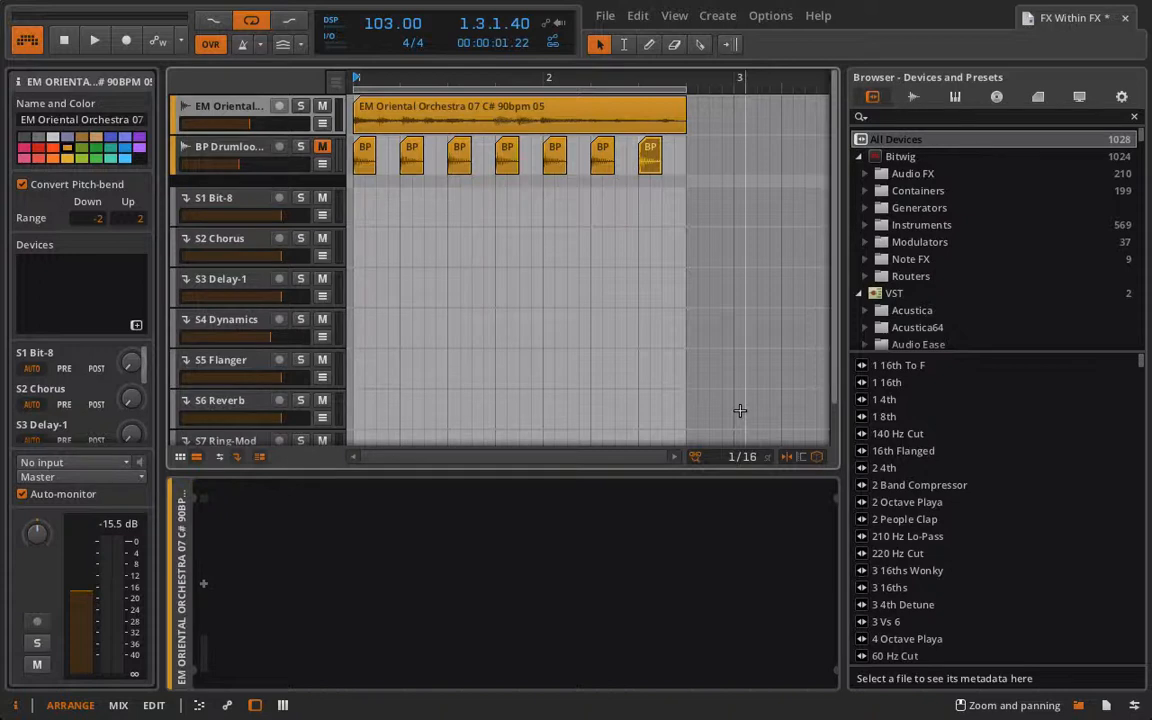
Step: Show the device chain of the S1 Bit-8 track and examine Bit-8's Wet FX chain with its Filter and Mix control
{"action": "left_click", "coordinate": [229, 203]}
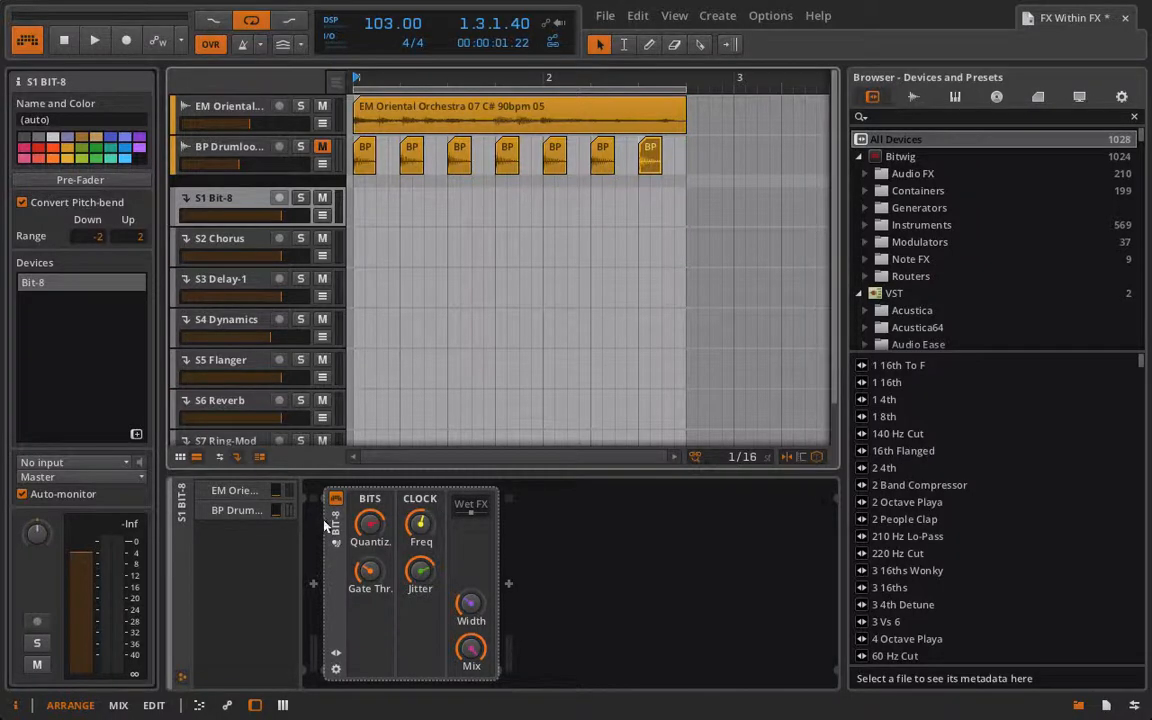
{"action": "left_click", "coordinate": [474, 512]}
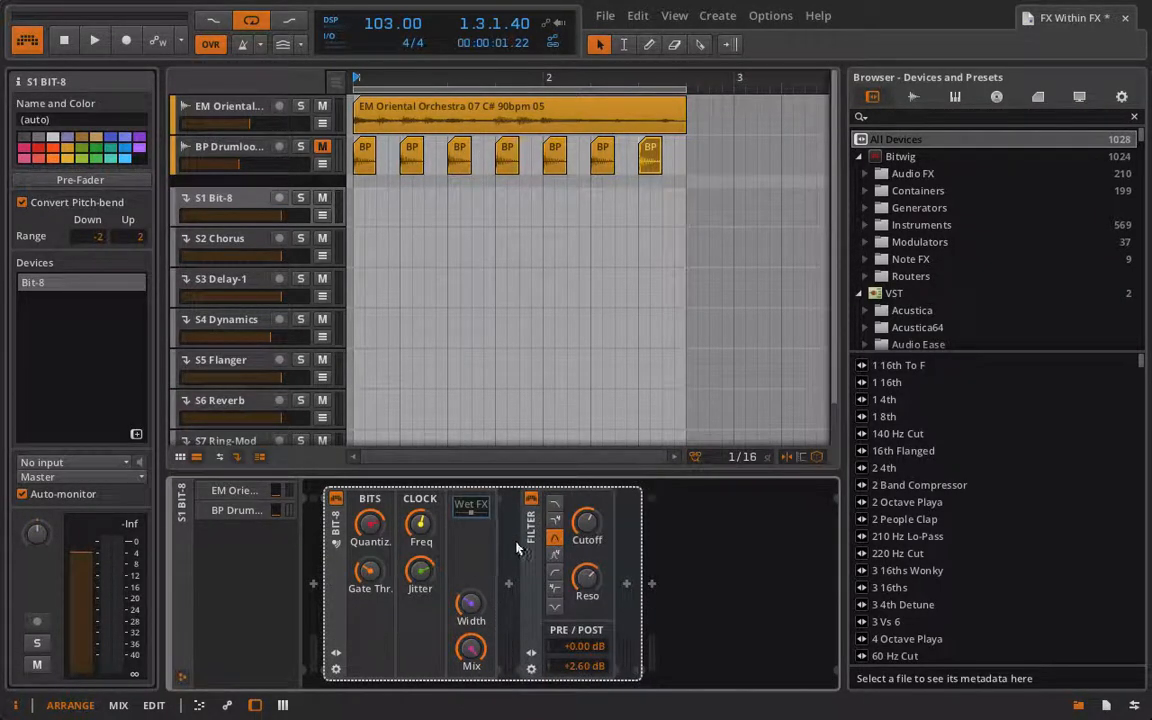
{"action": "mouse_move", "coordinate": [473, 645]}
{"action": "left_mouse_down"}
{"action": "mouse_move", "coordinate": [473, 656]}
{"action": "mouse_move", "coordinate": [474, 644]}
{"action": "left_mouse_up"}
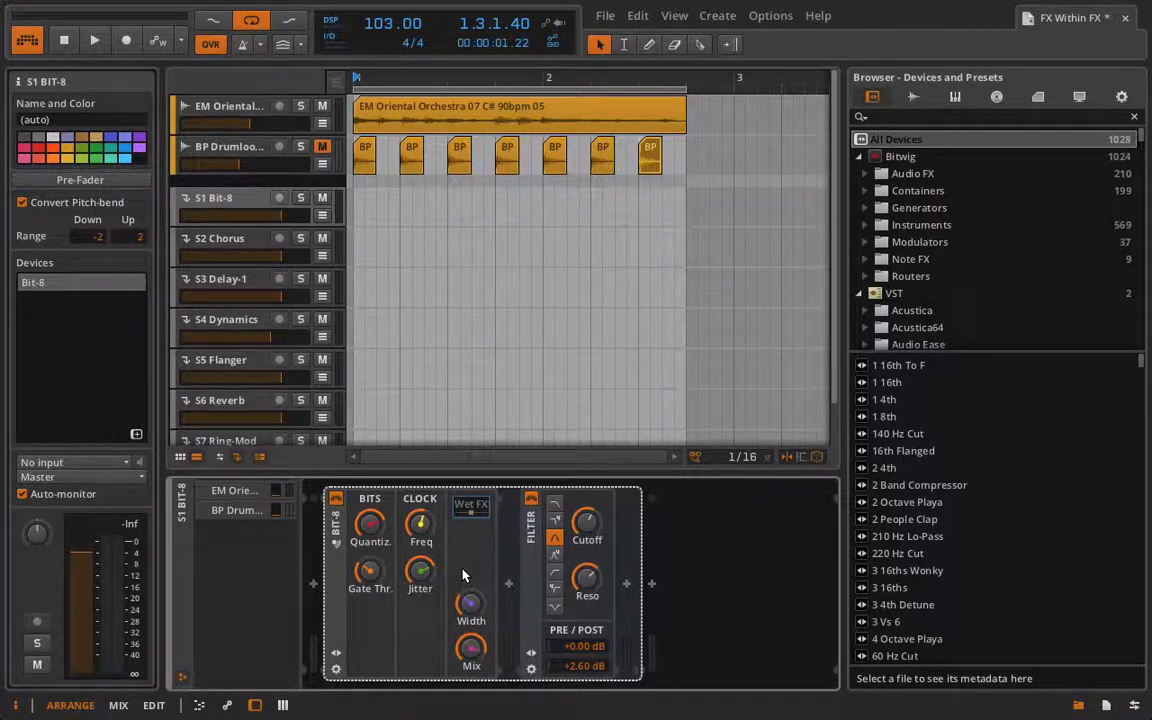
{"action": "mouse_move", "coordinate": [483, 656]}
{"action": "left_mouse_down"}
{"action": "mouse_move", "coordinate": [483, 676]}
{"action": "mouse_move", "coordinate": [483, 657]}
{"action": "left_mouse_up"}
{"action": "scroll", "coordinate": [224, 204], "scroll_direction": "down", "scroll_amount": 2}
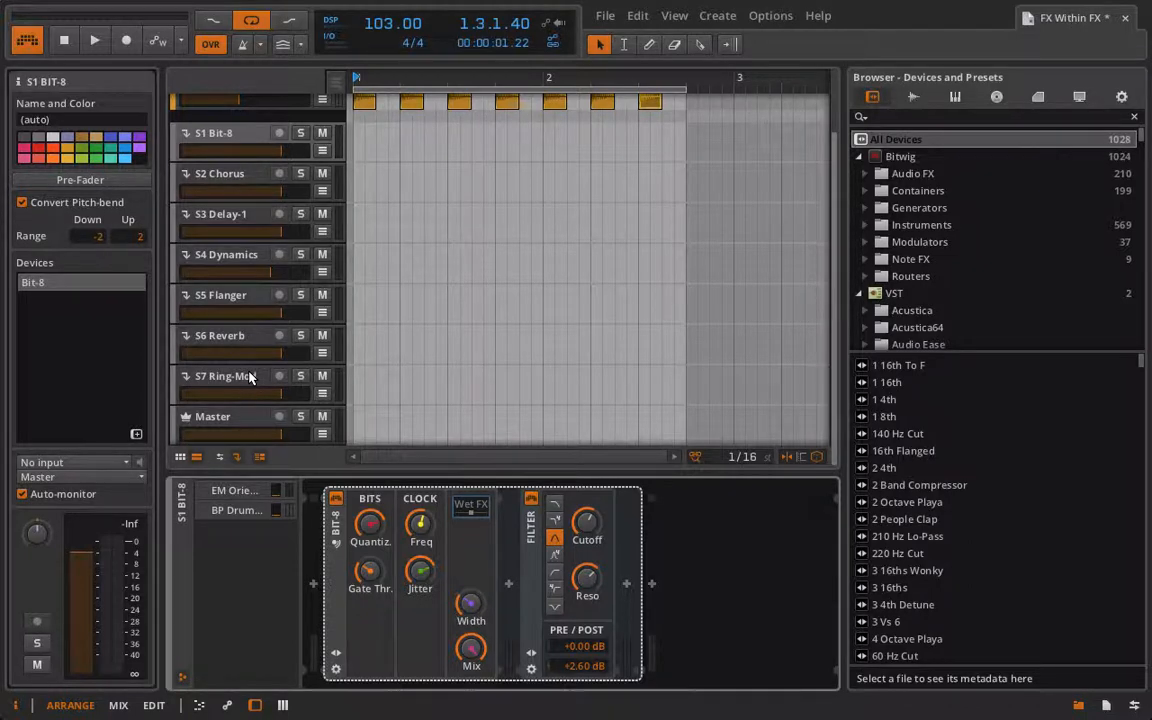
{"action": "scroll", "coordinate": [250, 376], "scroll_direction": "up", "scroll_amount": 2}
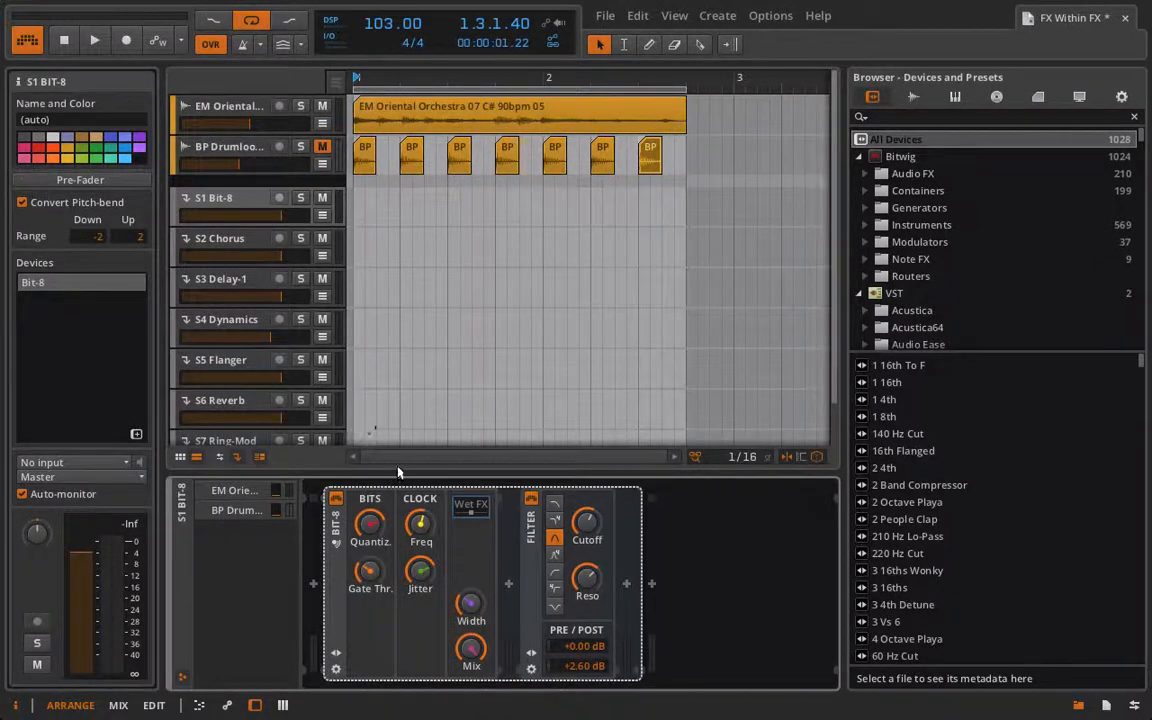
Step: Collapse and reopen Bit-8's Wet FX chain and remove the Filter from it
{"action": "left_click", "coordinate": [468, 505]}
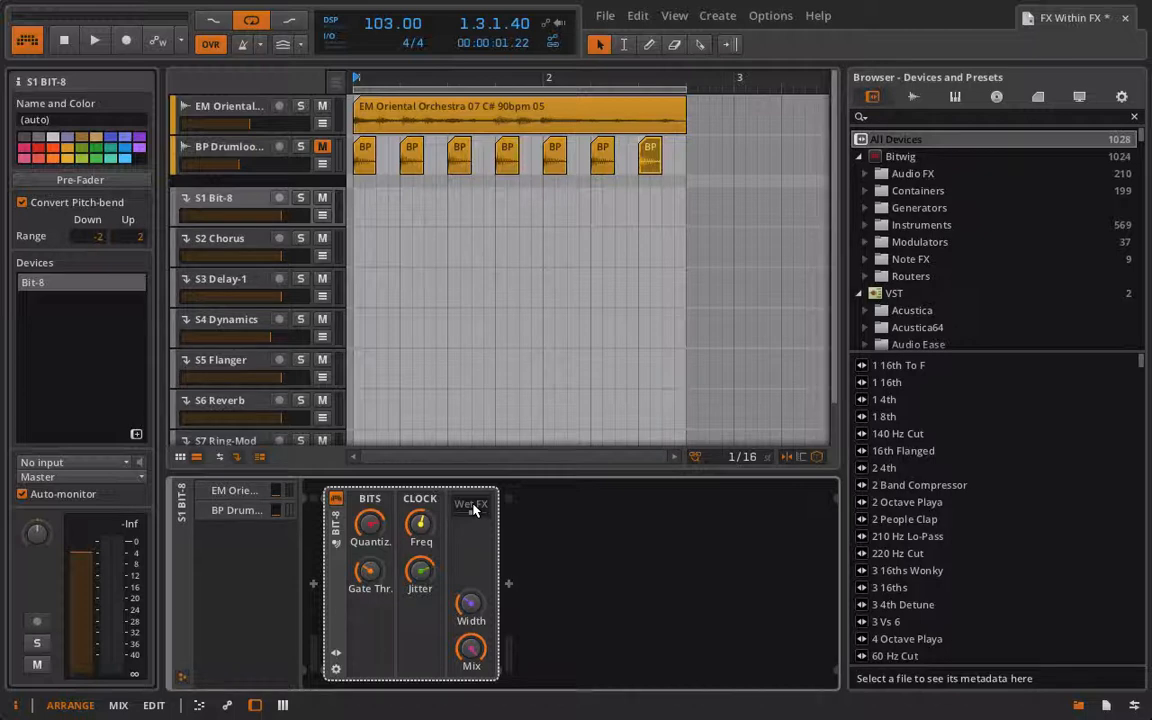
{"action": "left_click", "coordinate": [472, 506]}
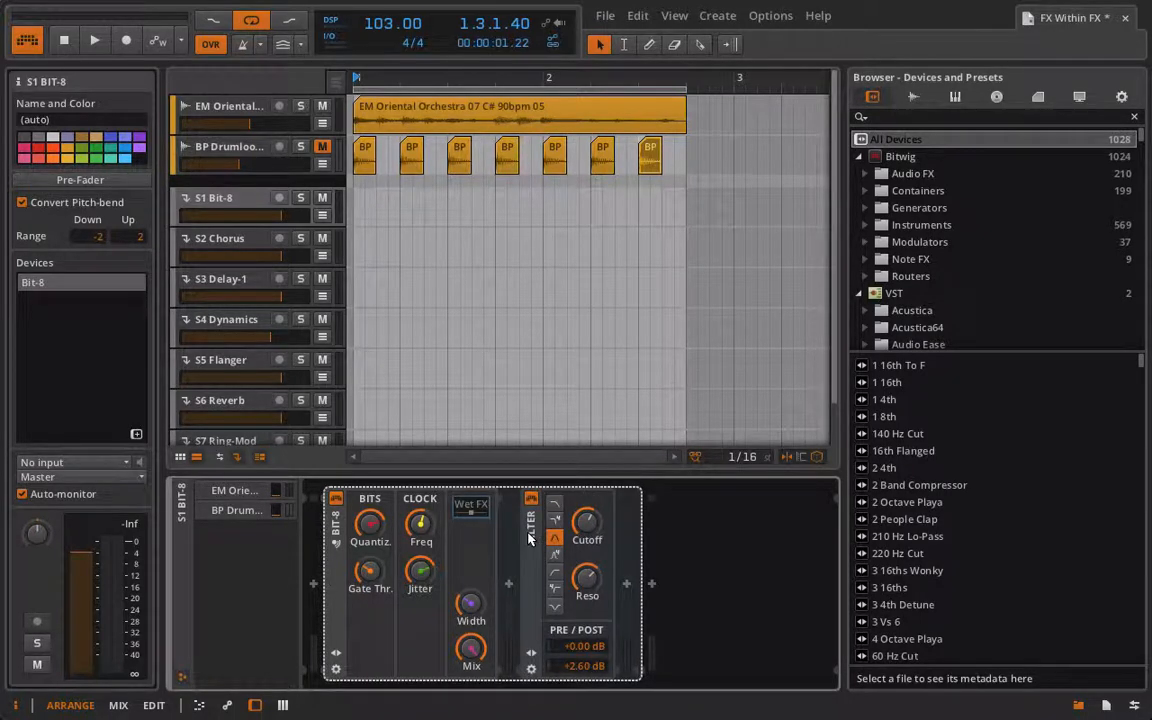
{"action": "left_click", "coordinate": [474, 501]}
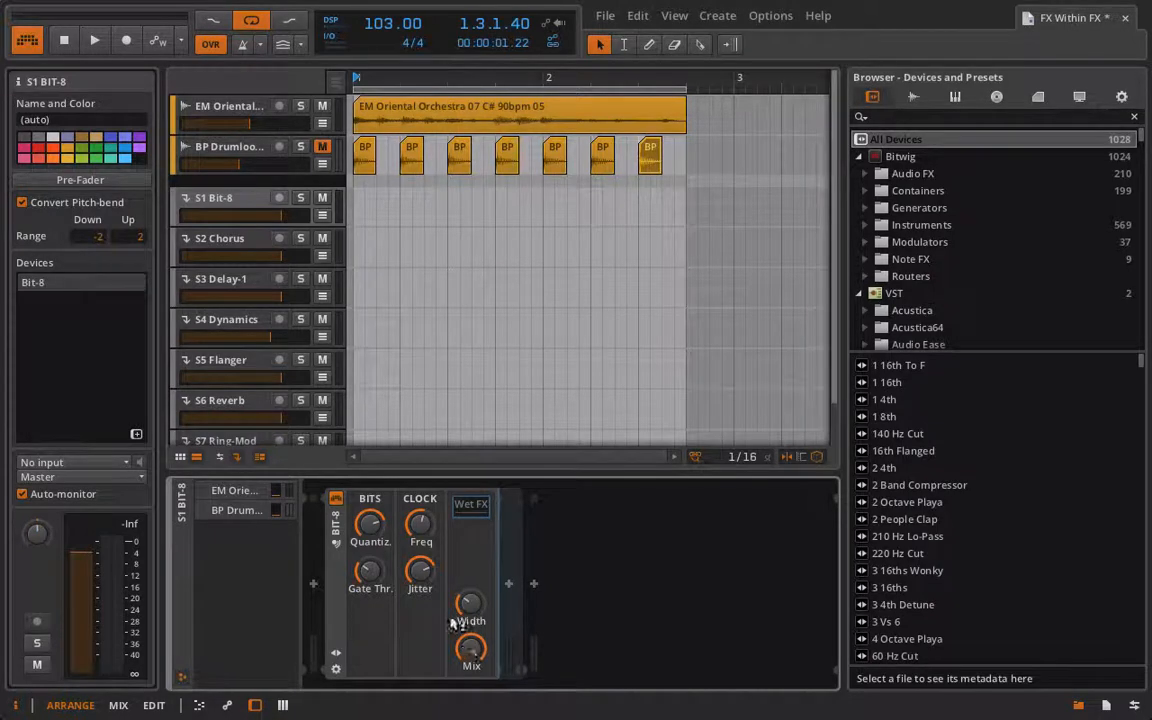
Step: Play the loop, solo the S1 Bit-8 track and lower its volume to about -3 dB
{"action": "key", "text": "space"}
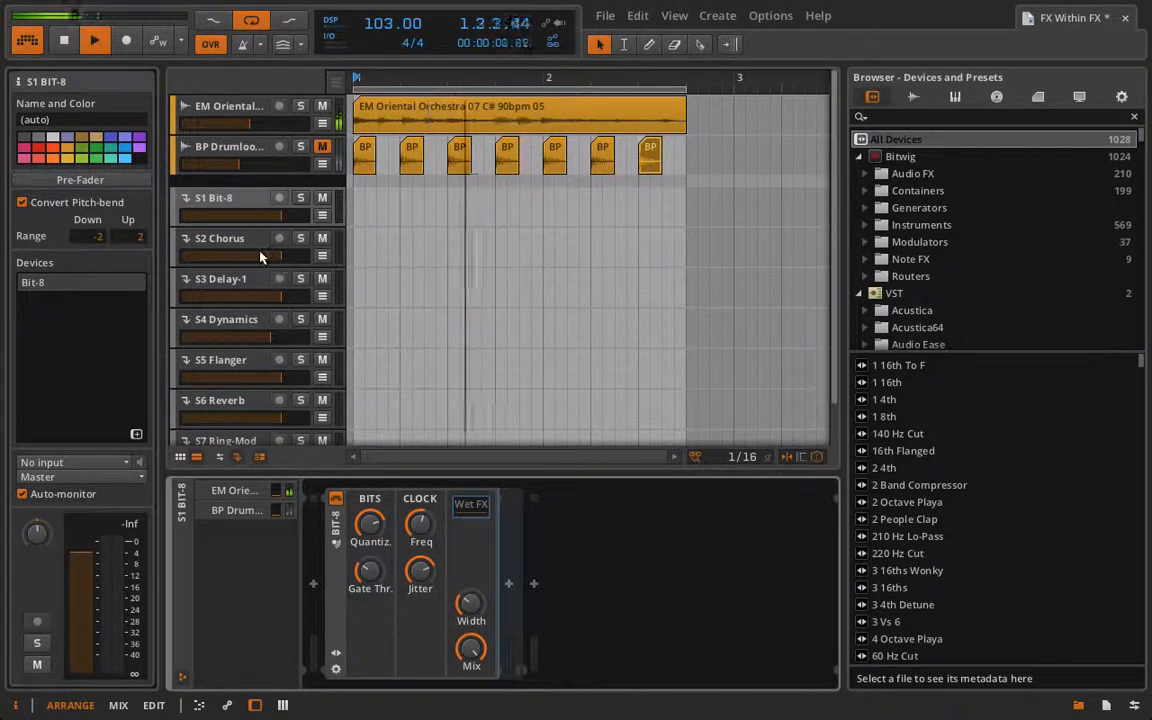
{"action": "left_click", "coordinate": [233, 112]}
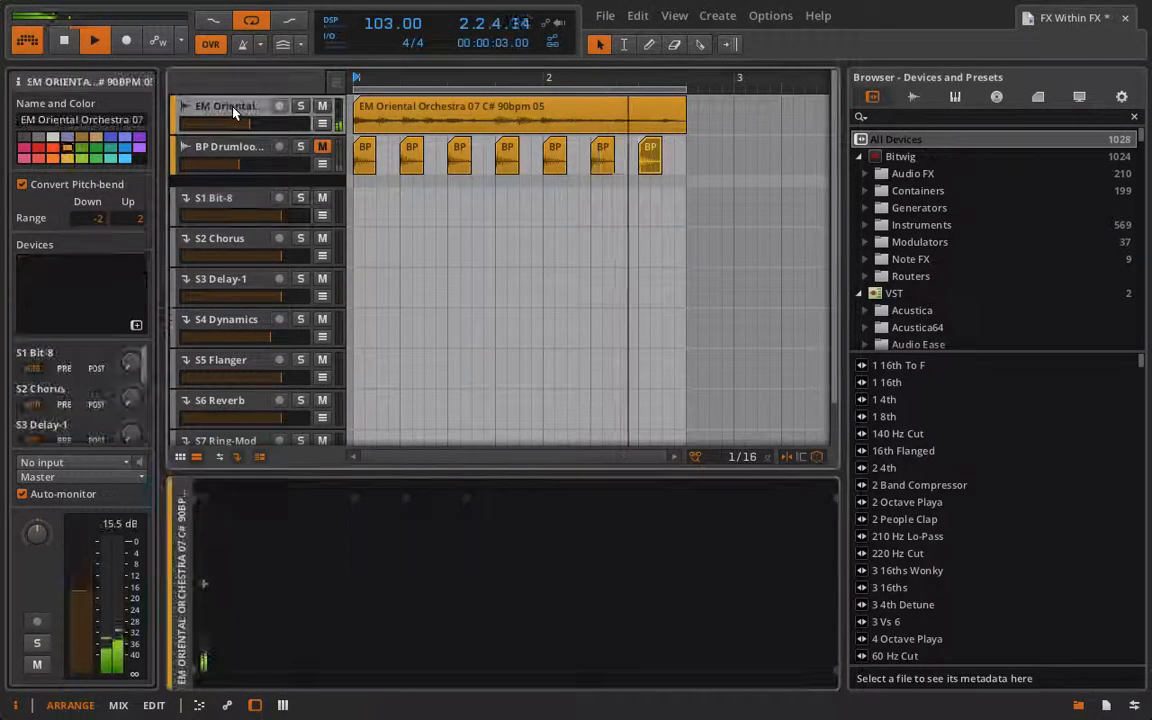
{"action": "left_click", "coordinate": [242, 203]}
{"action": "left_click", "coordinate": [300, 197]}
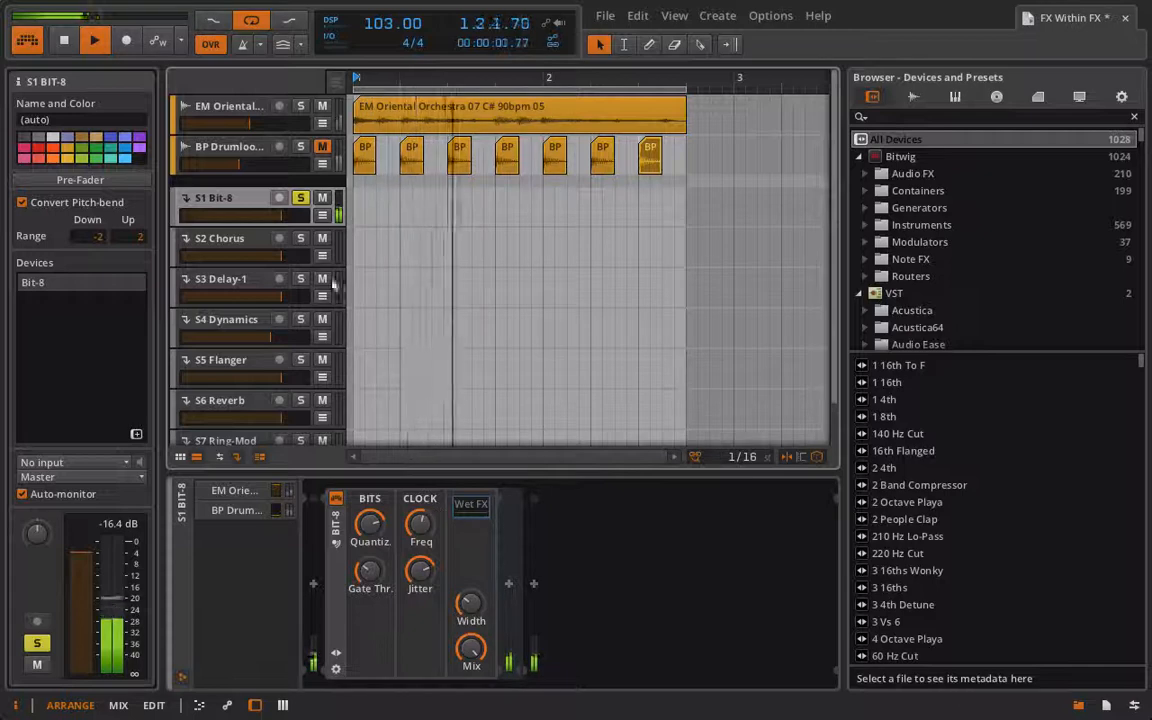
{"action": "left_click_drag", "start_coordinate": [281, 215], "coordinate": [271, 215]}
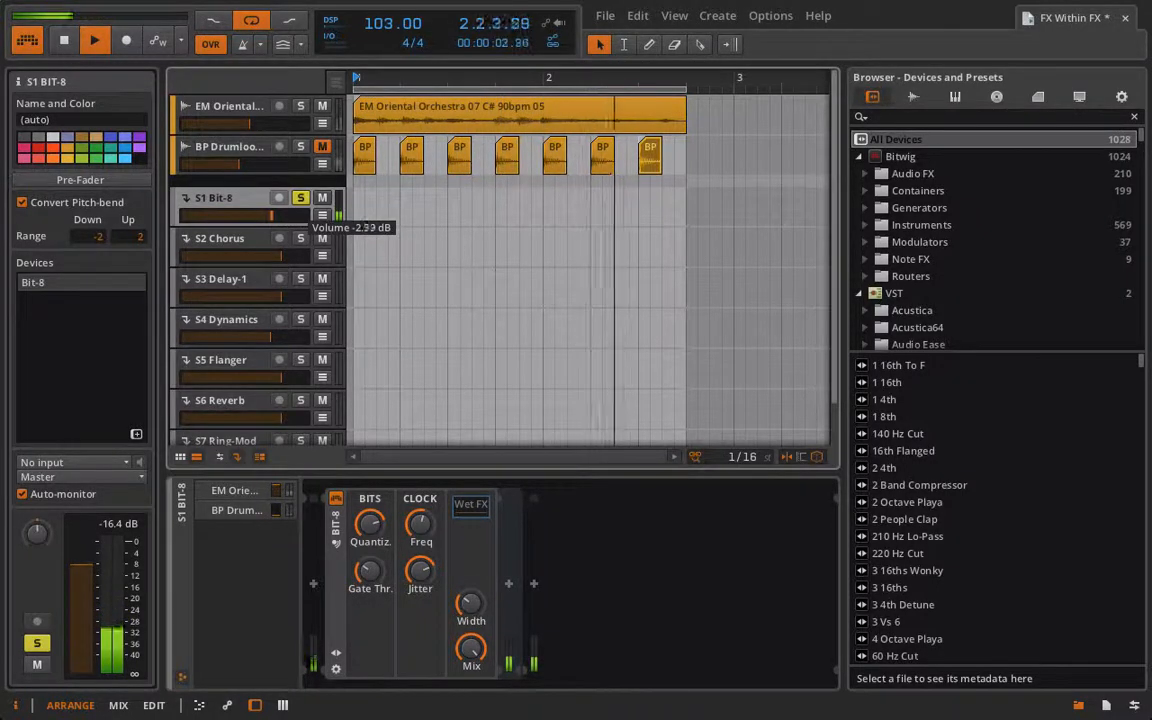
{"action": "key", "text": "space"}
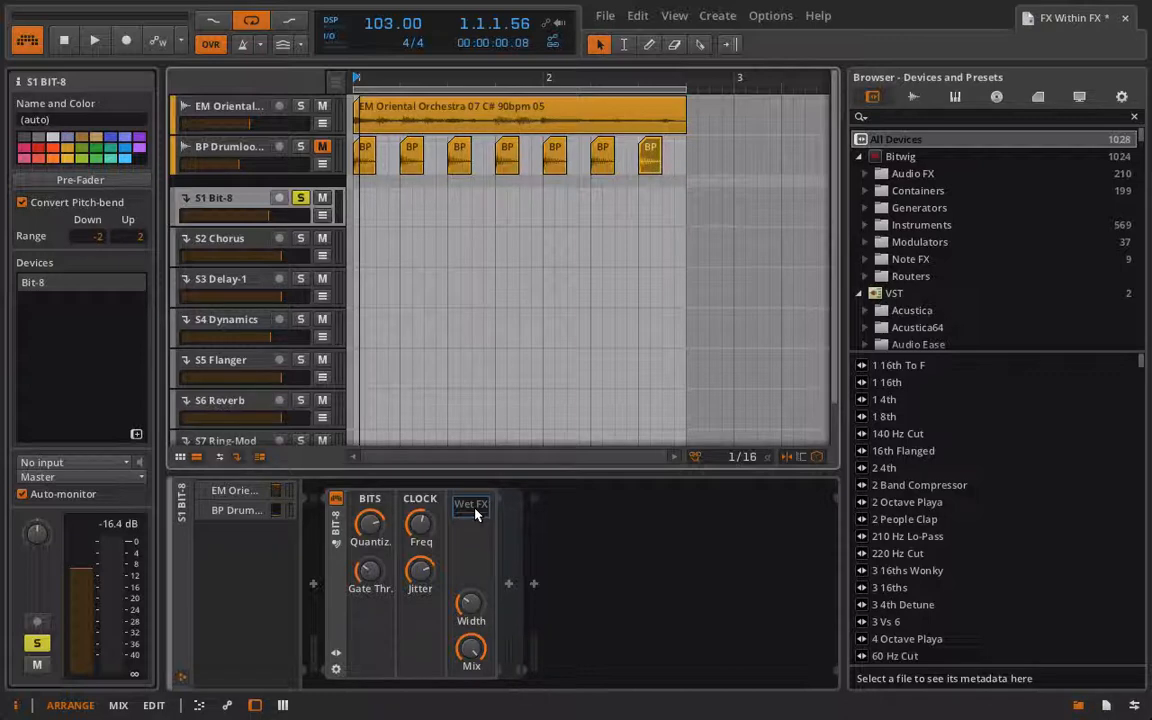
Step: Start playback and add a Reverb device to Bit-8's empty Wet FX chain
{"action": "key", "text": "space"}
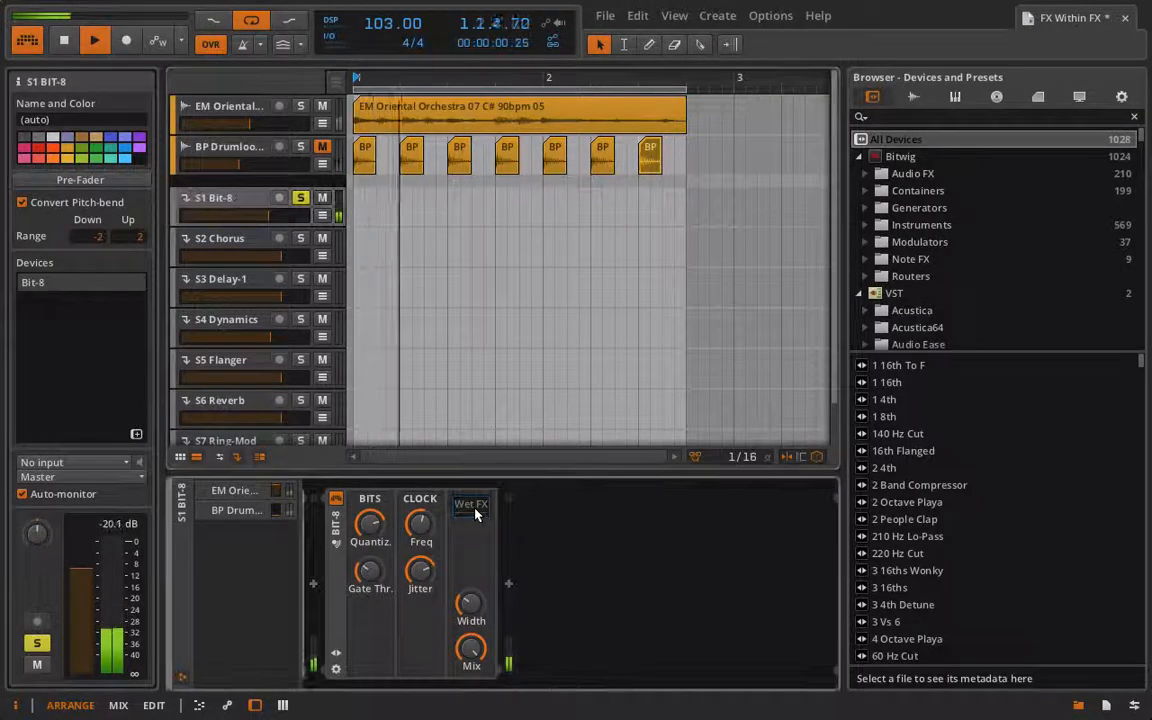
{"action": "left_click", "coordinate": [508, 586]}
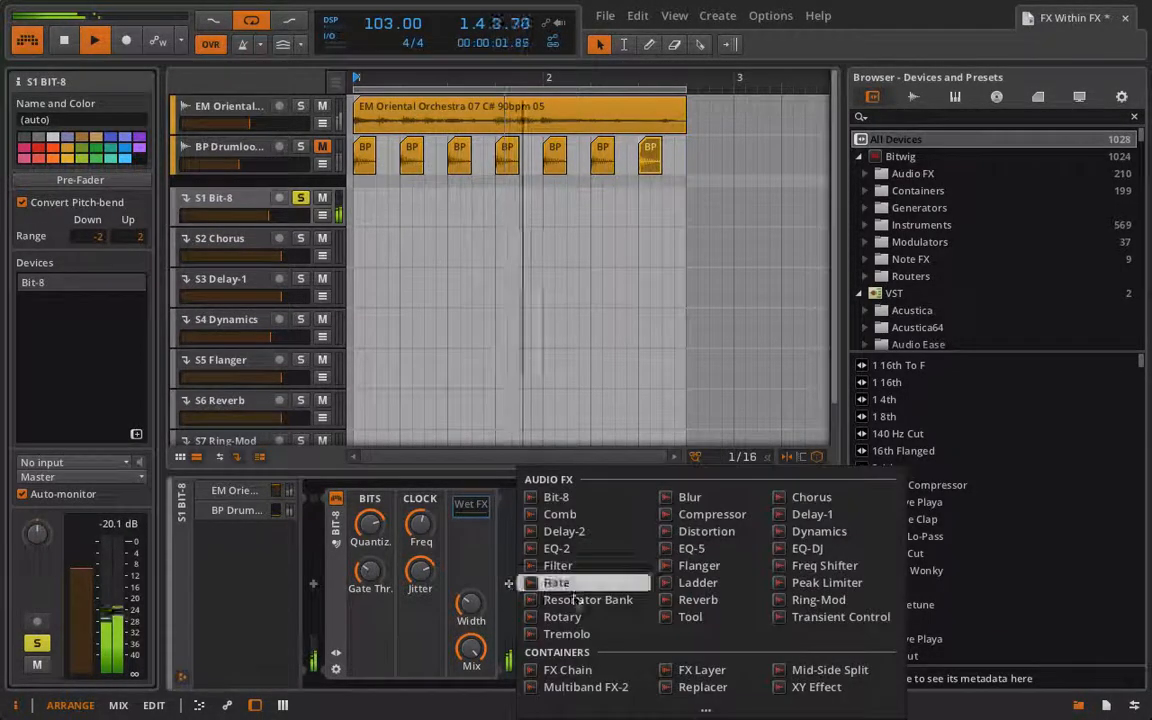
{"action": "left_click", "coordinate": [695, 594]}
{"action": "scroll", "coordinate": [620, 597], "scroll_direction": "right", "scroll_amount": 3}
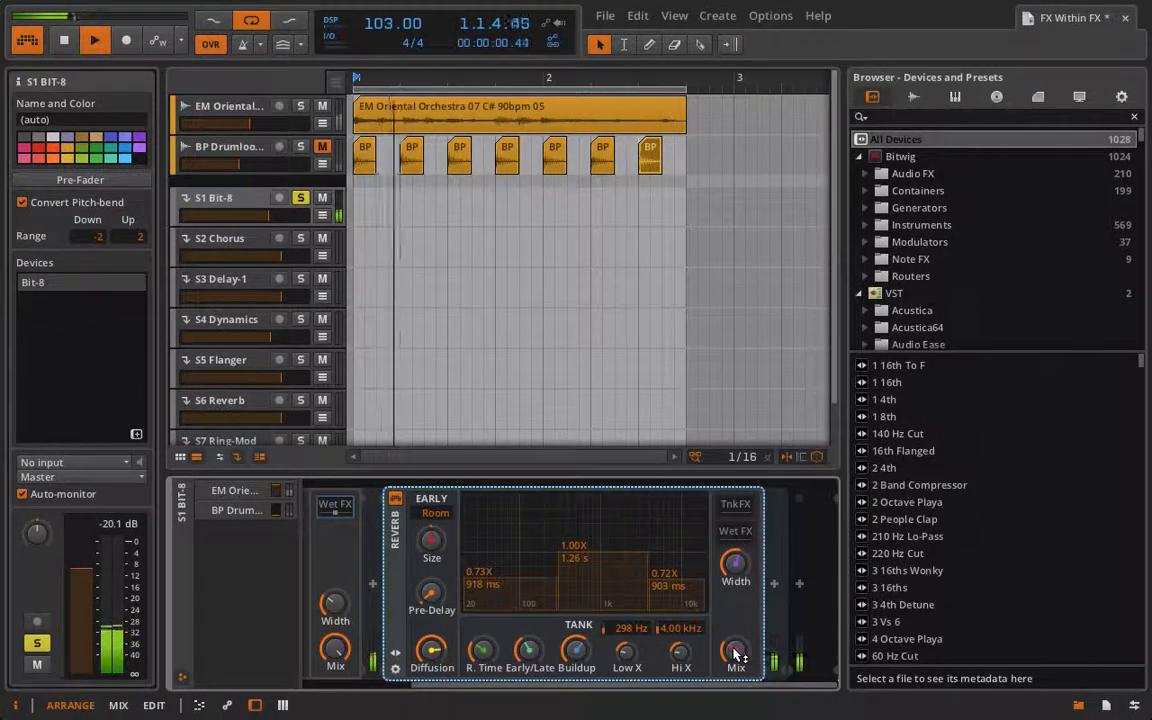
Step: Set the Reverb's Mix to about 68.5 %, its early mode to Hall, and its low and high decay multipliers to 1.26X and 0.79X
{"action": "left_click_drag", "start_coordinate": [737, 652], "coordinate": [737, 635]}
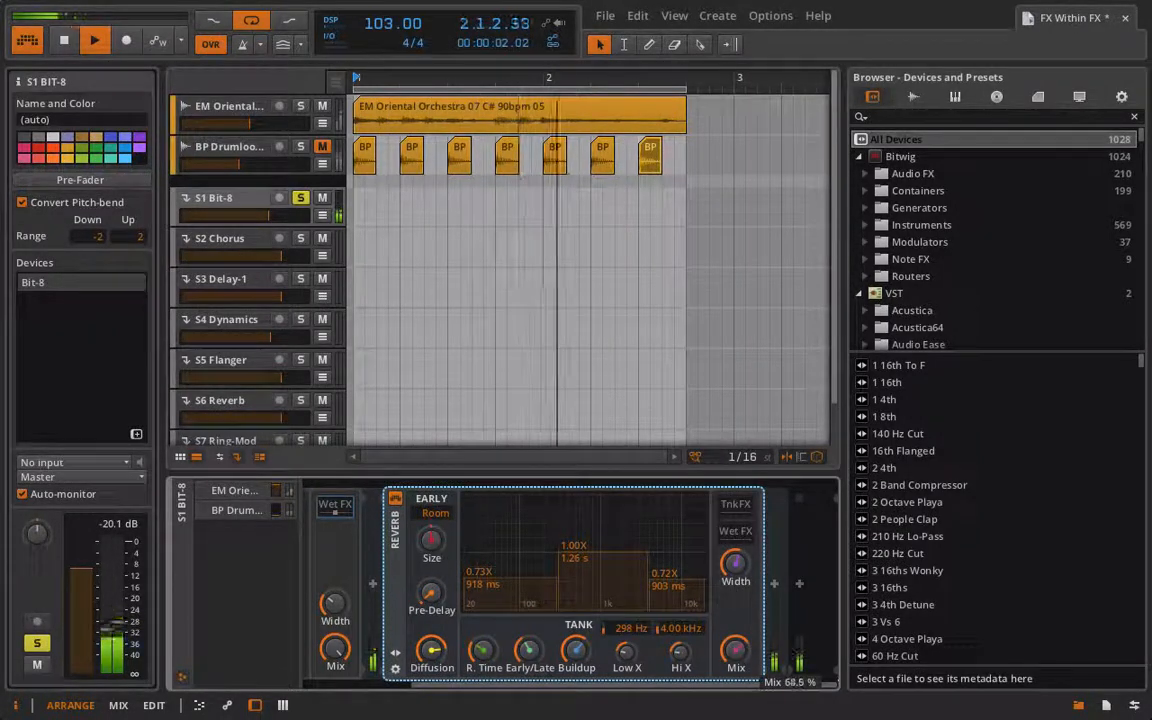
{"action": "left_click", "coordinate": [442, 515]}
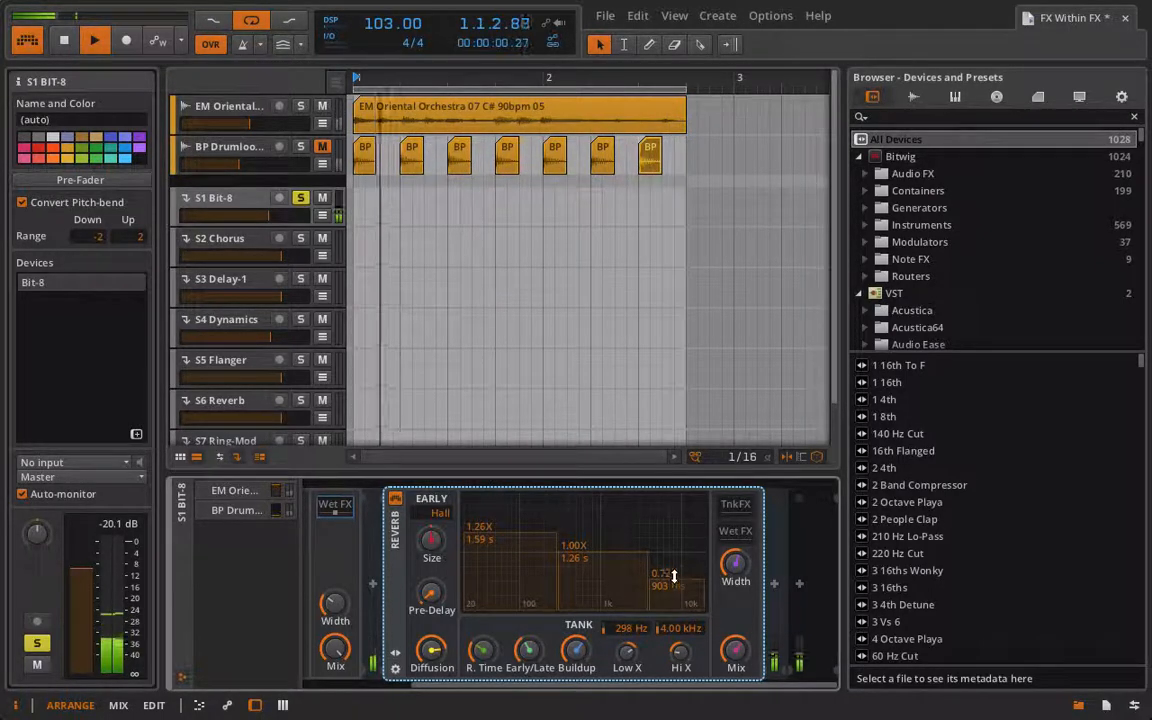
{"action": "left_click_drag", "start_coordinate": [674, 577], "coordinate": [671, 560]}
Step: Lower Bit-8's Mix to fully dry while the loop plays, and stop playback
{"action": "scroll", "coordinate": [632, 567], "scroll_direction": "left", "scroll_amount": 2}
{"action": "scroll", "coordinate": [632, 567], "scroll_direction": "left", "scroll_amount": 2}
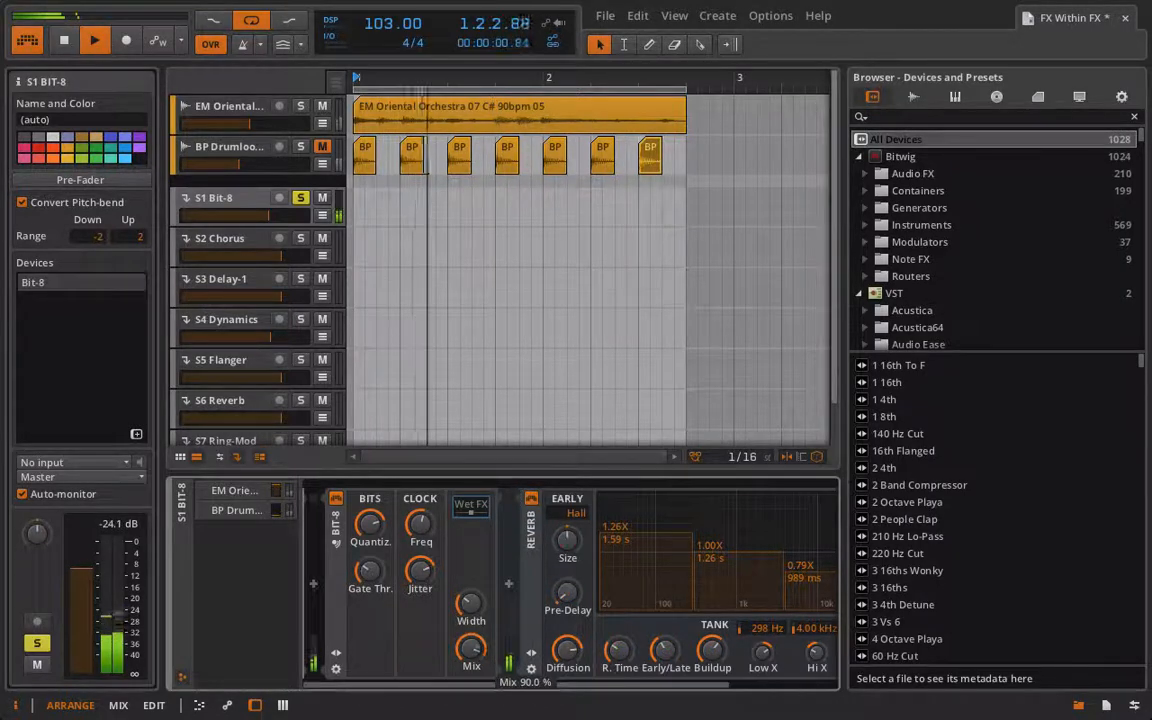
{"action": "mouse_move", "coordinate": [480, 650]}
{"action": "left_mouse_down"}
{"action": "mouse_move", "coordinate": [480, 700]}
{"action": "mouse_move", "coordinate": [475, 630]}
{"action": "left_mouse_up"}
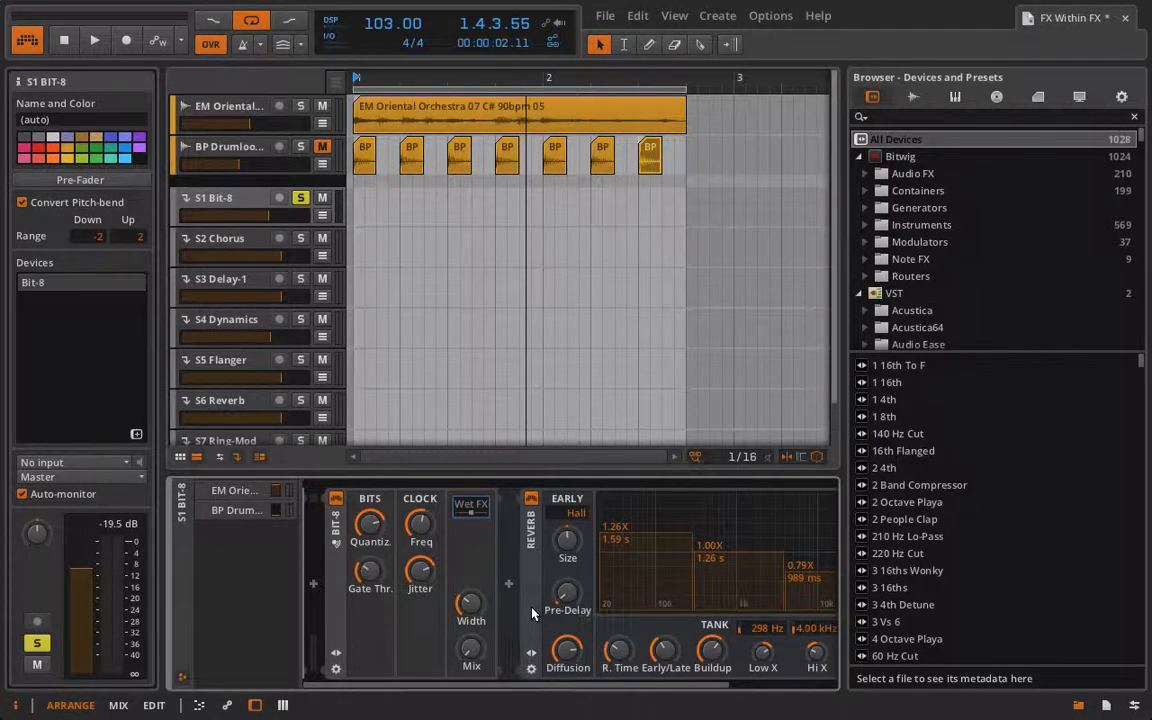
Step: Delete the Reverb from Bit-8's Wet FX chain
{"action": "scroll", "coordinate": [532, 610], "scroll_direction": "right", "scroll_amount": 3}
{"action": "scroll", "coordinate": [531, 613], "scroll_direction": "left", "scroll_amount": 4}
{"action": "left_click", "coordinate": [528, 594]}
{"action": "key", "text": "Delete"}
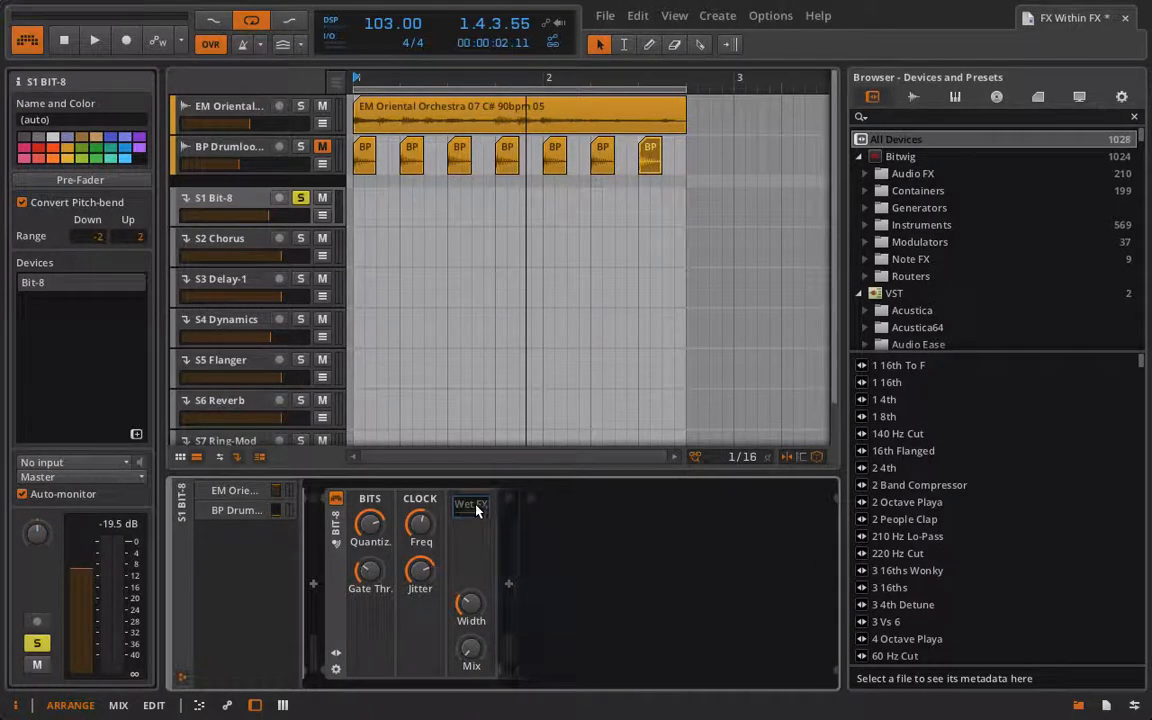
Step: Add a Reverb device after Bit-8 in the track's main device chain and play the loop
{"action": "left_click", "coordinate": [508, 587]}
{"action": "left_click", "coordinate": [716, 602]}
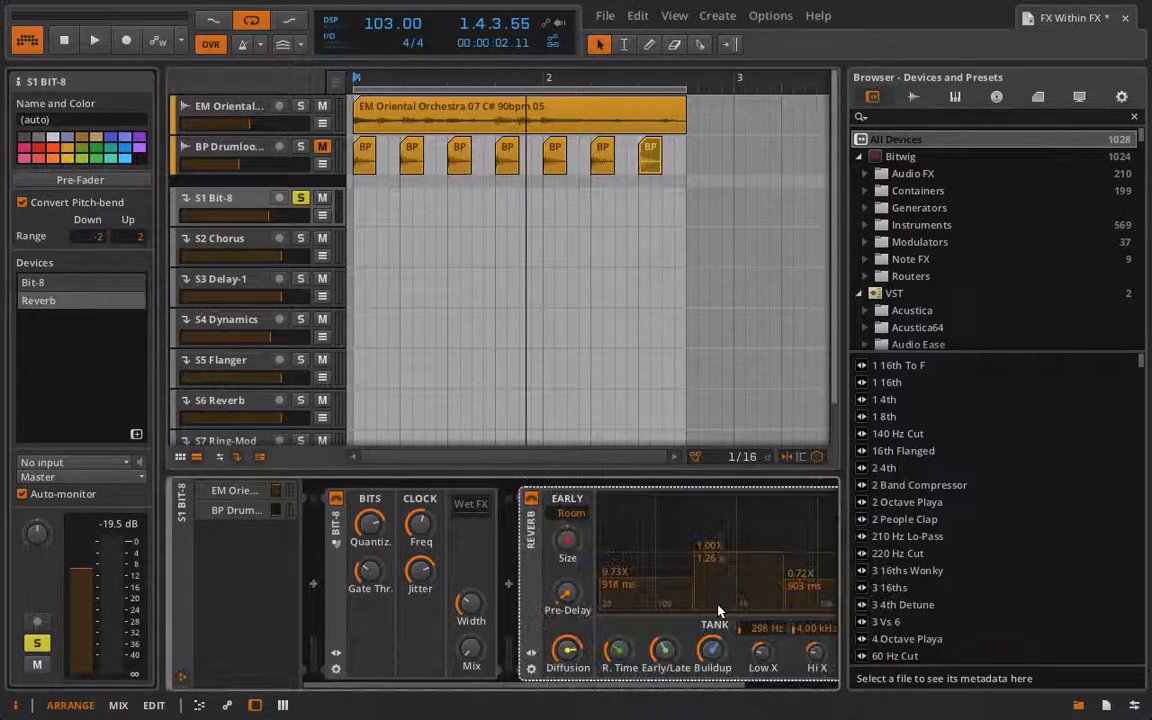
{"action": "key", "text": "space"}
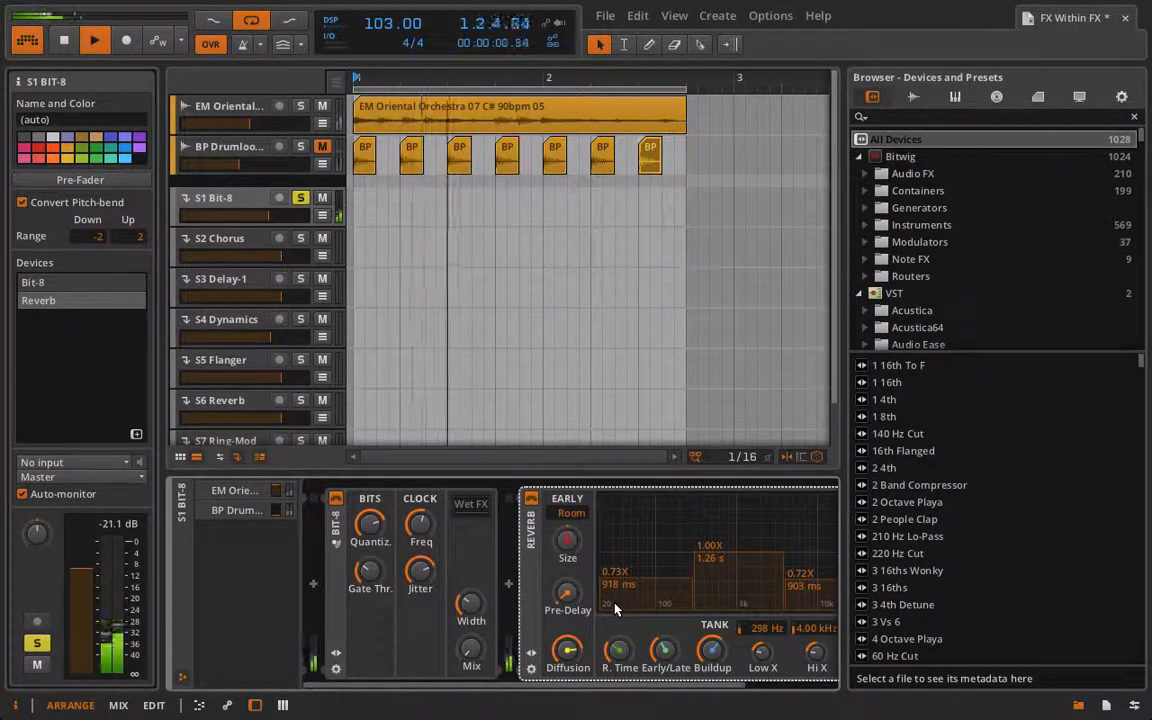
Step: Try different Mix amounts on Bit-8 and the Reverb during playback, taking the Reverb's Mix down to 0 %
{"action": "scroll", "coordinate": [614, 609], "scroll_direction": "right", "scroll_amount": 3}
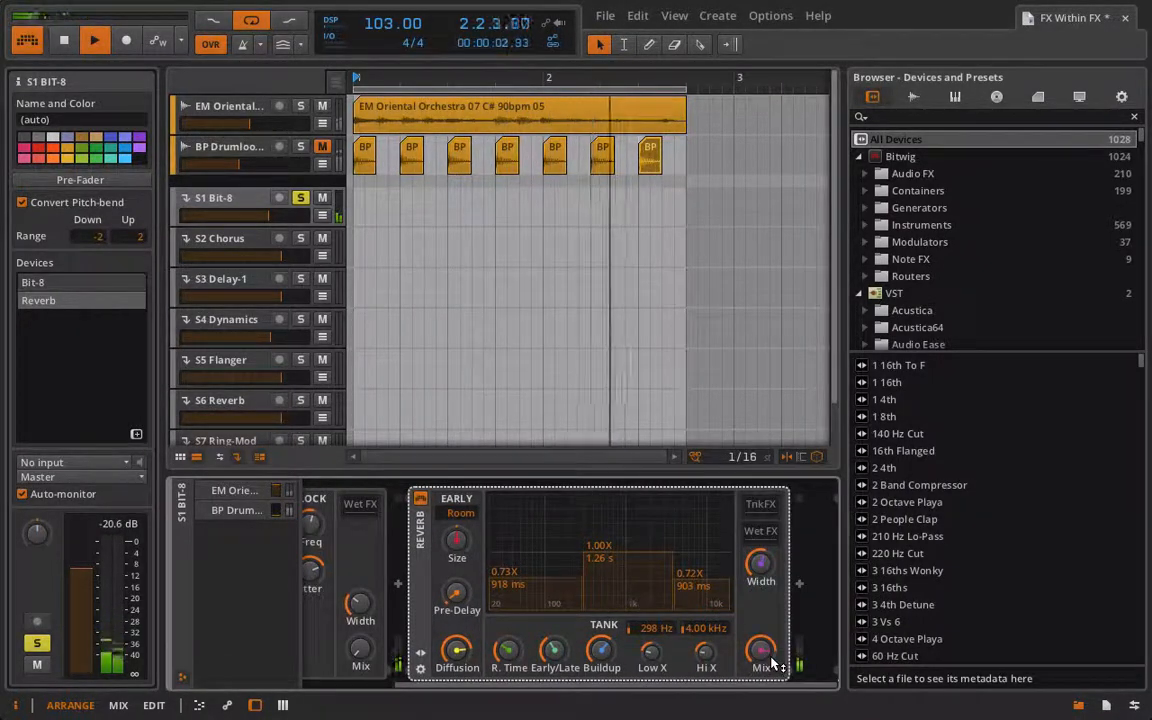
{"action": "scroll", "coordinate": [771, 662], "scroll_direction": "left", "scroll_amount": 3}
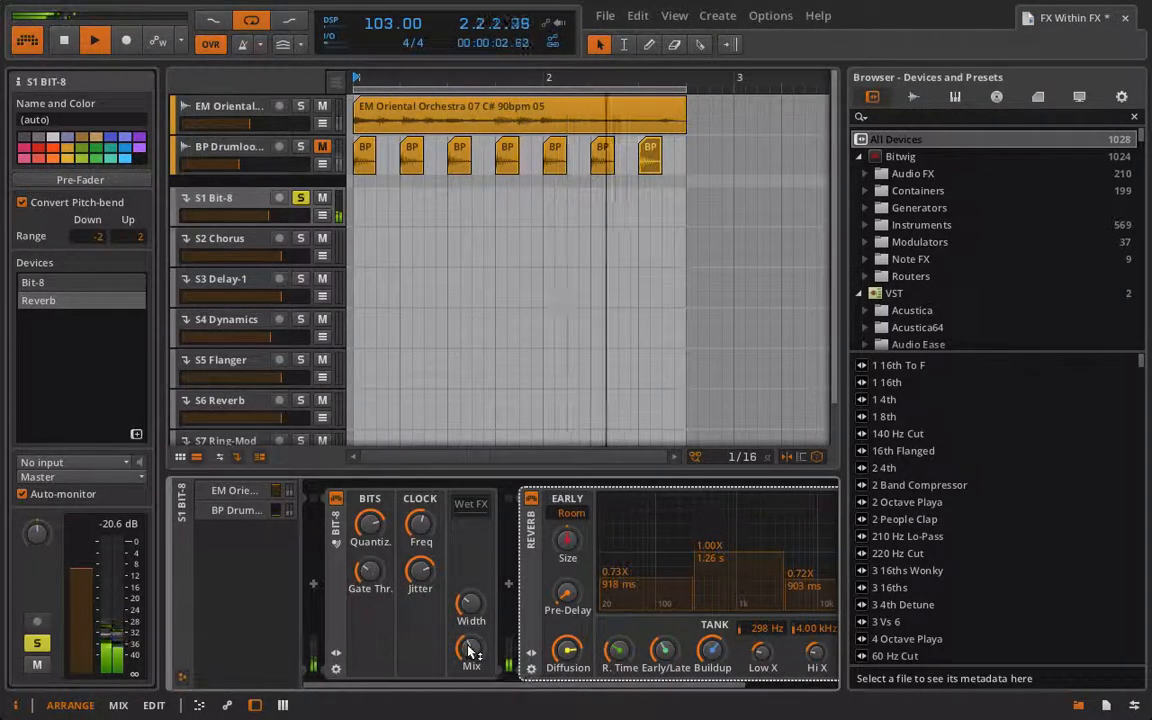
{"action": "scroll", "coordinate": [471, 651], "scroll_direction": "right", "scroll_amount": 3}
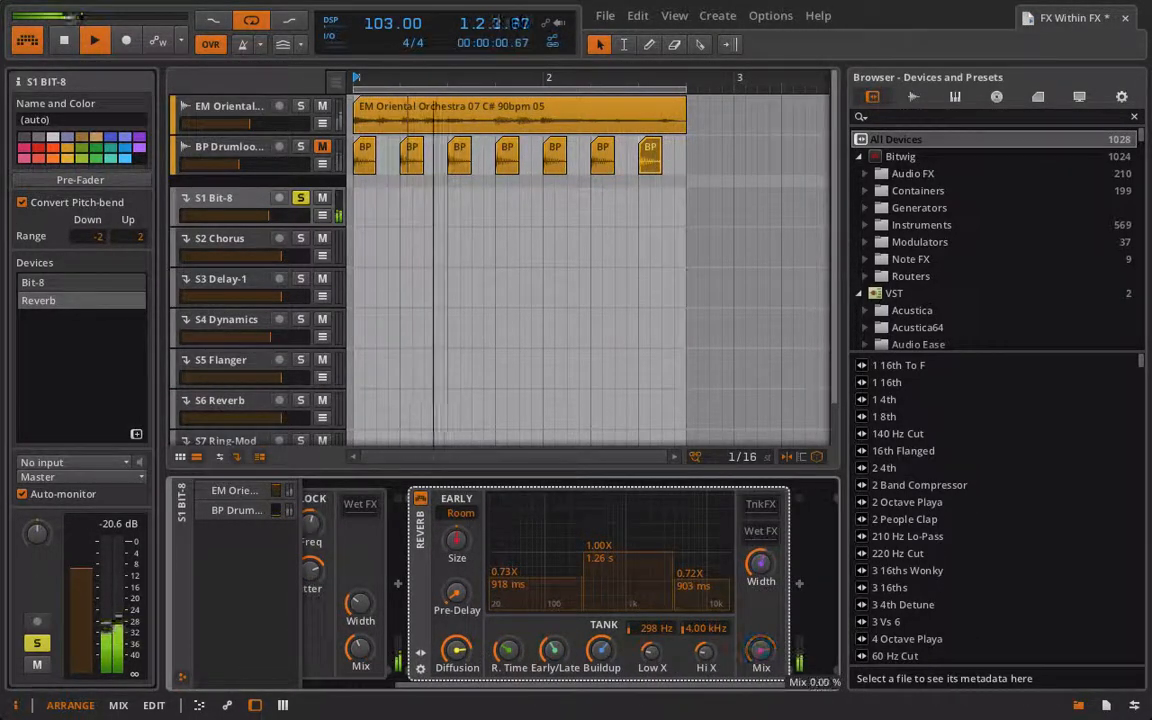
{"action": "scroll", "coordinate": [504, 597], "scroll_direction": "left", "scroll_amount": 3}
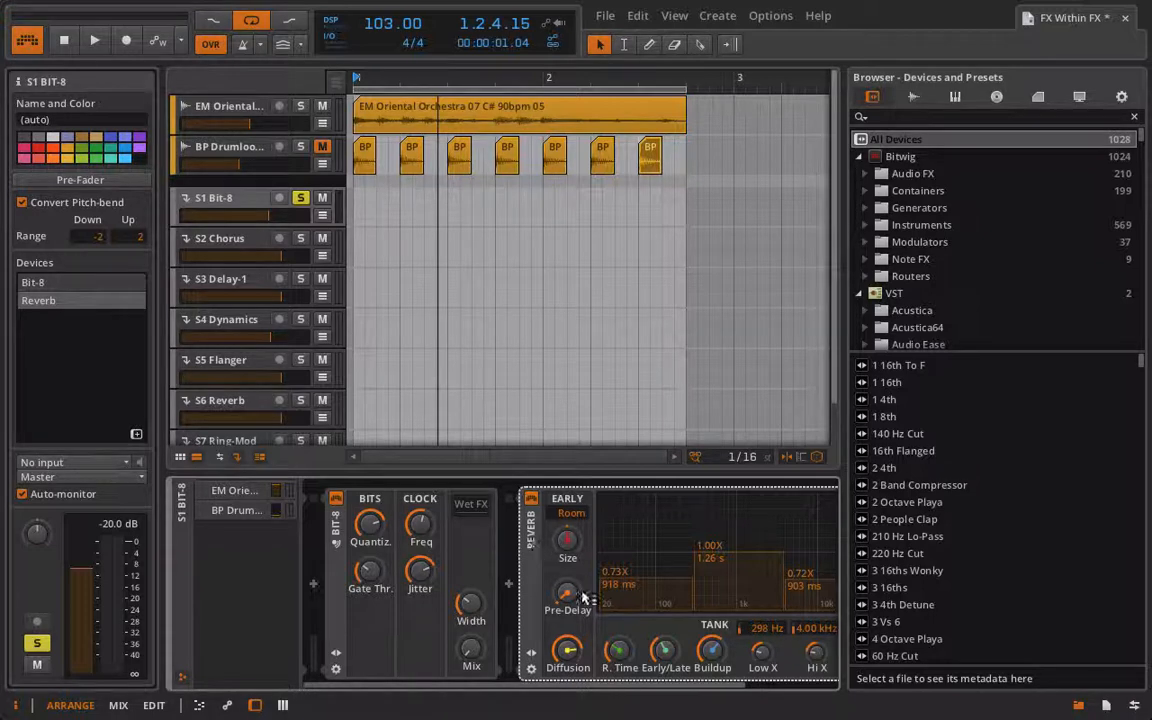
Step: Move the Reverb into Bit-8's Wet FX chain and raise both devices' Mix amounts during playback
{"action": "left_click_drag", "start_coordinate": [531, 528], "coordinate": [478, 516]}
{"action": "left_click", "coordinate": [471, 506]}
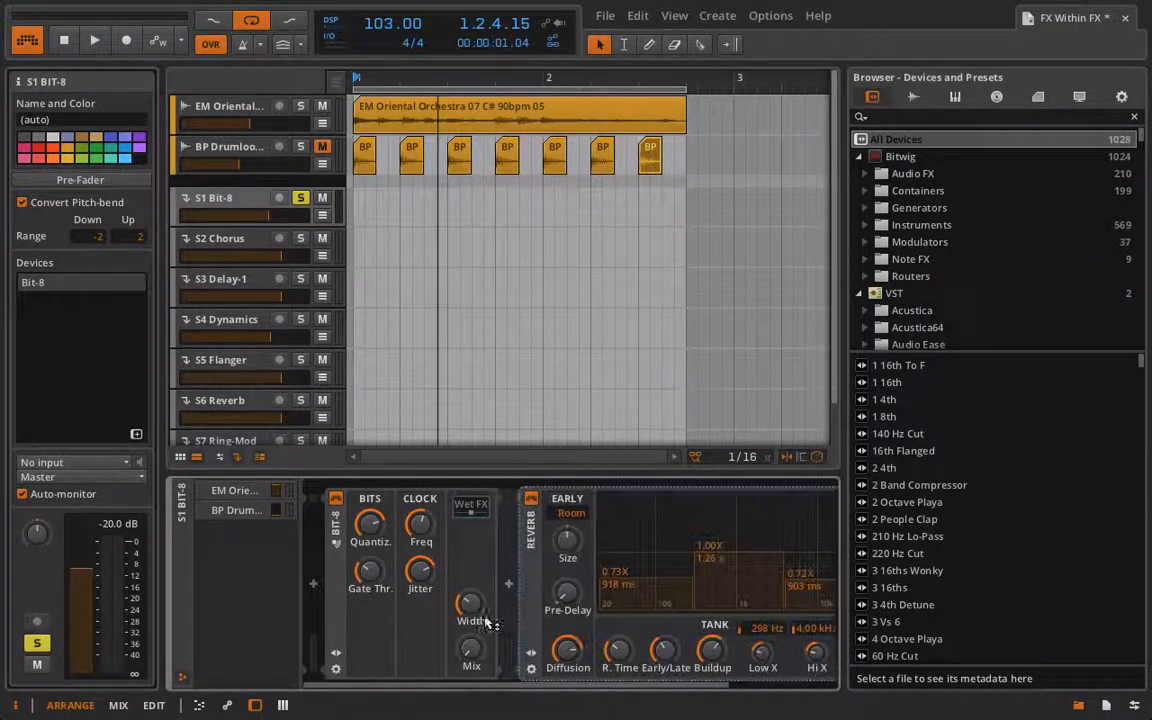
{"action": "key", "text": "space"}
{"action": "scroll", "coordinate": [469, 654], "scroll_direction": "right", "scroll_amount": 3}
{"action": "scroll", "coordinate": [470, 654], "scroll_direction": "left", "scroll_amount": 2}
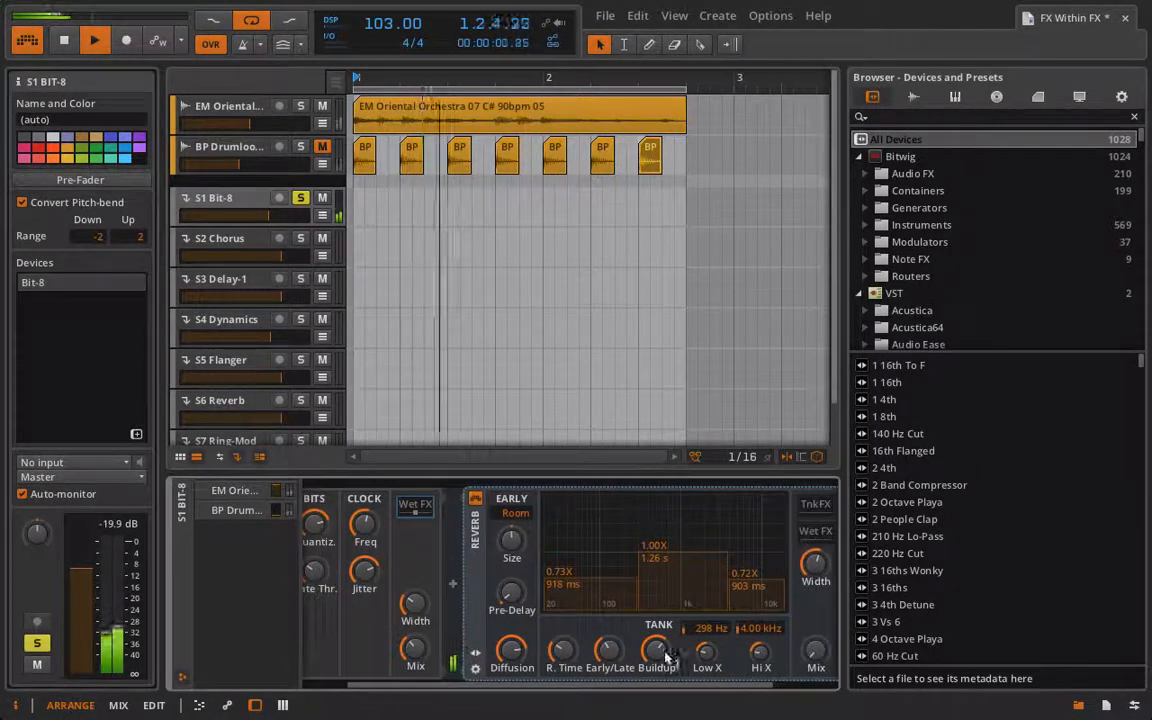
{"action": "left_click_drag", "start_coordinate": [815, 653], "coordinate": [815, 648]}
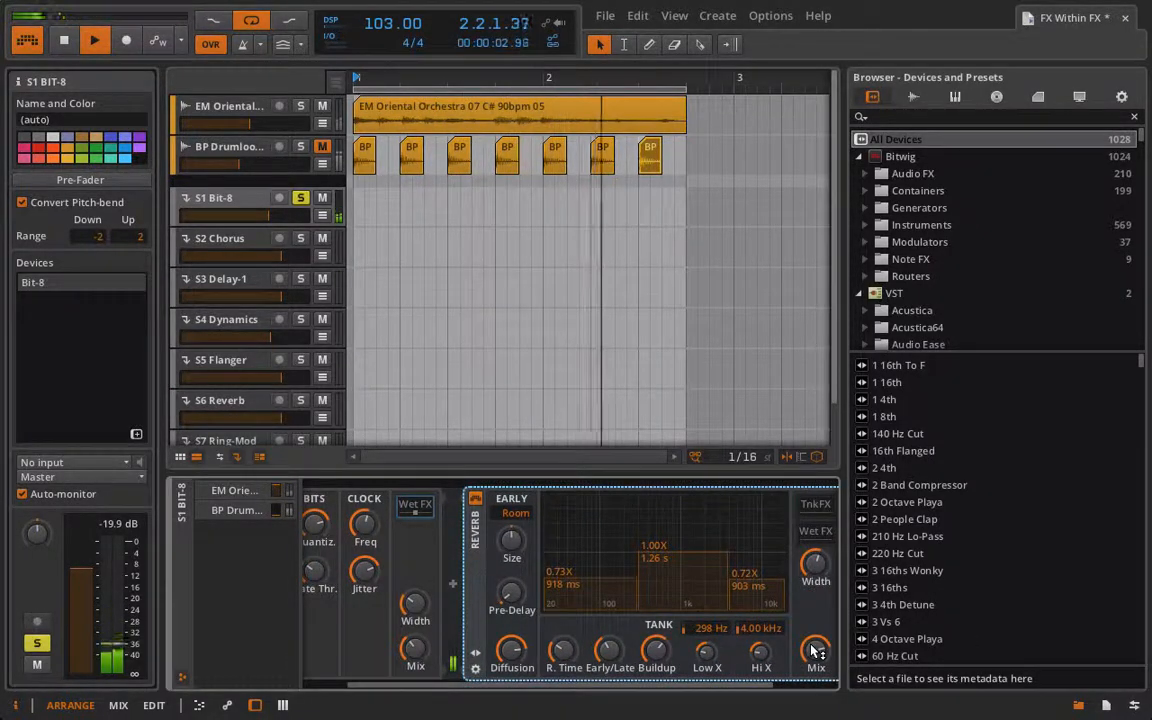
{"action": "key", "text": "space"}
Step: Show Bit-8's macro controls and map the first macro to the Reverb's Mix
{"action": "scroll", "coordinate": [724, 617], "scroll_direction": "left", "scroll_amount": 2}
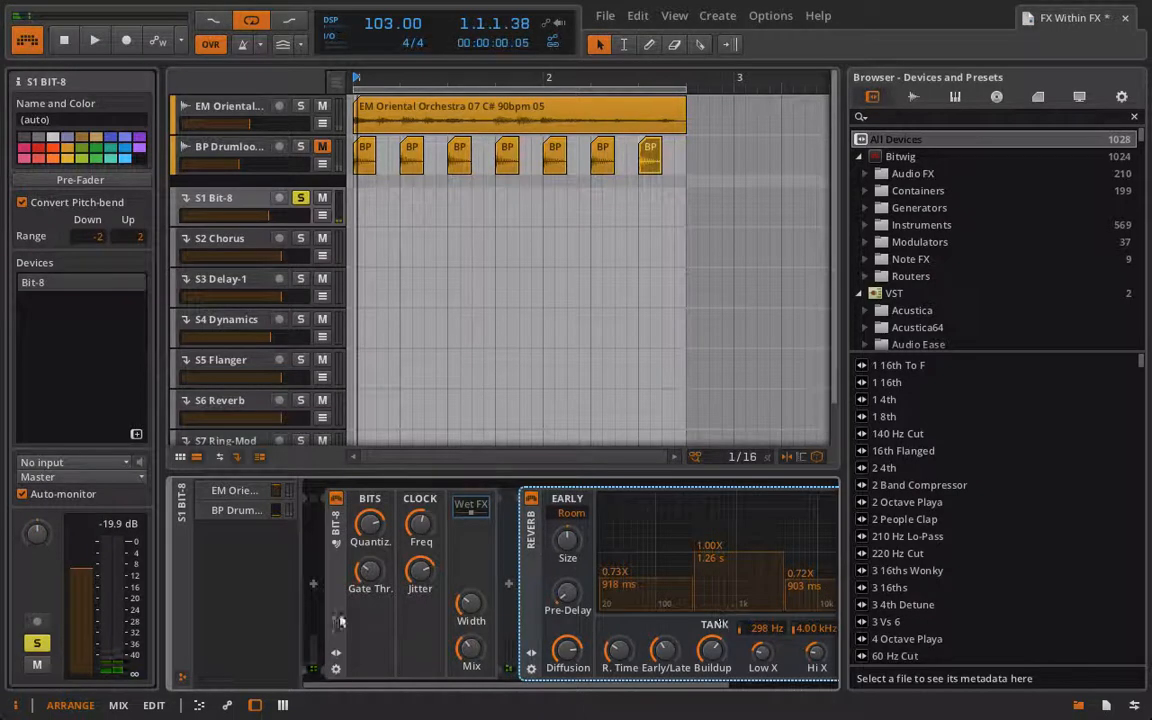
{"action": "left_click", "coordinate": [338, 654]}
{"action": "scroll", "coordinate": [459, 585], "scroll_direction": "right", "scroll_amount": 2}
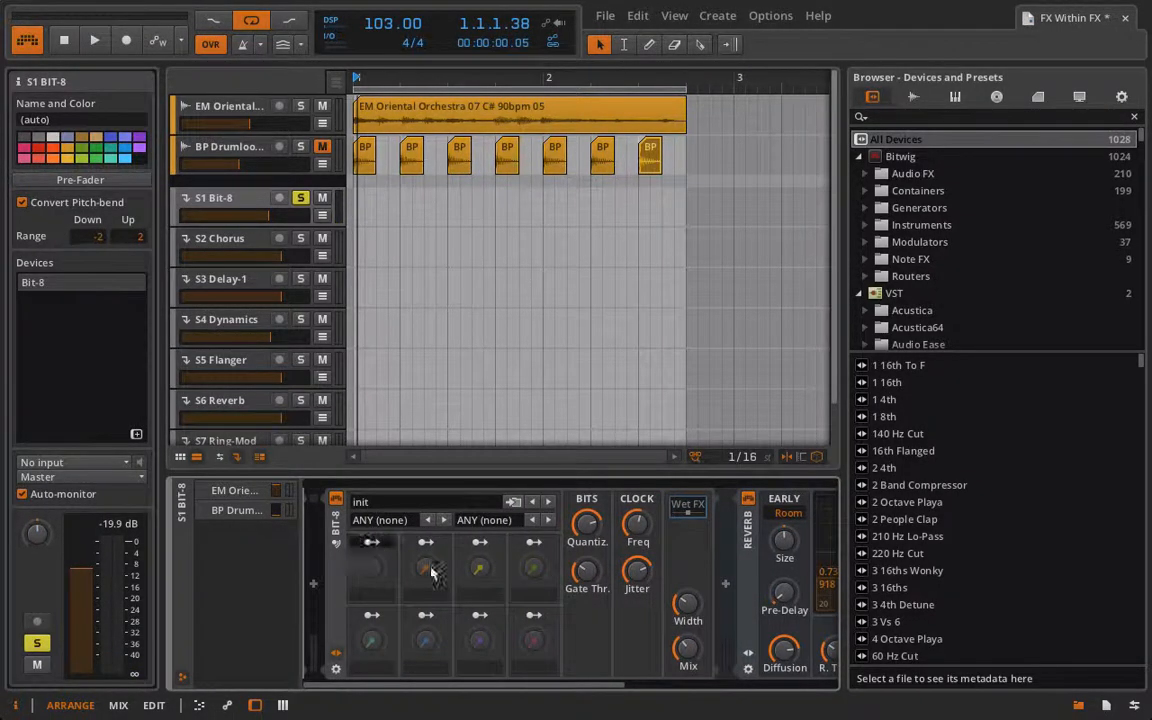
{"action": "scroll", "coordinate": [676, 611], "scroll_direction": "right", "scroll_amount": 8}
{"action": "scroll", "coordinate": [600, 550], "scroll_direction": "left", "scroll_amount": 10}
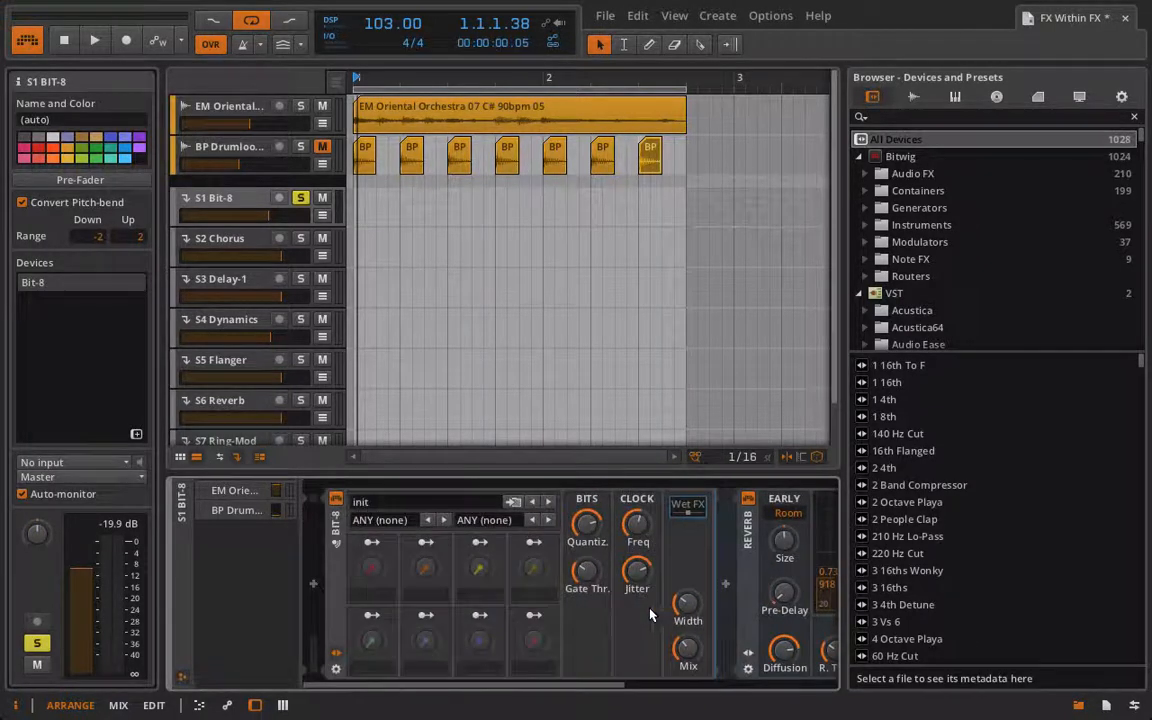
{"action": "scroll", "coordinate": [496, 607], "scroll_direction": "right", "scroll_amount": 10}
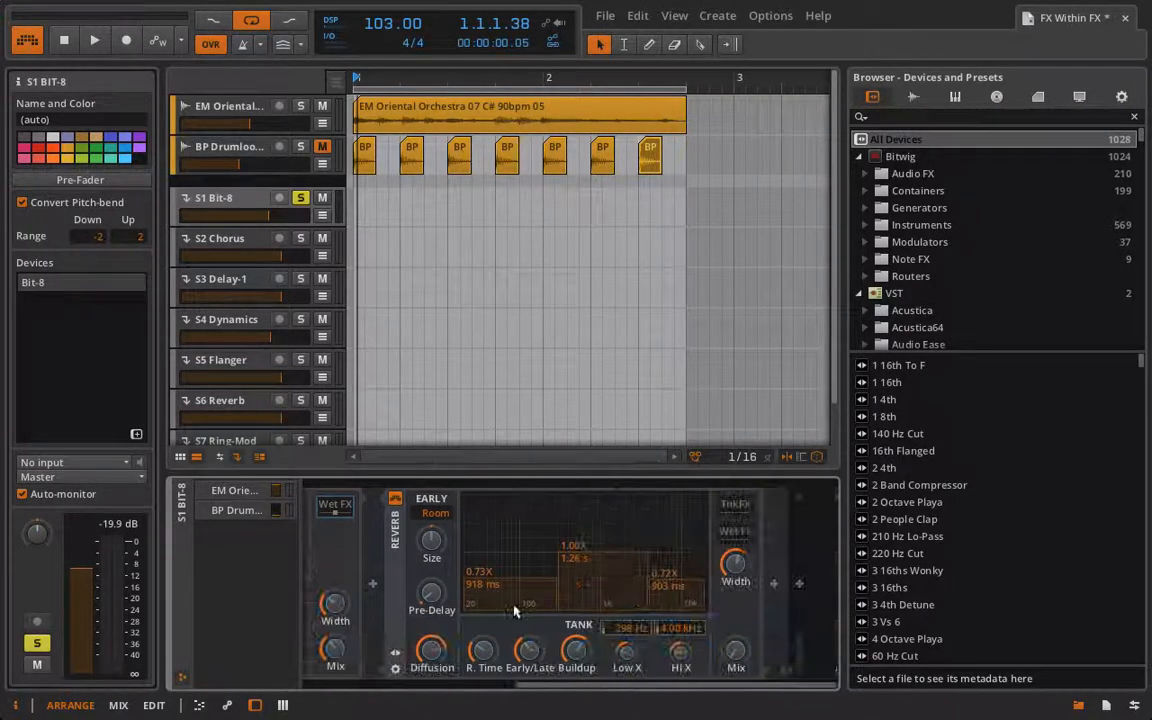
{"action": "scroll", "coordinate": [410, 538], "scroll_direction": "left", "scroll_amount": 10}
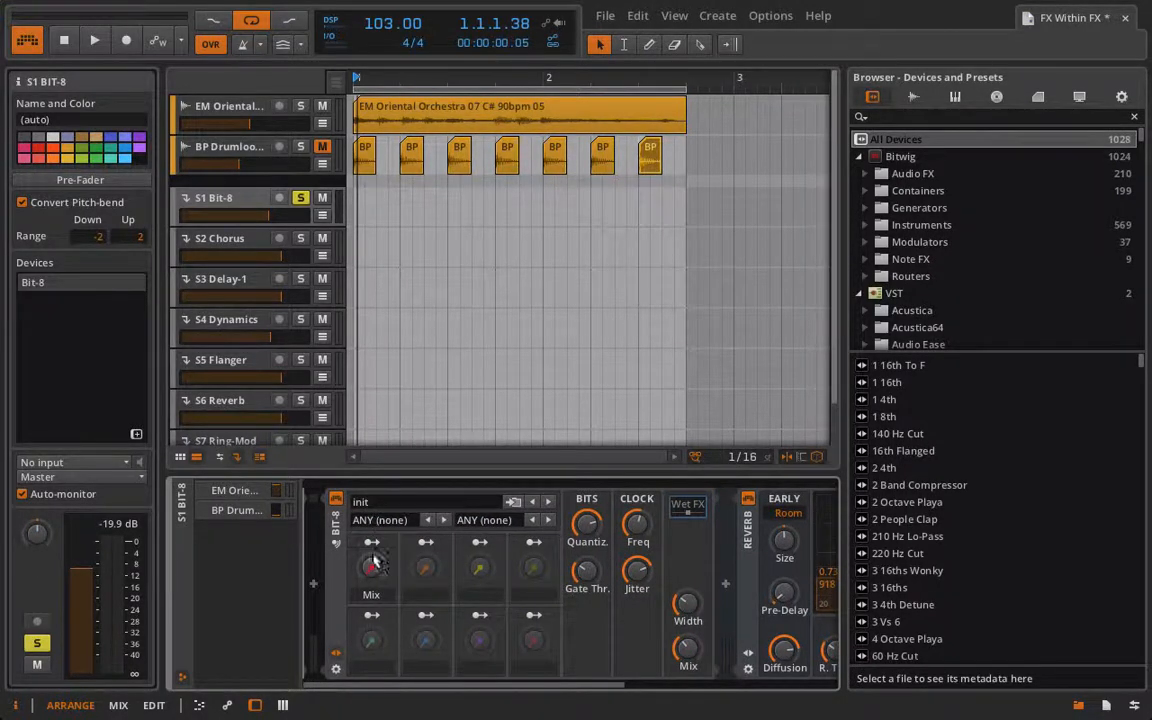
Step: Play the loop, unsolo the S1 Bit-8 track and turn up its Reverb Mix macro
{"action": "key", "text": "space"}
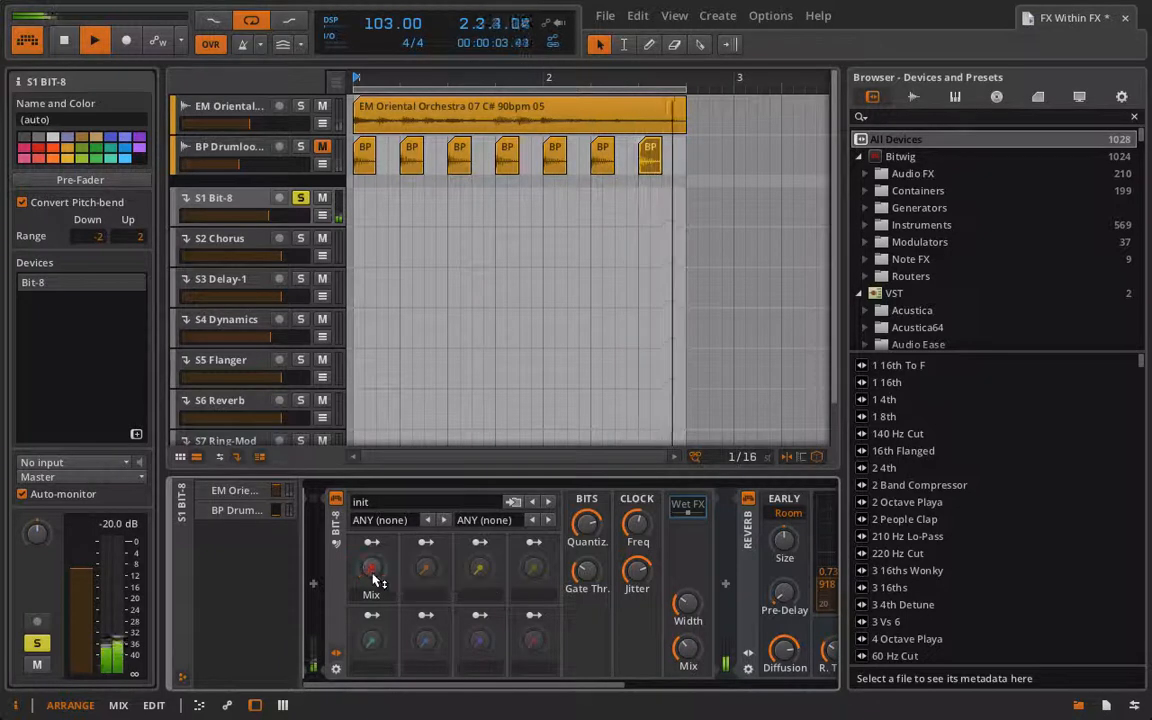
{"action": "left_click", "coordinate": [300, 197]}
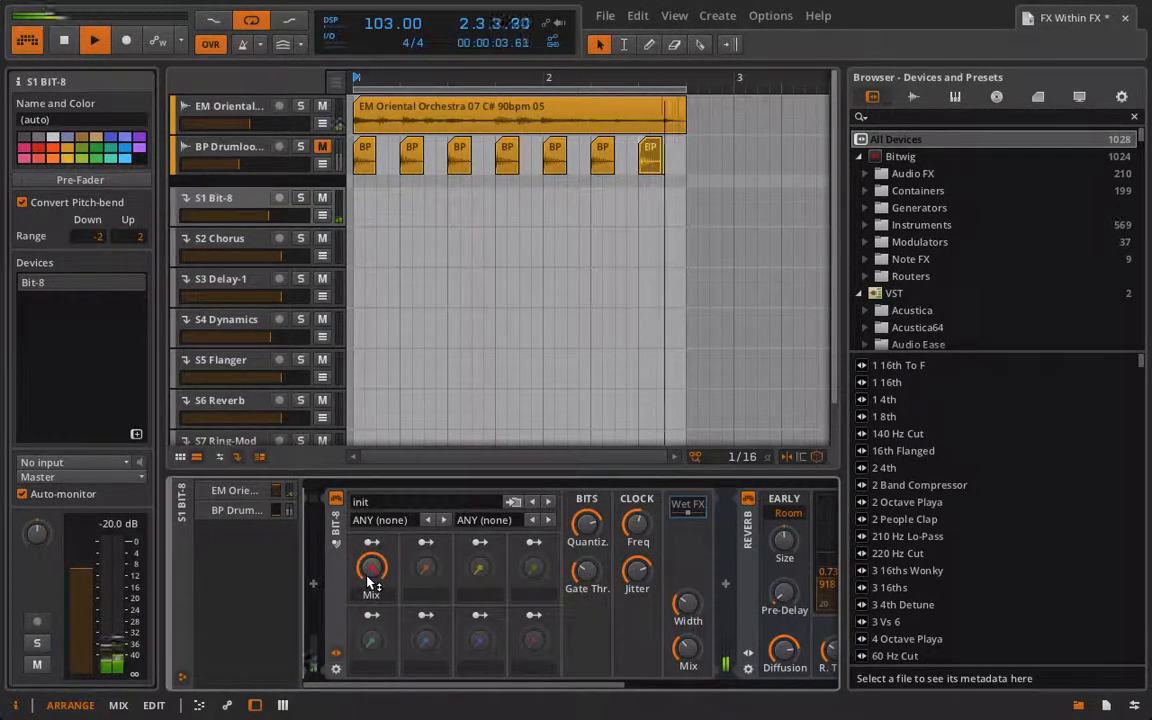
{"action": "mouse_move", "coordinate": [370, 580]}
{"action": "left_mouse_down"}
{"action": "mouse_move", "coordinate": [370, 563]}
{"action": "mouse_move", "coordinate": [370, 580]}
{"action": "left_mouse_up"}
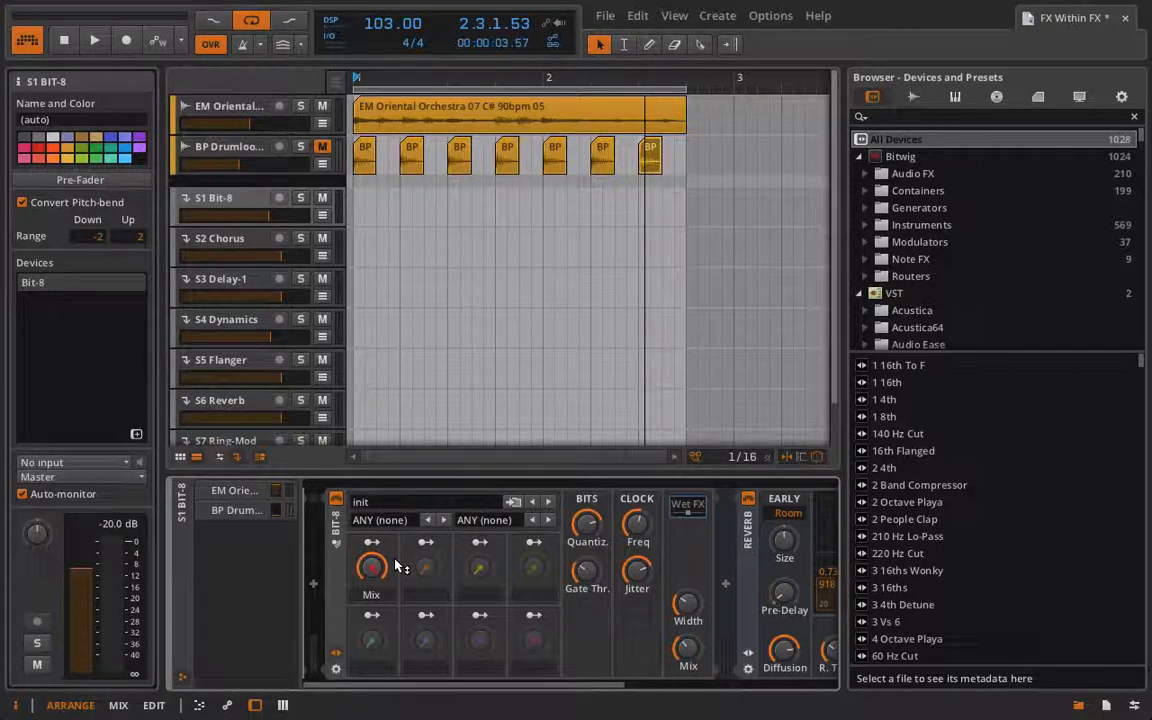
Step: Delete Bit-8 with its nested Reverb from the S1 track and show the S3 Delay-1 track's devices
{"action": "left_click", "coordinate": [339, 527]}
{"action": "key", "text": "Delete"}
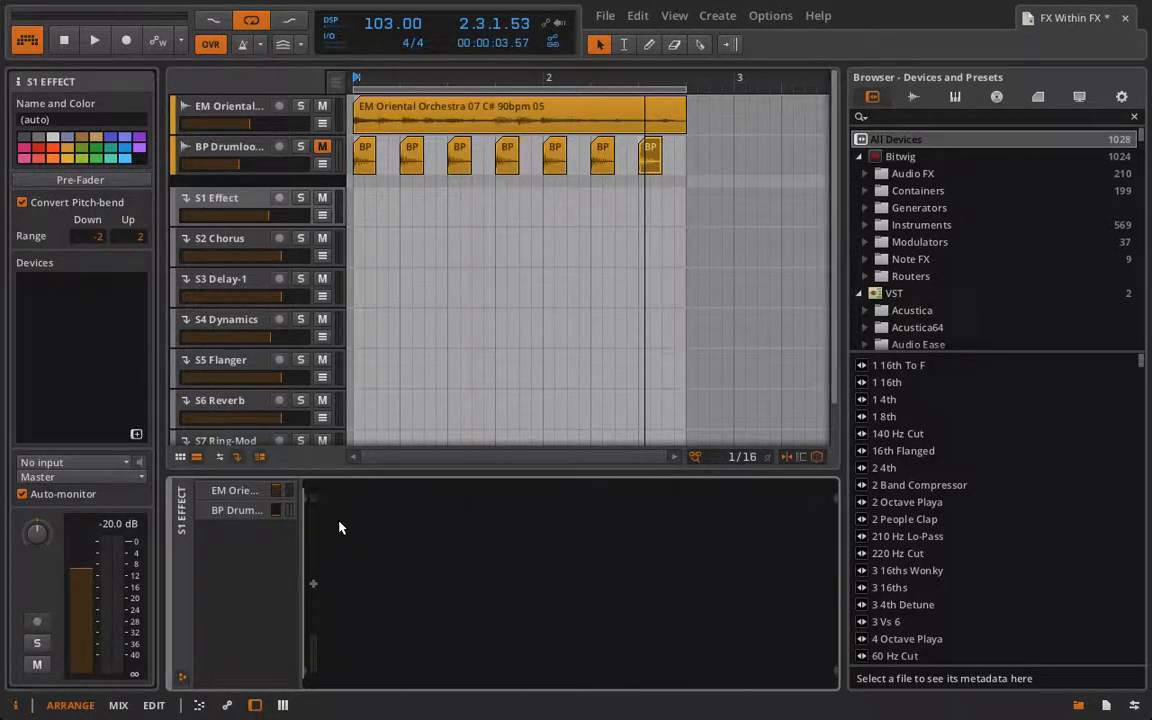
{"action": "left_click", "coordinate": [240, 240]}
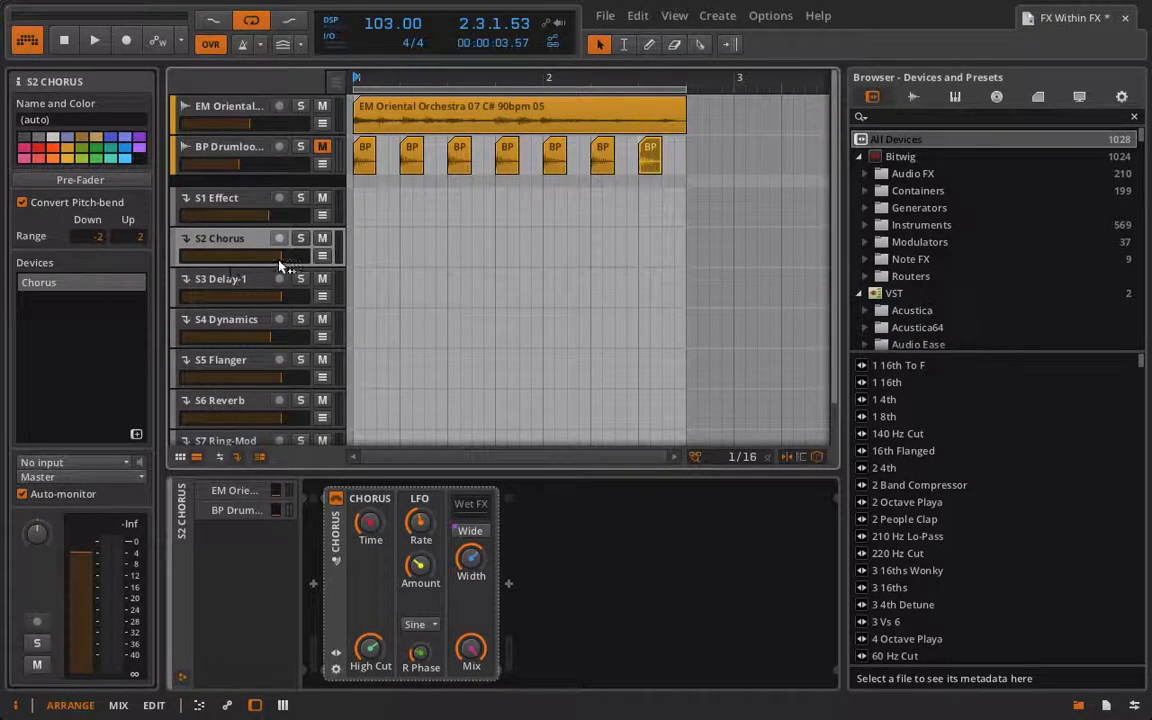
{"action": "left_click", "coordinate": [233, 287]}
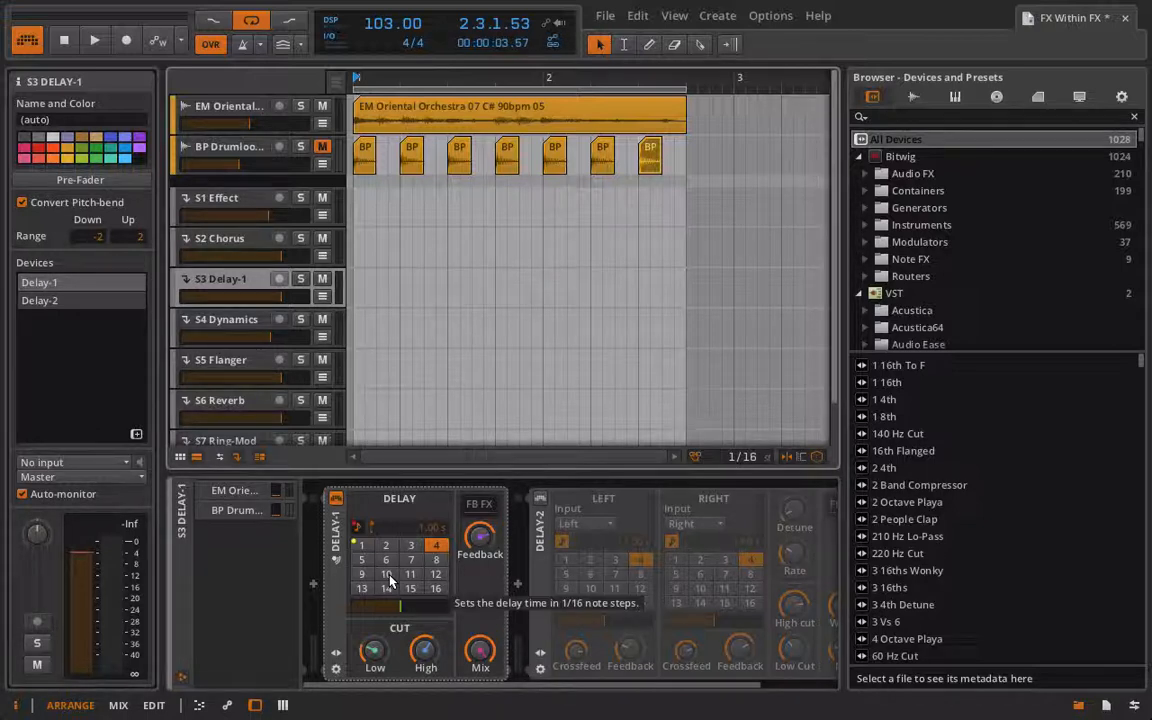
Step: Play the loop and raise the EM Oriental Orchestra track's send to S3 Delay-1
{"action": "key", "text": "space"}
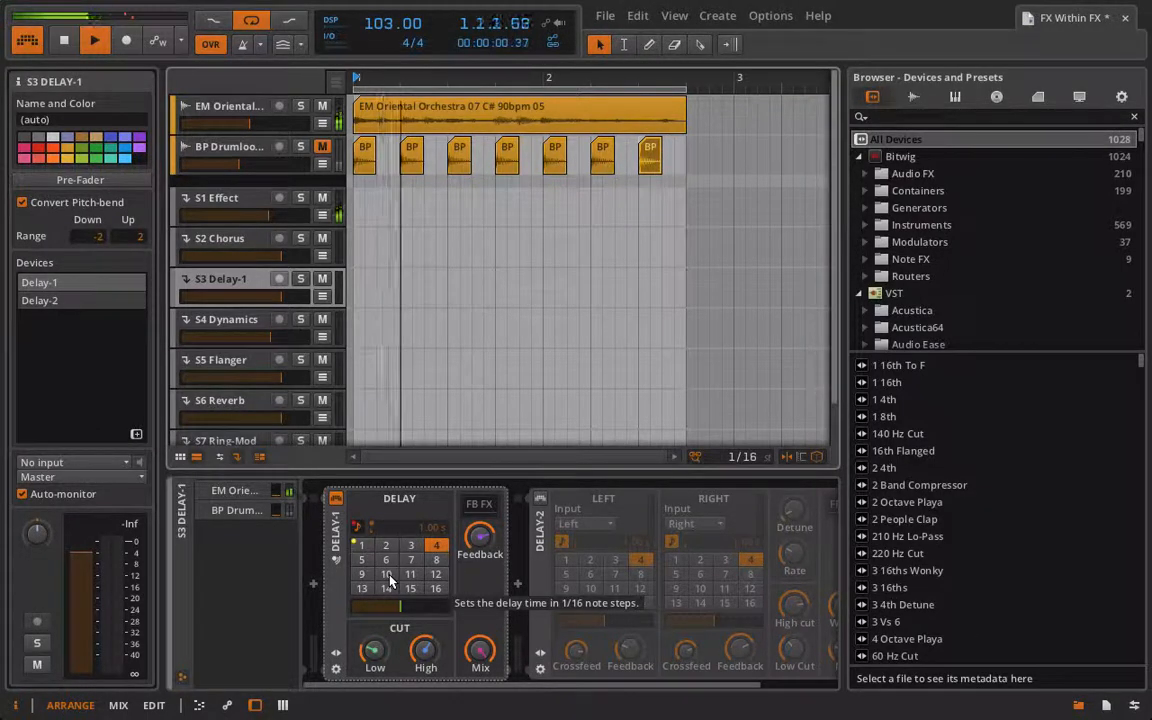
{"action": "left_click", "coordinate": [258, 112]}
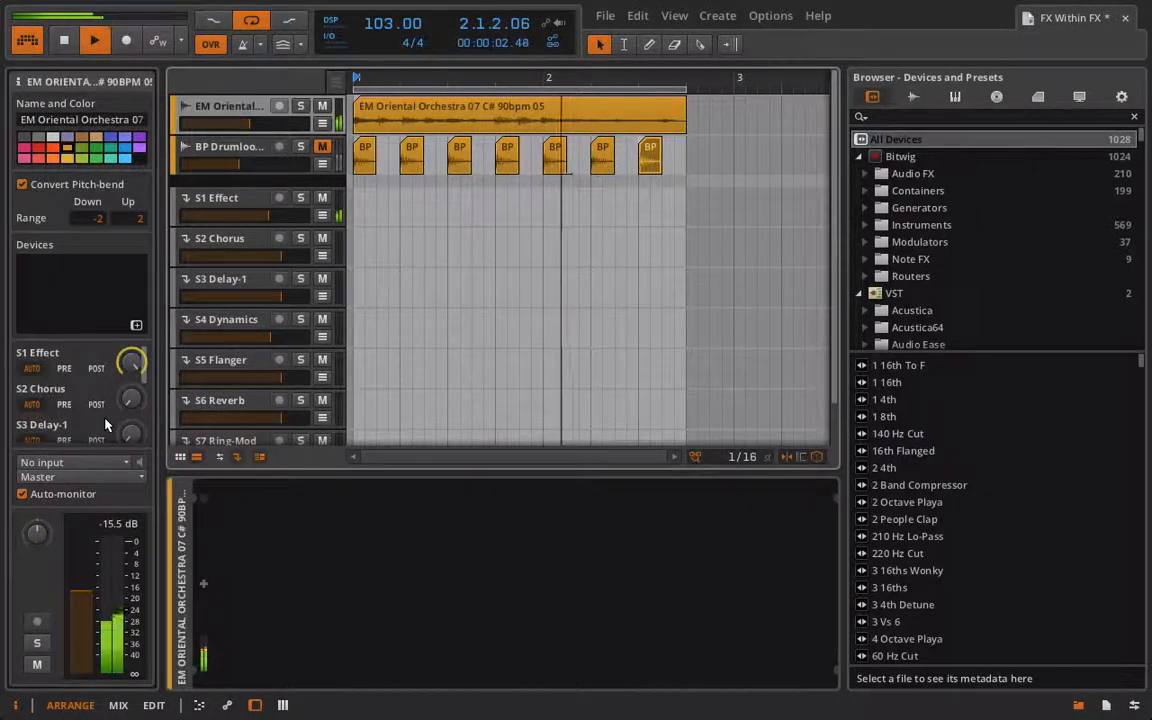
{"action": "scroll", "coordinate": [136, 382], "scroll_direction": "down", "scroll_amount": 2}
{"action": "left_click_drag", "start_coordinate": [133, 397], "coordinate": [134, 310]}
Step: Return to the S3 Delay-1 track's devices and adjust Delay-1's Low cut during playback
{"action": "left_click", "coordinate": [222, 284]}
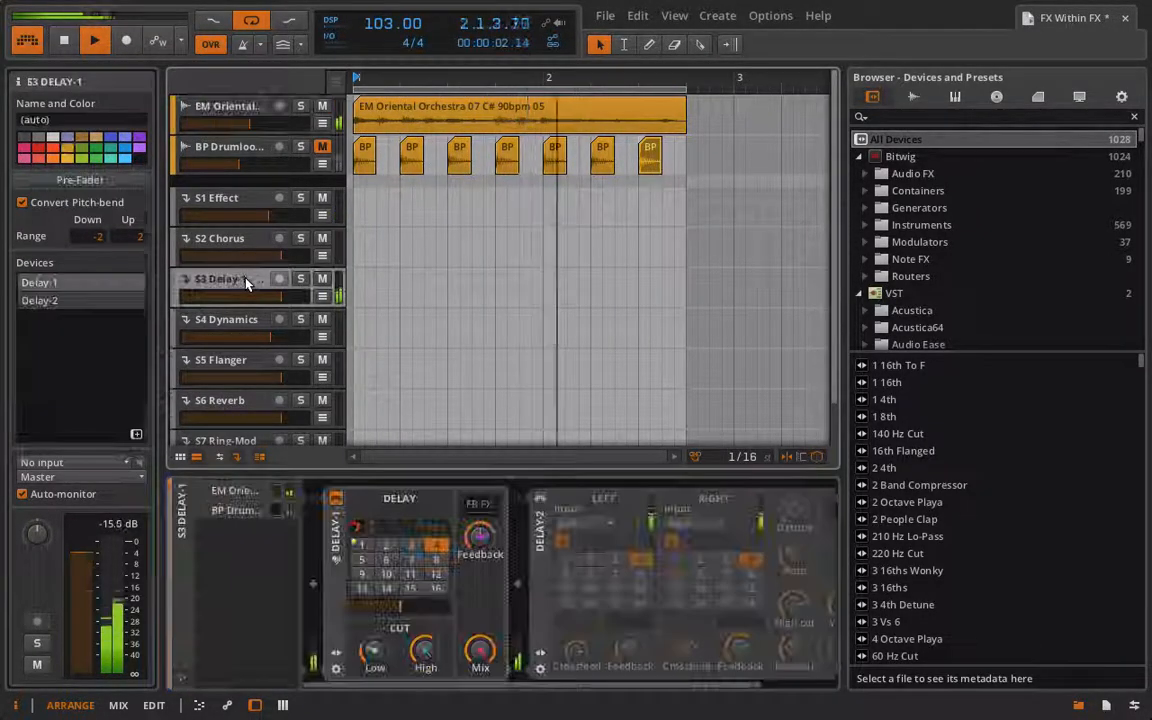
{"action": "scroll", "coordinate": [406, 635], "scroll_direction": "right", "scroll_amount": 2}
{"action": "scroll", "coordinate": [406, 635], "scroll_direction": "left", "scroll_amount": 2}
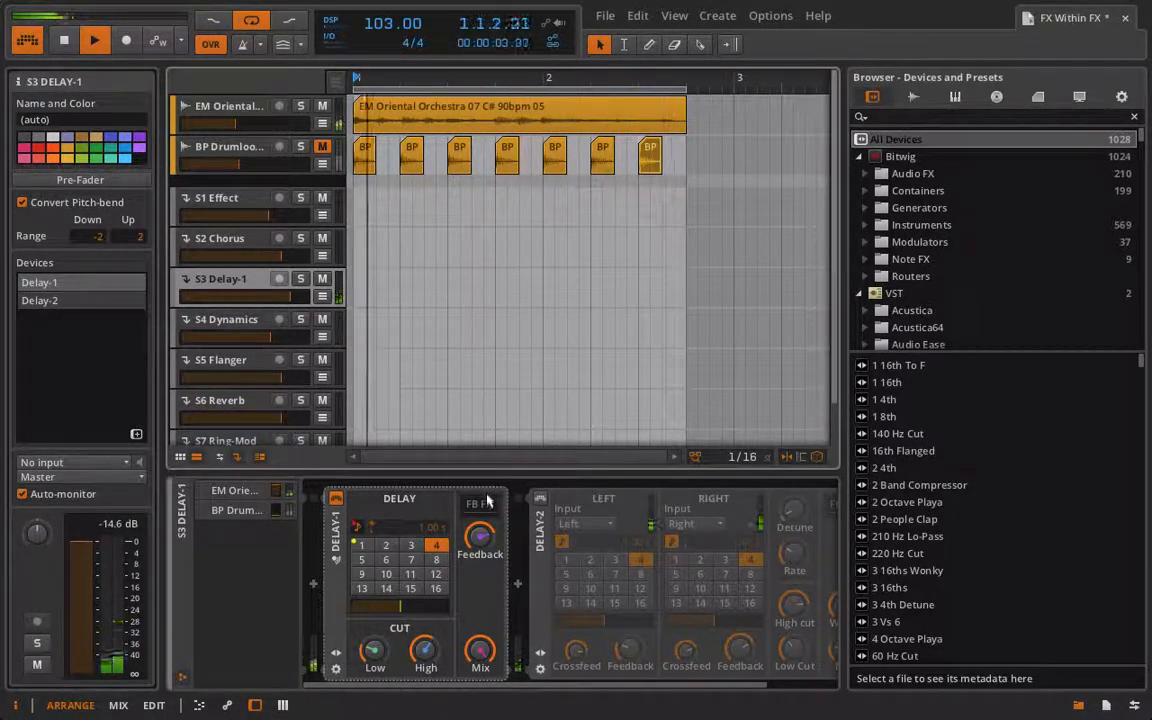
{"action": "left_click_drag", "start_coordinate": [374, 652], "coordinate": [374, 628]}
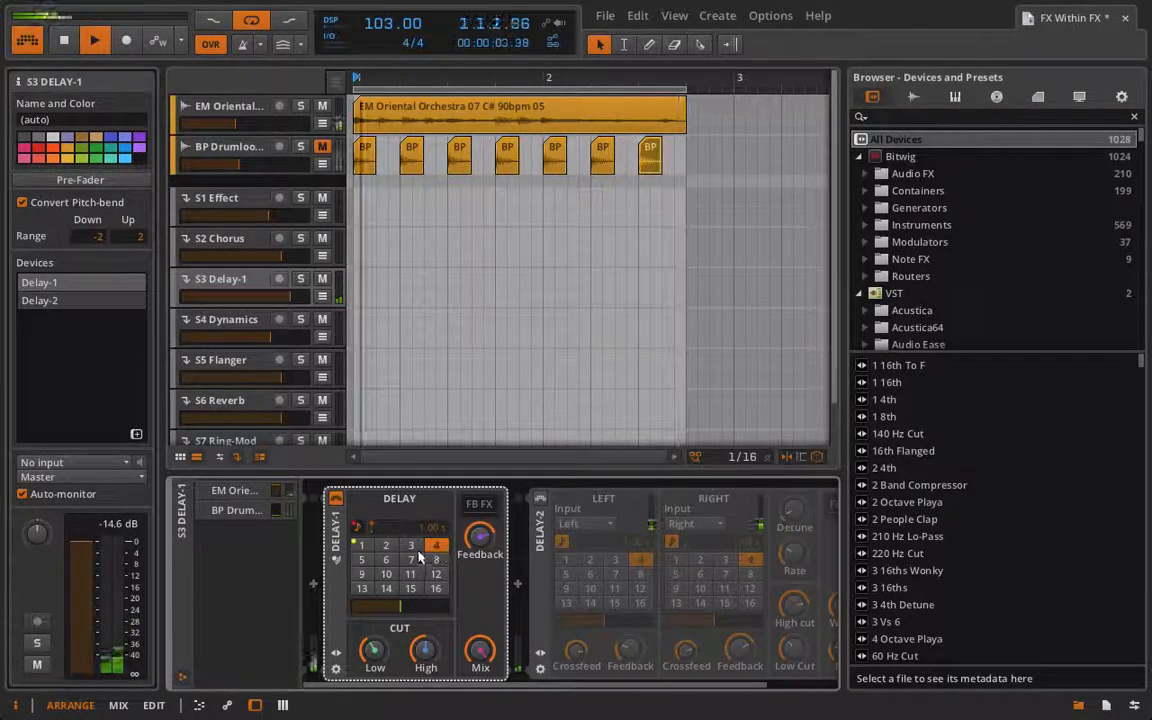
Step: Insert a Chorus into Delay-1's FB FX chain, adjusting its Mix and enabling Wide
{"action": "scroll", "coordinate": [479, 540], "scroll_direction": "right", "scroll_amount": 1}
{"action": "left_click", "coordinate": [469, 504]}
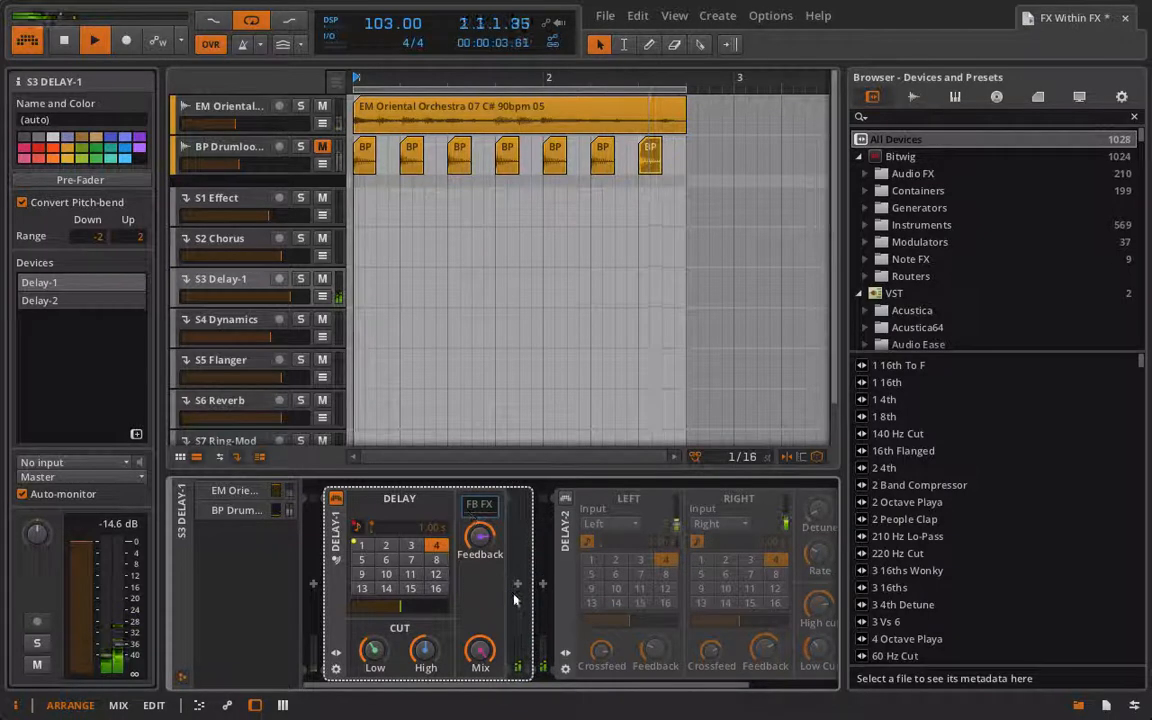
{"action": "left_click", "coordinate": [517, 585]}
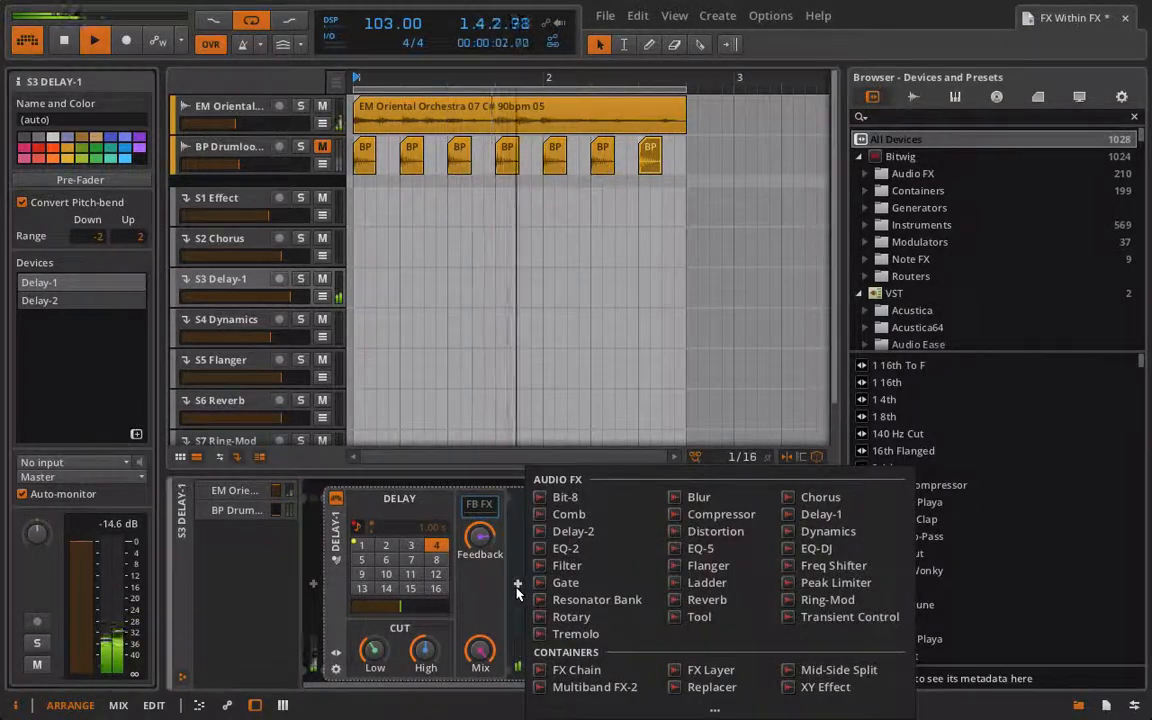
{"action": "left_click", "coordinate": [818, 497]}
{"action": "left_click_drag", "start_coordinate": [679, 652], "coordinate": [679, 604]}
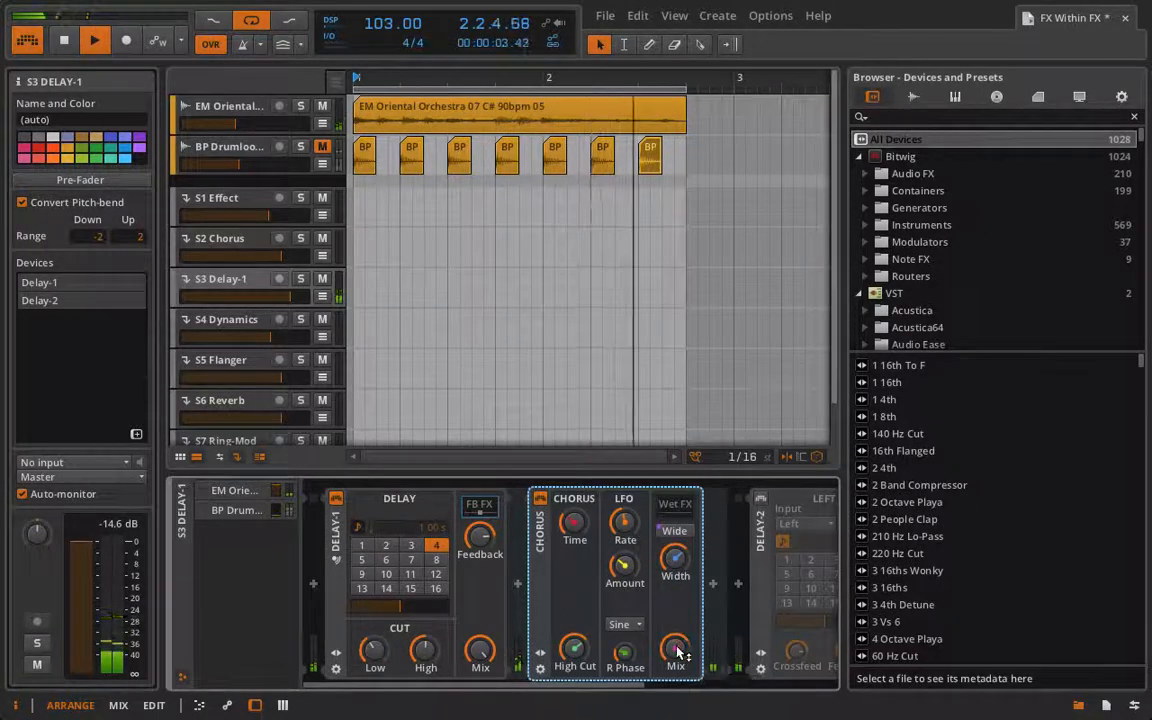
{"action": "left_click", "coordinate": [674, 534]}
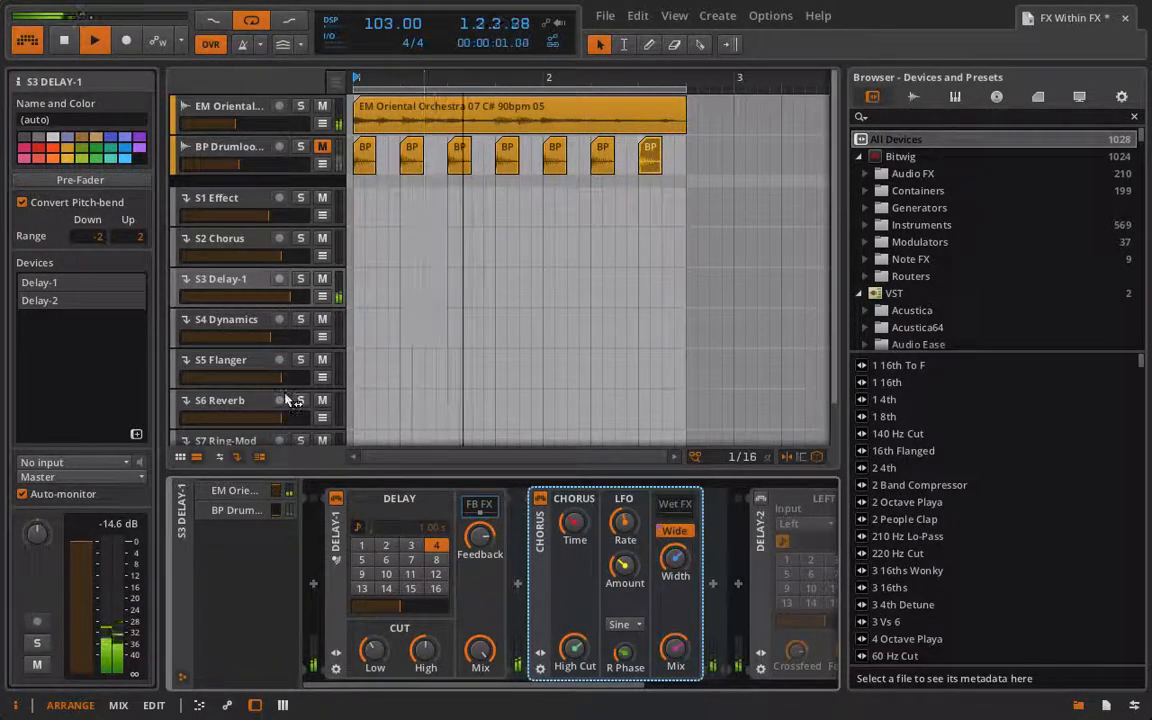
Step: Solo the S3 Delay-1 track and adjust the nested Chorus's Time, LFO Amount and High Cut
{"action": "left_click", "coordinate": [300, 279]}
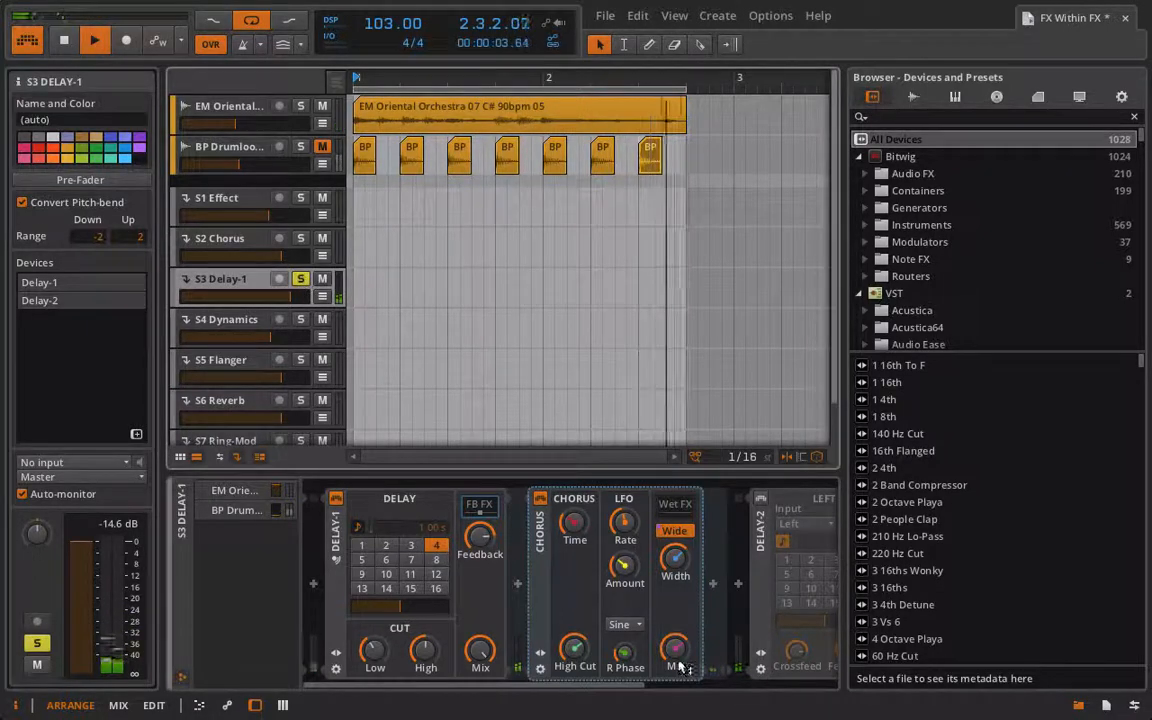
{"action": "left_click_drag", "start_coordinate": [574, 524], "coordinate": [574, 514]}
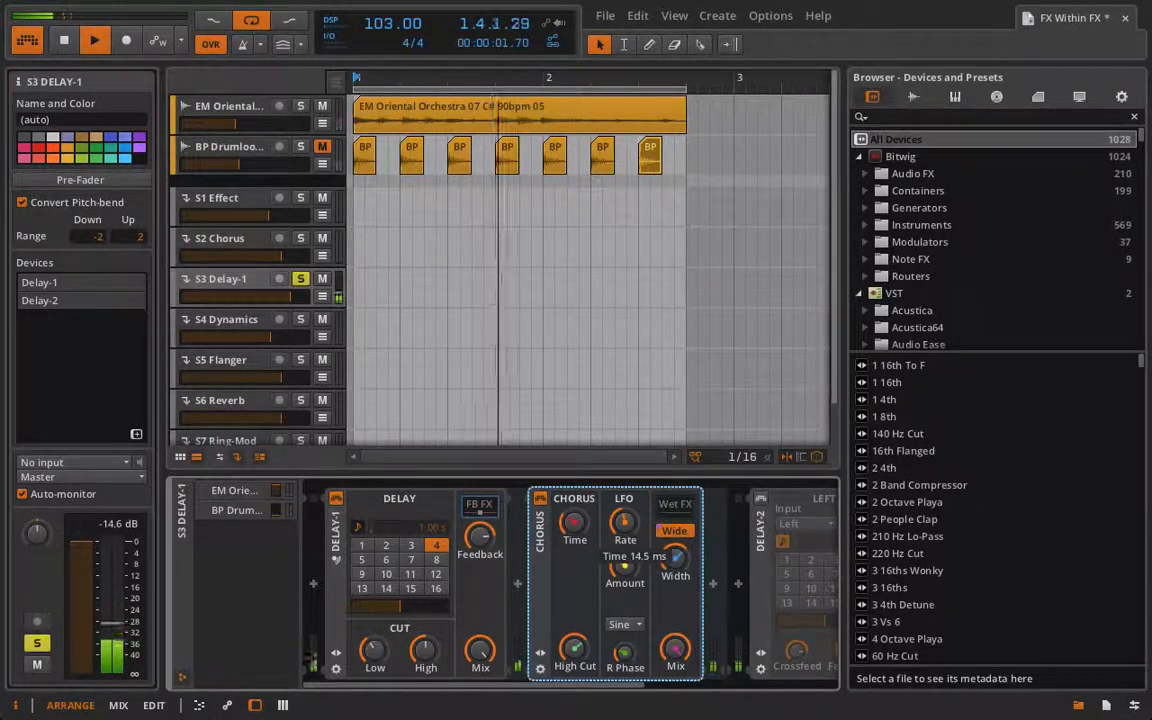
{"action": "left_click_drag", "start_coordinate": [625, 567], "coordinate": [625, 495]}
{"action": "left_click_drag", "start_coordinate": [581, 649], "coordinate": [581, 608]}
{"action": "left_click_drag", "start_coordinate": [627, 565], "coordinate": [627, 566]}
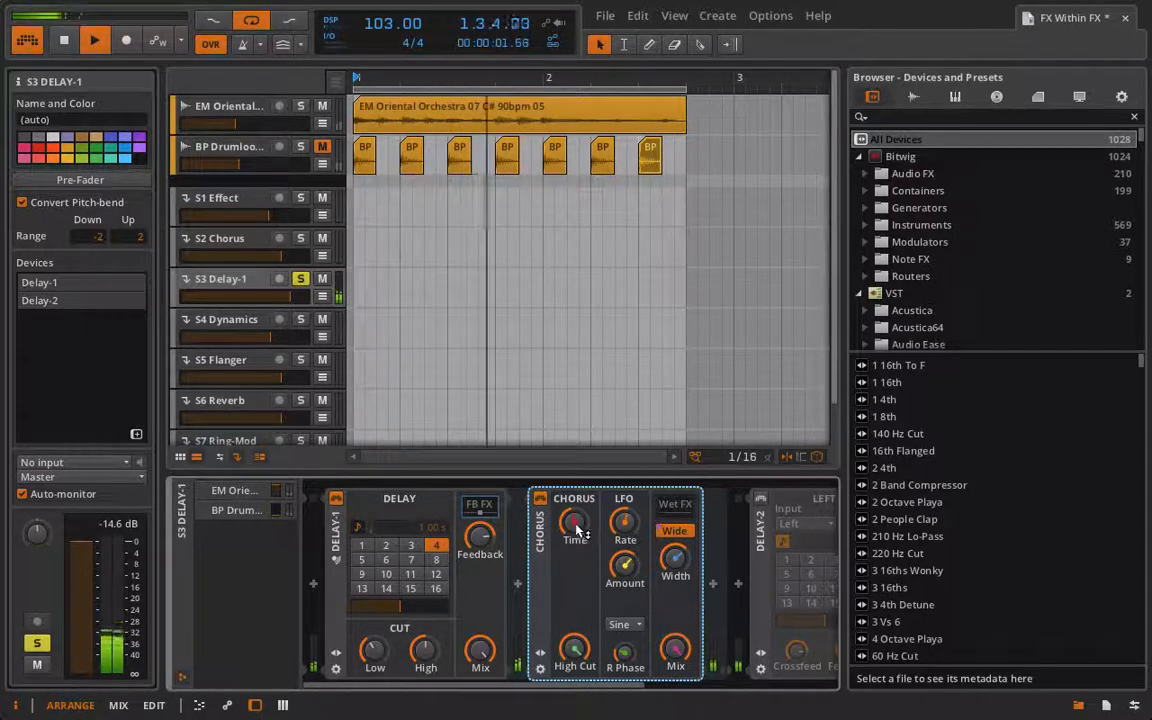
Step: Insert a Freq Shifter after the Chorus in Delay-1's FB FX chain and adjust its Mix
{"action": "scroll", "coordinate": [655, 614], "scroll_direction": "right", "scroll_amount": 1}
{"action": "left_click", "coordinate": [661, 588]}
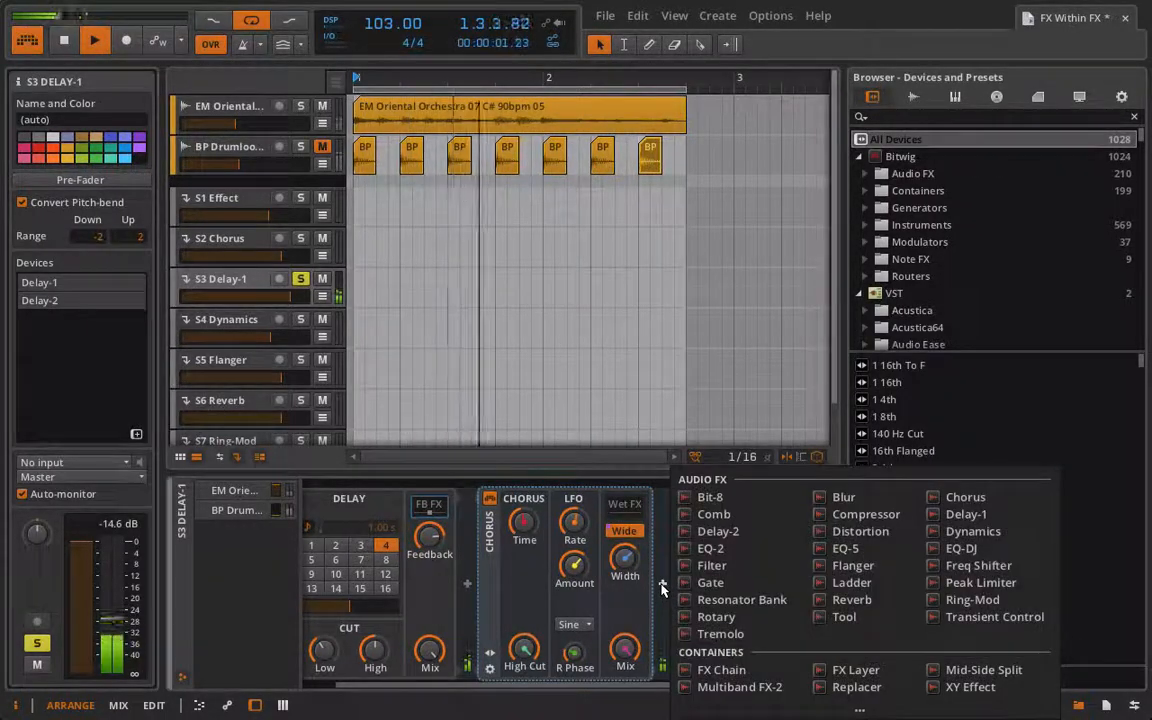
{"action": "left_click", "coordinate": [963, 568]}
{"action": "scroll", "coordinate": [488, 650], "scroll_direction": "right", "scroll_amount": 5}
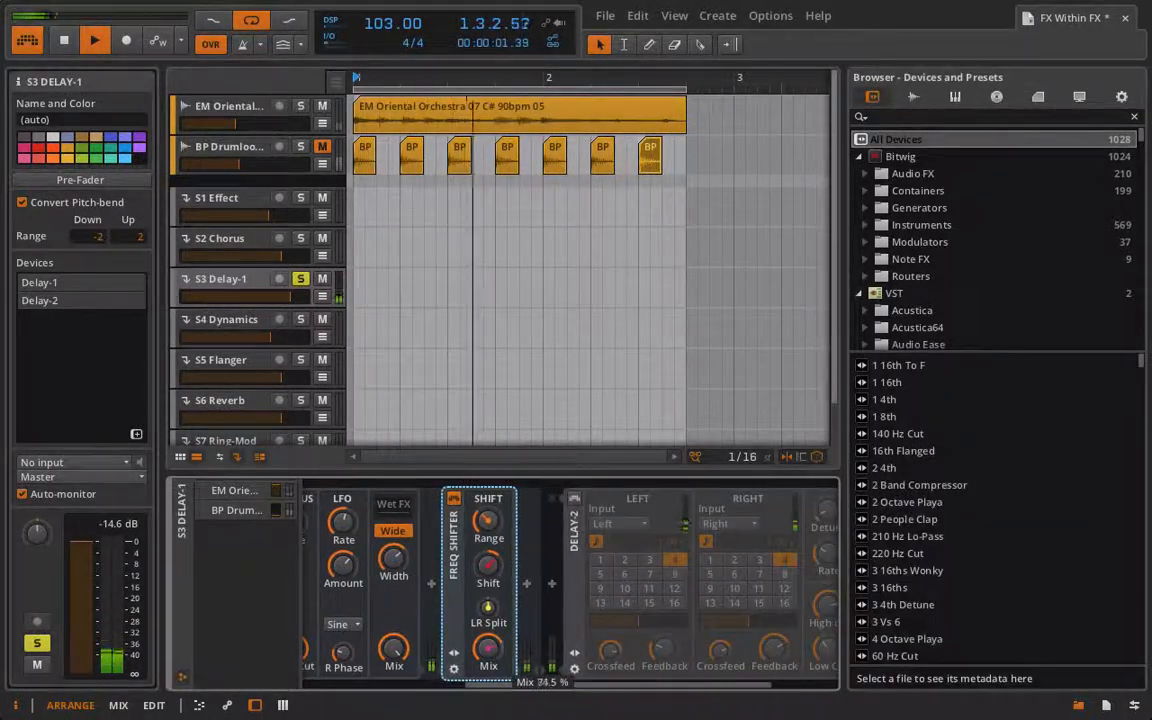
{"action": "left_click_drag", "start_coordinate": [488, 650], "coordinate": [488, 662]}
Step: Expand the Freq Shifter's preset and macro section and load the Phasey preset
{"action": "scroll", "coordinate": [484, 643], "scroll_direction": "left", "scroll_amount": 2}
{"action": "left_click", "coordinate": [527, 653]}
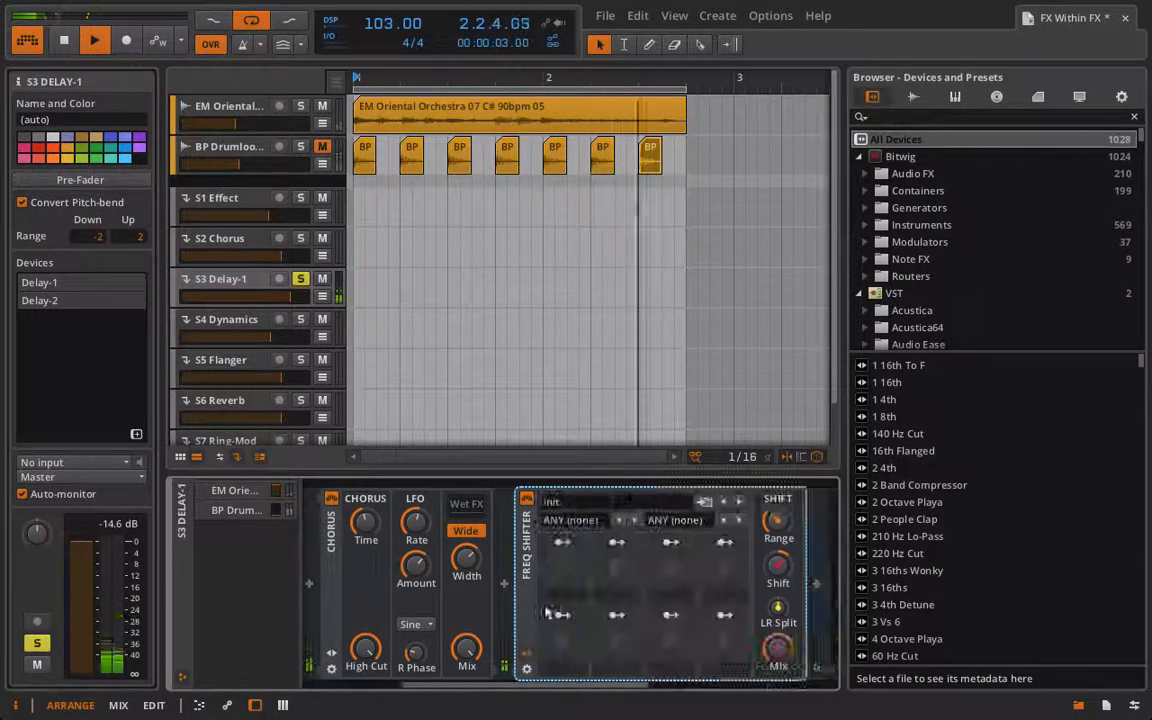
{"action": "left_click", "coordinate": [585, 508]}
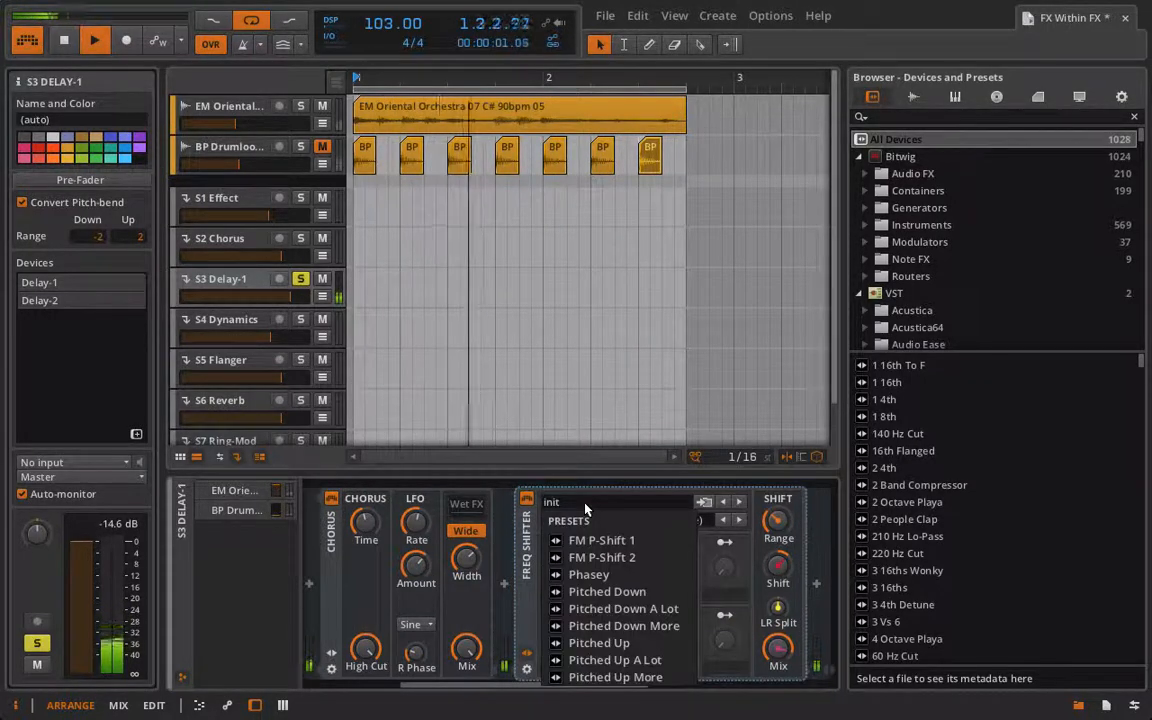
{"action": "left_click", "coordinate": [600, 574]}
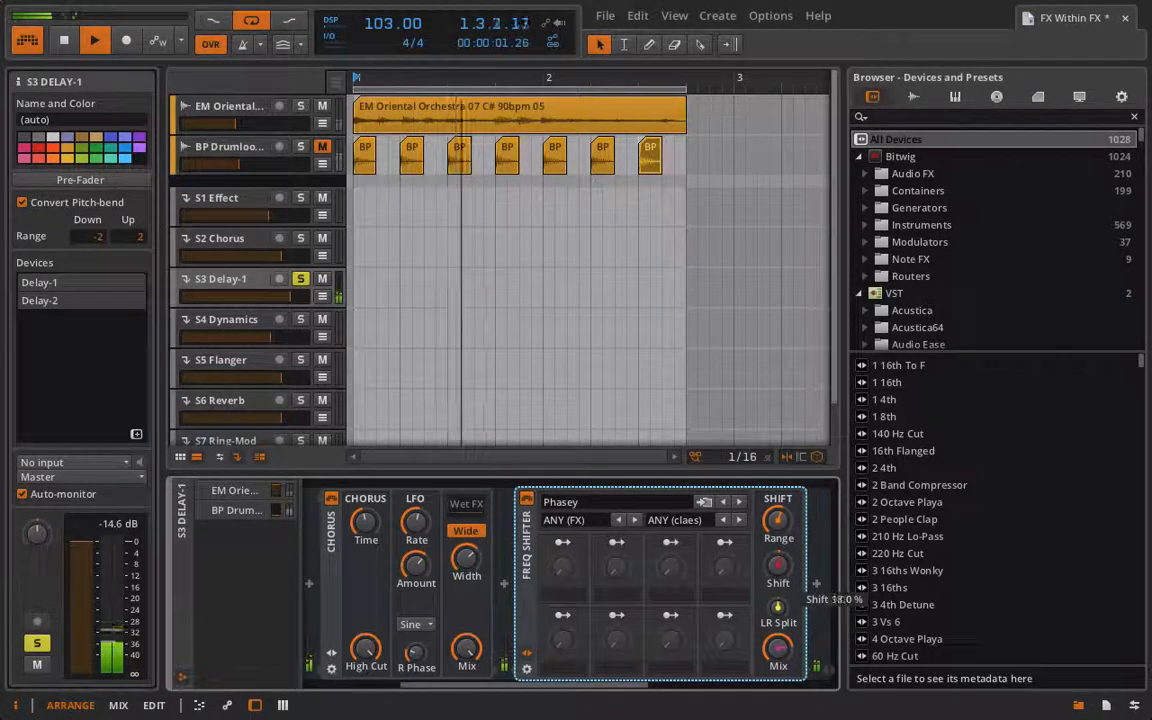
Step: Adjust the Freq Shifter's Shift, Mix and Range during playback
{"action": "left_click_drag", "start_coordinate": [779, 567], "coordinate": [778, 506]}
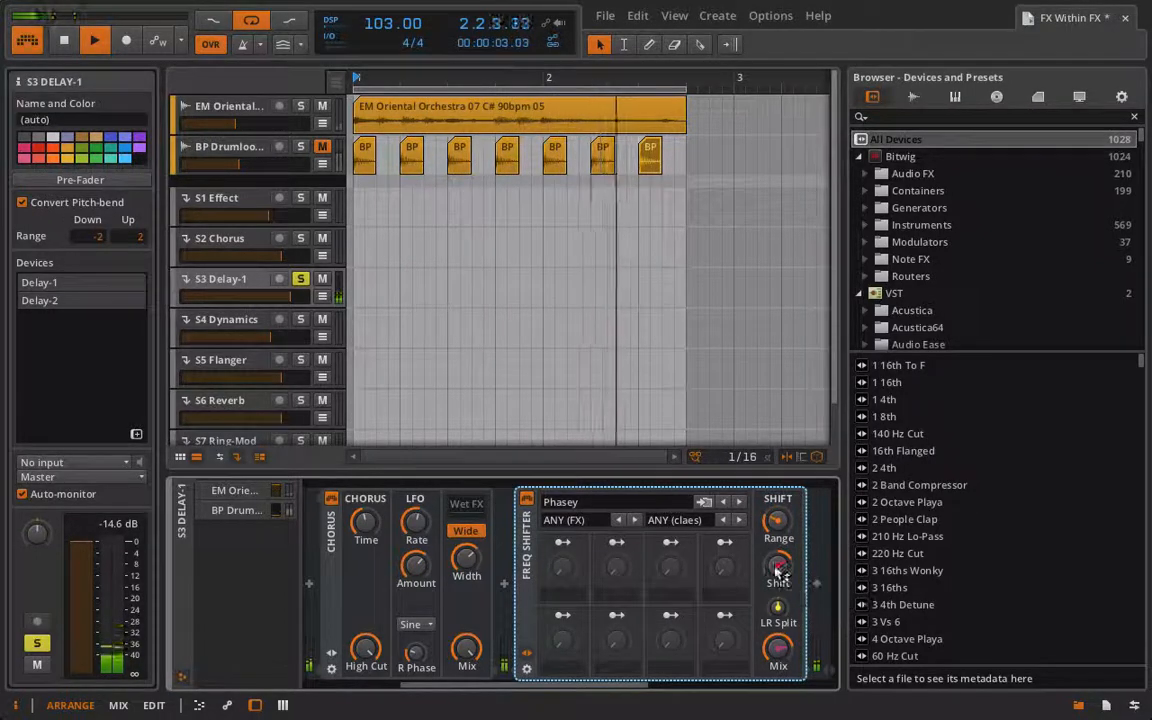
{"action": "left_click_drag", "start_coordinate": [780, 653], "coordinate": [780, 646]}
{"action": "left_click_drag", "start_coordinate": [778, 521], "coordinate": [778, 514]}
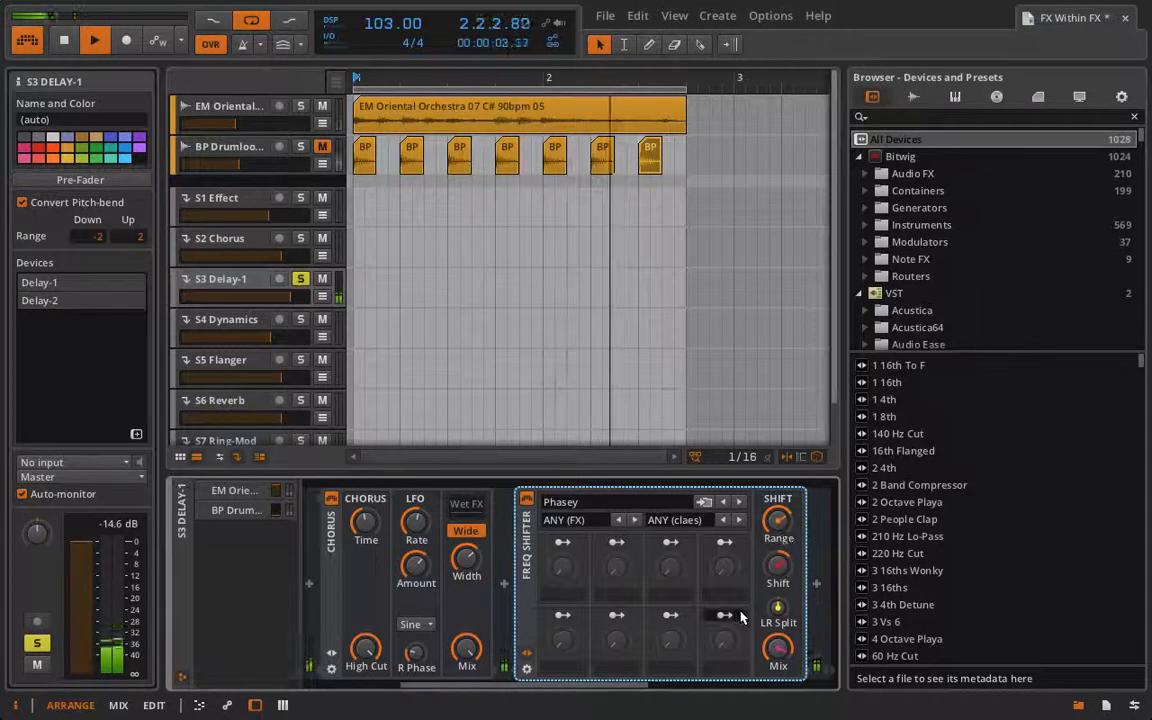
Step: Collapse the Freq Shifter's macro section and turn down the Mix of both the Freq Shifter and the Chorus
{"action": "scroll", "coordinate": [742, 617], "scroll_direction": "left", "scroll_amount": 4}
{"action": "scroll", "coordinate": [720, 623], "scroll_direction": "right", "scroll_amount": 5}
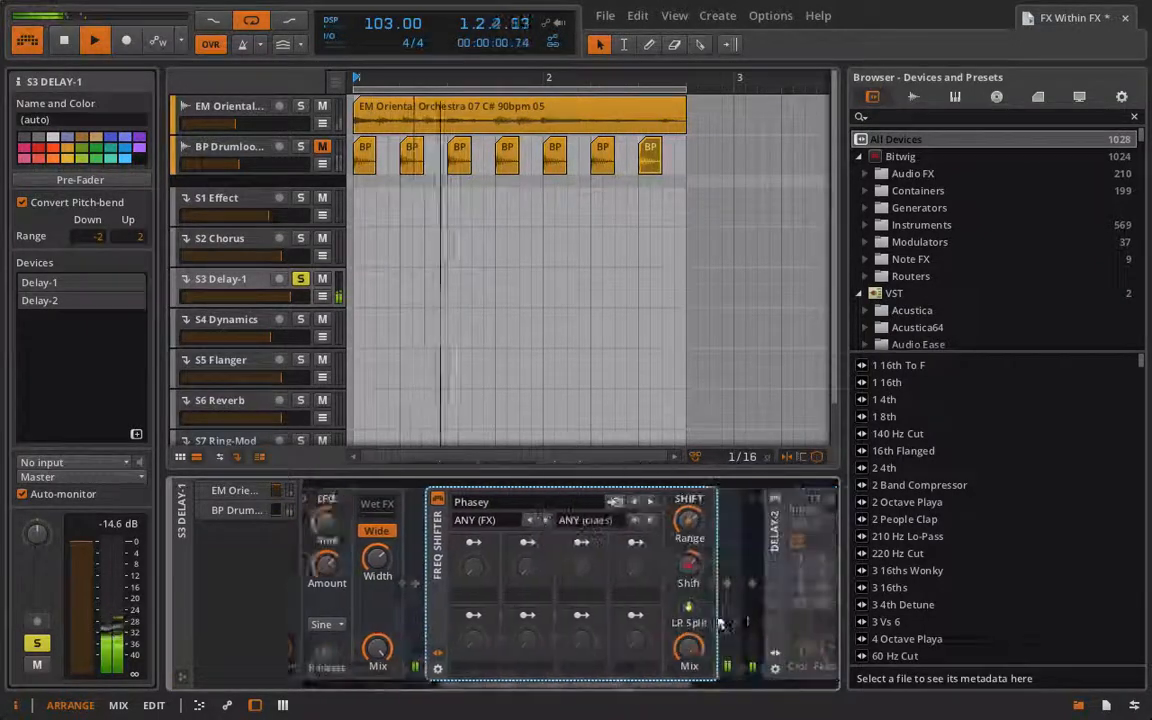
{"action": "scroll", "coordinate": [722, 623], "scroll_direction": "right", "scroll_amount": 3}
{"action": "scroll", "coordinate": [595, 657], "scroll_direction": "left", "scroll_amount": 2}
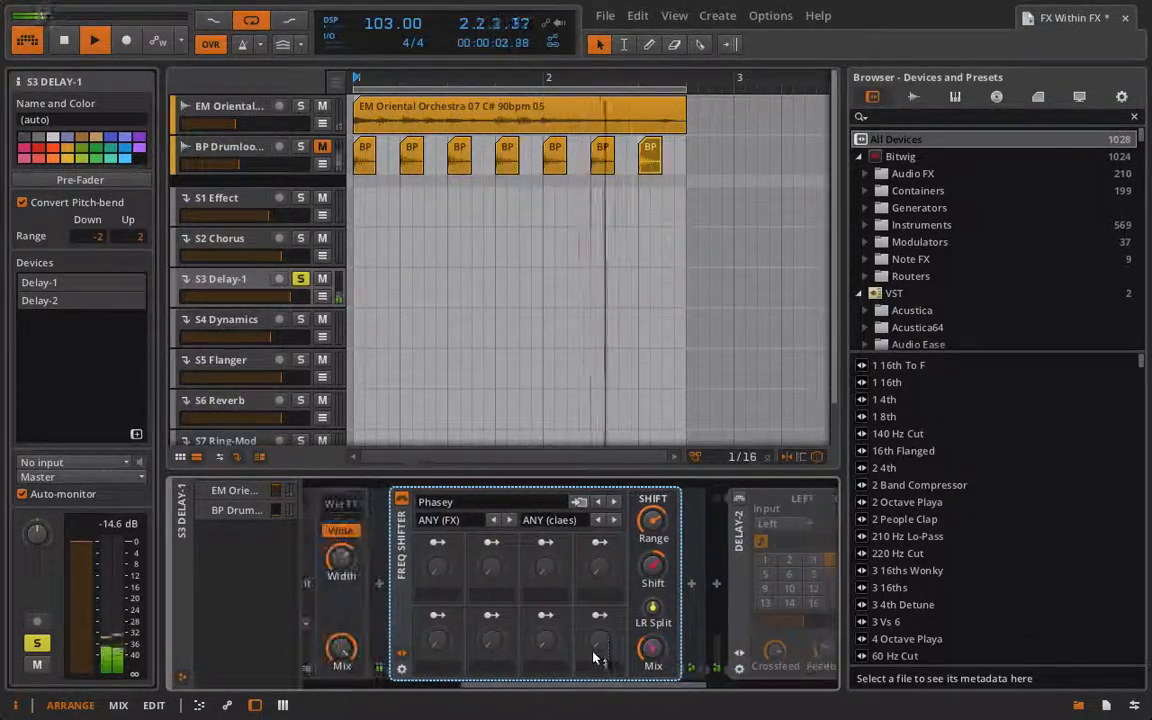
{"action": "left_click", "coordinate": [401, 654]}
{"action": "scroll", "coordinate": [408, 657], "scroll_direction": "left", "scroll_amount": 3}
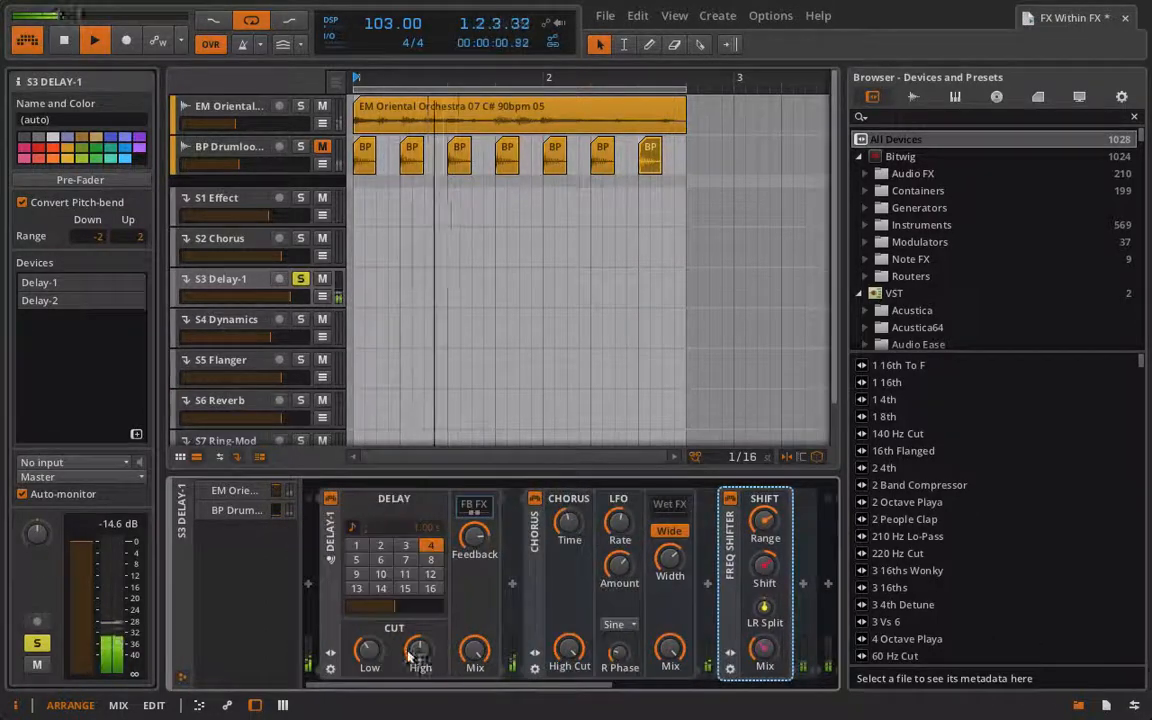
{"action": "scroll", "coordinate": [620, 620], "scroll_direction": "right", "scroll_amount": 2}
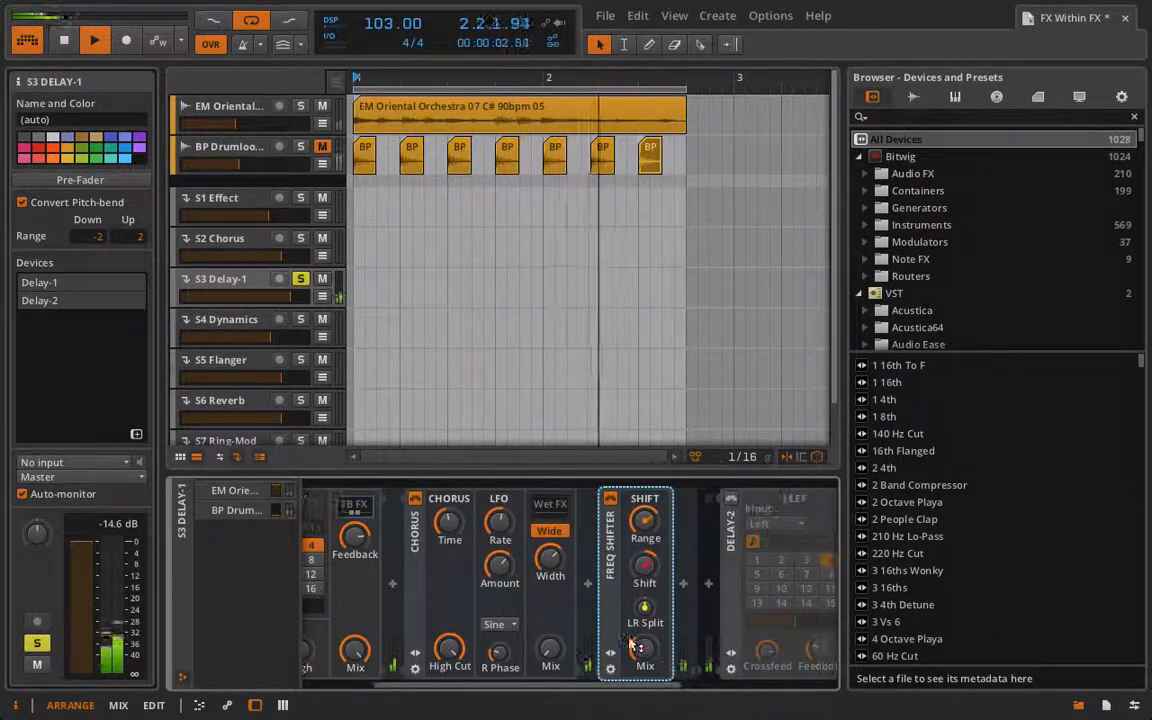
{"action": "scroll", "coordinate": [400, 655], "scroll_direction": "left", "scroll_amount": 2}
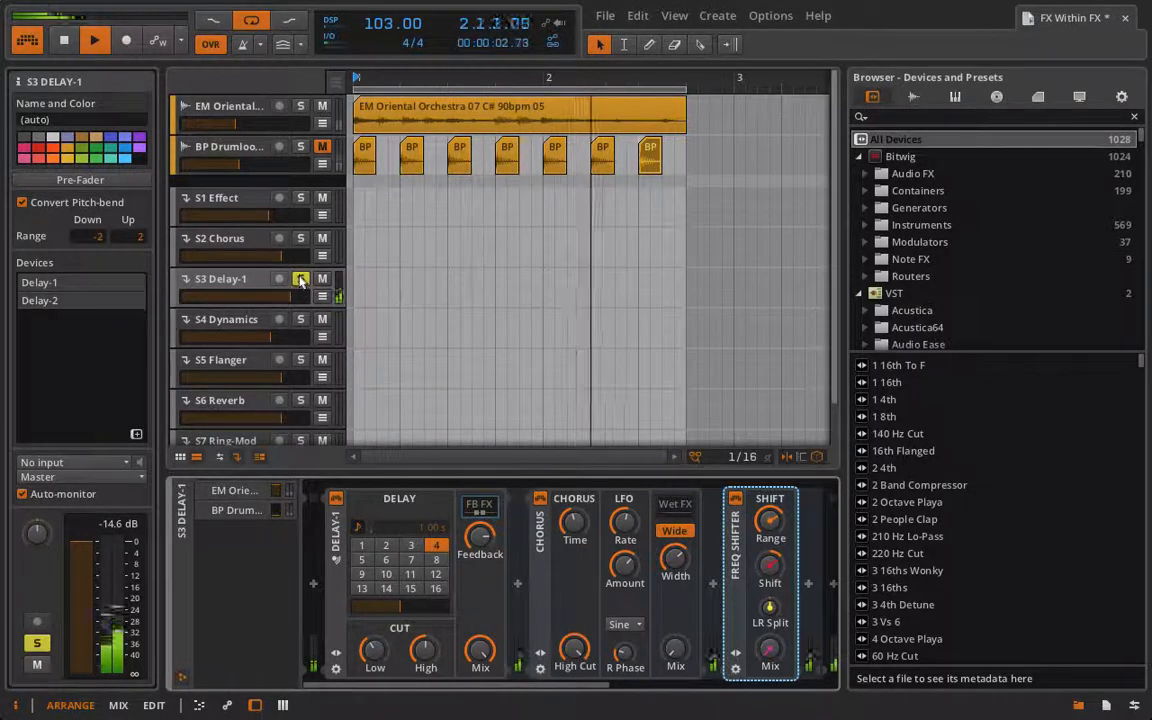
Step: Unsolo the S3 Delay-1 track, raise its volume and map Delay-1's first macro to the nested Chorus's Mix
{"action": "left_click", "coordinate": [300, 280]}
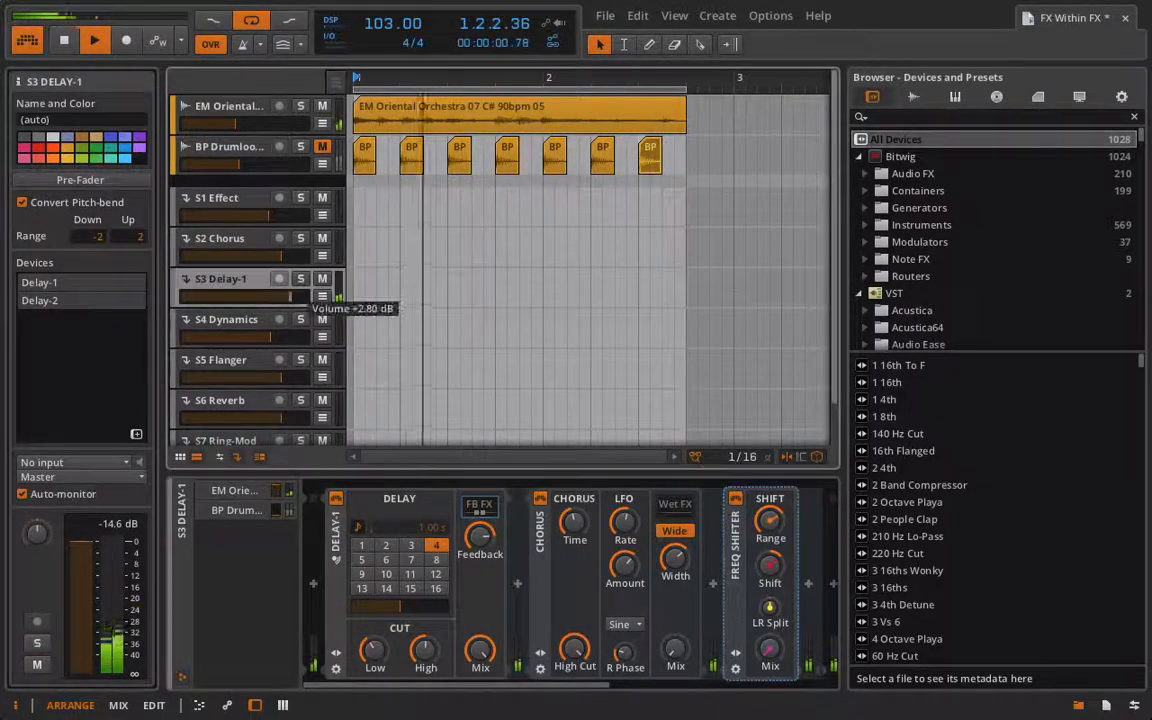
{"action": "left_click", "coordinate": [336, 652]}
{"action": "scroll", "coordinate": [440, 582], "scroll_direction": "right", "scroll_amount": 3}
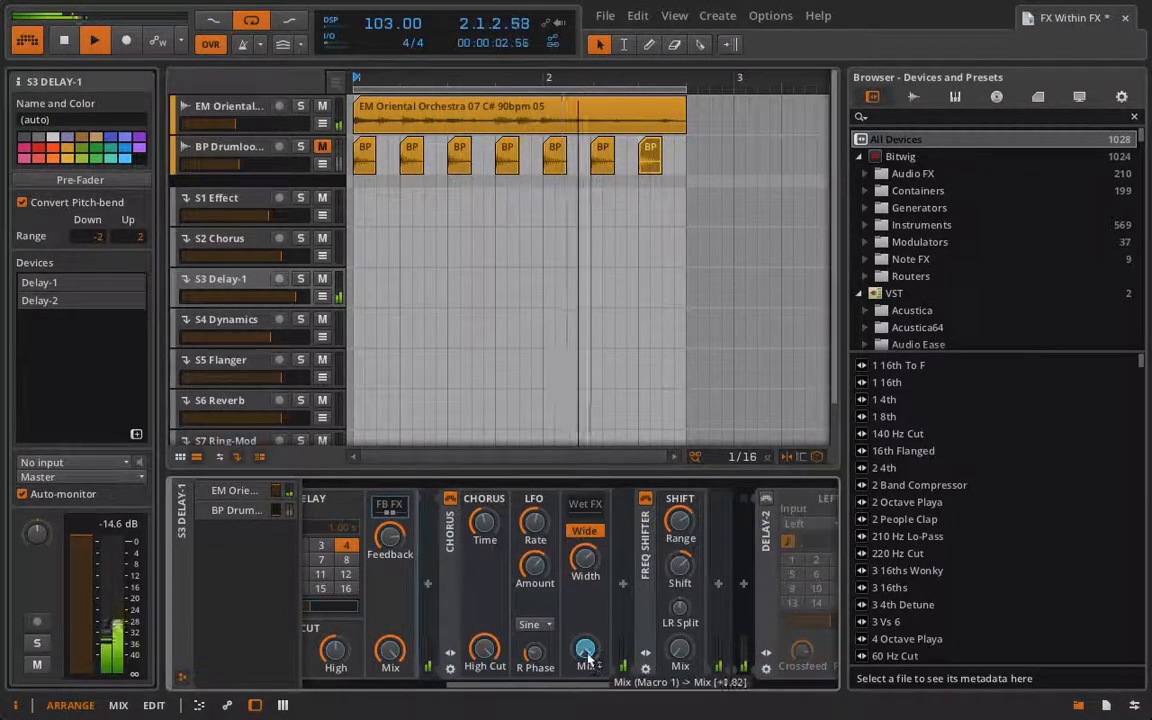
Step: Map Delay-1's second macro to the nested Freq Shifter's Mix
{"action": "scroll", "coordinate": [586, 650], "scroll_direction": "left", "scroll_amount": 4}
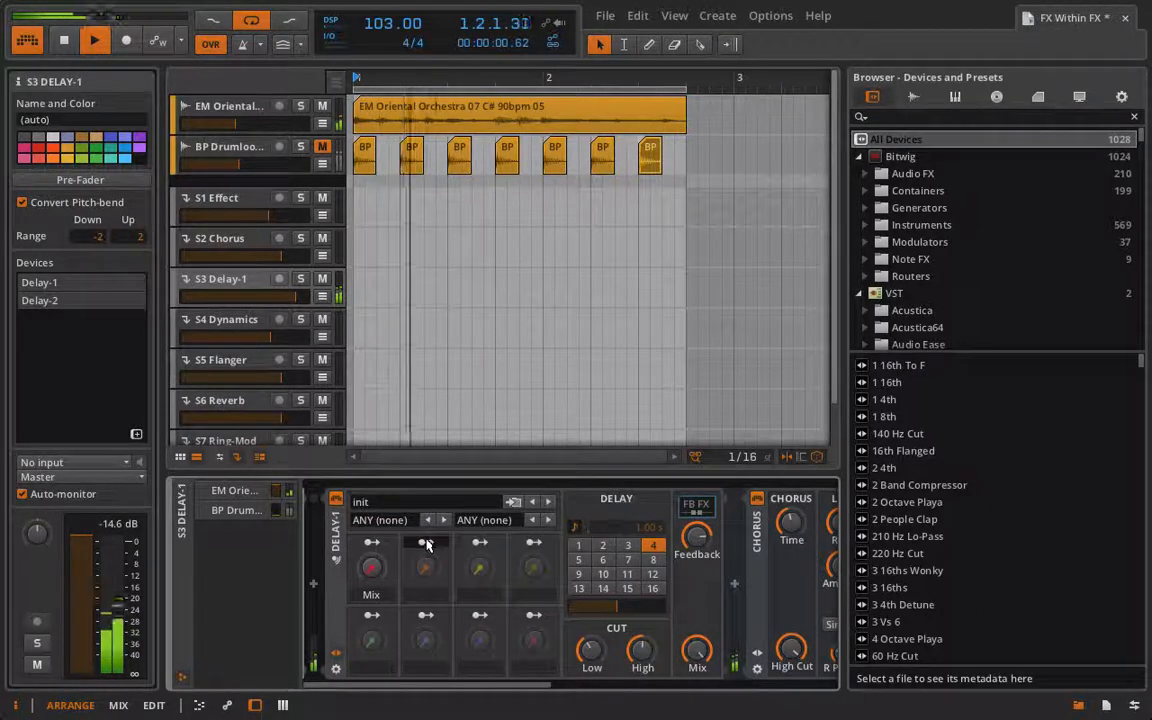
{"action": "scroll", "coordinate": [430, 560], "scroll_direction": "right", "scroll_amount": 4}
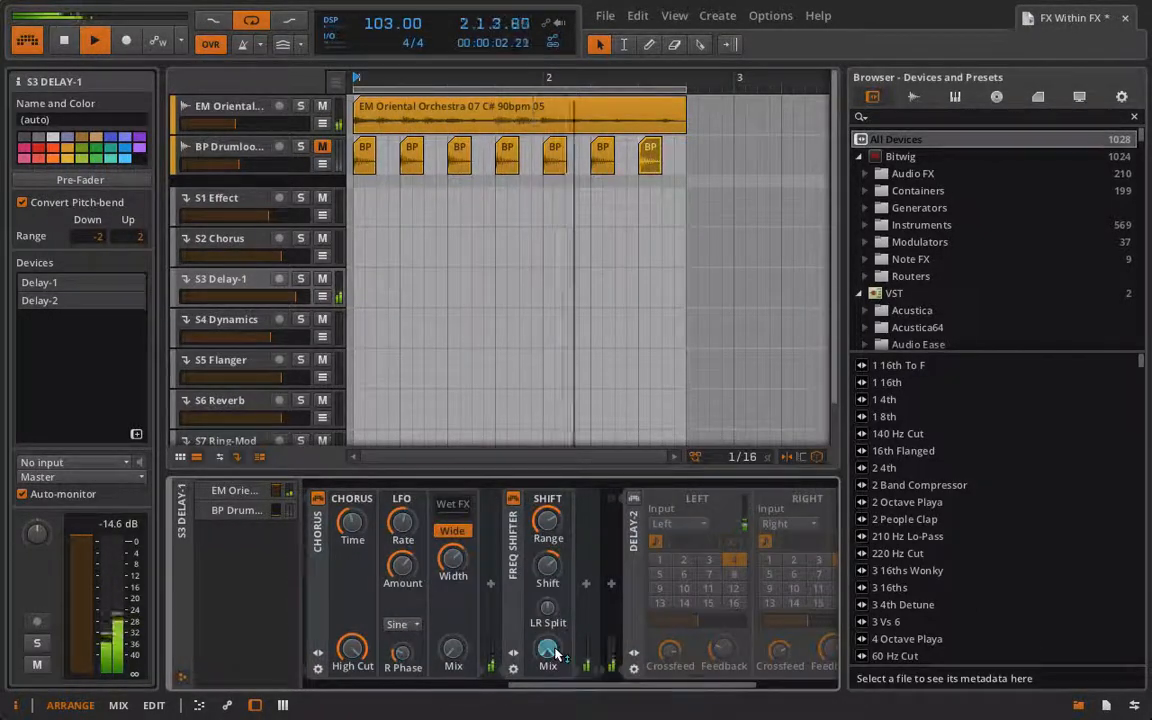
{"action": "scroll", "coordinate": [448, 554], "scroll_direction": "left", "scroll_amount": 4}
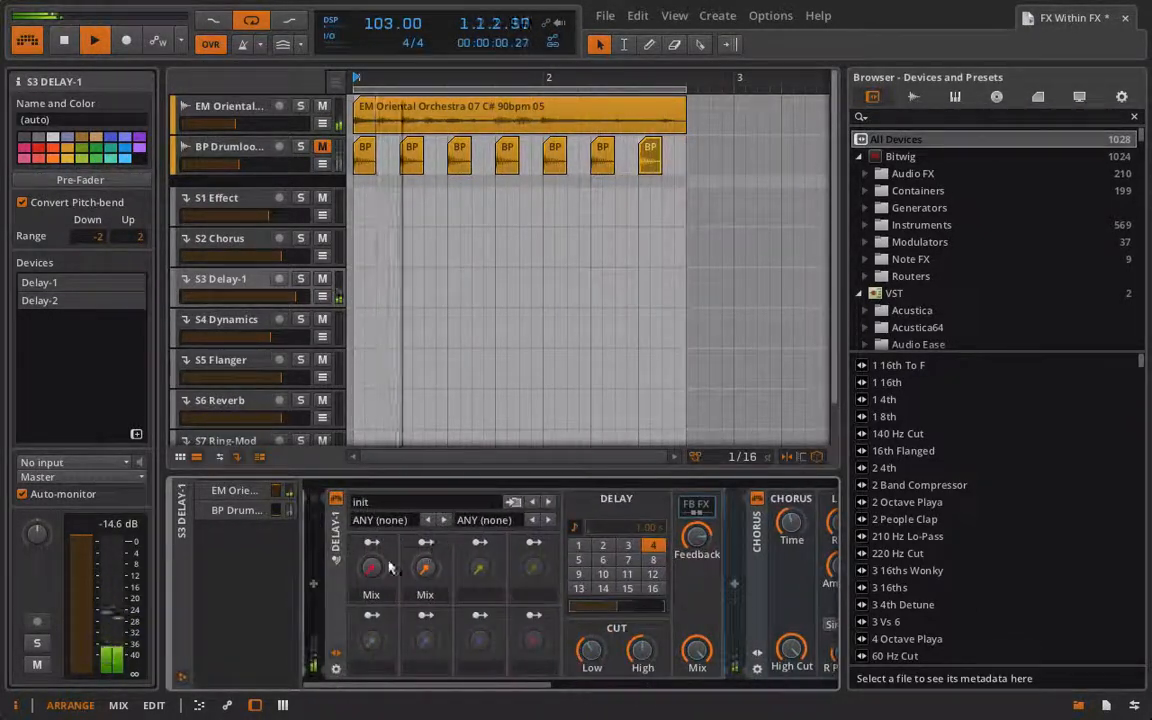
Step: Raise Delay-1's first two macros and adjust the delay's Mix during playback
{"action": "left_click_drag", "start_coordinate": [370, 569], "coordinate": [370, 504]}
{"action": "left_click_drag", "start_coordinate": [425, 569], "coordinate": [425, 537]}
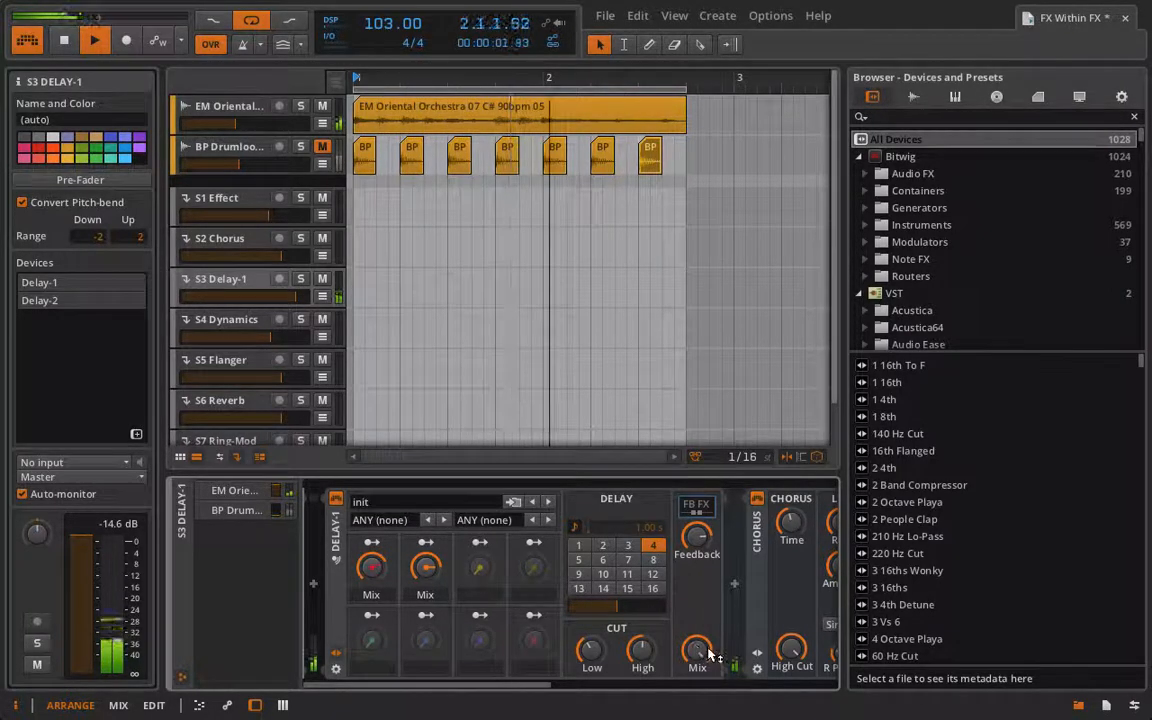
{"action": "left_click_drag", "start_coordinate": [697, 650], "coordinate": [697, 650]}
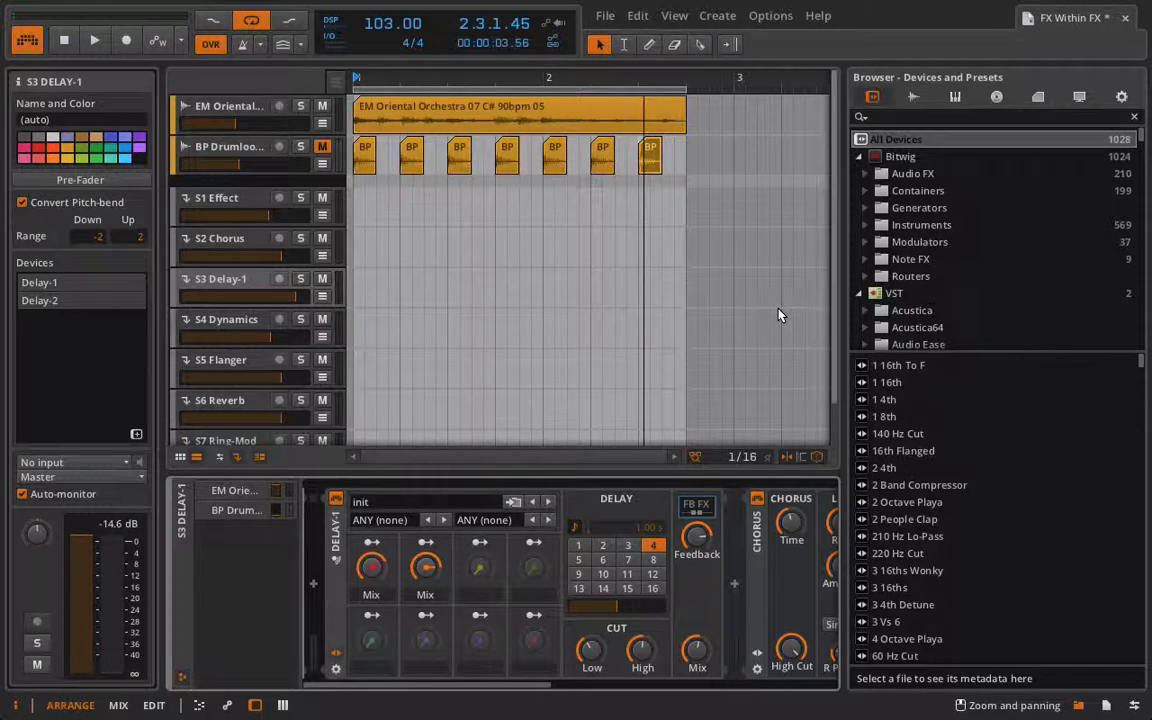
Step: Examine the effect devices on the S4 Dynamics, S5 Flanger and S6 Reverb tracks for nested FX chains
{"action": "left_click", "coordinate": [252, 323]}
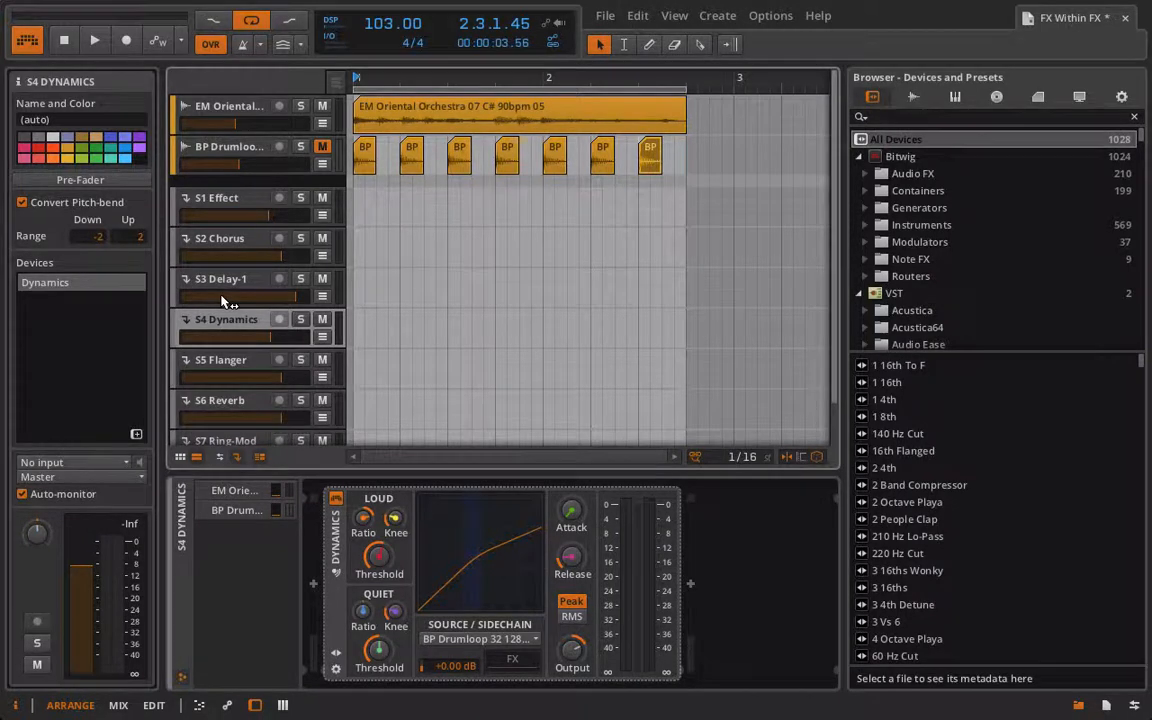
{"action": "scroll", "coordinate": [224, 302], "scroll_direction": "down", "scroll_amount": 2}
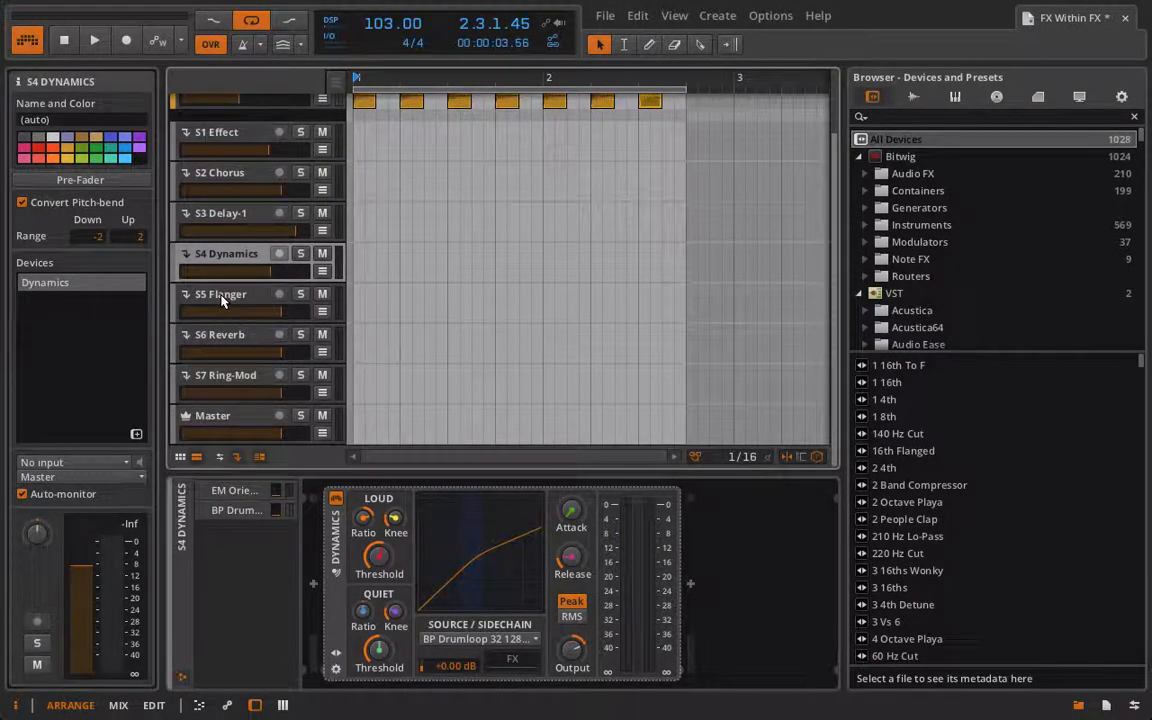
{"action": "left_click", "coordinate": [222, 298]}
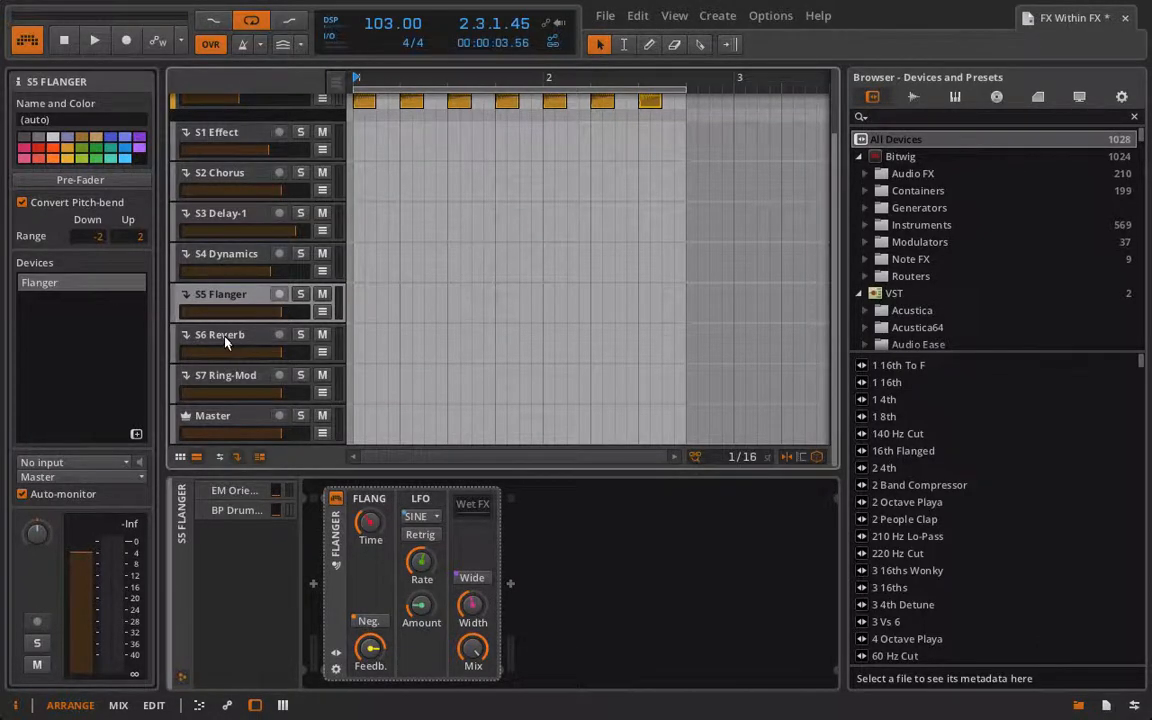
{"action": "left_click", "coordinate": [225, 340]}
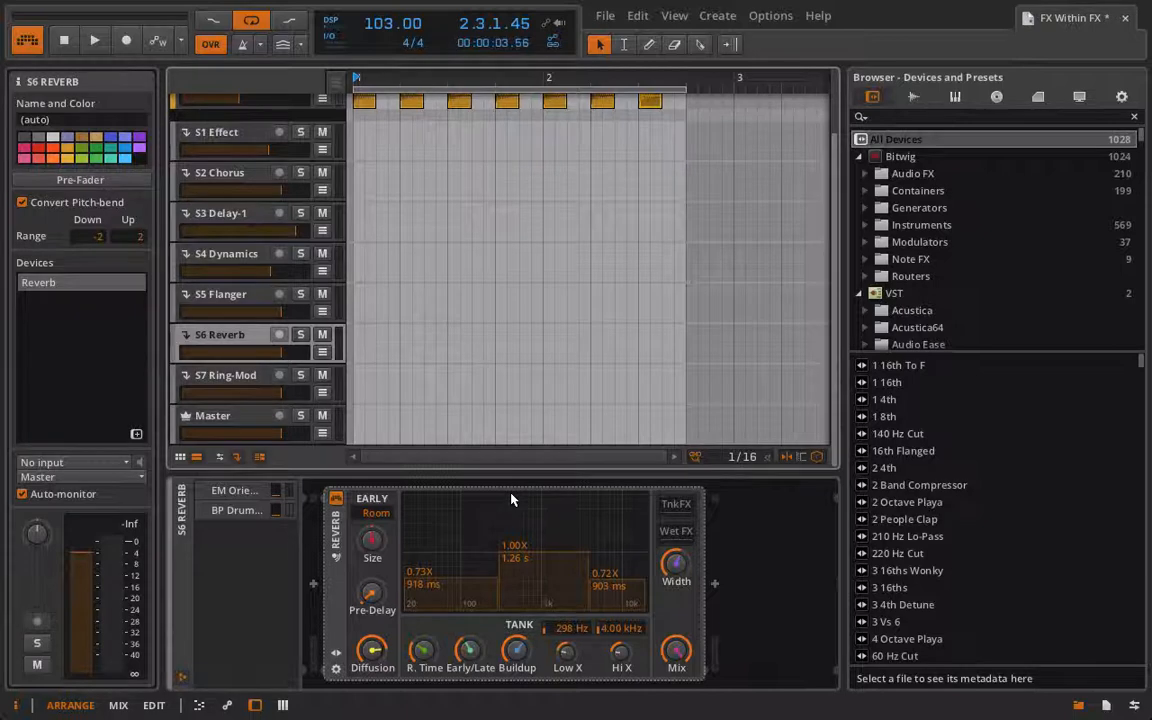
{"action": "scroll", "coordinate": [402, 212], "scroll_direction": "up", "scroll_amount": 2}
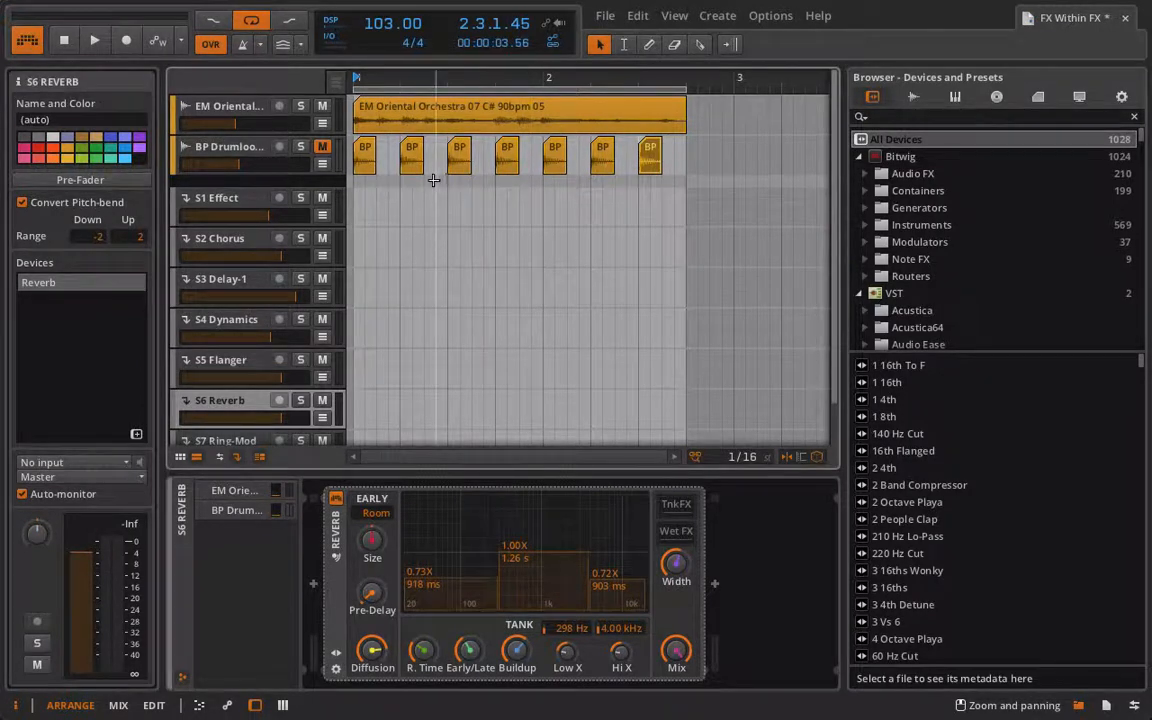
Step: On the EM Oriental Orchestra track, replace the Delay-1 send with the S6 Reverb send and set the volume to about -14.2 dB during playback
{"action": "left_click", "coordinate": [222, 113]}
{"action": "scroll", "coordinate": [40, 382], "scroll_direction": "down", "scroll_amount": 3}
{"action": "scroll", "coordinate": [57, 382], "scroll_direction": "up", "scroll_amount": 2}
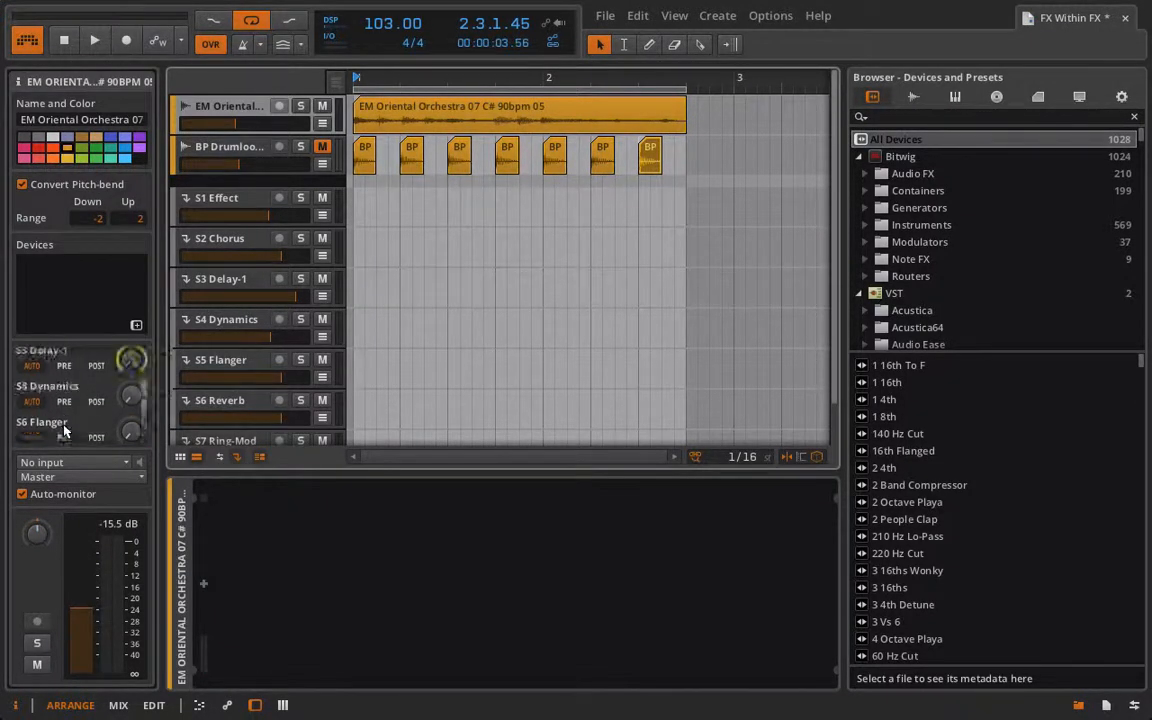
{"action": "left_click_drag", "start_coordinate": [139, 369], "coordinate": [139, 369]}
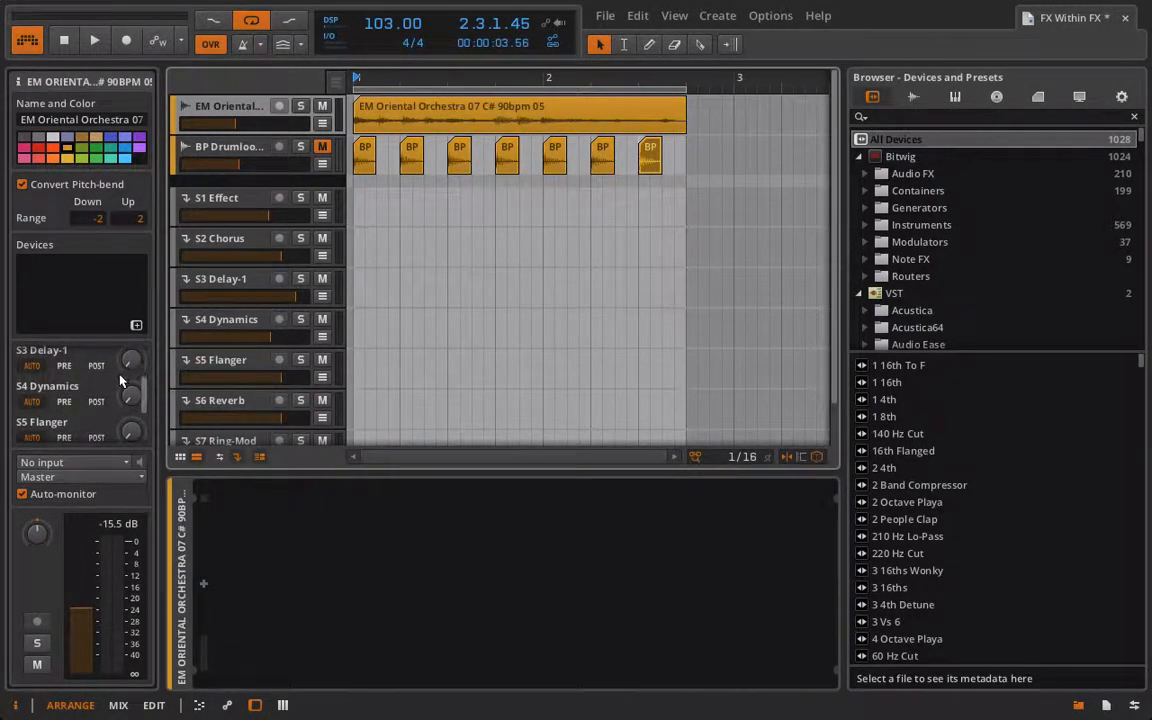
{"action": "scroll", "coordinate": [124, 390], "scroll_direction": "down", "scroll_amount": 2}
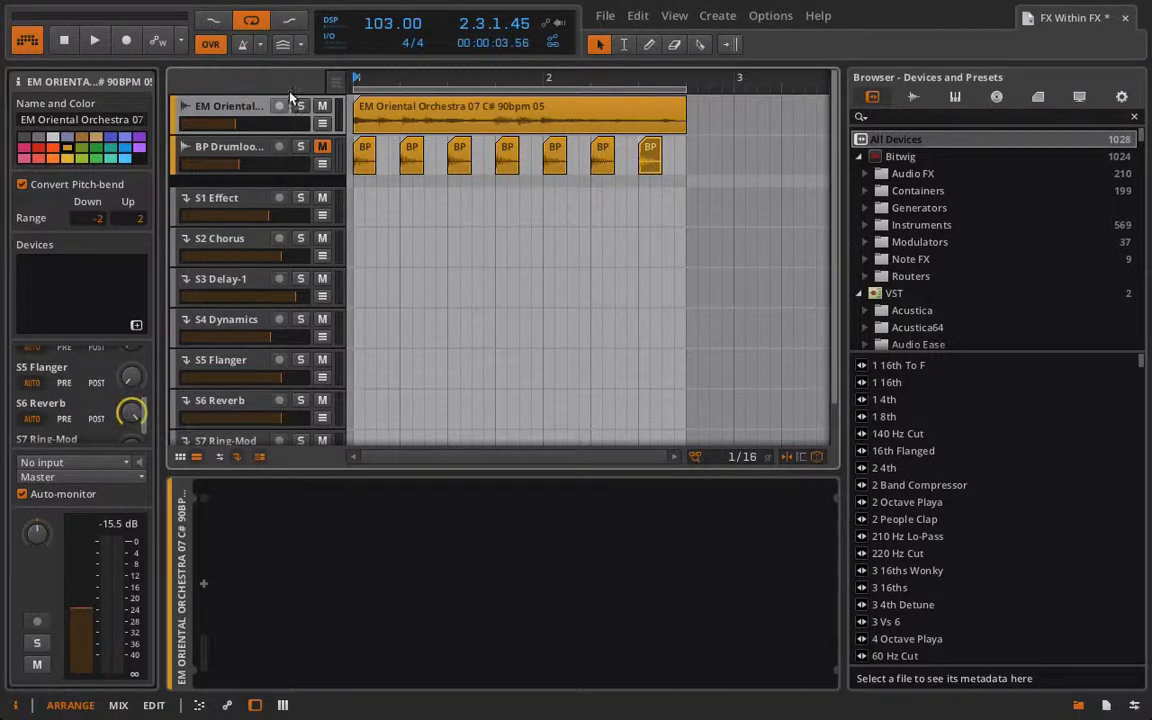
{"action": "key", "text": "space"}
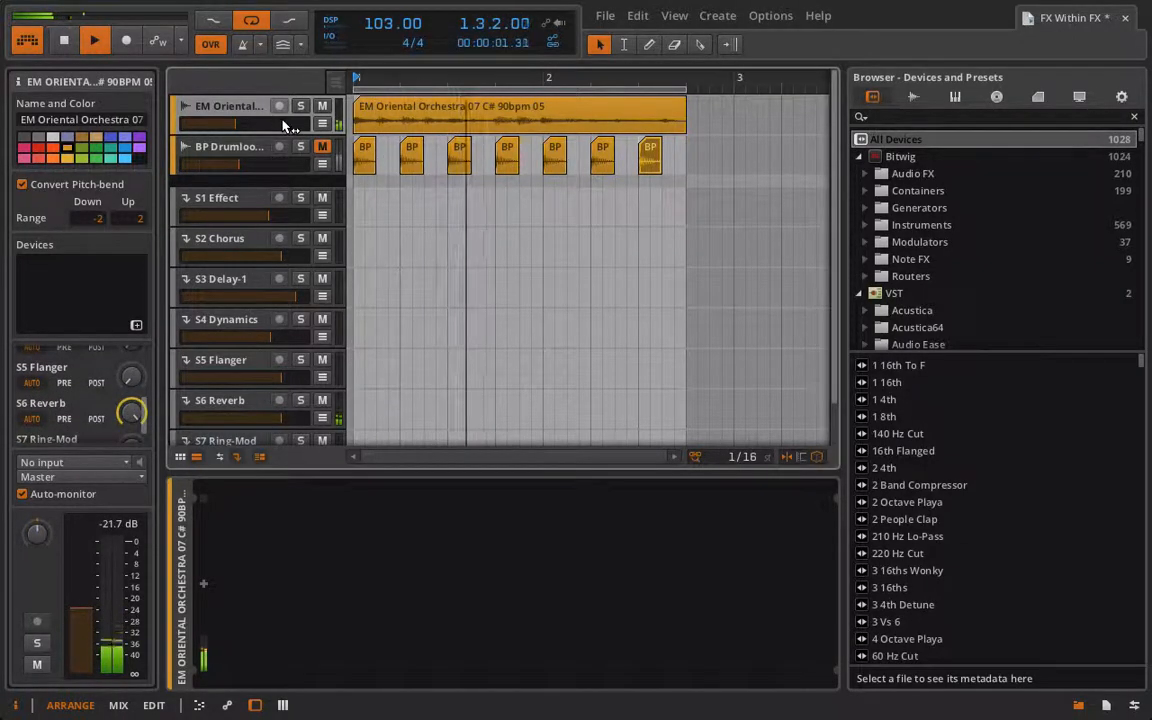
{"action": "left_click_drag", "start_coordinate": [240, 125], "coordinate": [240, 125]}
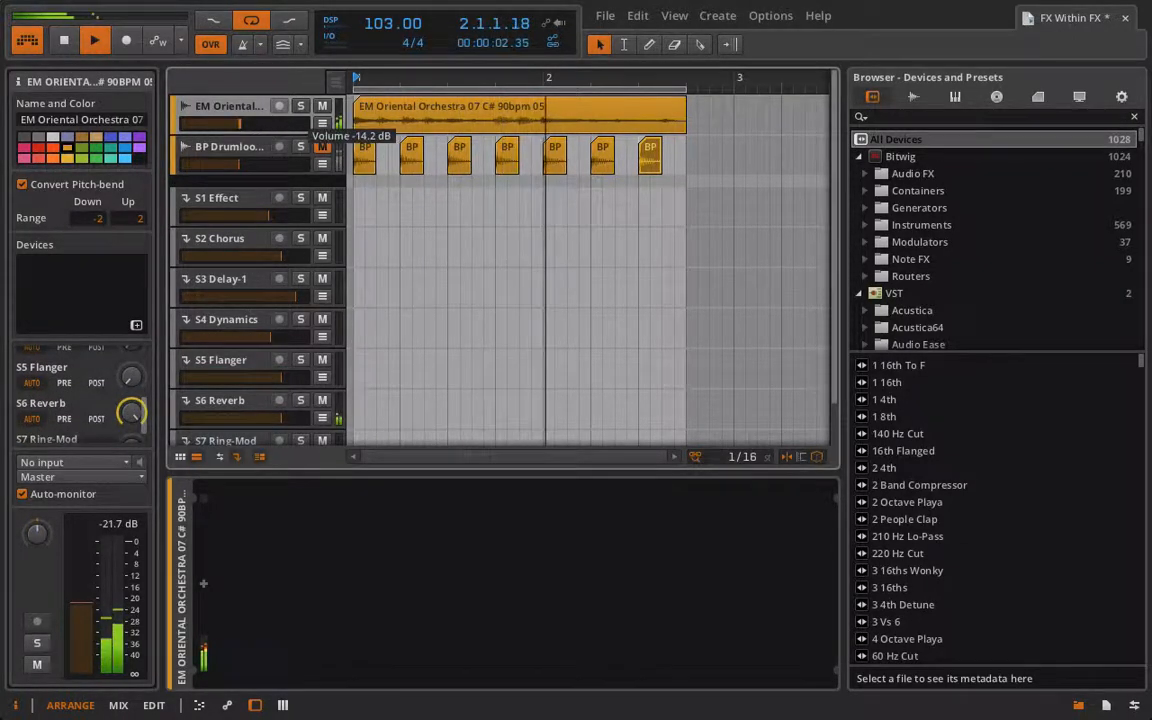
Step: Show the macro section of the Reverb on the S6 Reverb track and load the Falling Hall preset
{"action": "left_click", "coordinate": [216, 402]}
{"action": "left_click", "coordinate": [335, 657]}
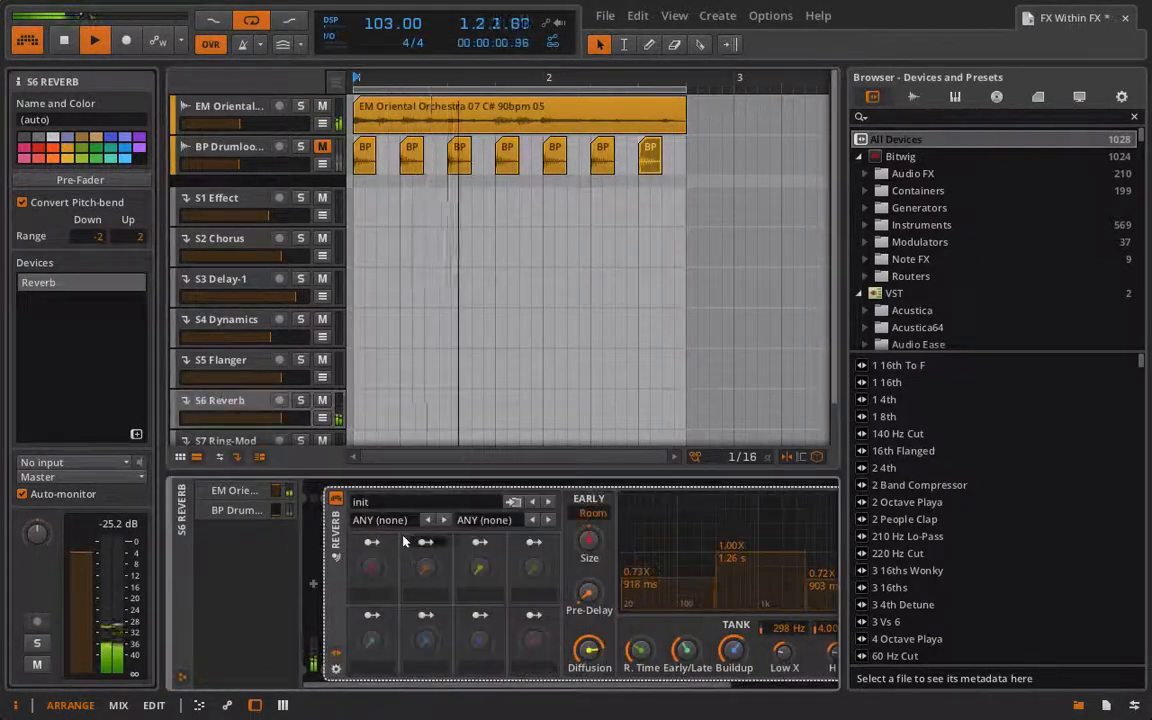
{"action": "left_click", "coordinate": [372, 502]}
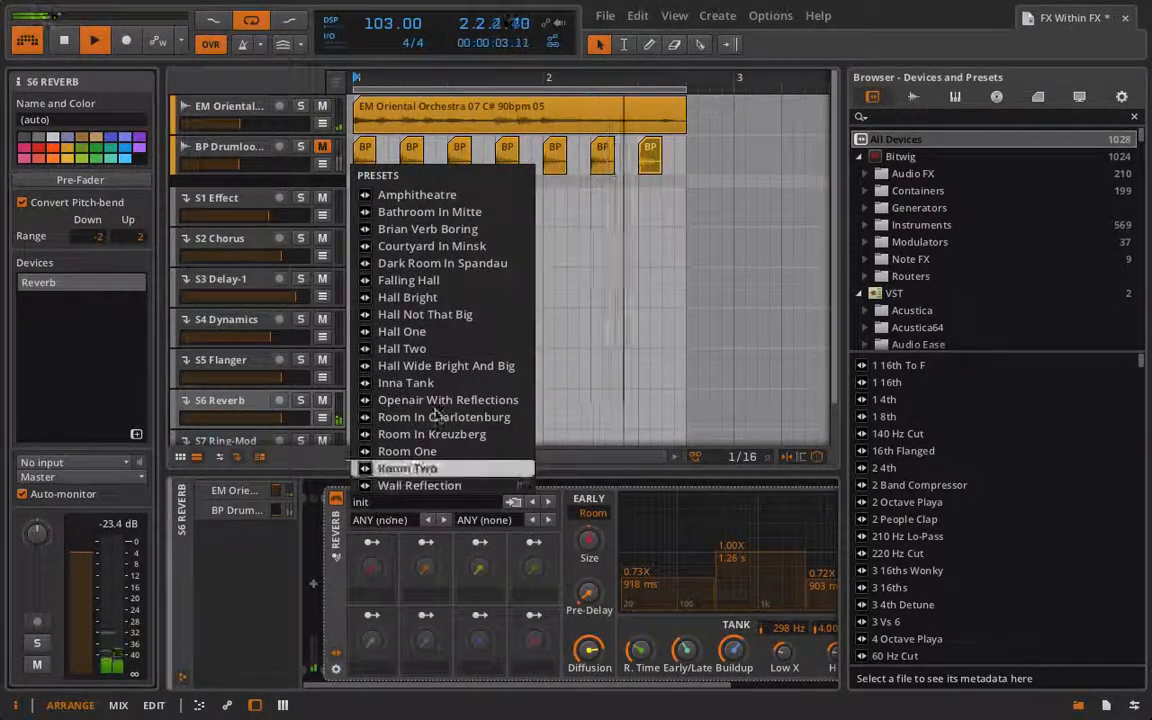
{"action": "left_click", "coordinate": [408, 280]}
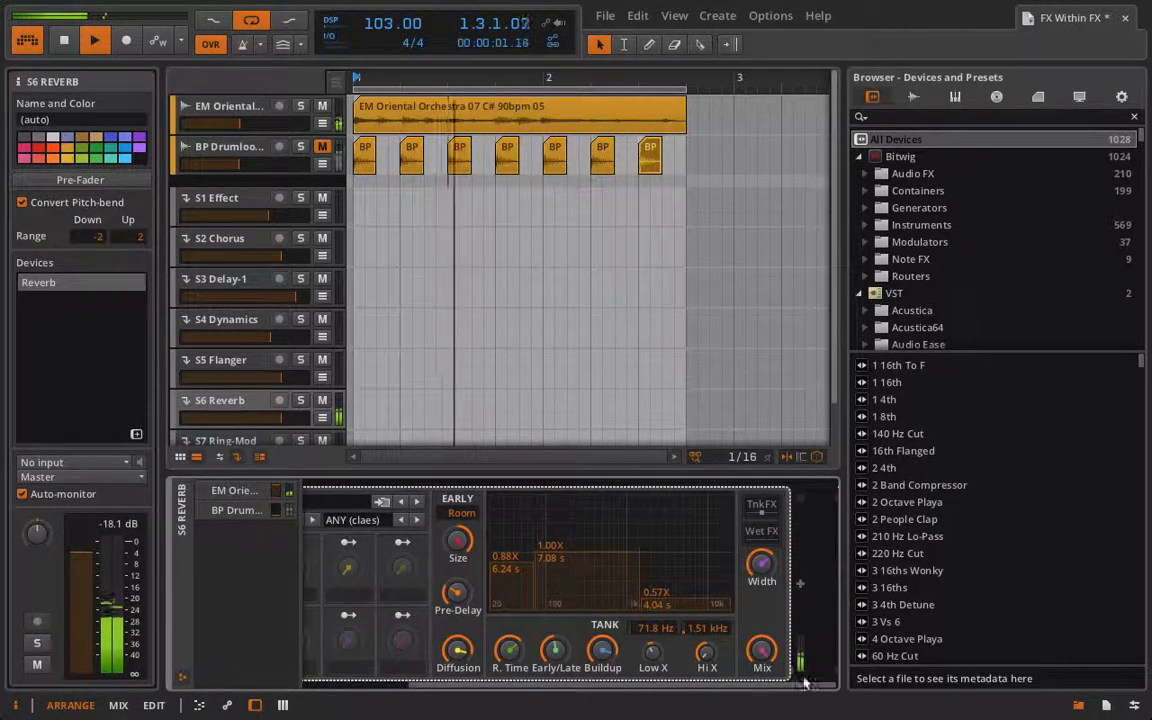
Step: Switch the Reverb's early reflections to Hall, adjust Size and set Width to about 113 %
{"action": "mouse_move", "coordinate": [458, 558]}
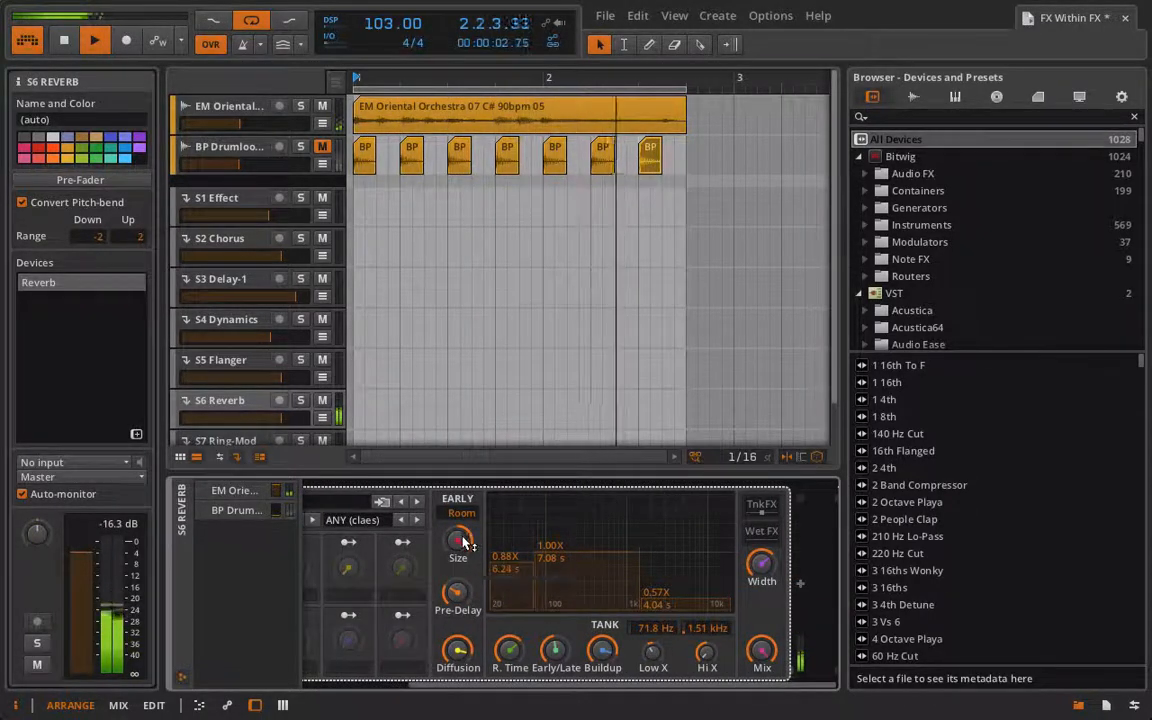
{"action": "left_click_drag", "start_coordinate": [463, 513], "coordinate": [460, 575]}
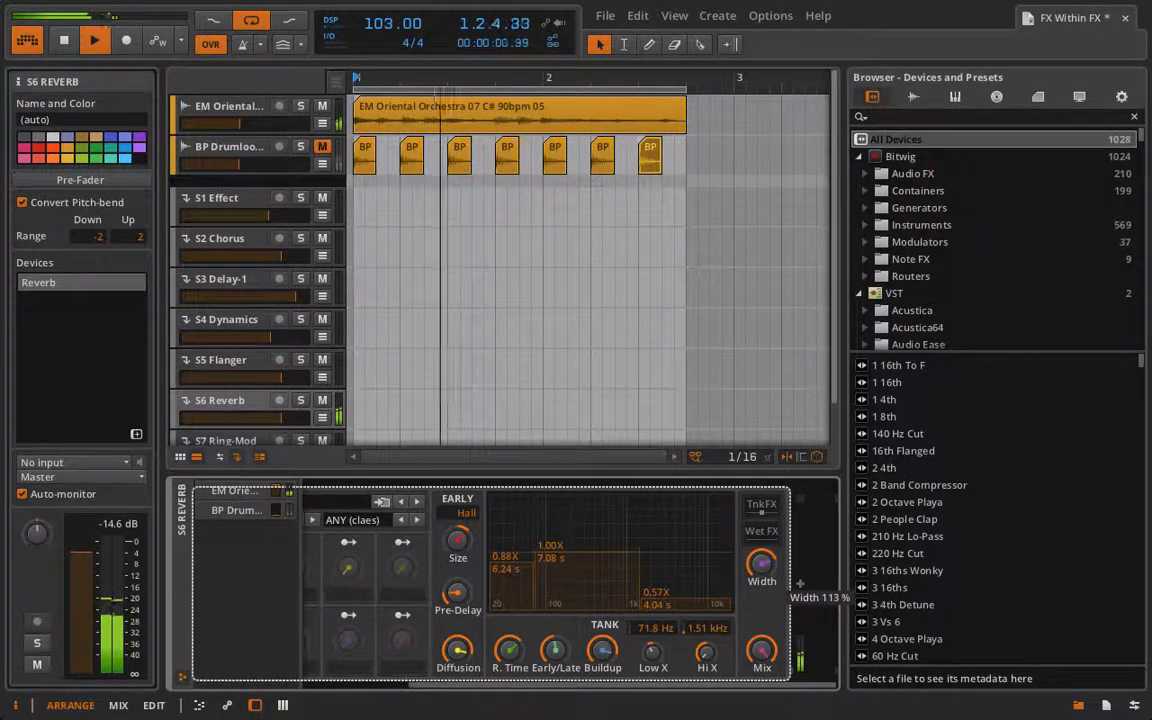
{"action": "scroll", "coordinate": [679, 571], "scroll_direction": "left", "scroll_amount": 2}
{"action": "scroll", "coordinate": [640, 575], "scroll_direction": "right", "scroll_amount": 2}
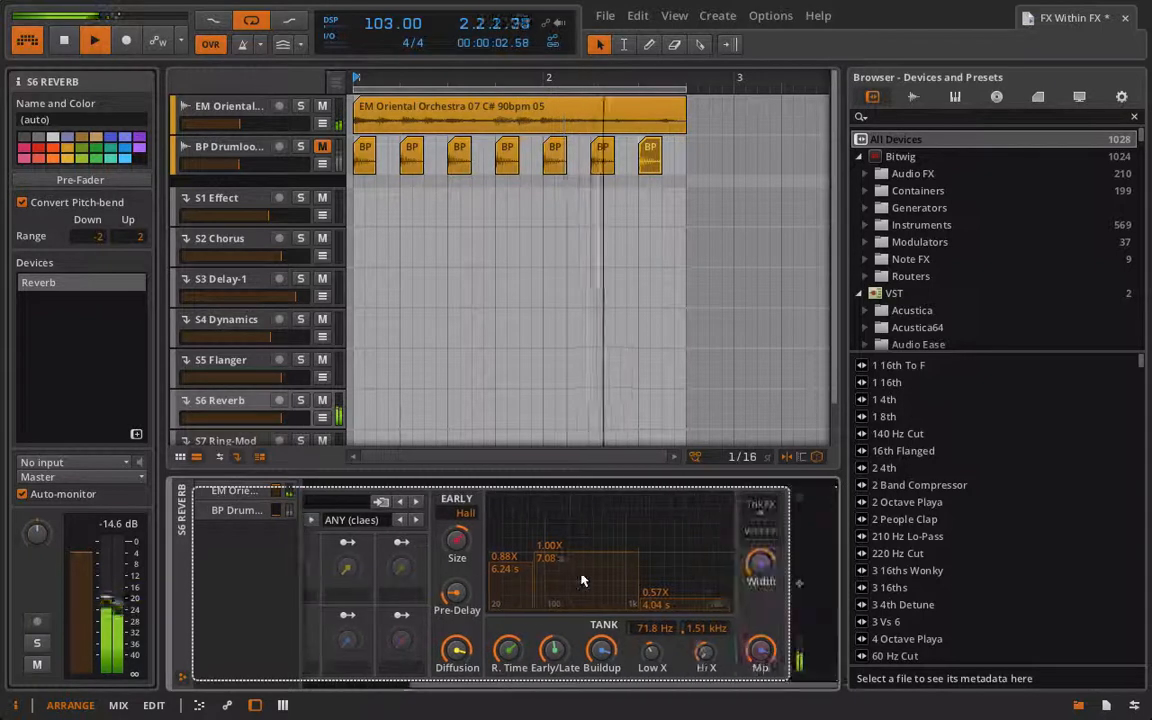
Step: Examine the Reverb's Tank FX chain and insert a Flanger into its Wet FX chain
{"action": "scroll", "coordinate": [762, 512], "scroll_direction": "right", "scroll_amount": 2}
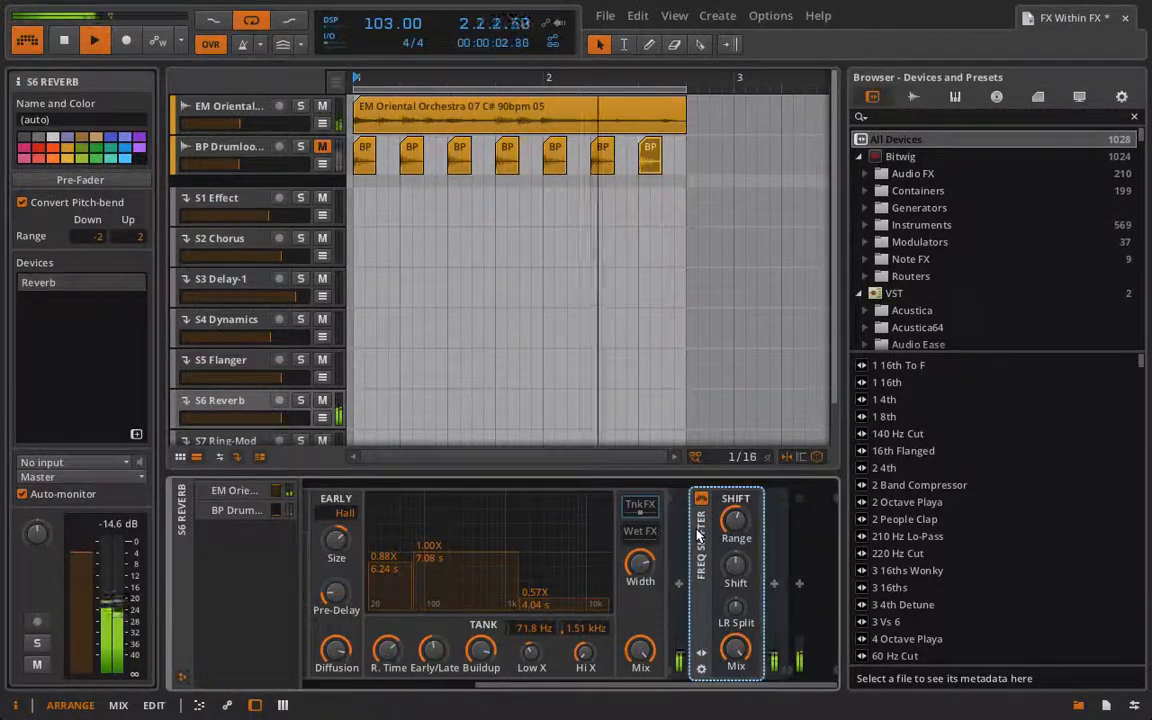
{"action": "scroll", "coordinate": [700, 532], "scroll_direction": "left", "scroll_amount": 2}
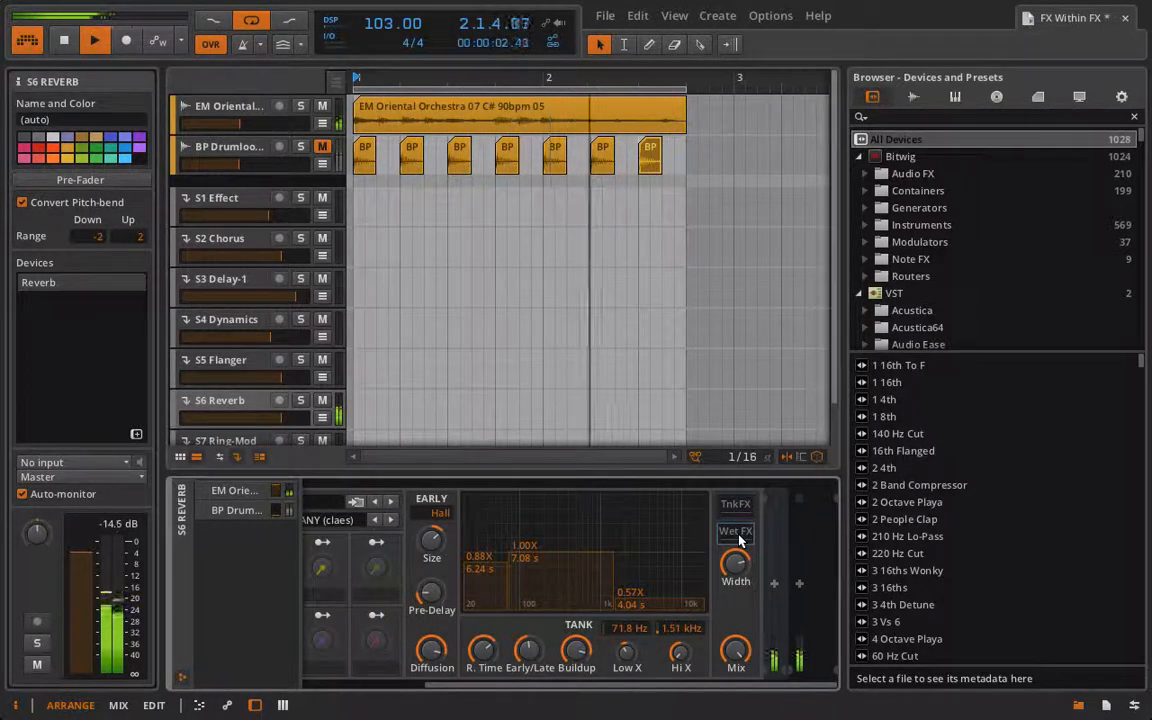
{"action": "left_click", "coordinate": [697, 526]}
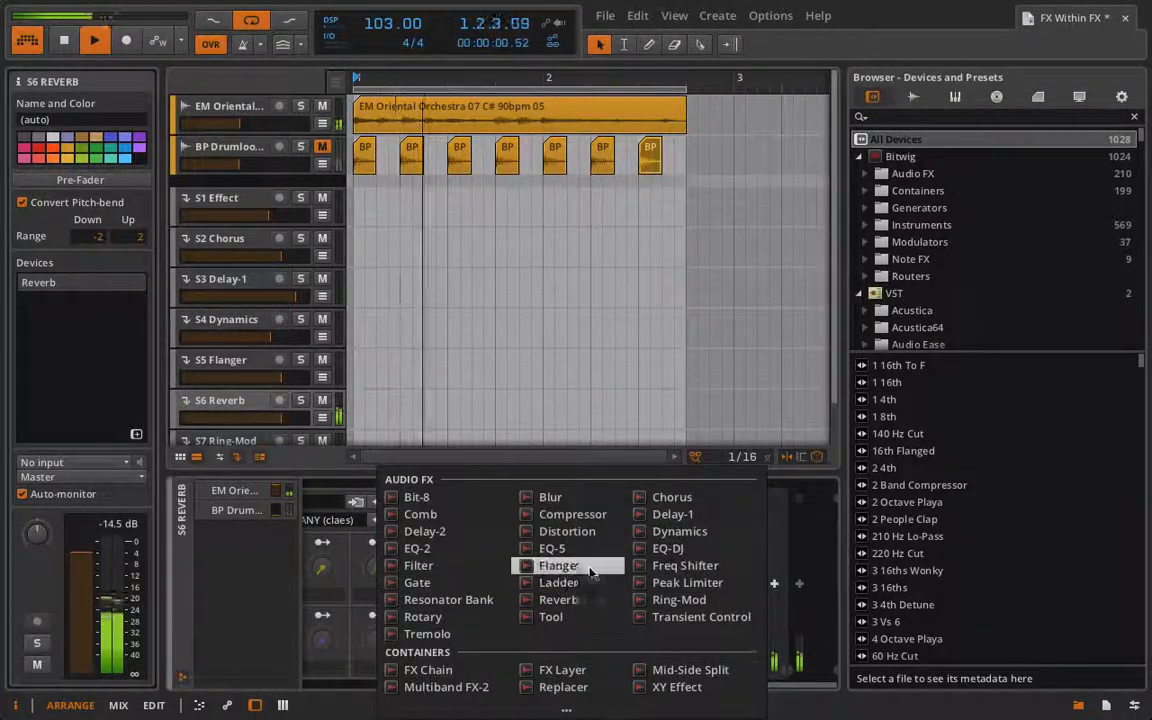
{"action": "left_click", "coordinate": [590, 568]}
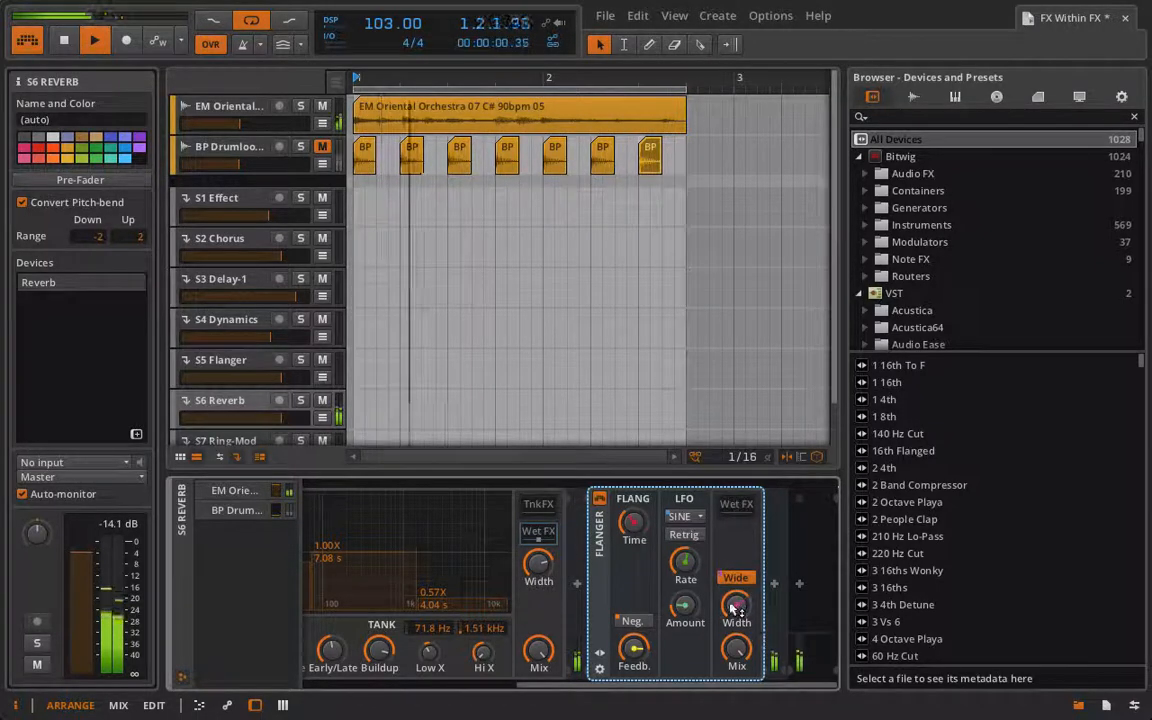
Step: Adjust the Reverb's Width and tune the nested Flanger's Time, Feedback, Rate and Amount with Neg. switched off
{"action": "left_click_drag", "start_coordinate": [548, 572], "coordinate": [548, 568]}
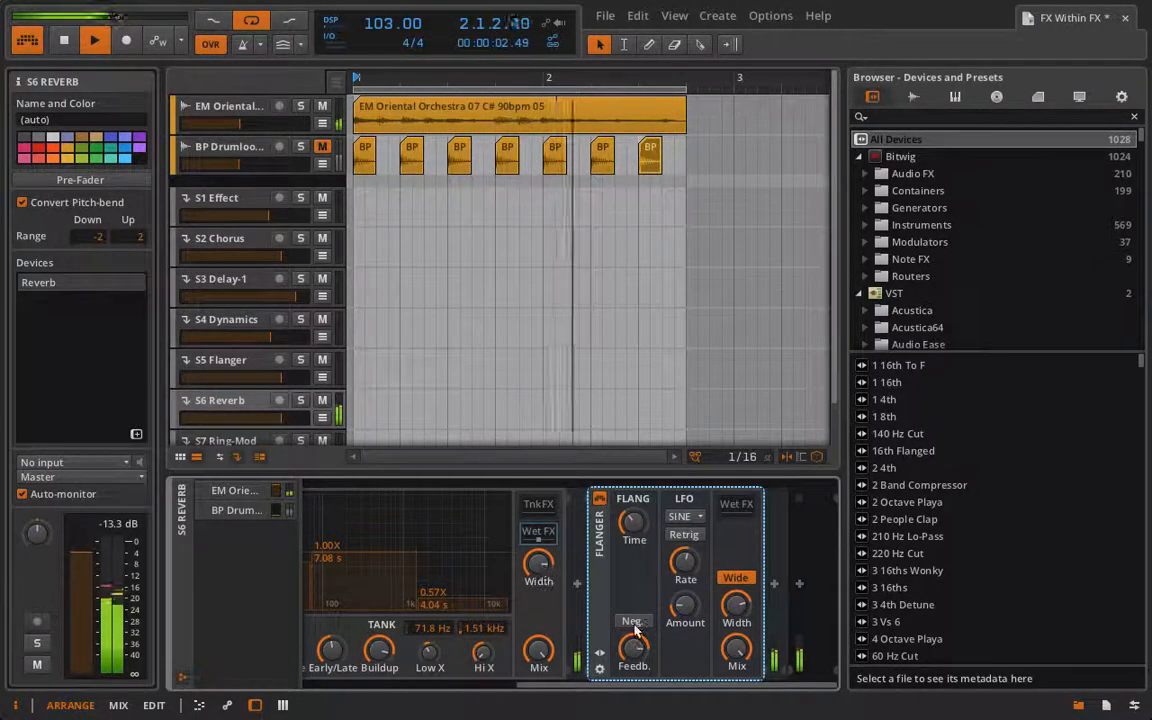
{"action": "left_click", "coordinate": [633, 521]}
{"action": "key", "text": "space"}
{"action": "left_click_drag", "start_coordinate": [633, 522], "coordinate": [633, 512]}
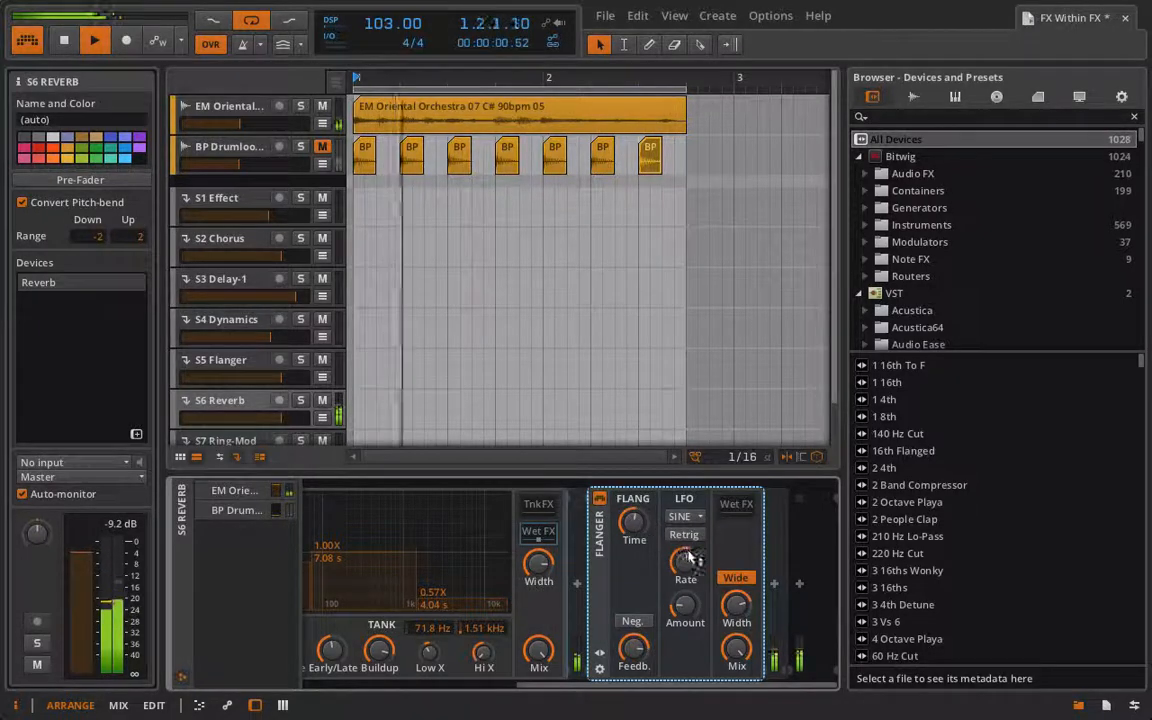
{"action": "mouse_move", "coordinate": [686, 562]}
{"action": "left_mouse_down"}
{"action": "mouse_move", "coordinate": [686, 538]}
{"action": "mouse_move", "coordinate": [686, 548]}
{"action": "left_mouse_up"}
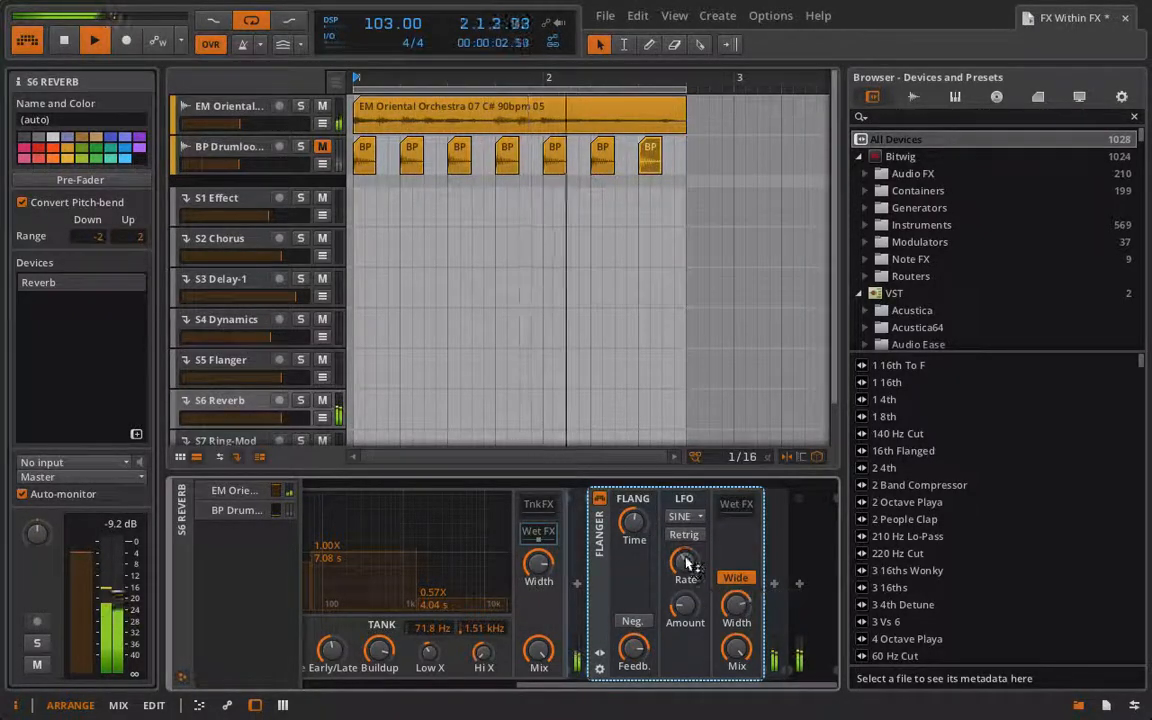
{"action": "left_click_drag", "start_coordinate": [687, 597], "coordinate": [687, 562]}
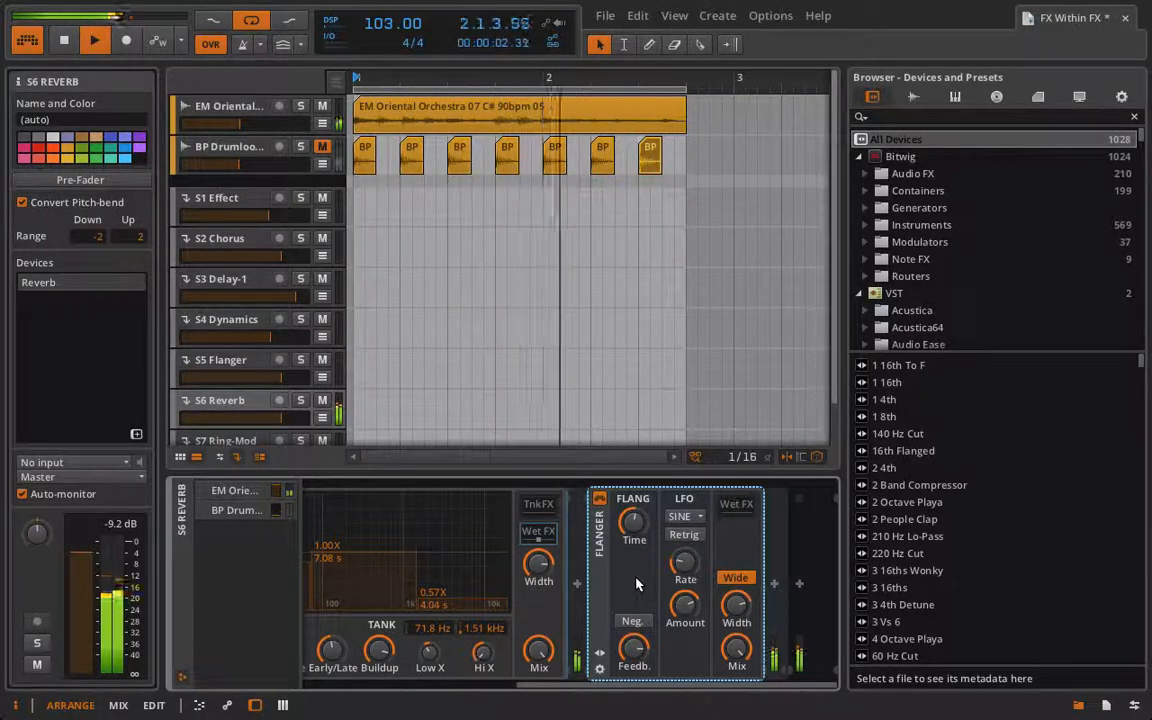
{"action": "scroll", "coordinate": [636, 577], "scroll_direction": "left", "scroll_amount": 1}
{"action": "scroll", "coordinate": [636, 583], "scroll_direction": "right", "scroll_amount": 1}
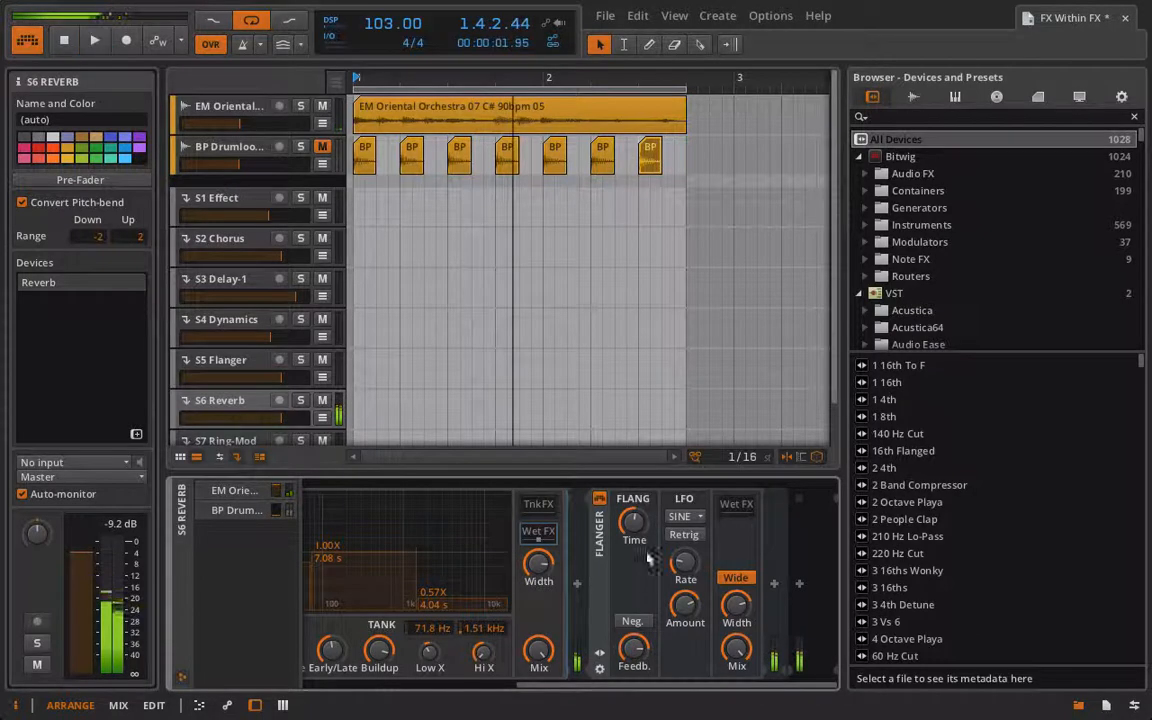
Step: Insert a Bit-8 into the Wet FX chain of the nested Flanger
{"action": "left_click", "coordinate": [728, 505]}
{"action": "scroll", "coordinate": [555, 523], "scroll_direction": "right", "scroll_amount": 1}
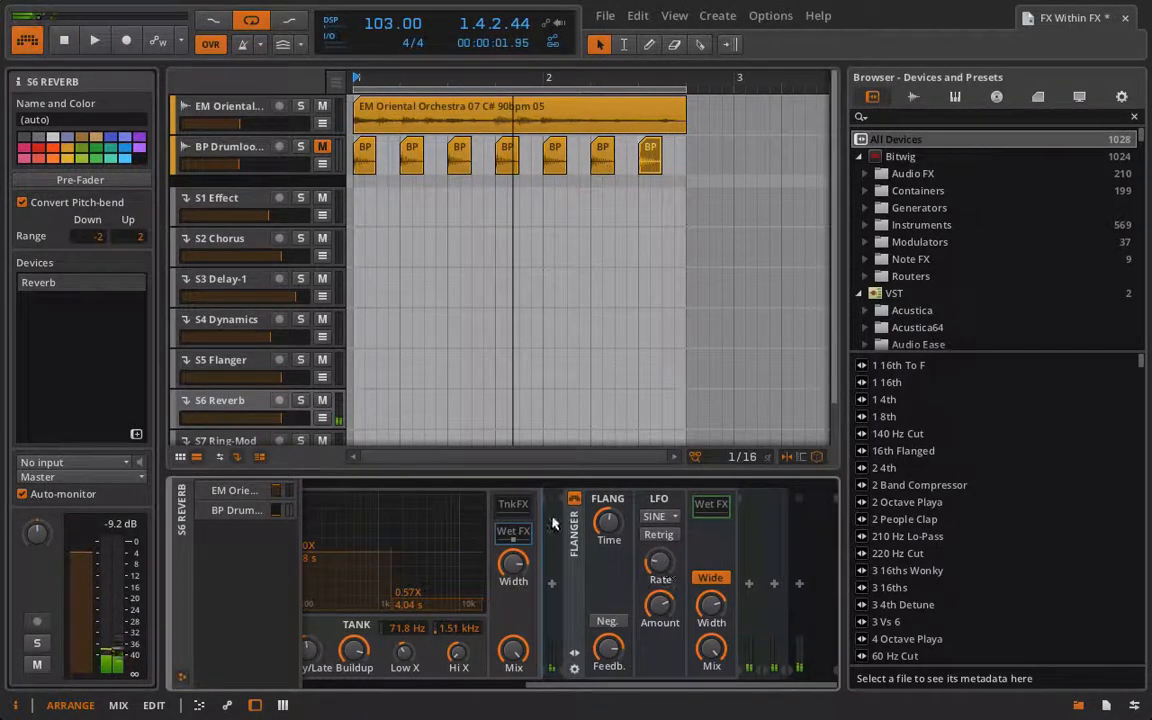
{"action": "left_click", "coordinate": [749, 585]}
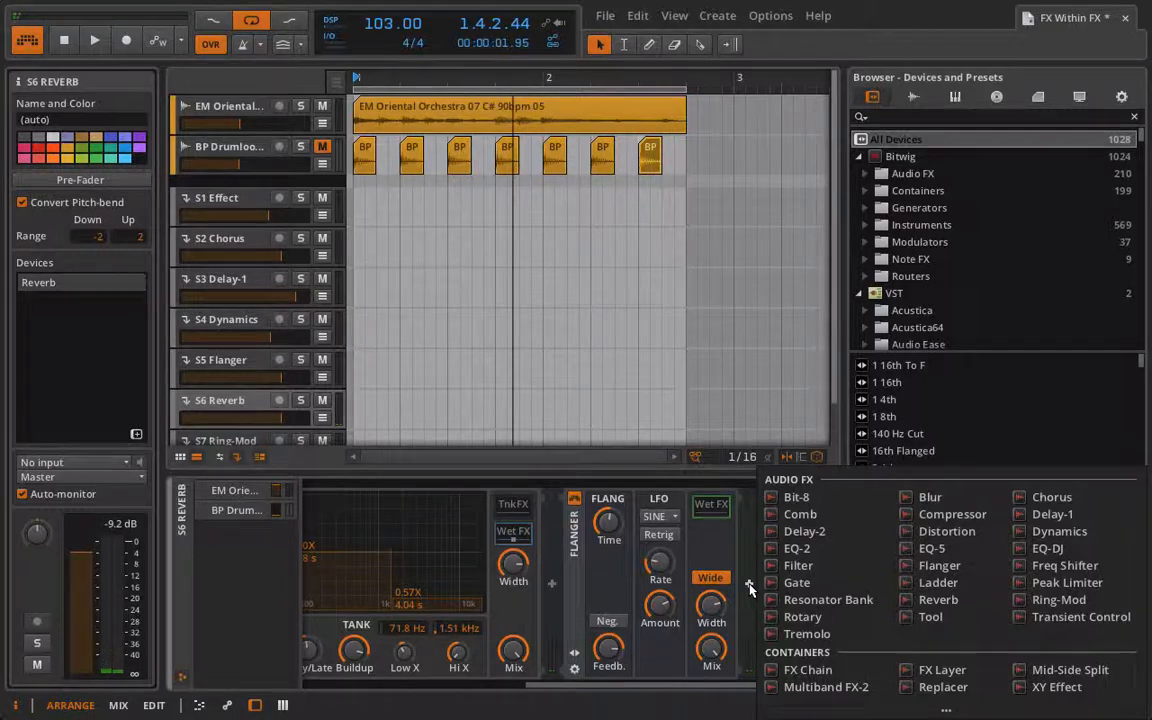
{"action": "left_click", "coordinate": [806, 503]}
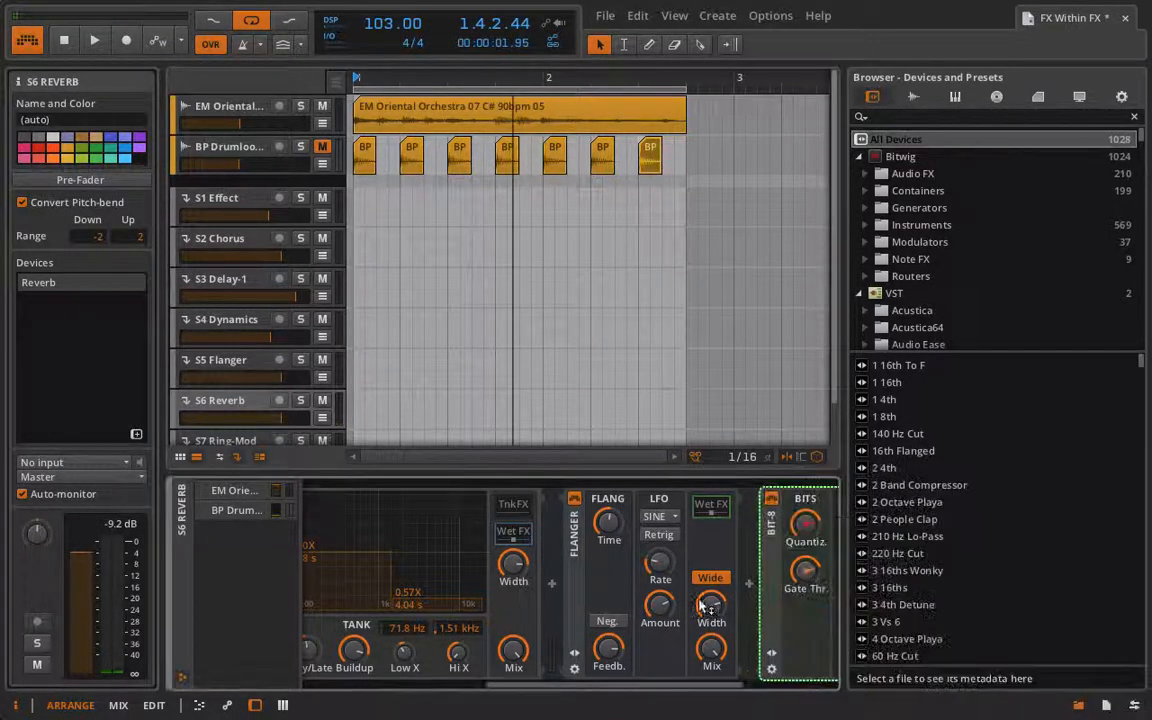
Step: During playback, adjust the nested Bit-8's Gate Threshold, Quantize and clock controls, and turn its Mix down before raising it slightly
{"action": "key", "text": "space"}
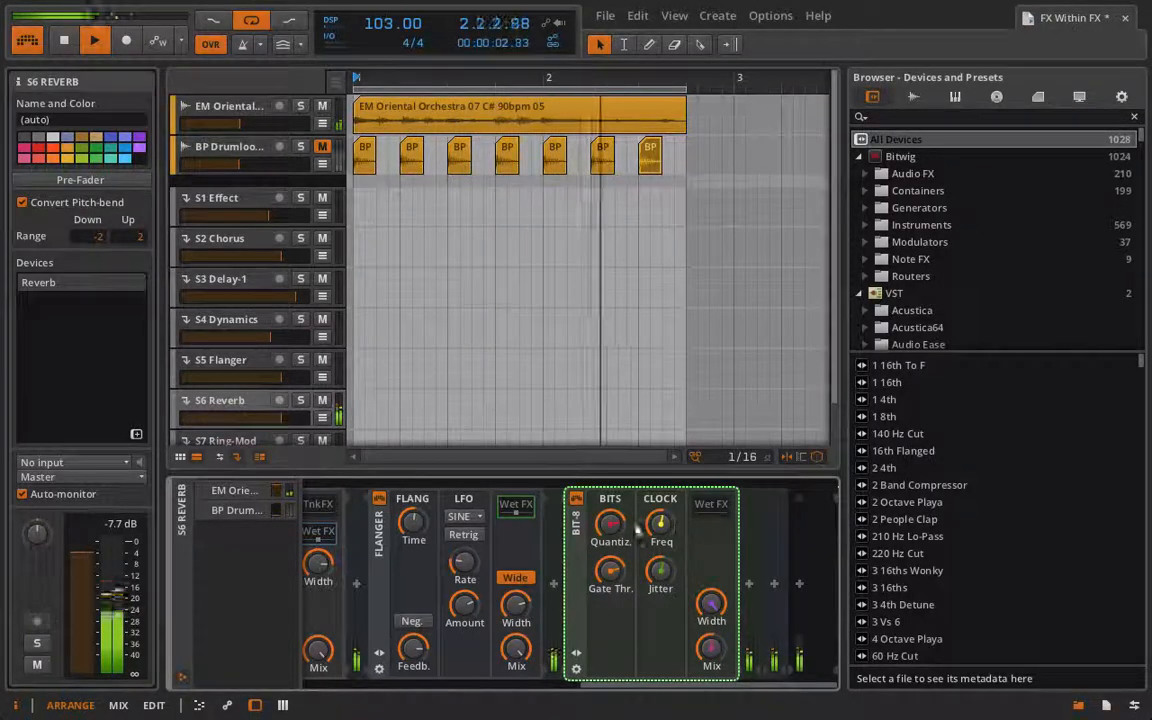
{"action": "left_click_drag", "start_coordinate": [610, 572], "coordinate": [610, 622]}
{"action": "left_click_drag", "start_coordinate": [711, 648], "coordinate": [711, 705]}
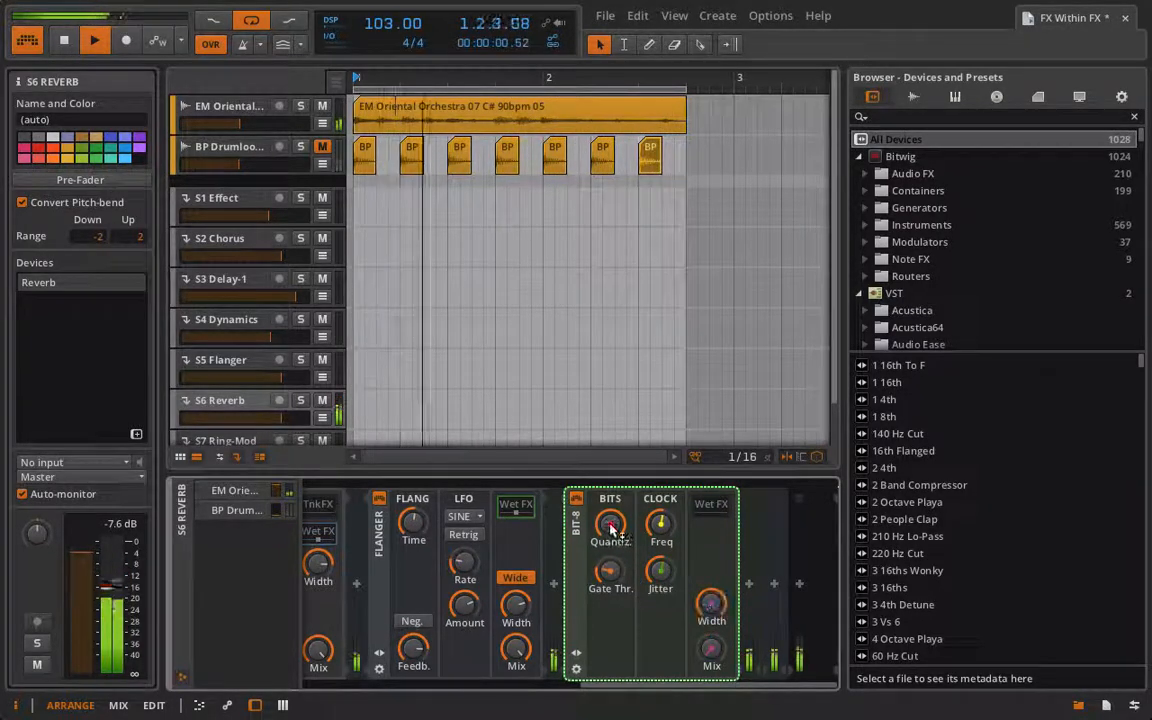
{"action": "left_click_drag", "start_coordinate": [612, 526], "coordinate": [660, 550]}
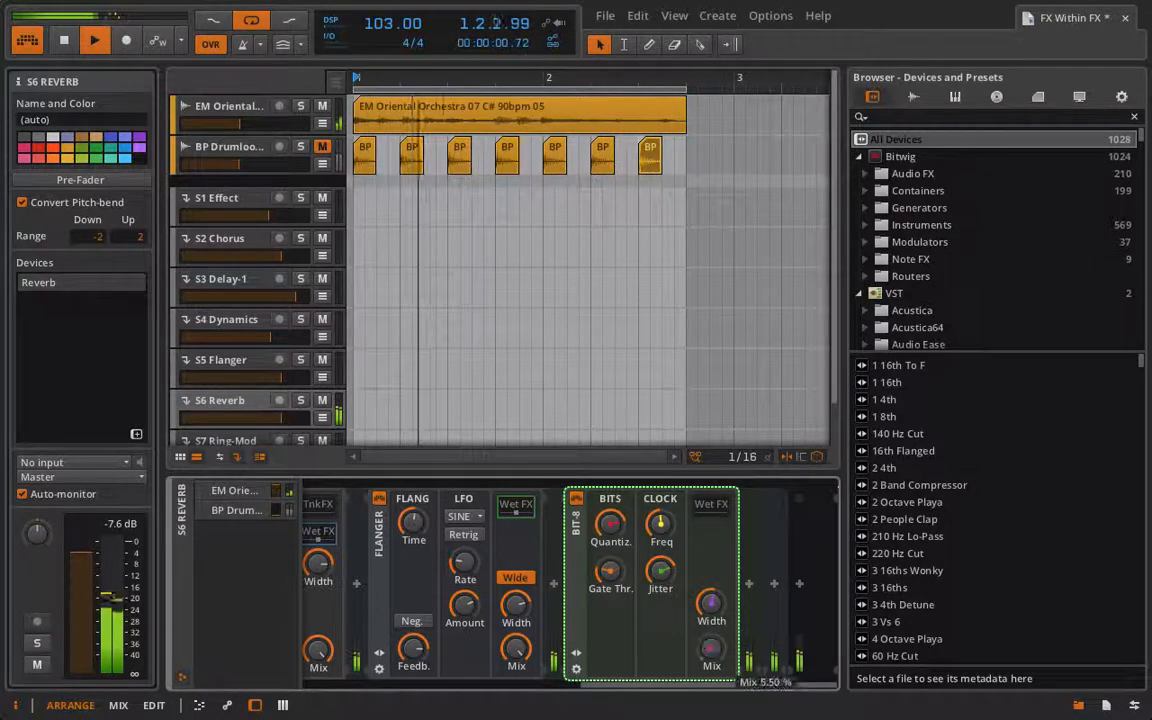
{"action": "left_click_drag", "start_coordinate": [711, 648], "coordinate": [711, 632]}
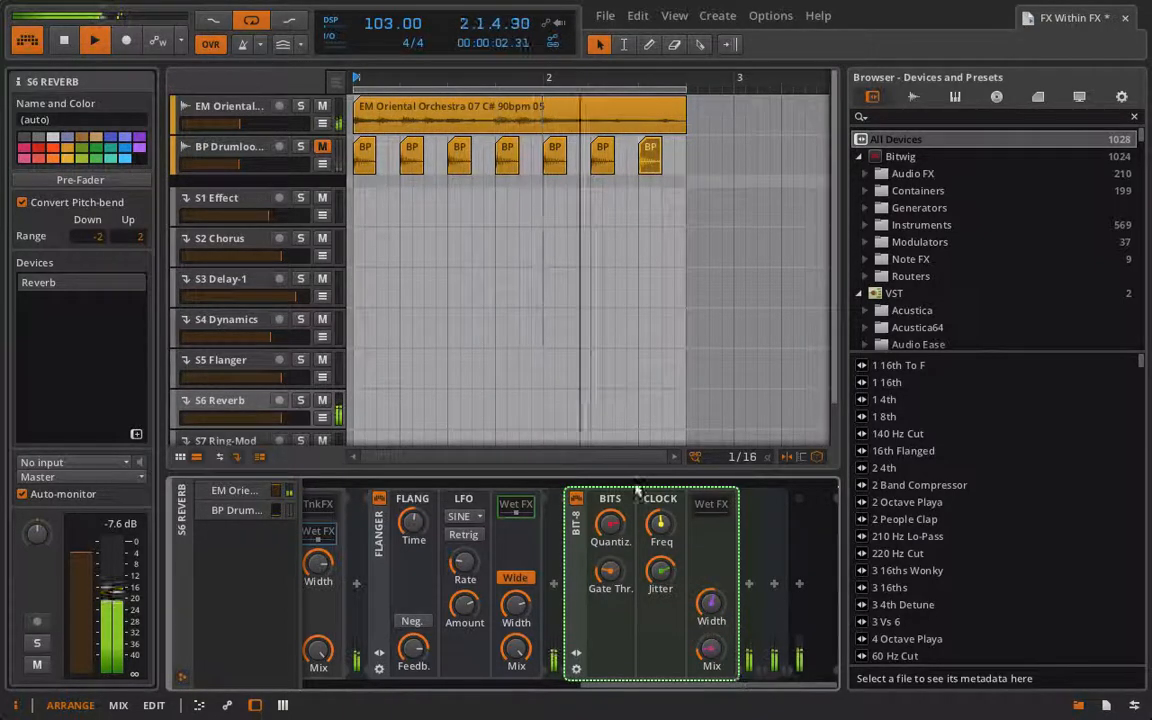
Step: Lower the nested Bit-8's Quantize, readjust its clock Freq and raise its Mix further
{"action": "left_click_drag", "start_coordinate": [611, 524], "coordinate": [608, 570]}
{"action": "left_click_drag", "start_coordinate": [669, 524], "coordinate": [662, 492]}
{"action": "left_click_drag", "start_coordinate": [711, 648], "coordinate": [711, 632]}
{"action": "left_click", "coordinate": [713, 655]}
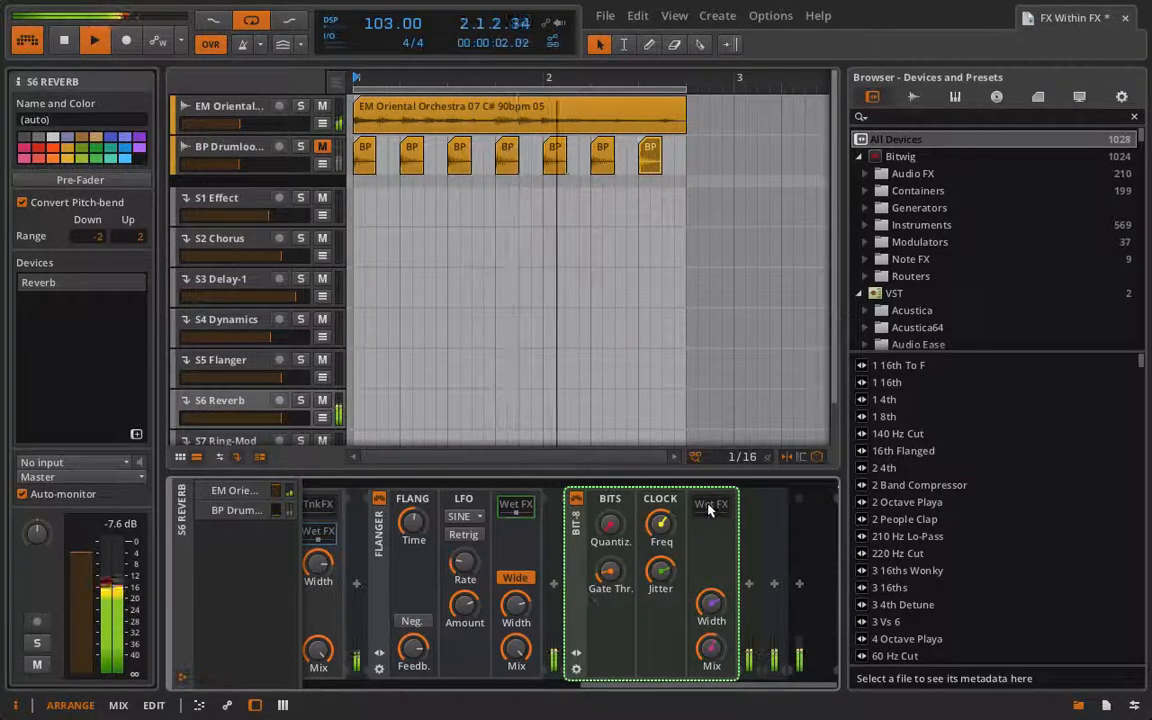
Step: Insert a Filter into the Wet FX chain of the nested Bit-8 and set its Pre gain to 0 dB
{"action": "left_click", "coordinate": [748, 583]}
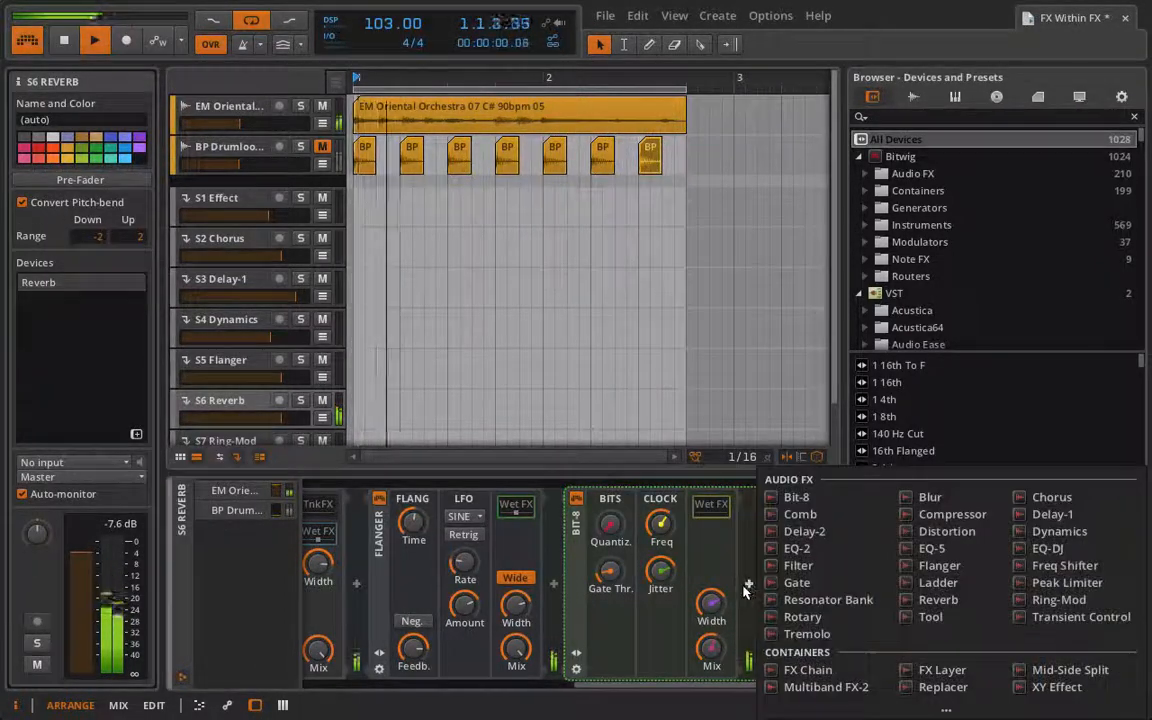
{"action": "left_click", "coordinate": [809, 572]}
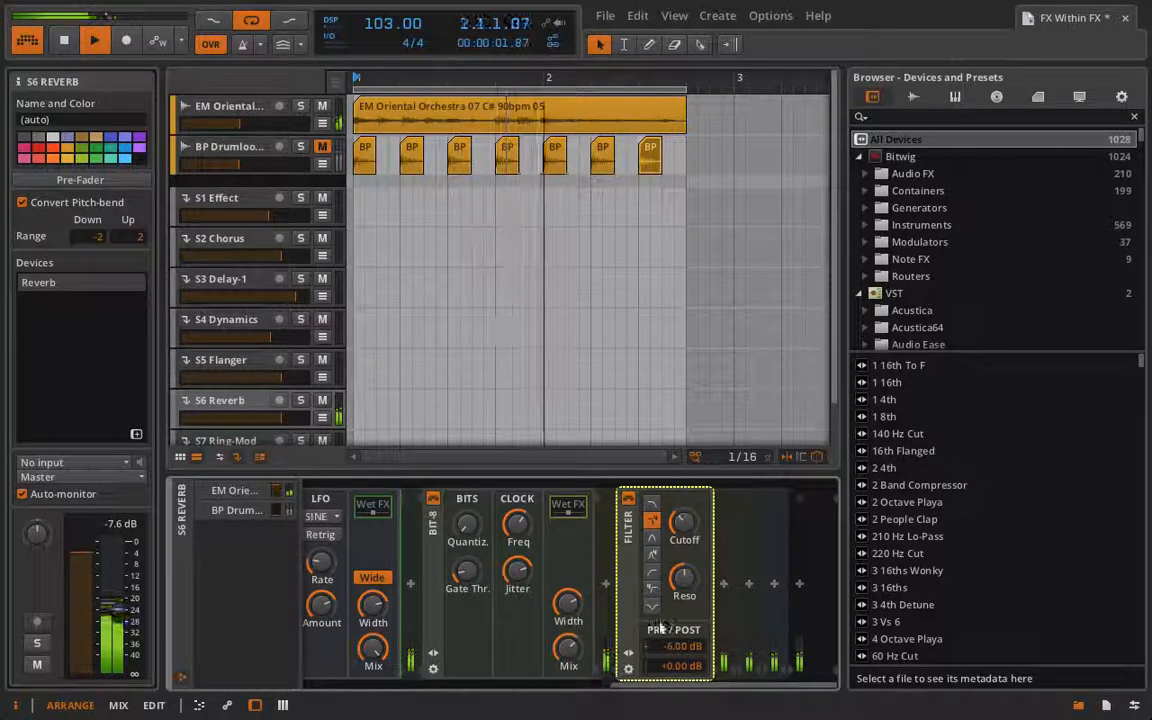
{"action": "double_click", "coordinate": [681, 648]}
{"action": "type", "text": "0"}
{"action": "key", "text": "Return"}
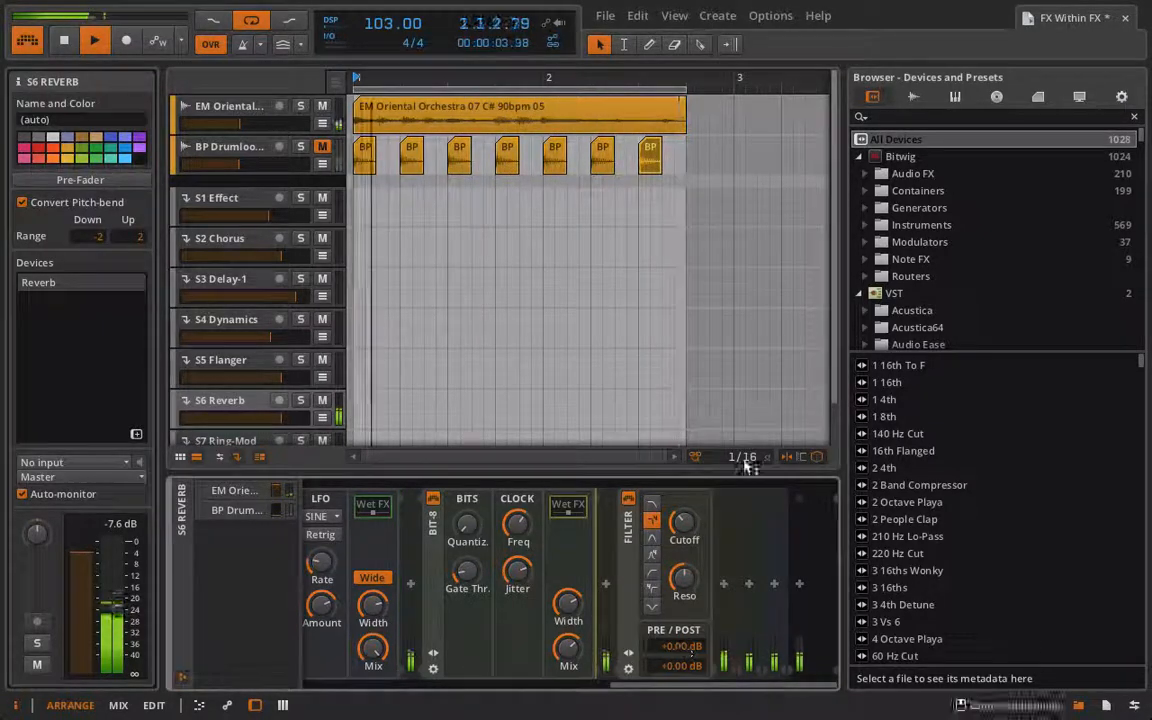
Step: Switch the nested Filter to its band-pass mode, raise its Post gain to +7.70 dB and set its Cutoff to about 1.16 kHz
{"action": "left_click_drag", "start_coordinate": [683, 522], "coordinate": [683, 470]}
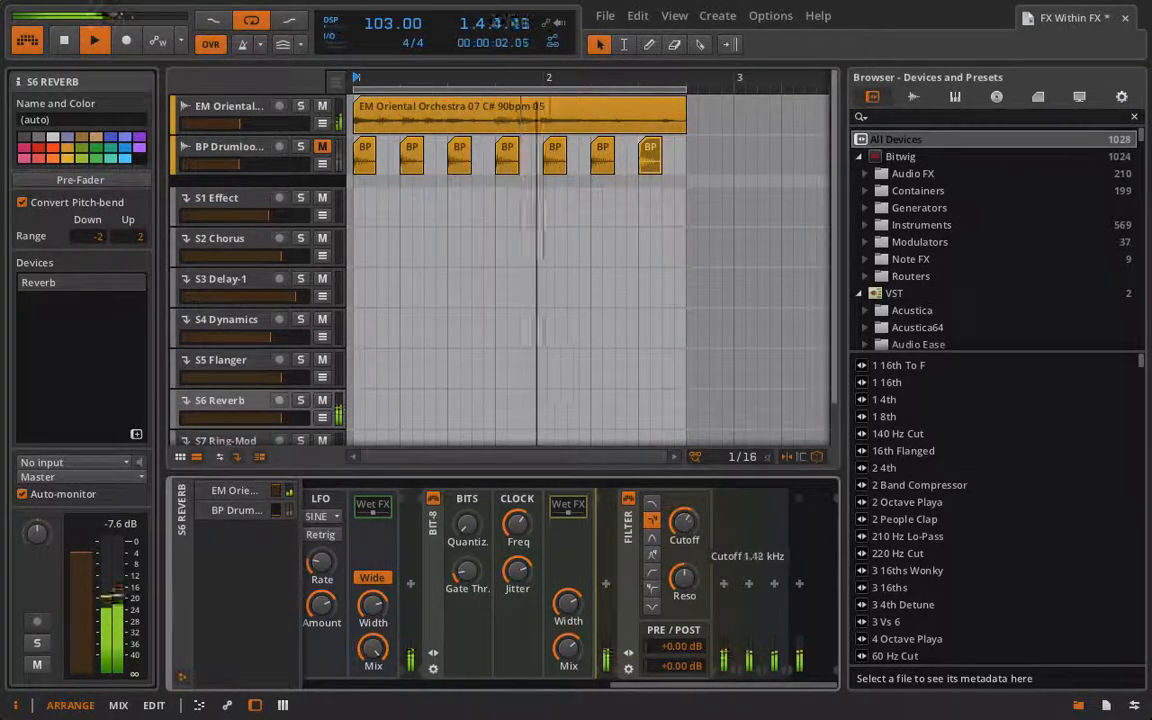
{"action": "mouse_move", "coordinate": [683, 522]}
{"action": "left_mouse_down"}
{"action": "mouse_move", "coordinate": [683, 474]}
{"action": "mouse_move", "coordinate": [683, 512]}
{"action": "left_mouse_up"}
{"action": "left_click", "coordinate": [653, 538]}
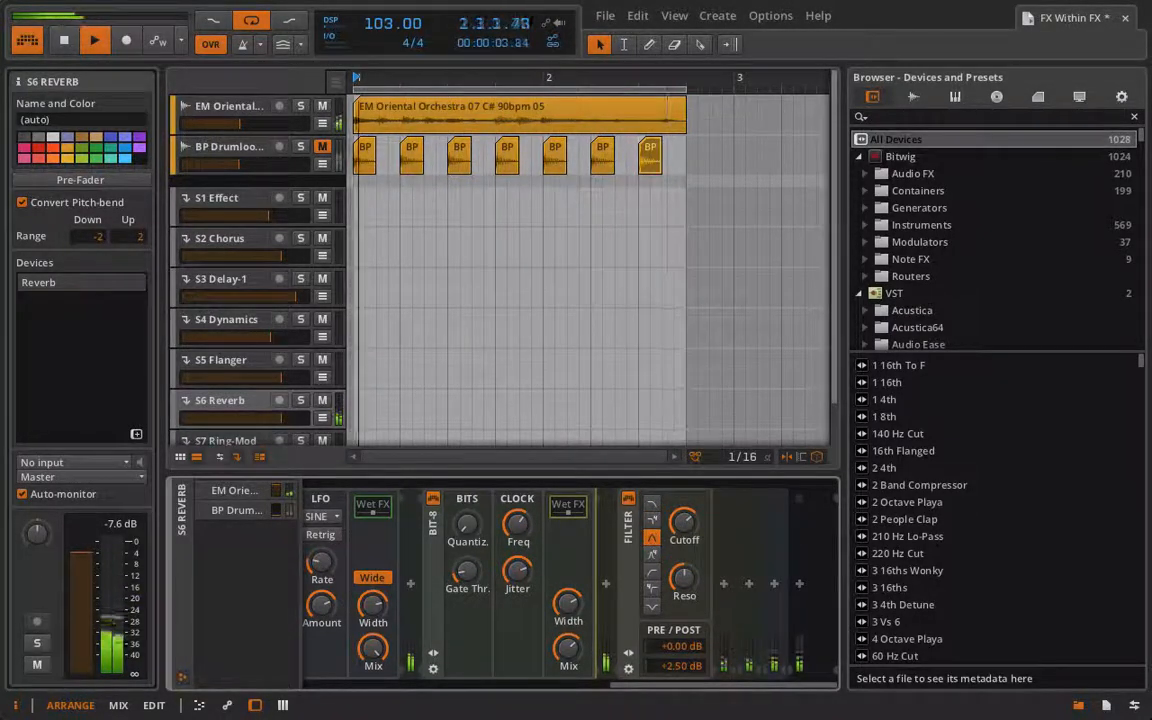
{"action": "left_click_drag", "start_coordinate": [682, 666], "coordinate": [682, 640]}
{"action": "left_click_drag", "start_coordinate": [683, 522], "coordinate": [683, 572]}
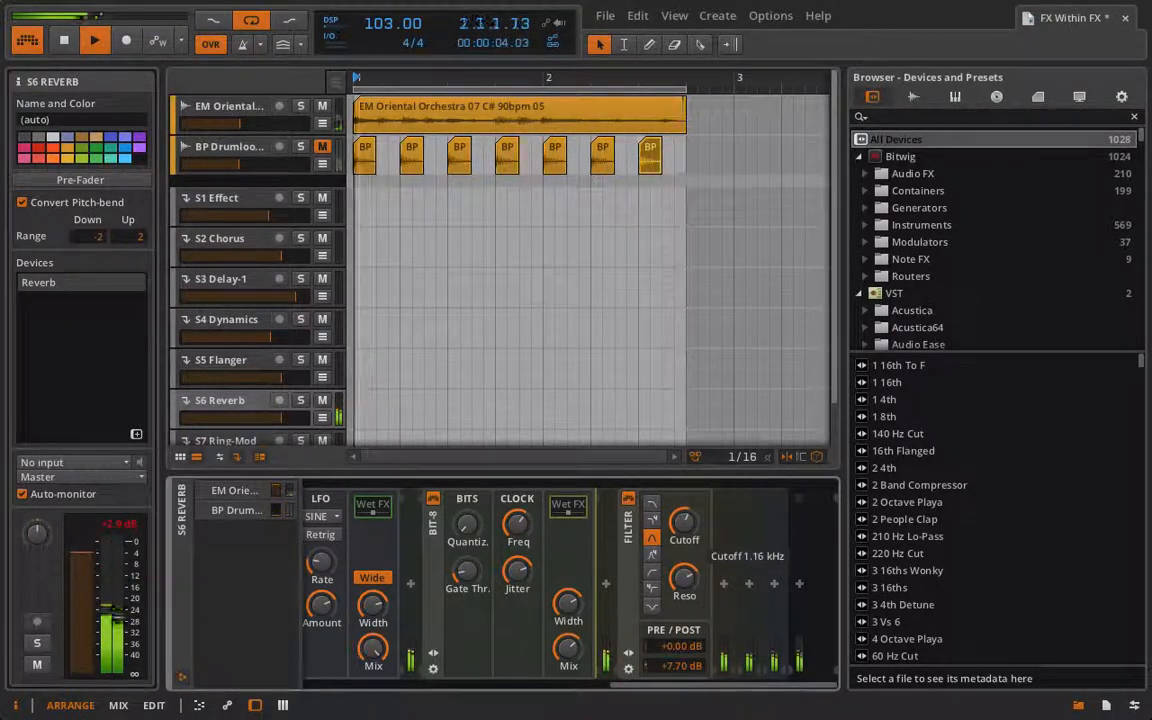
Step: Bypass and re-enable the Reverb to compare the sound, and slightly lower the S6 Reverb track's level
{"action": "scroll", "coordinate": [685, 515], "scroll_direction": "left", "scroll_amount": 6}
{"action": "scroll", "coordinate": [685, 515], "scroll_direction": "left", "scroll_amount": 3}
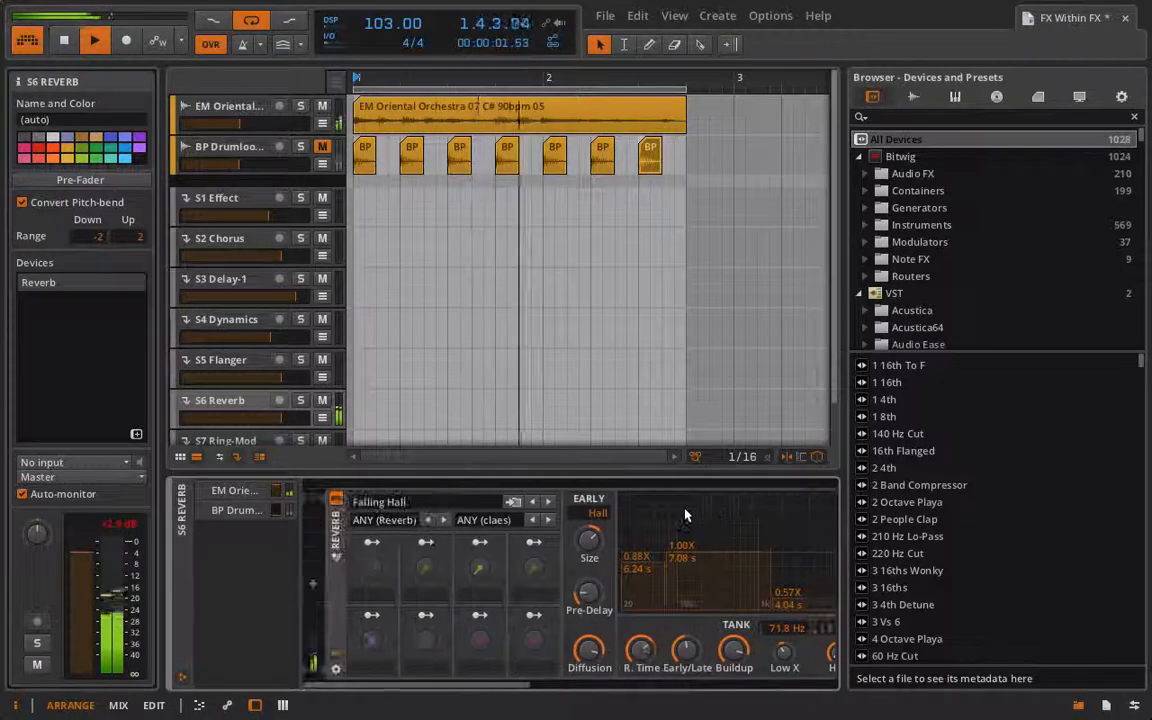
{"action": "left_click", "coordinate": [336, 500]}
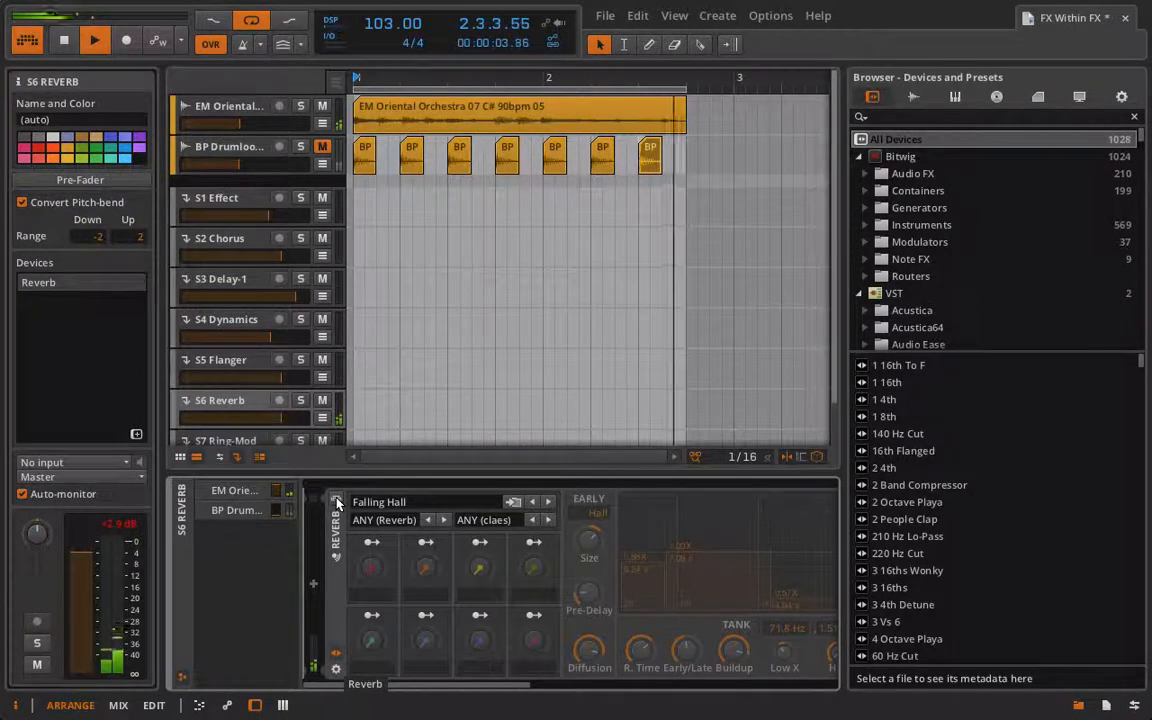
{"action": "left_click", "coordinate": [336, 501]}
{"action": "scroll", "coordinate": [336, 501], "scroll_direction": "down", "scroll_amount": 5}
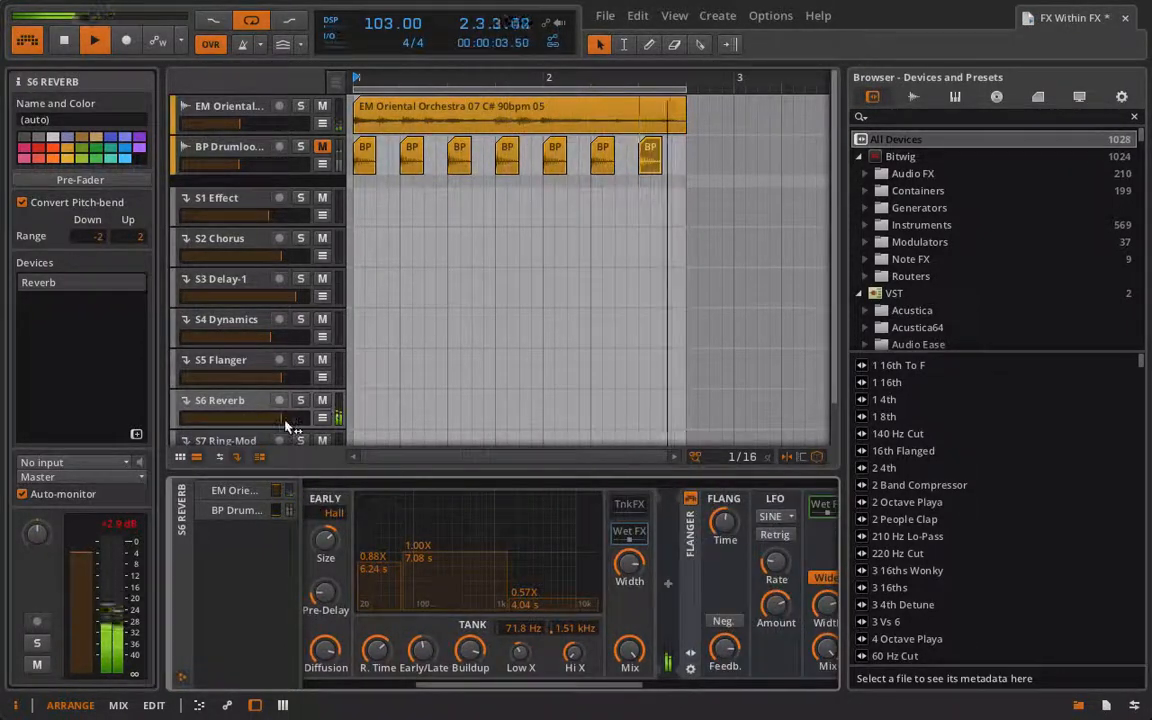
{"action": "scroll", "coordinate": [492, 518], "scroll_direction": "down", "scroll_amount": 5}
{"action": "scroll", "coordinate": [492, 518], "scroll_direction": "down", "scroll_amount": 3}
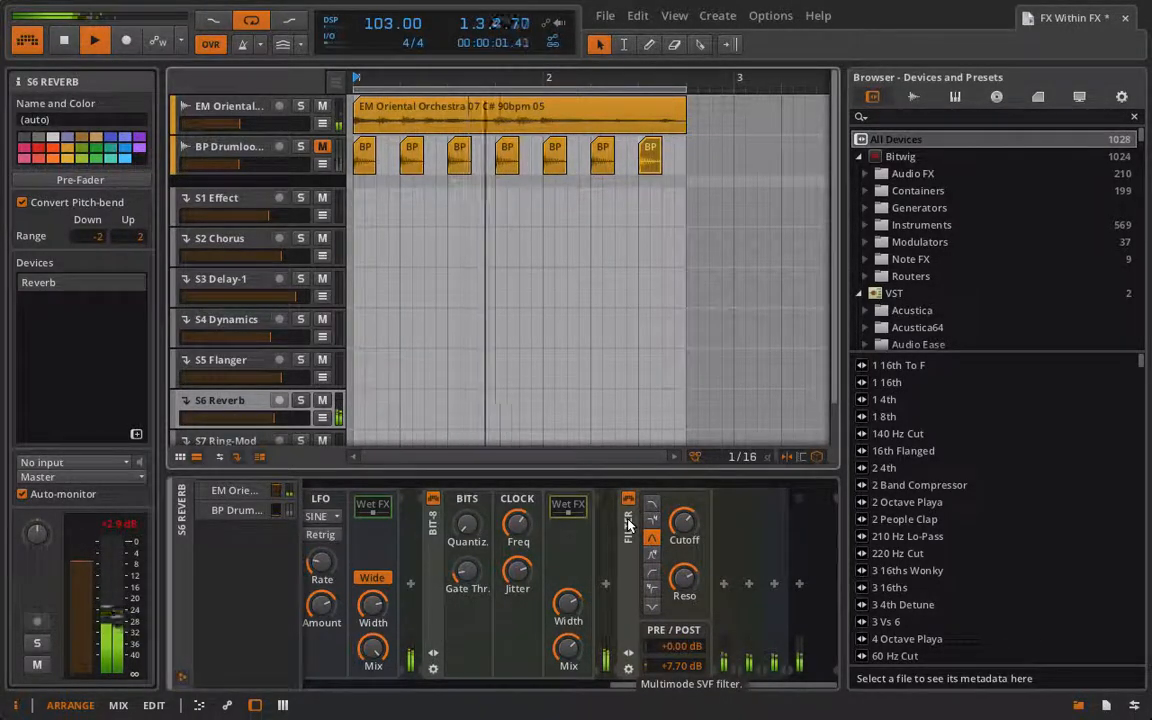
Step: Stop playback and review the nested device chain from the Reverb through the Flanger and Bit-8 to the Filter
{"action": "left_click", "coordinate": [628, 524]}
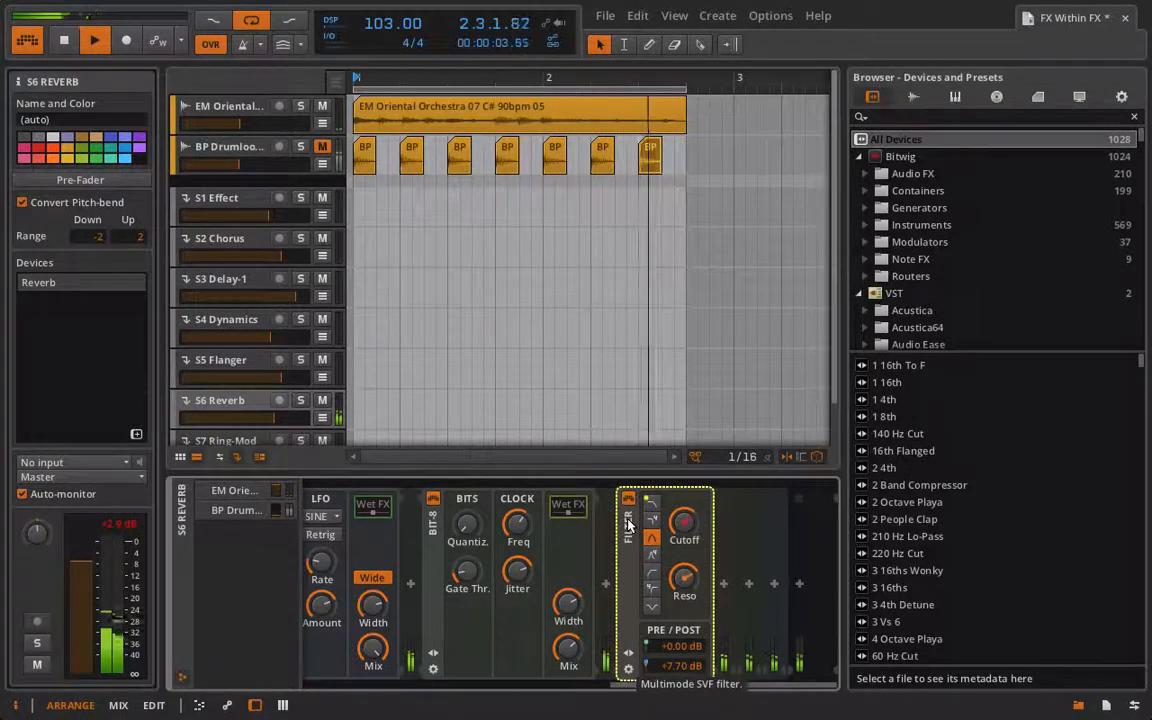
{"action": "key", "text": "space"}
{"action": "scroll", "coordinate": [628, 524], "scroll_direction": "up", "scroll_amount": 3}
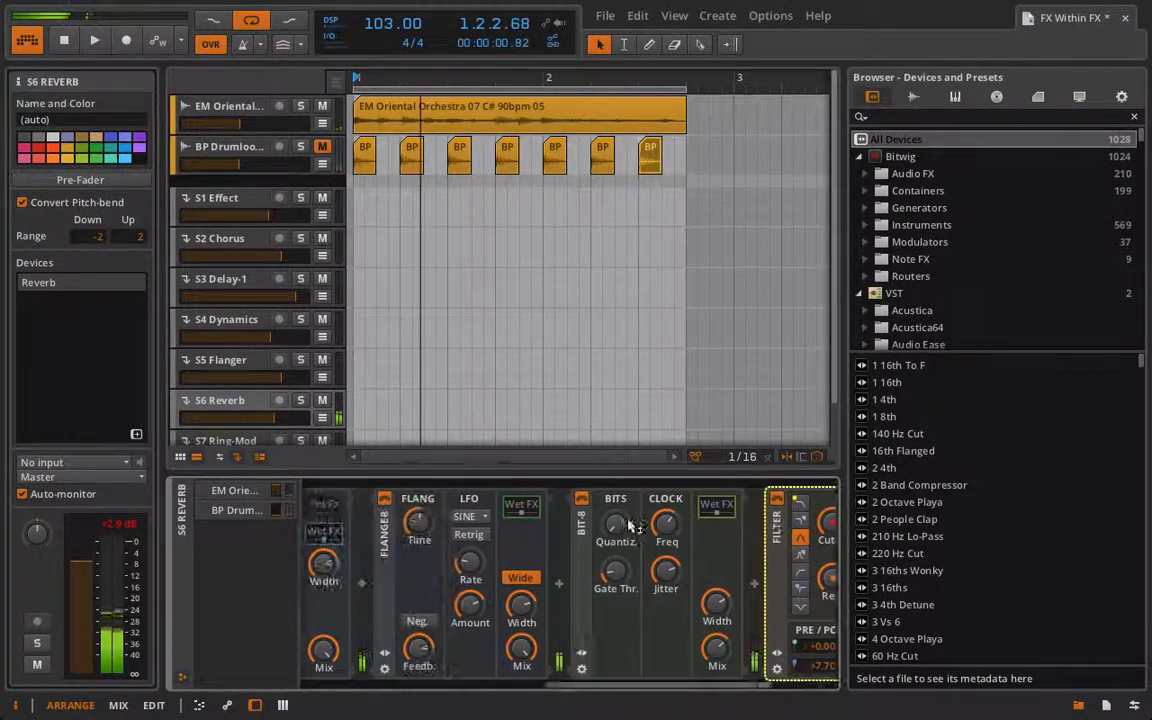
{"action": "scroll", "coordinate": [630, 525], "scroll_direction": "up", "scroll_amount": 6}
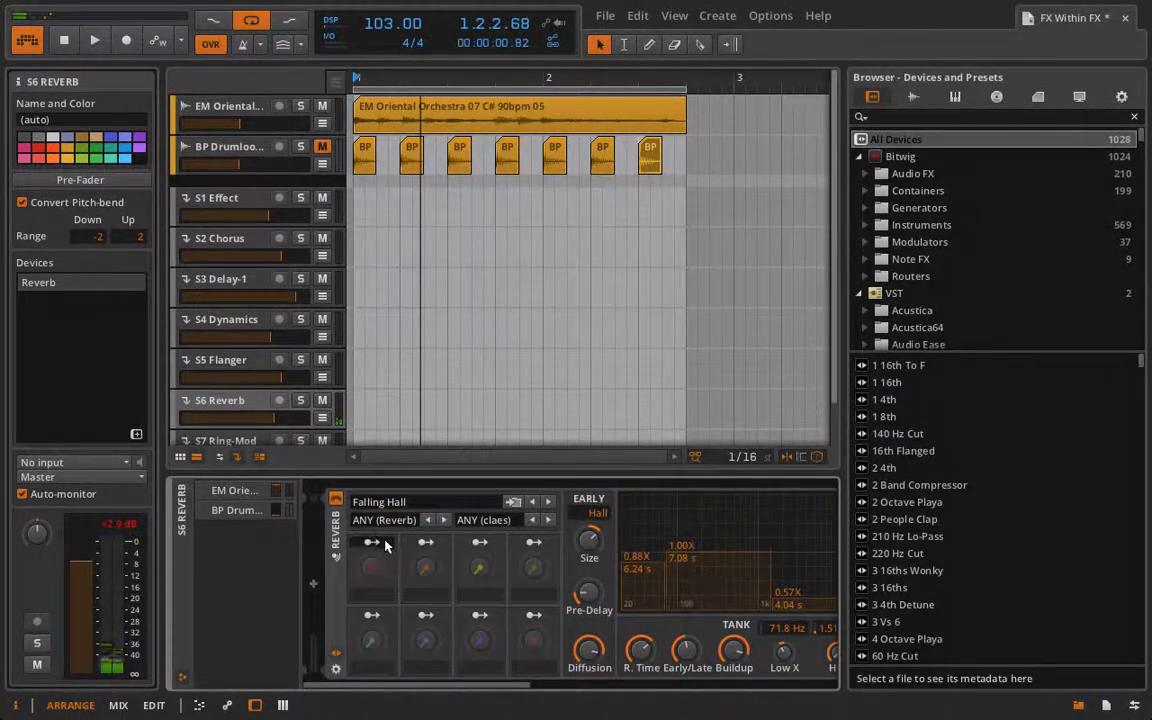
{"action": "scroll", "coordinate": [470, 570], "scroll_direction": "down", "scroll_amount": 5}
{"action": "scroll", "coordinate": [563, 593], "scroll_direction": "up", "scroll_amount": 3}
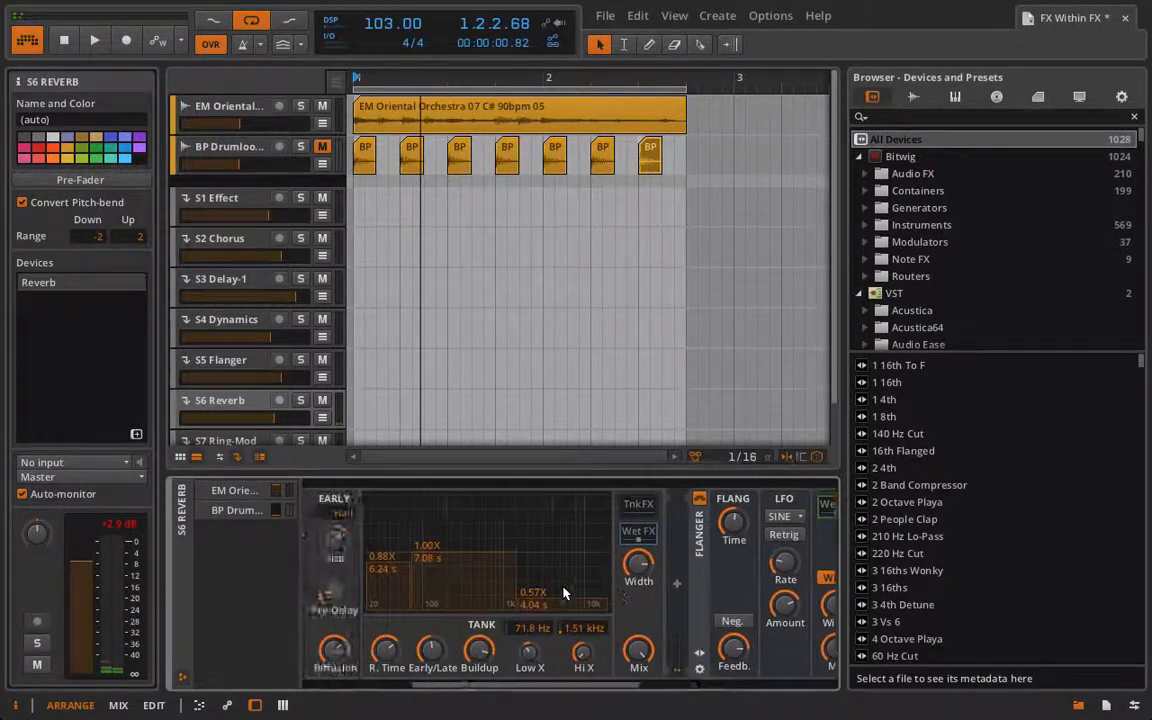
{"action": "scroll", "coordinate": [563, 593], "scroll_direction": "down", "scroll_amount": 4}
{"action": "scroll", "coordinate": [563, 593], "scroll_direction": "up", "scroll_amount": 4}
{"action": "scroll", "coordinate": [563, 593], "scroll_direction": "down", "scroll_amount": 3}
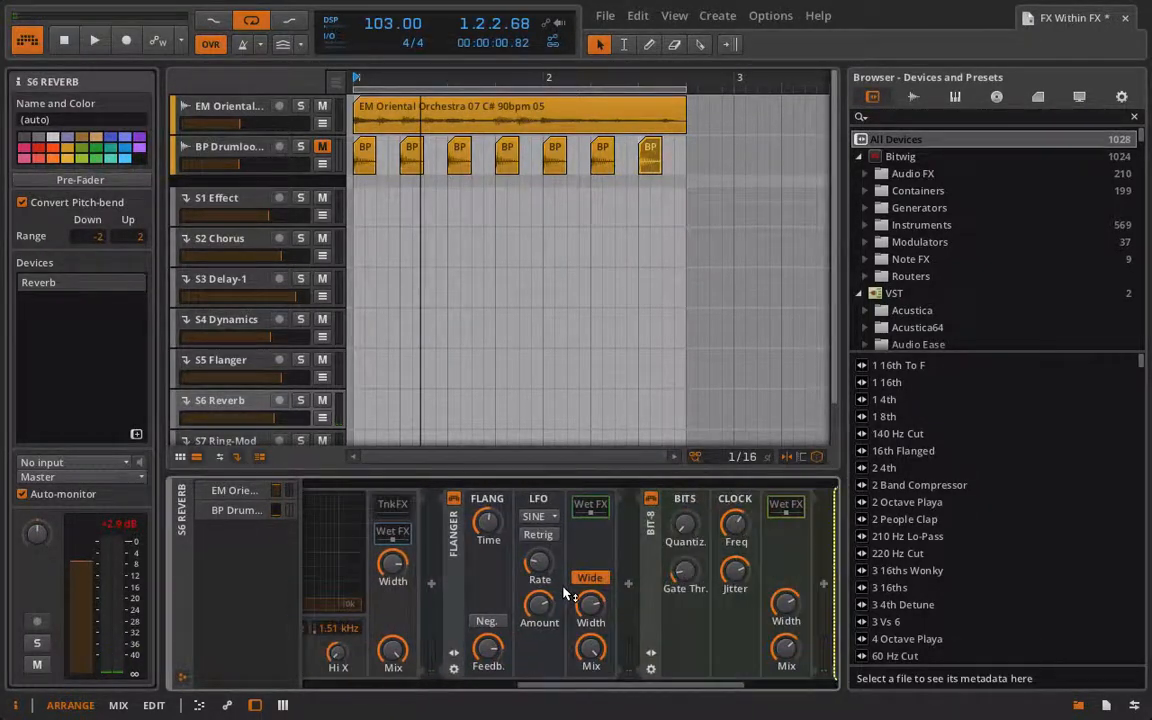
Step: Remove the nested Flanger from the Reverb's Wet FX chain and insert a new Flanger into its Tank FX chain
{"action": "left_click", "coordinate": [455, 558]}
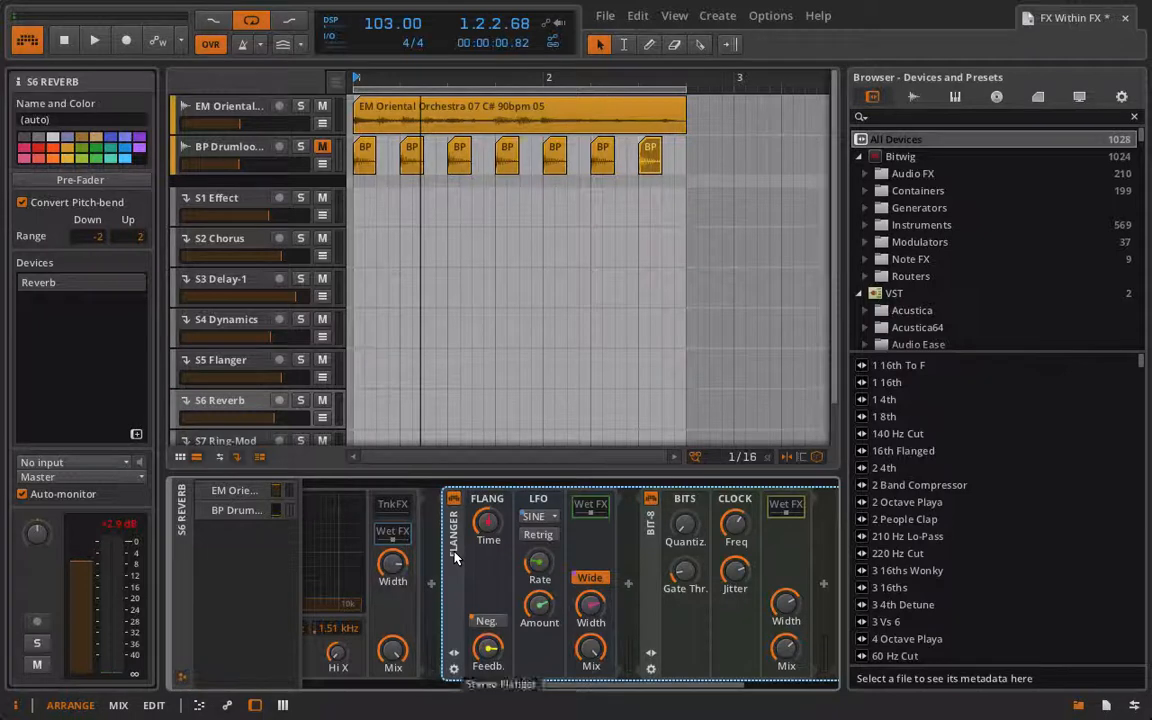
{"action": "scroll", "coordinate": [455, 558], "scroll_direction": "up", "scroll_amount": 3}
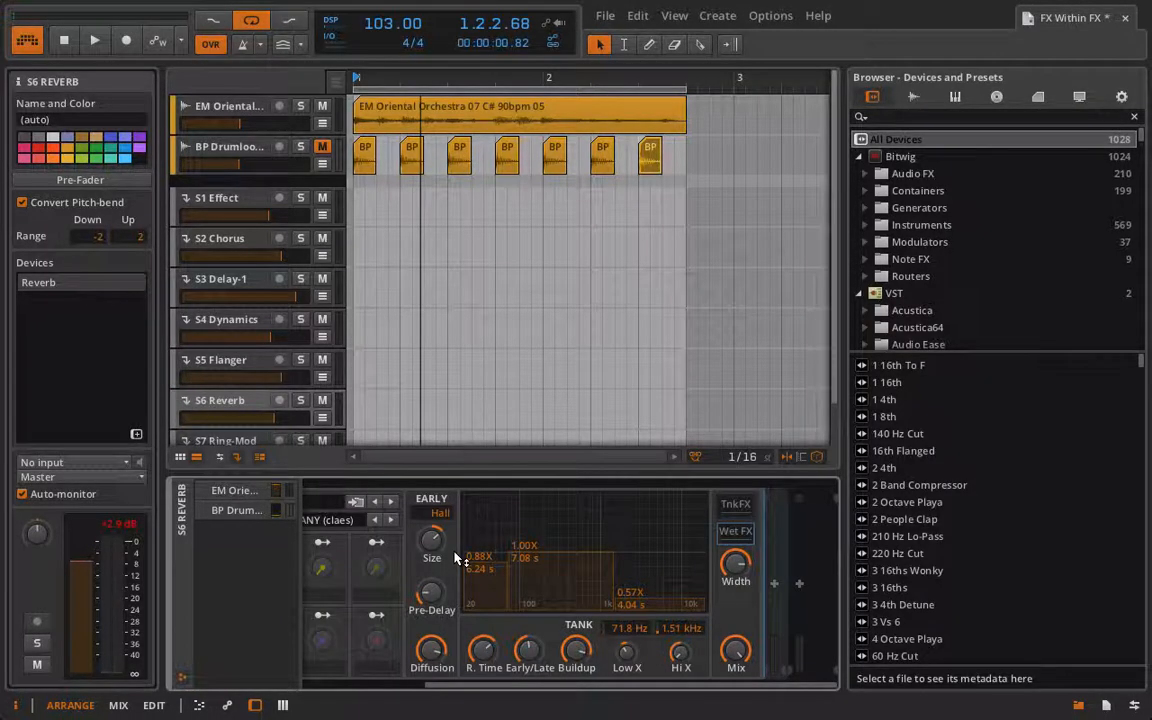
{"action": "left_click", "coordinate": [747, 507]}
{"action": "left_click", "coordinate": [773, 584]}
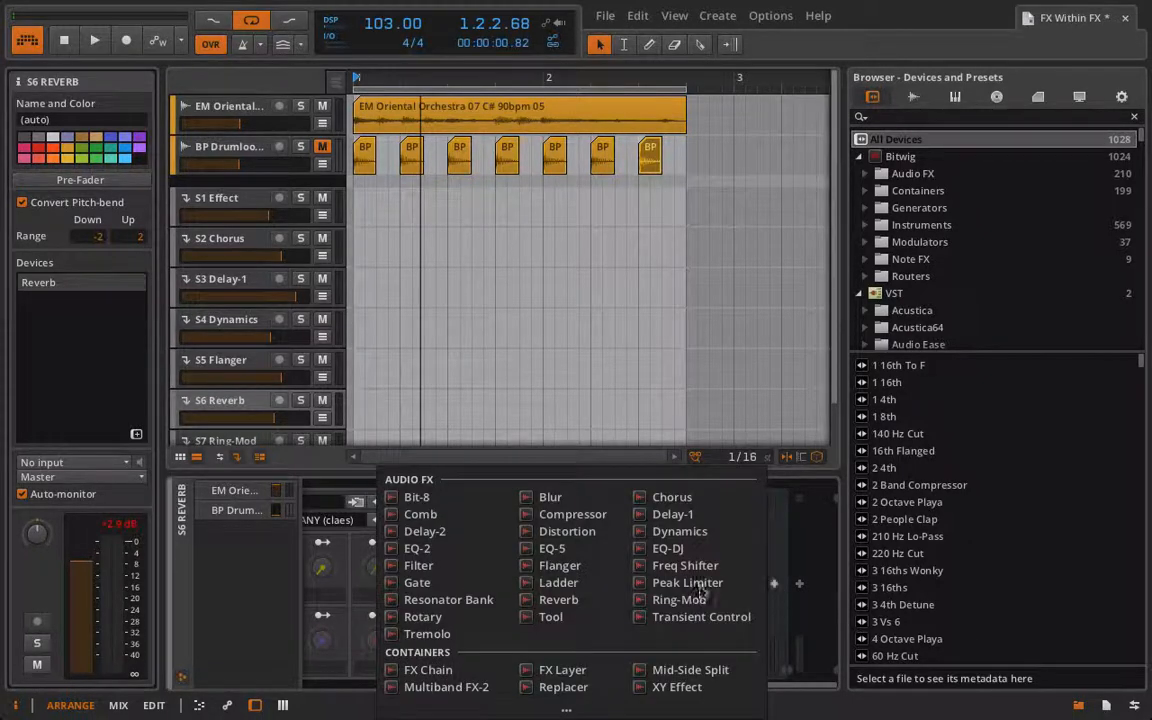
{"action": "left_click", "coordinate": [576, 579]}
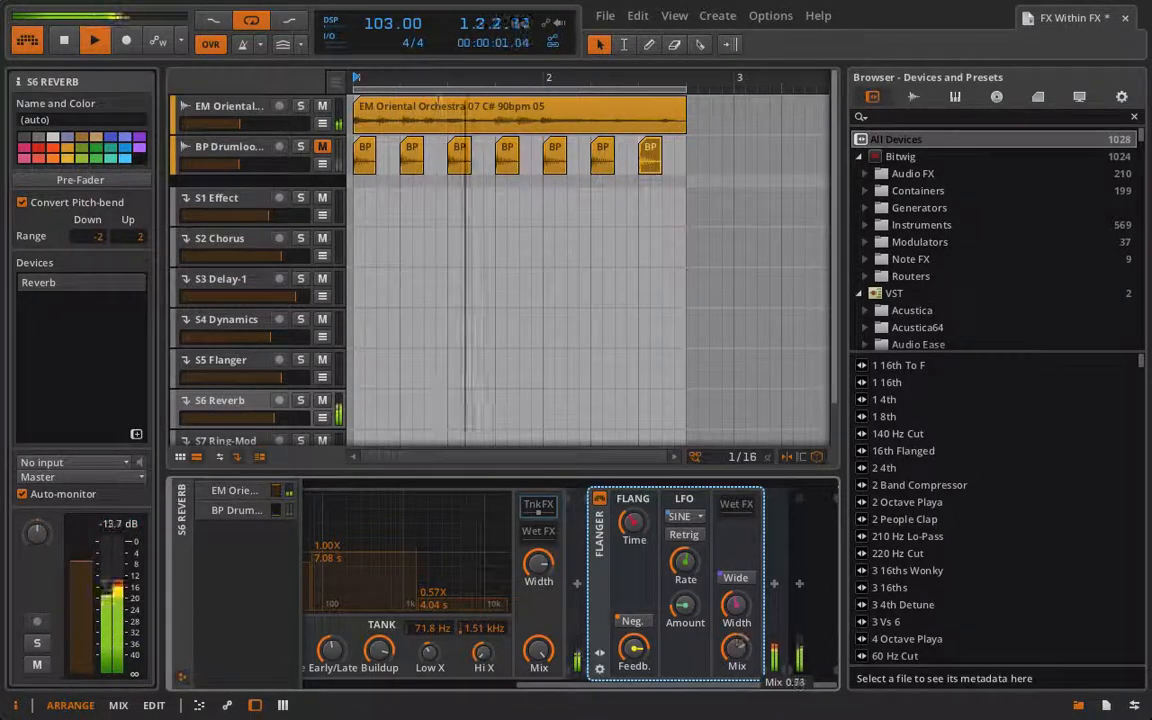
Step: During playback, adjust the Tank FX Flanger's Mix with Wide switched on, and raise its LFO Rate, Amount and Feedback
{"action": "left_click_drag", "start_coordinate": [740, 596], "coordinate": [740, 570]}
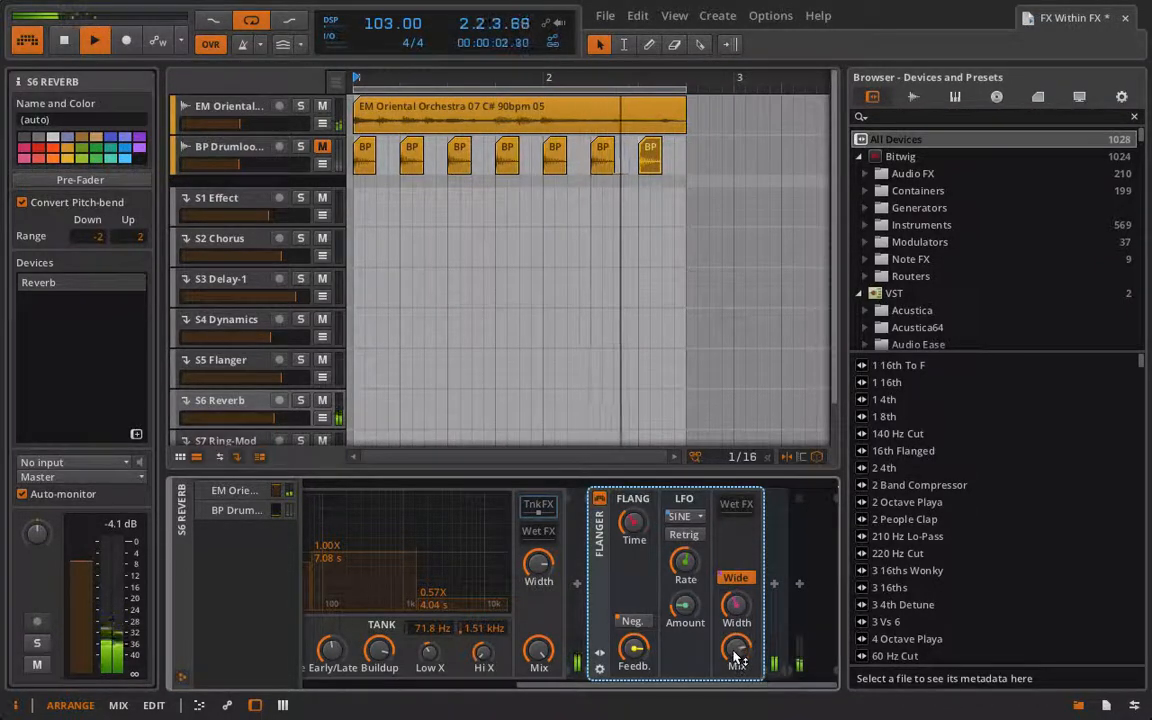
{"action": "left_click_drag", "start_coordinate": [686, 565], "coordinate": [686, 545]}
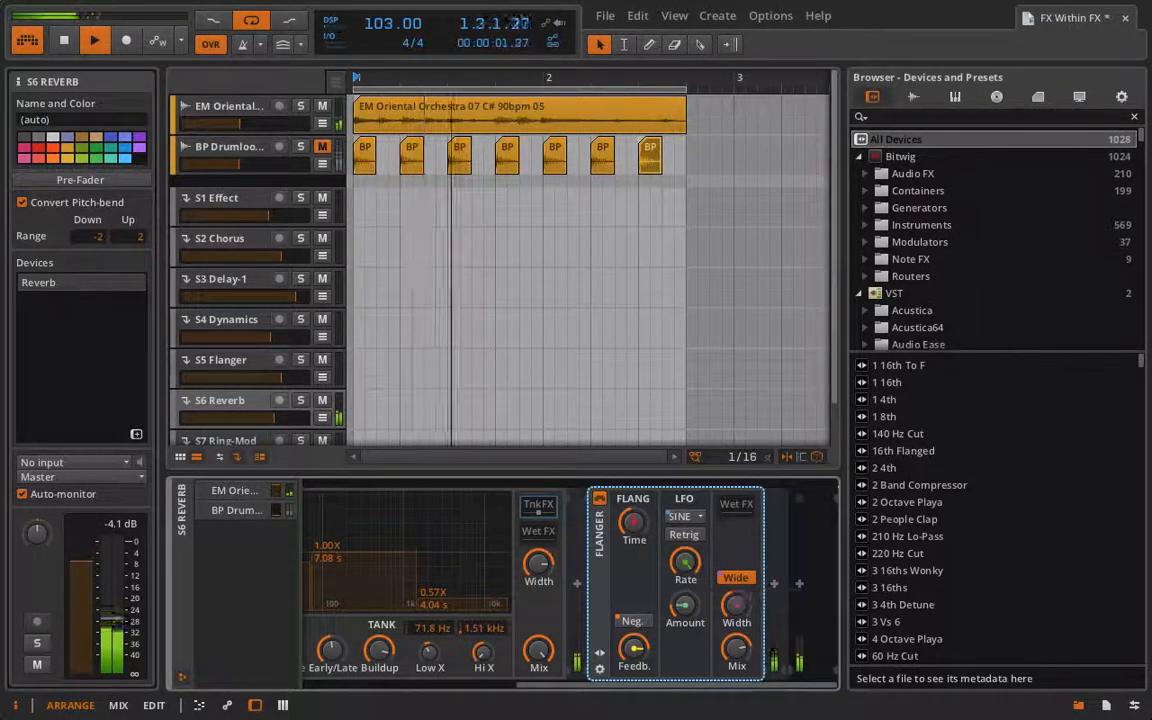
{"action": "left_click_drag", "start_coordinate": [686, 606], "coordinate": [685, 582]}
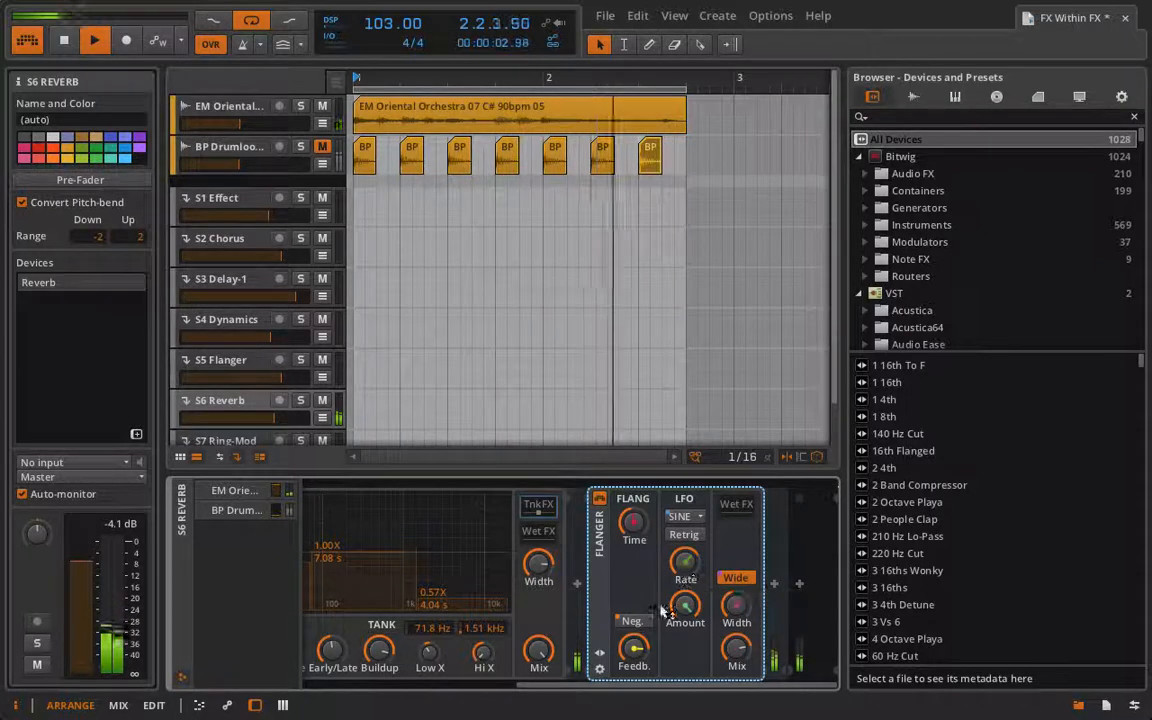
{"action": "left_click_drag", "start_coordinate": [636, 651], "coordinate": [664, 630]}
Step: Raise the Reverb's Buildup and reverb time, adjust Early/Late, and switch on Neg. in the Tank FX Flanger
{"action": "scroll", "coordinate": [638, 656], "scroll_direction": "left", "scroll_amount": 4}
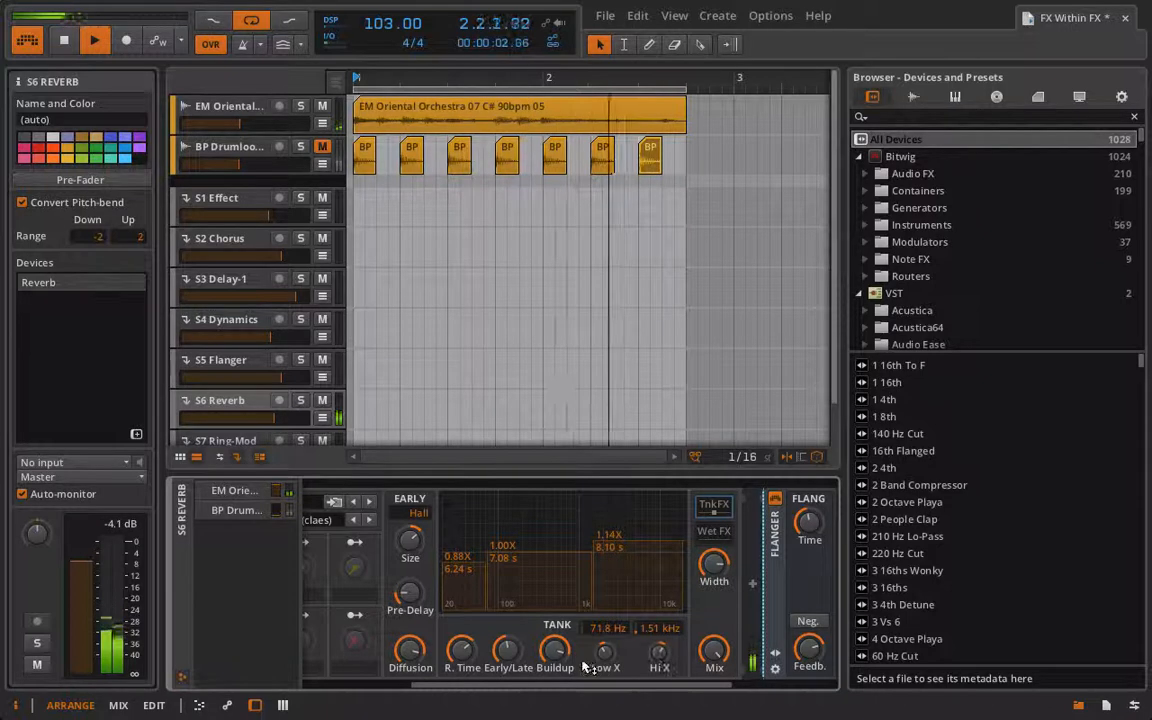
{"action": "left_click_drag", "start_coordinate": [564, 657], "coordinate": [564, 642]}
{"action": "left_click_drag", "start_coordinate": [472, 657], "coordinate": [472, 644]}
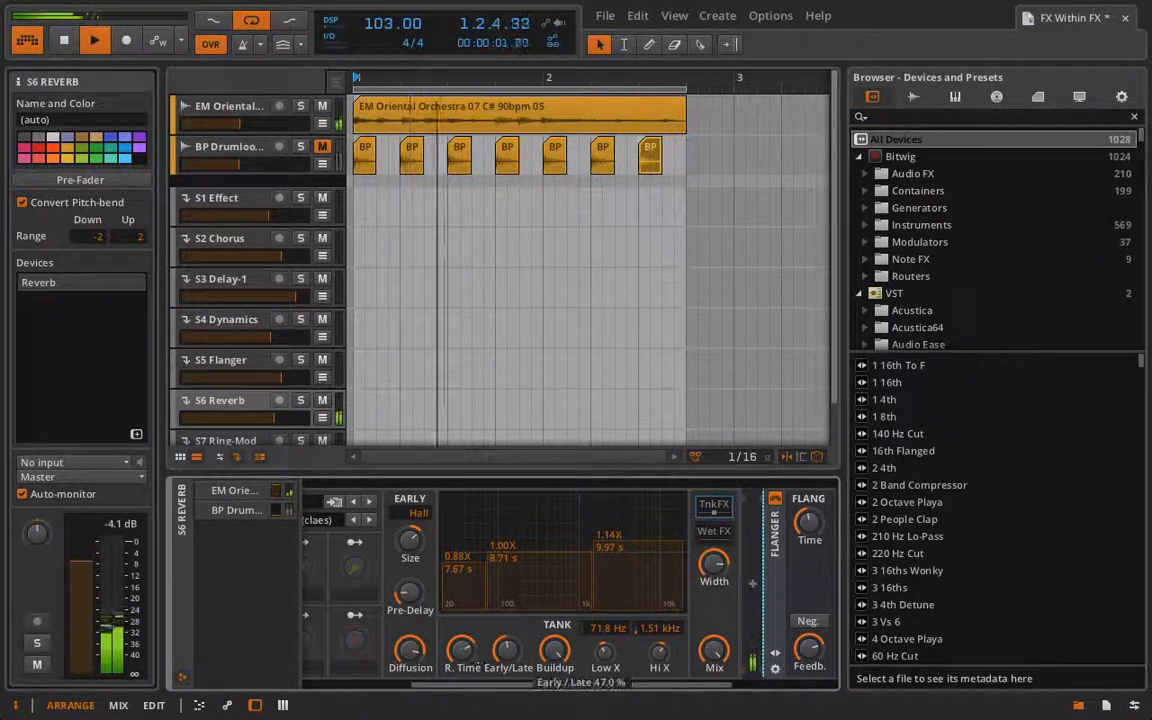
{"action": "scroll", "coordinate": [565, 668], "scroll_direction": "right", "scroll_amount": 4}
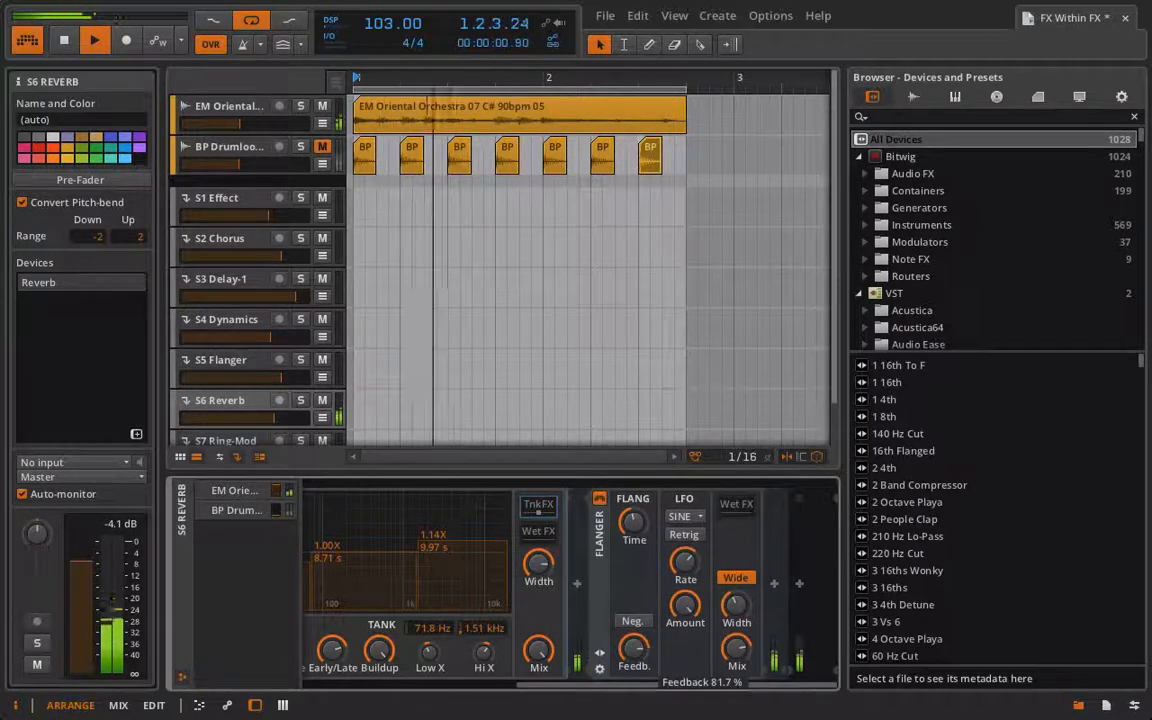
{"action": "left_click", "coordinate": [631, 621]}
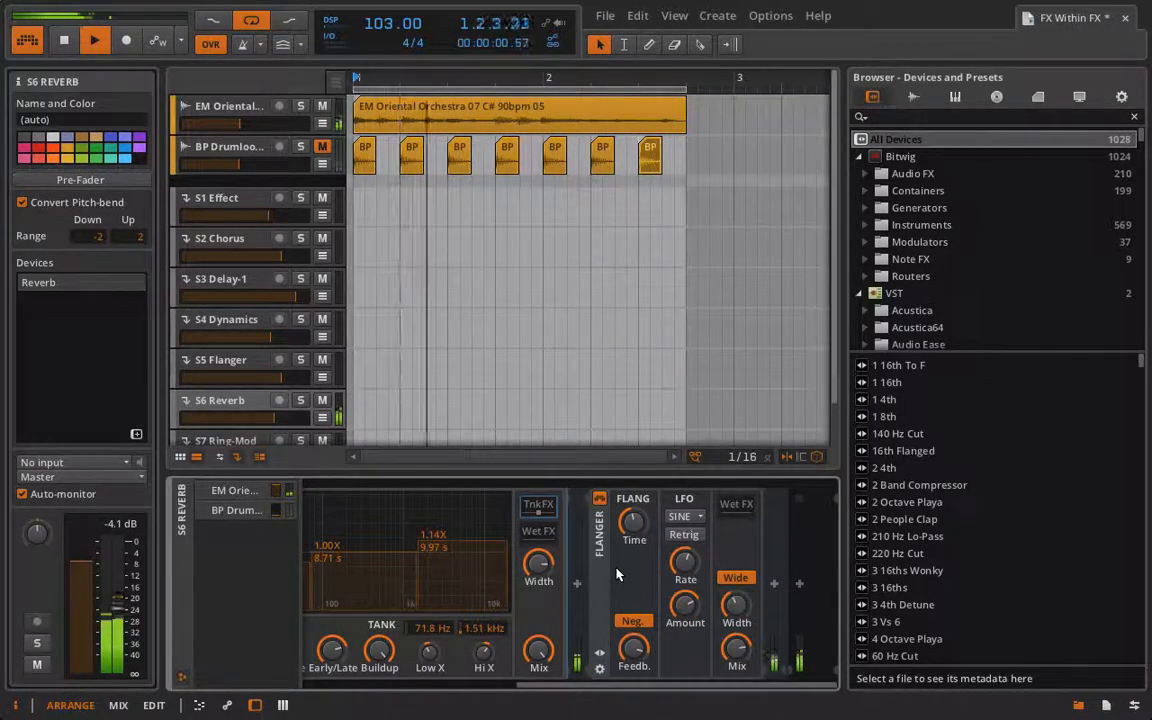
Step: Raise the Reverb's high-band multiplier to 1.42X and set the tank crossovers to 331 Hz and 910 Hz
{"action": "scroll", "coordinate": [545, 563], "scroll_direction": "up", "scroll_amount": 3}
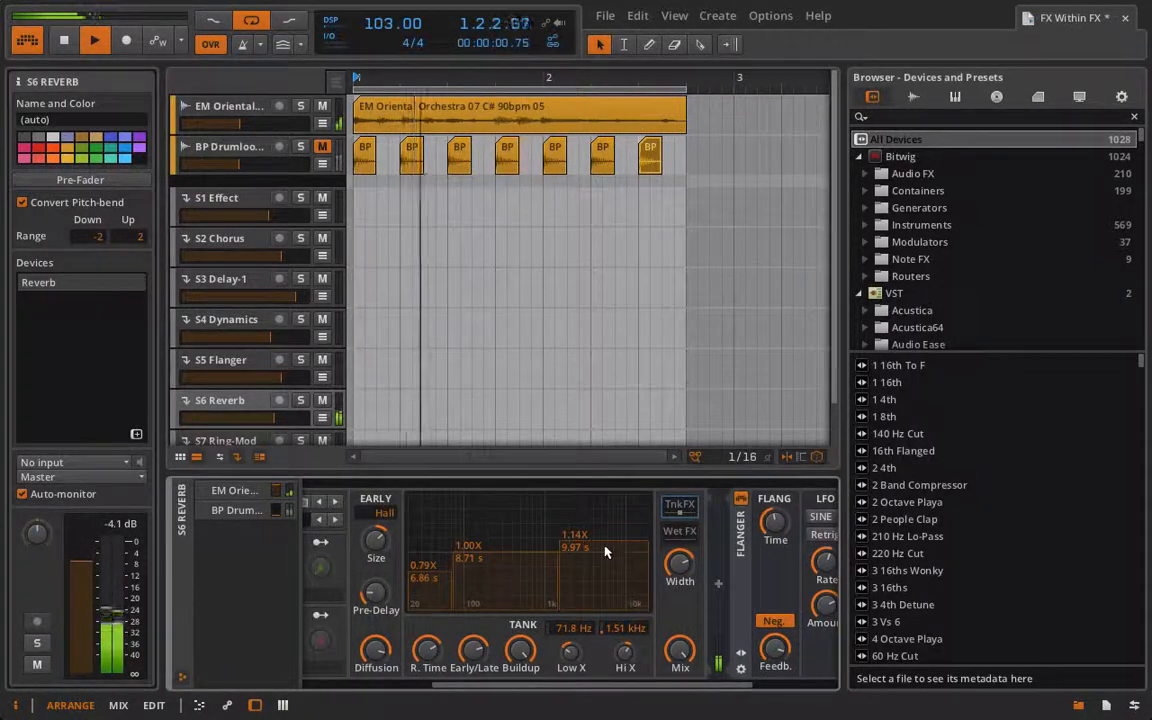
{"action": "left_click_drag", "start_coordinate": [595, 531], "coordinate": [595, 513]}
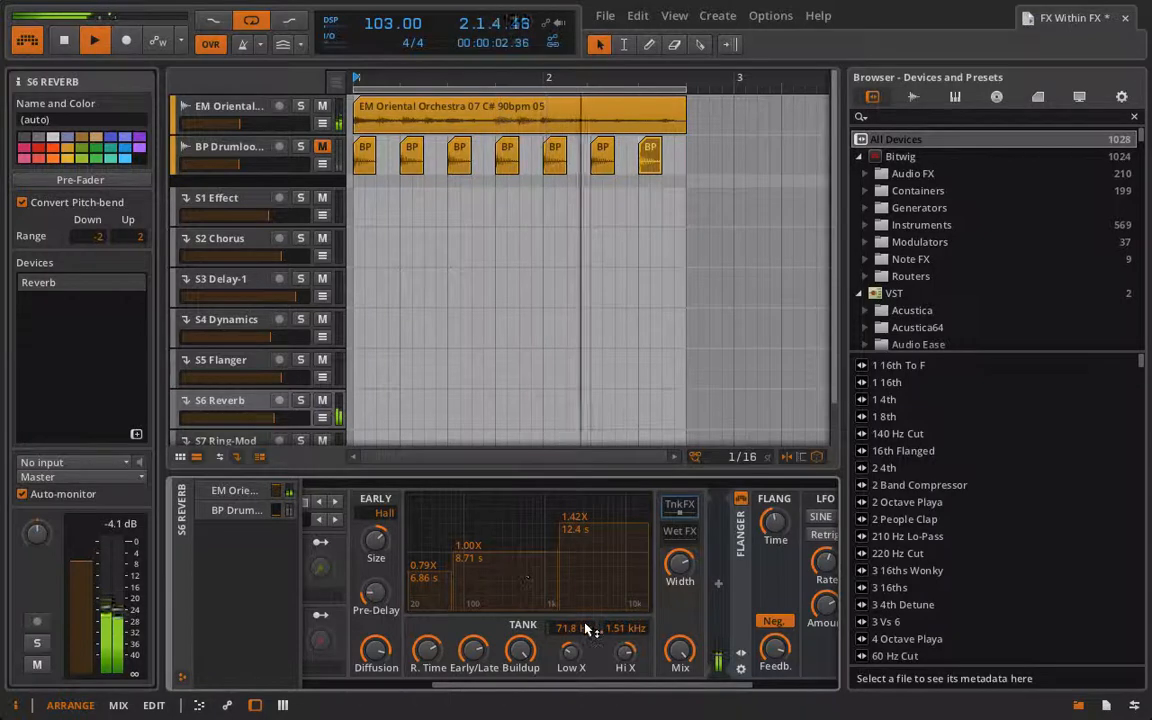
{"action": "left_click_drag", "start_coordinate": [584, 629], "coordinate": [584, 592]}
{"action": "left_click_drag", "start_coordinate": [637, 630], "coordinate": [637, 643]}
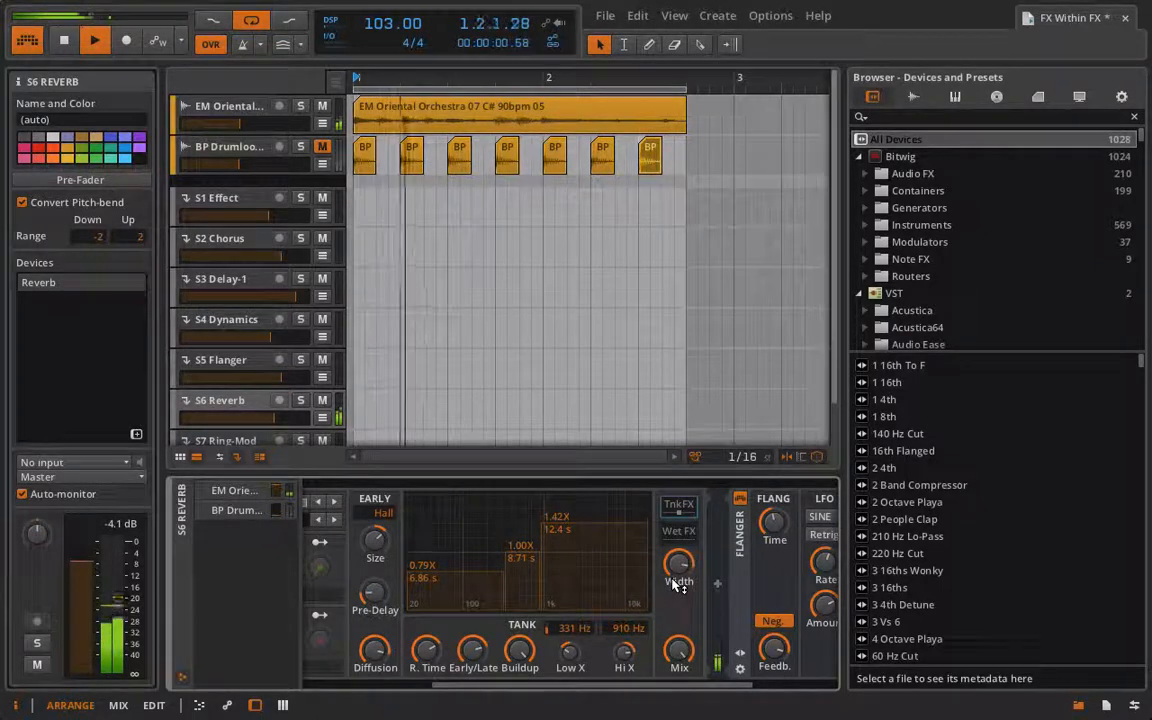
Step: Switch the Tank FX Flanger back on, set its LFO to S&H with Amount about 74 %, and readjust Feedback with Neg. off
{"action": "scroll", "coordinate": [680, 580], "scroll_direction": "right", "scroll_amount": 3}
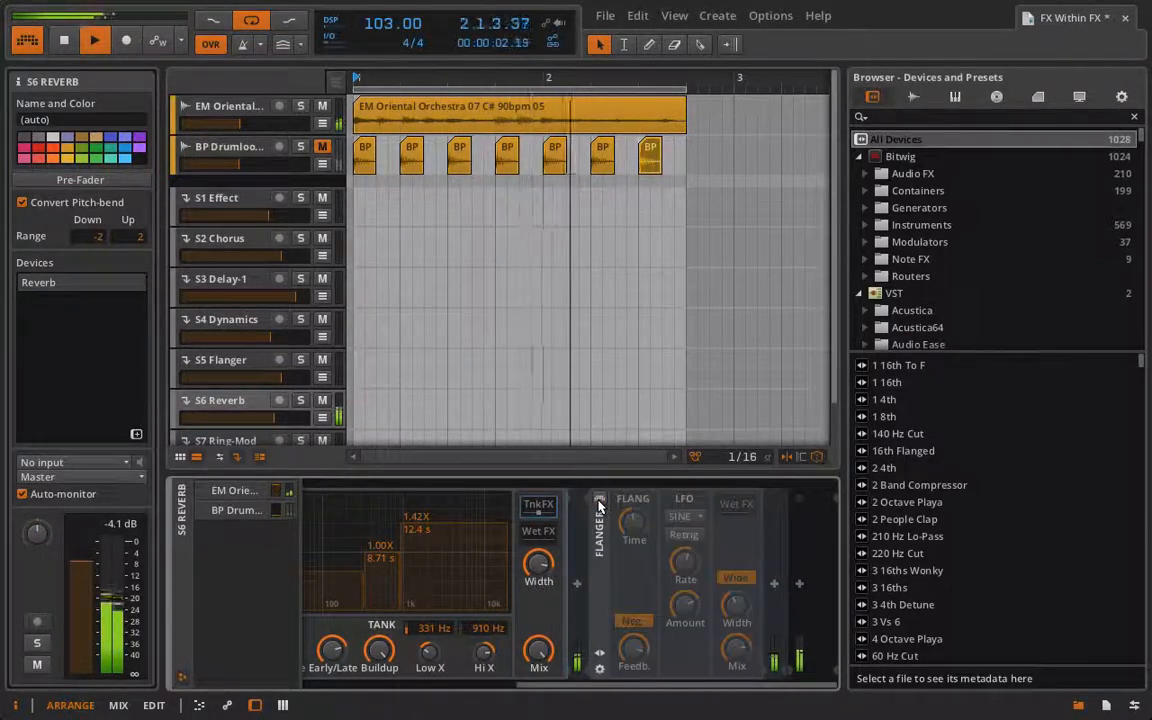
{"action": "left_click", "coordinate": [598, 500]}
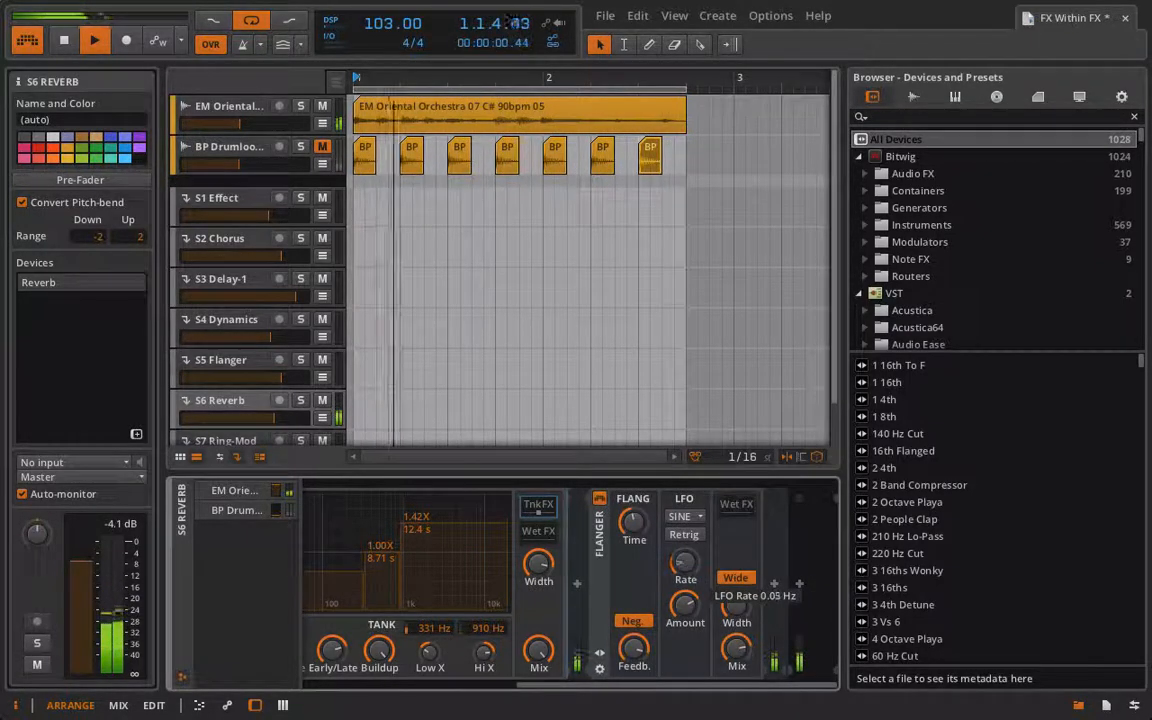
{"action": "left_click", "coordinate": [684, 516]}
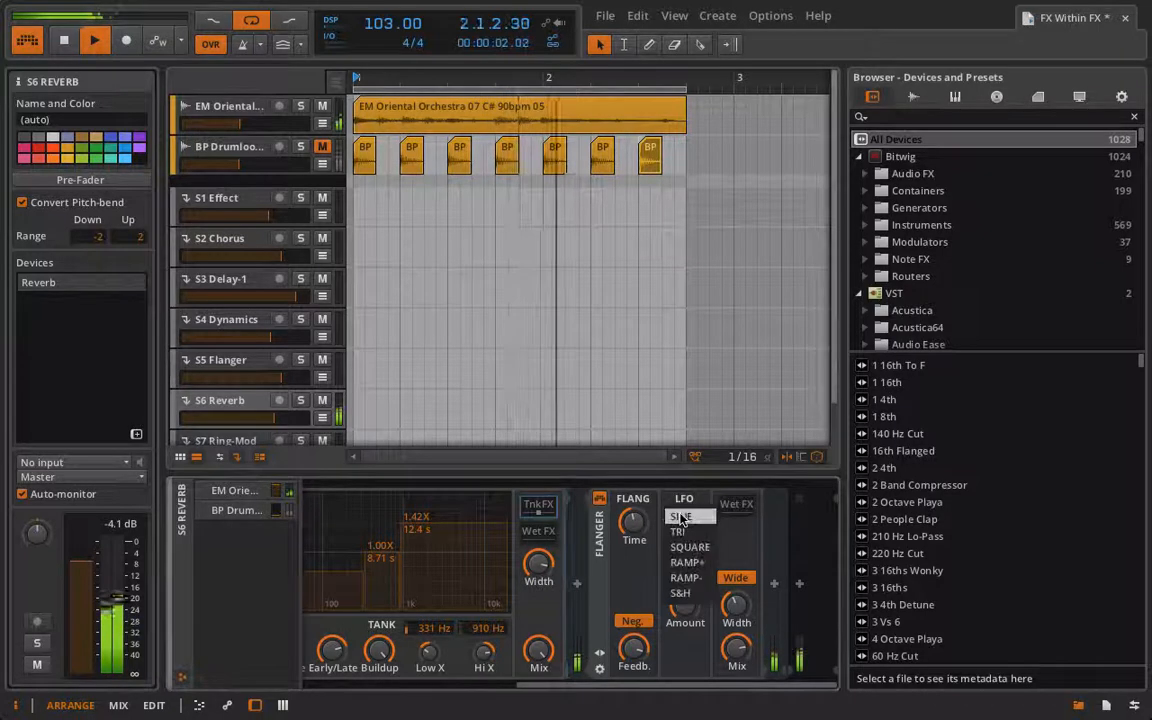
{"action": "left_click", "coordinate": [676, 582]}
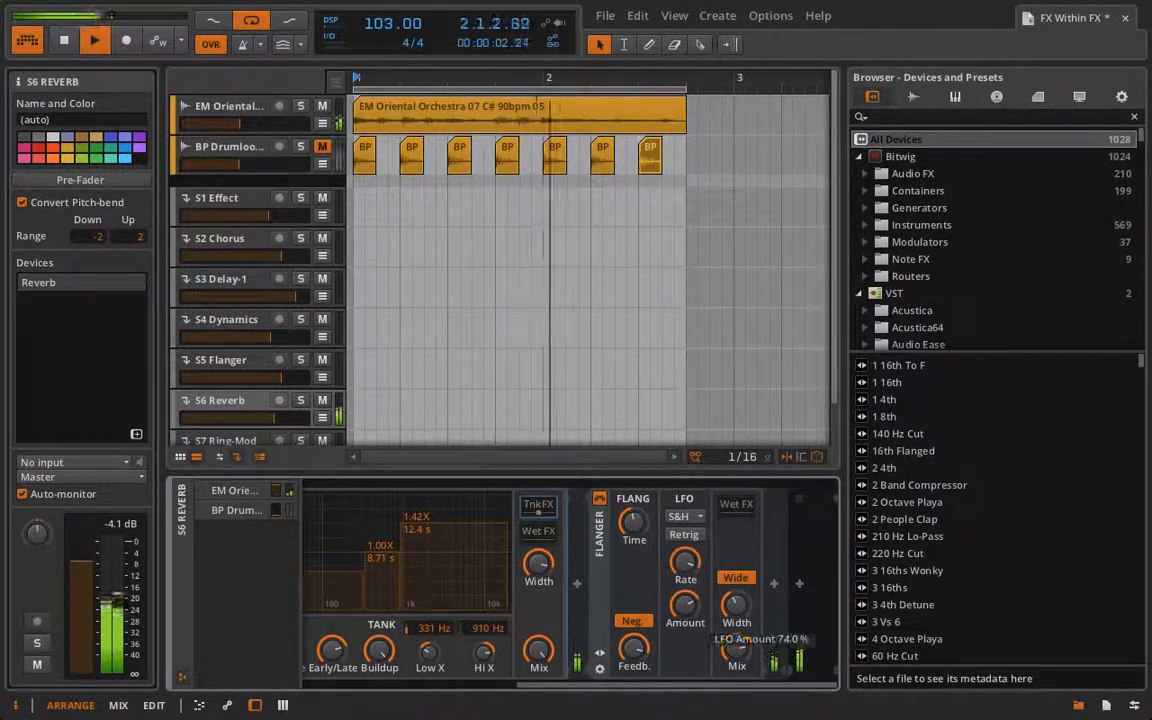
{"action": "left_click", "coordinate": [633, 622]}
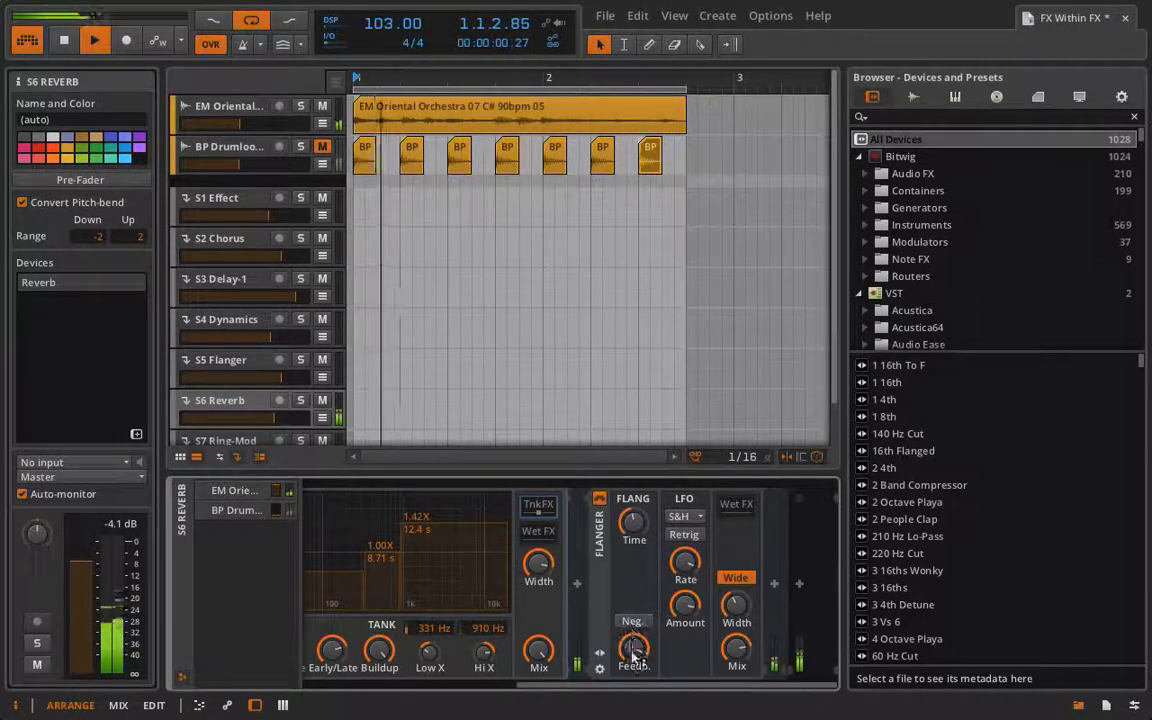
{"action": "left_click_drag", "start_coordinate": [633, 652], "coordinate": [633, 638]}
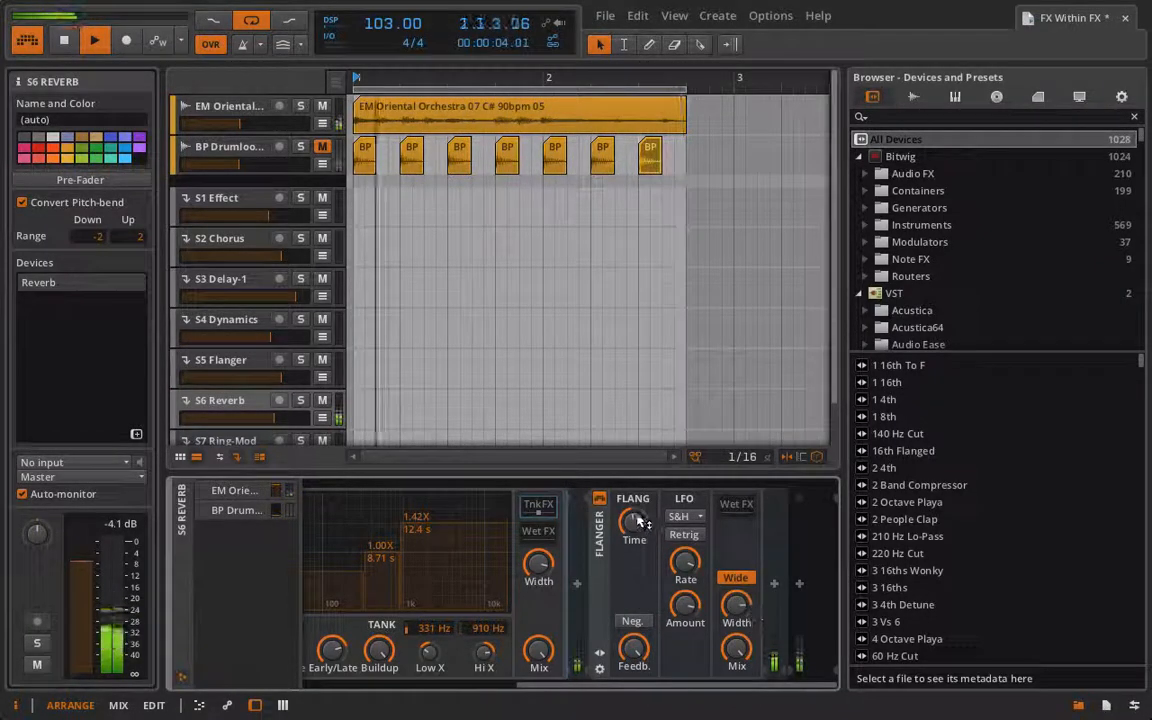
Step: Adjust the Tank FX Flanger's Time, and replace that Flanger with a Bit-8 in the Reverb's Tank FX chain
{"action": "left_click_drag", "start_coordinate": [645, 526], "coordinate": [645, 470]}
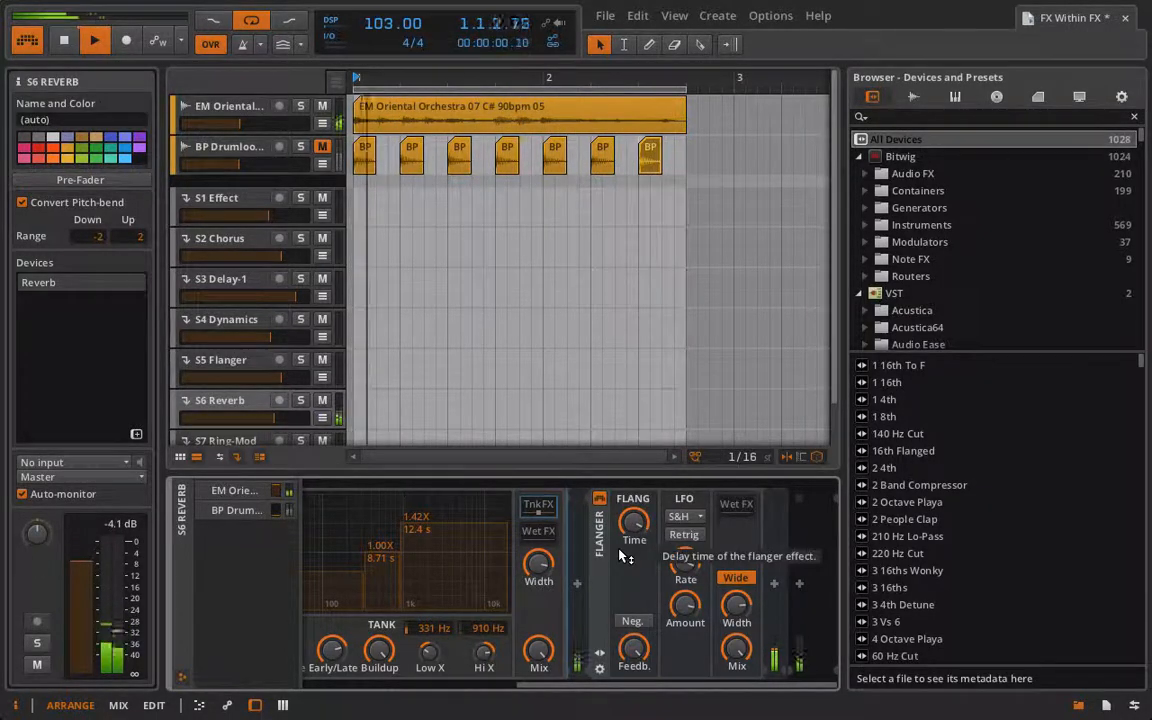
{"action": "scroll", "coordinate": [620, 556], "scroll_direction": "left", "scroll_amount": 2}
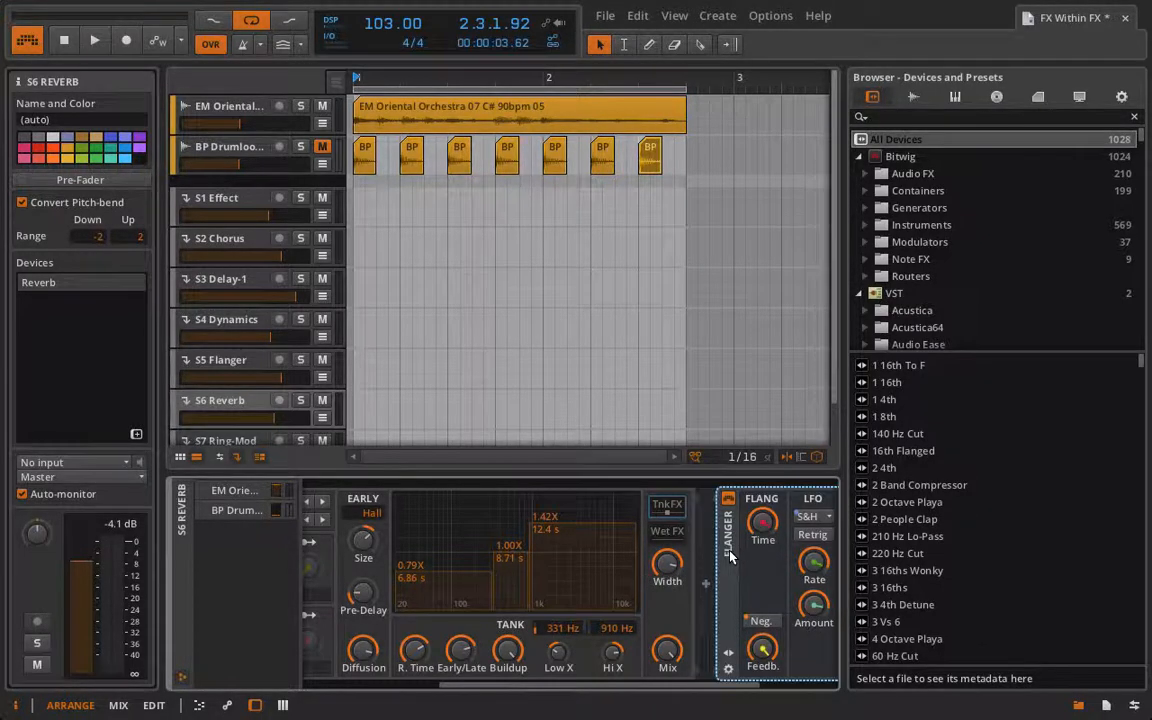
{"action": "key", "text": "Delete"}
{"action": "left_click", "coordinate": [767, 583]}
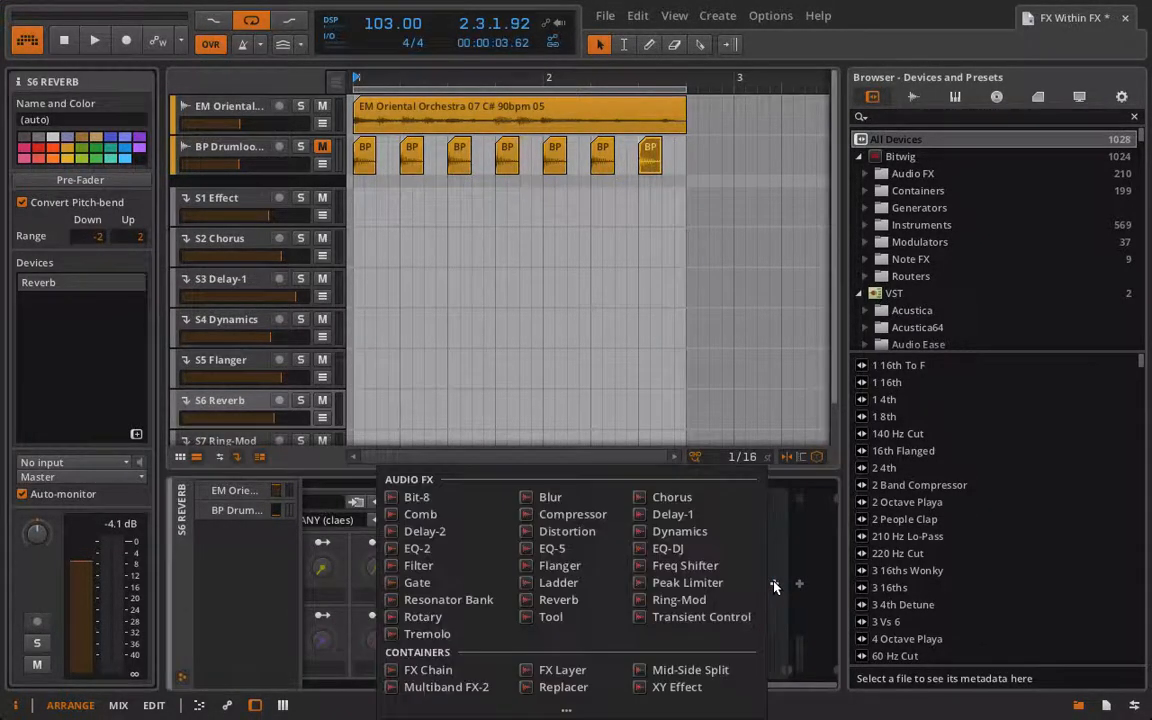
{"action": "left_click", "coordinate": [418, 497]}
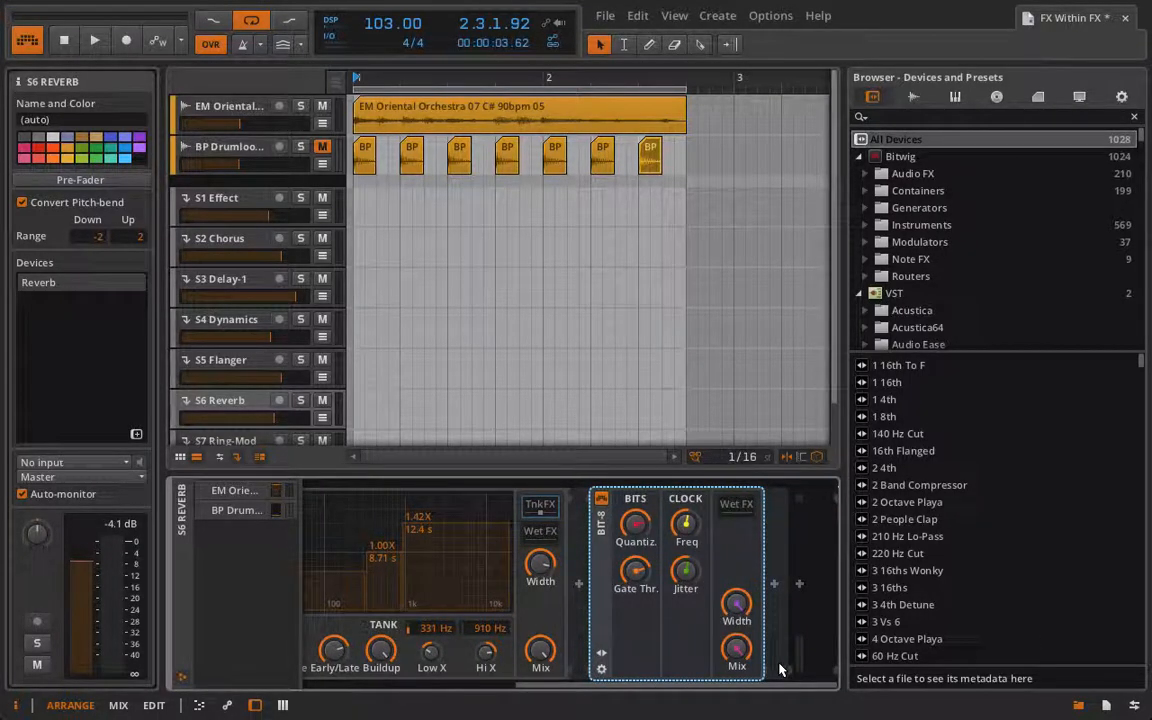
Step: Play the loop and adjust the Mix of the Bit-8 in the Tank FX chain
{"action": "key", "text": "space"}
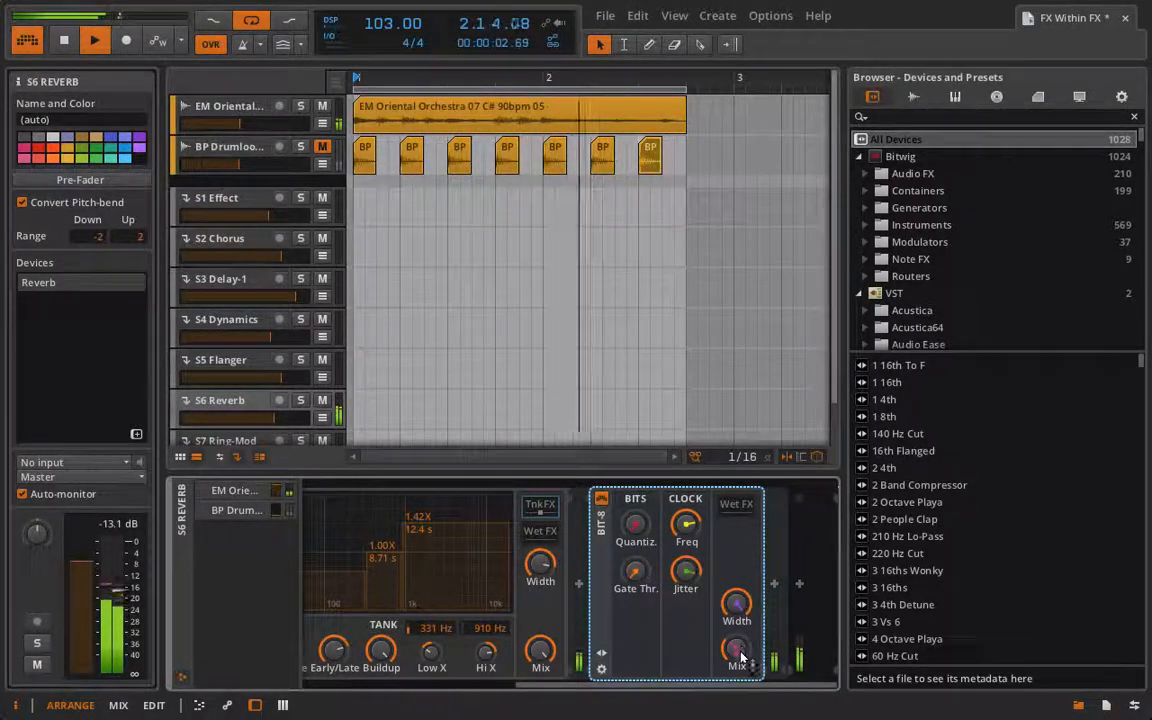
{"action": "mouse_move", "coordinate": [741, 654]}
{"action": "left_mouse_down"}
{"action": "mouse_move", "coordinate": [741, 690]}
{"action": "mouse_move", "coordinate": [741, 668]}
{"action": "left_mouse_up"}
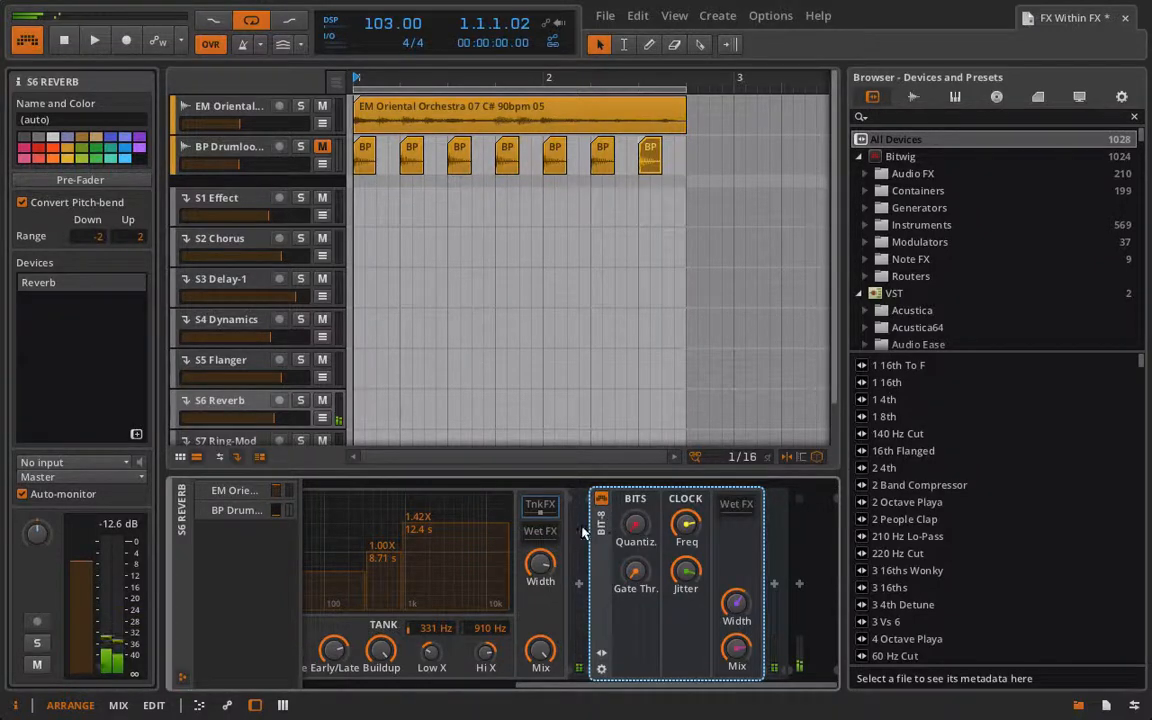
Step: Copy the Bit-8 from the Reverb's Tank FX chain into its Wet FX chain
{"action": "key", "text": "Delete"}
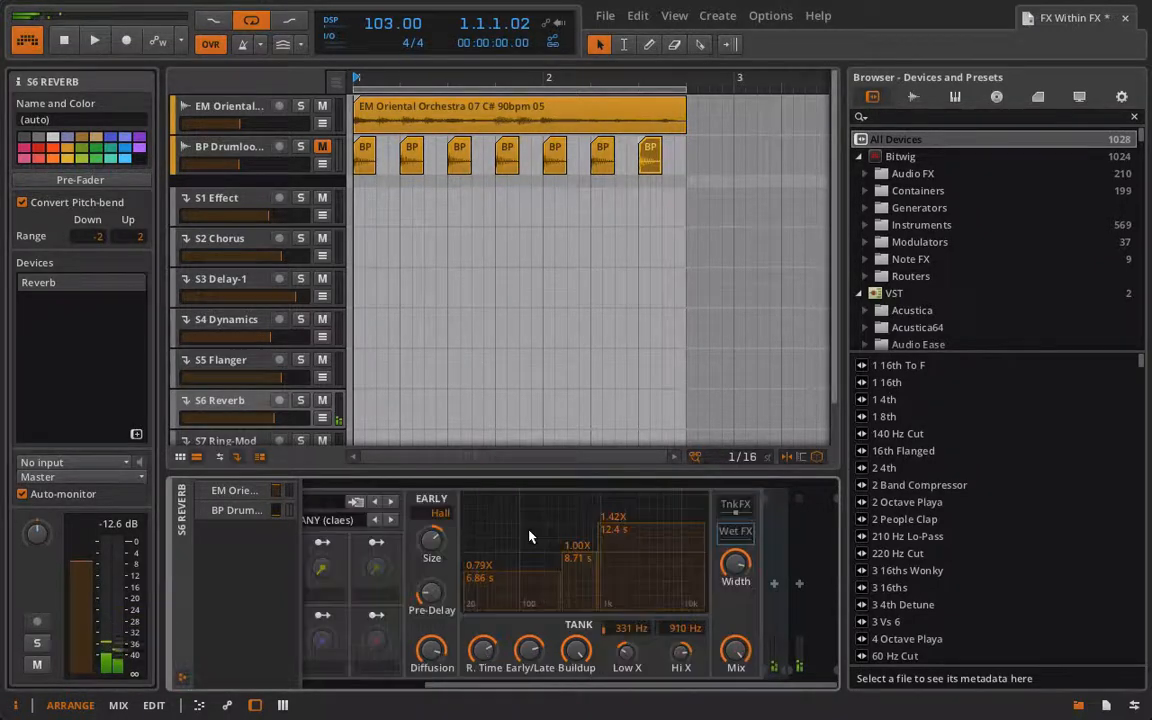
{"action": "left_click", "coordinate": [775, 586]}
{"action": "left_click", "coordinate": [755, 585]}
{"action": "left_click", "coordinate": [775, 585]}
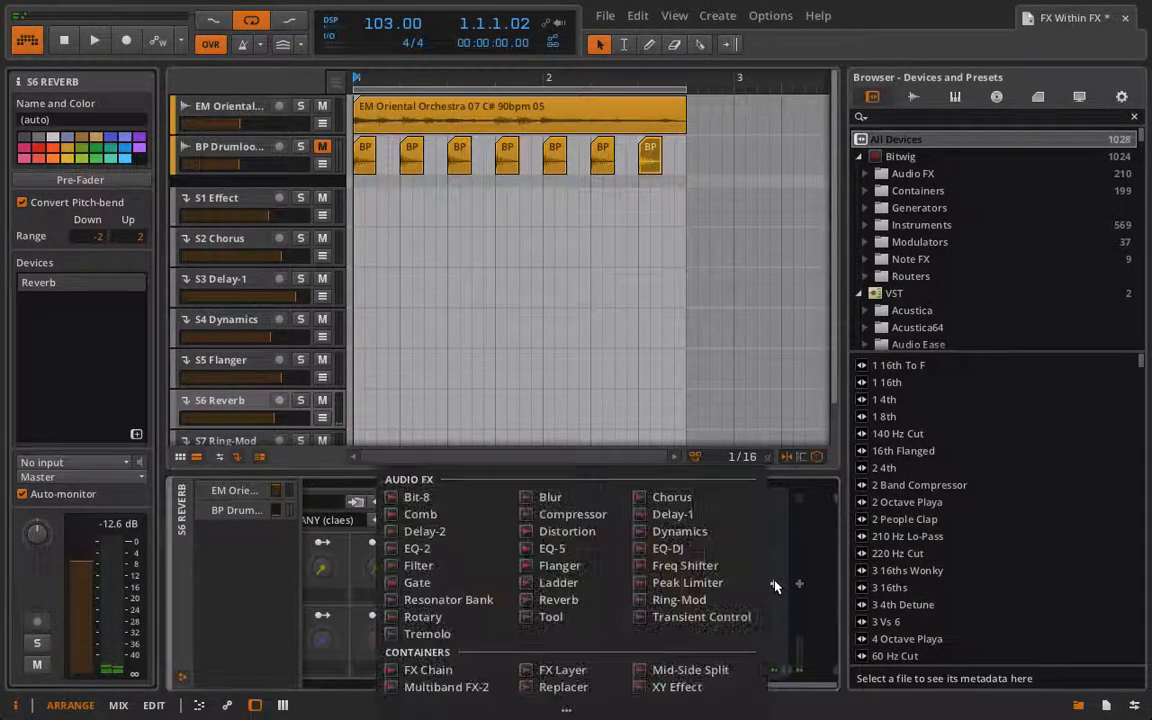
{"action": "left_click", "coordinate": [777, 586]}
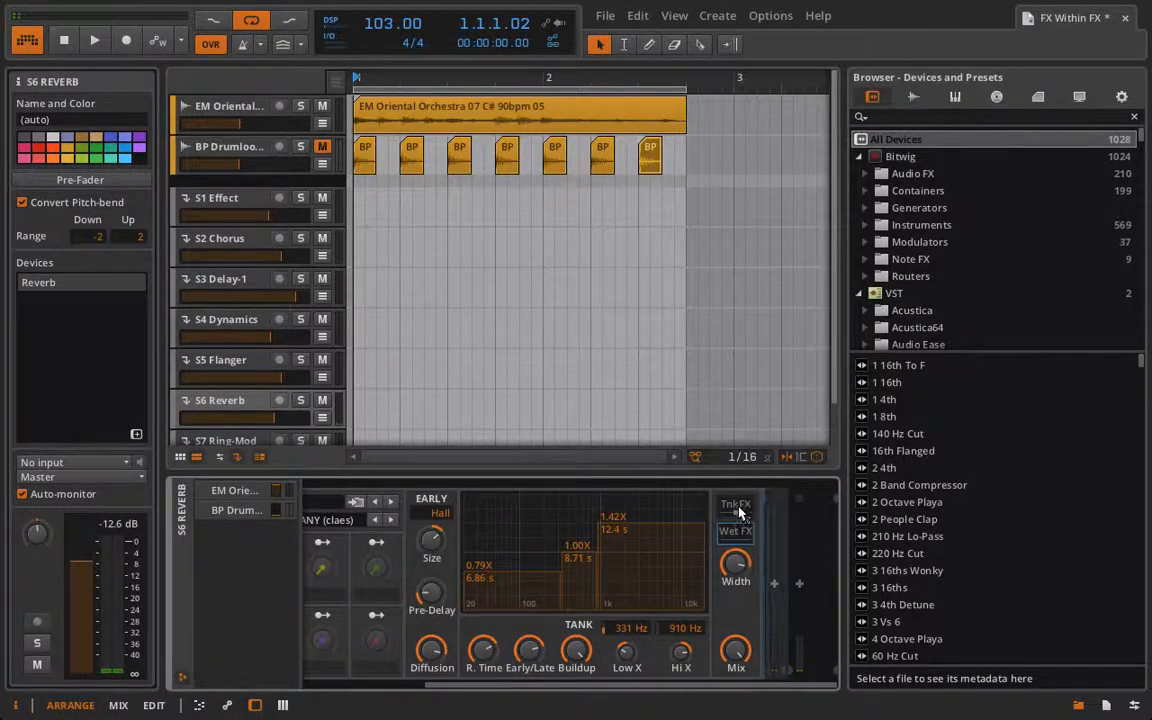
{"action": "left_click", "coordinate": [754, 528]}
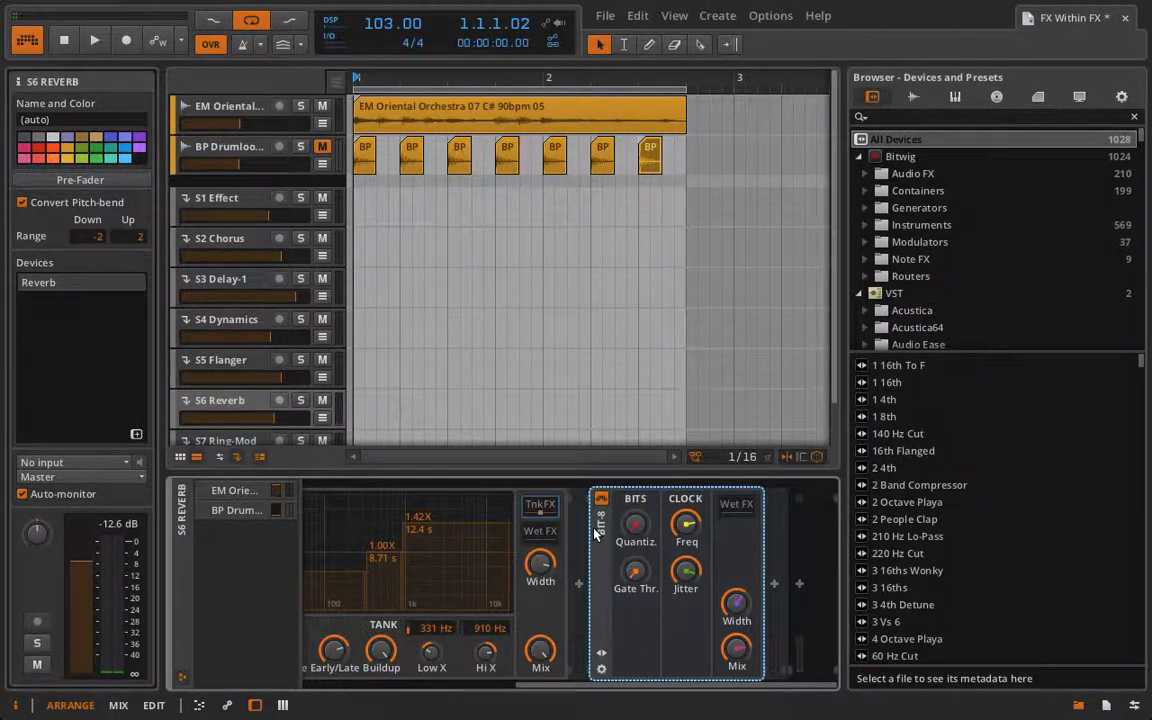
{"action": "left_click_drag", "start_coordinate": [537, 534], "coordinate": [539, 534]}
Step: During playback, switch the nested Bit-8 devices off and on to compare their effect in Tank FX and Wet FX
{"action": "key", "text": "space"}
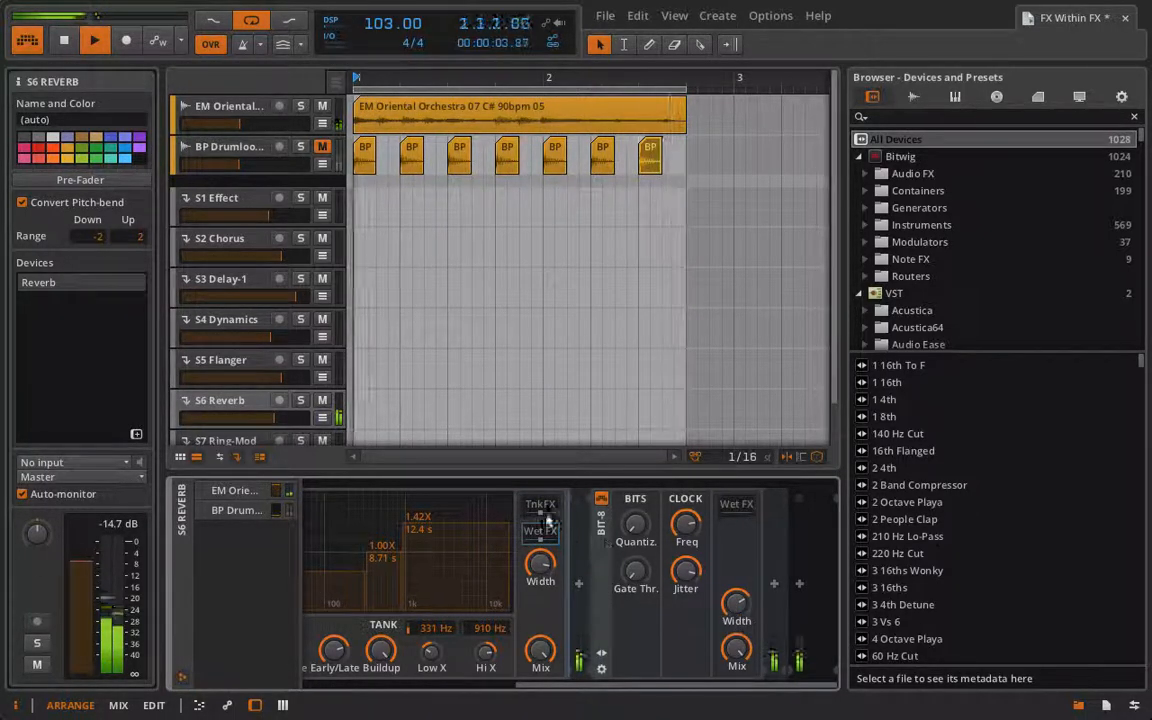
{"action": "left_click", "coordinate": [600, 499]}
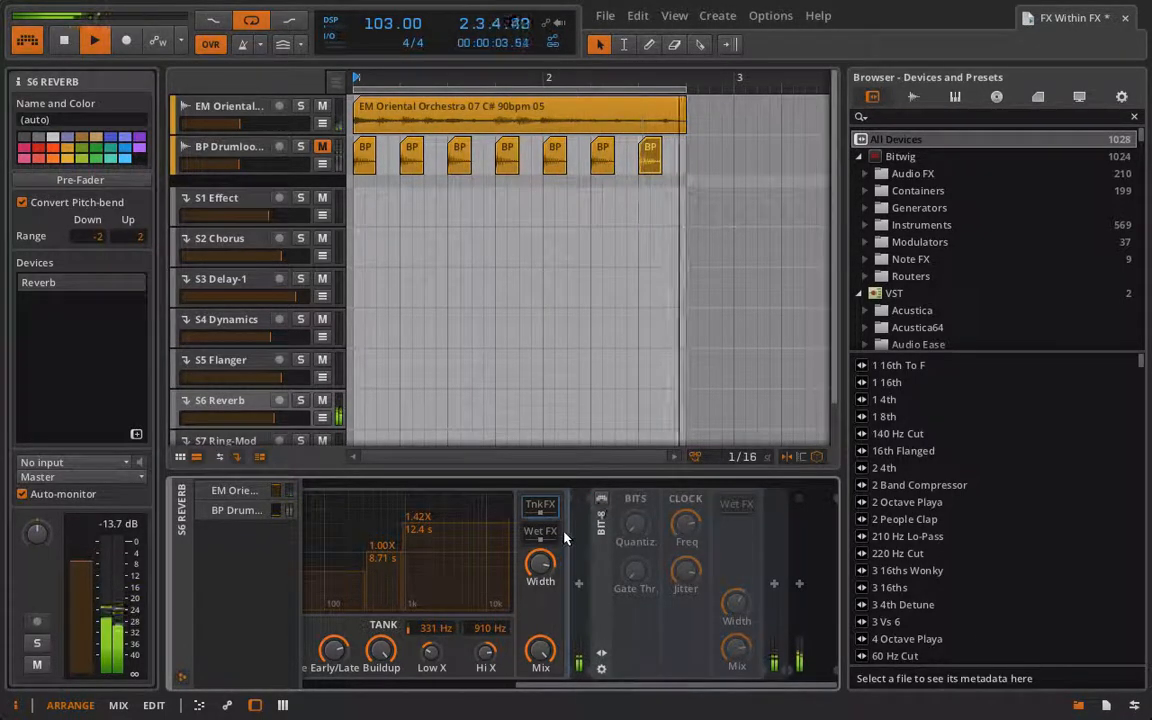
{"action": "left_click", "coordinate": [600, 499]}
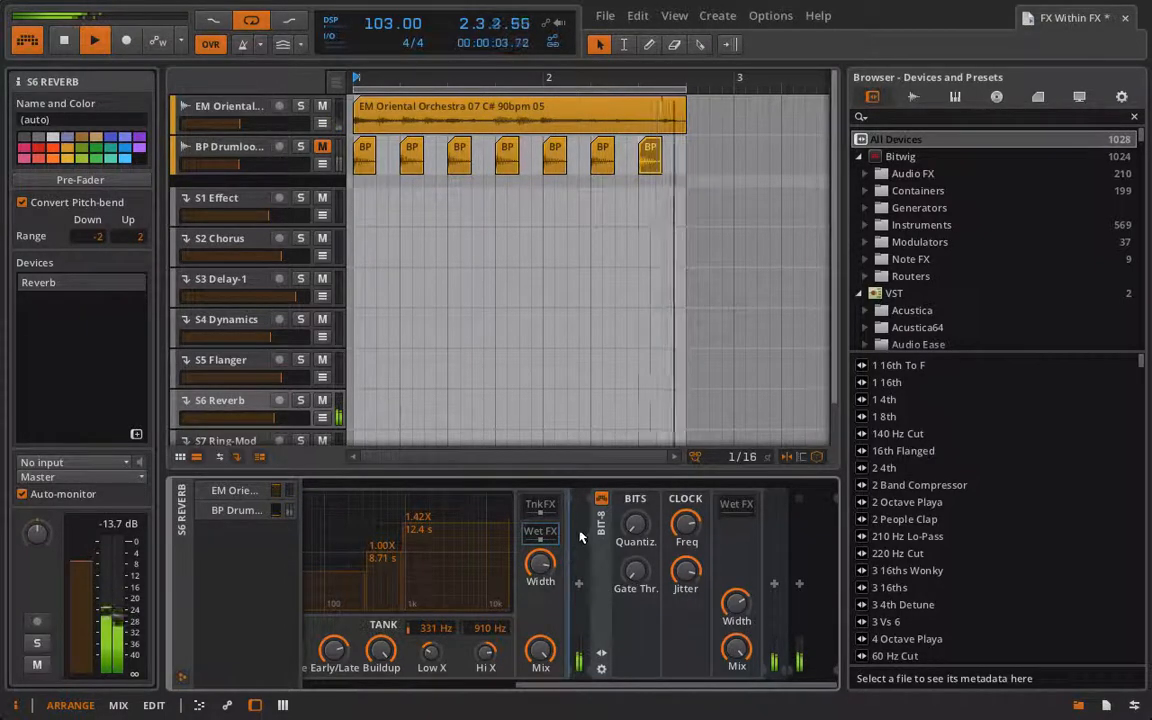
{"action": "left_click", "coordinate": [600, 499]}
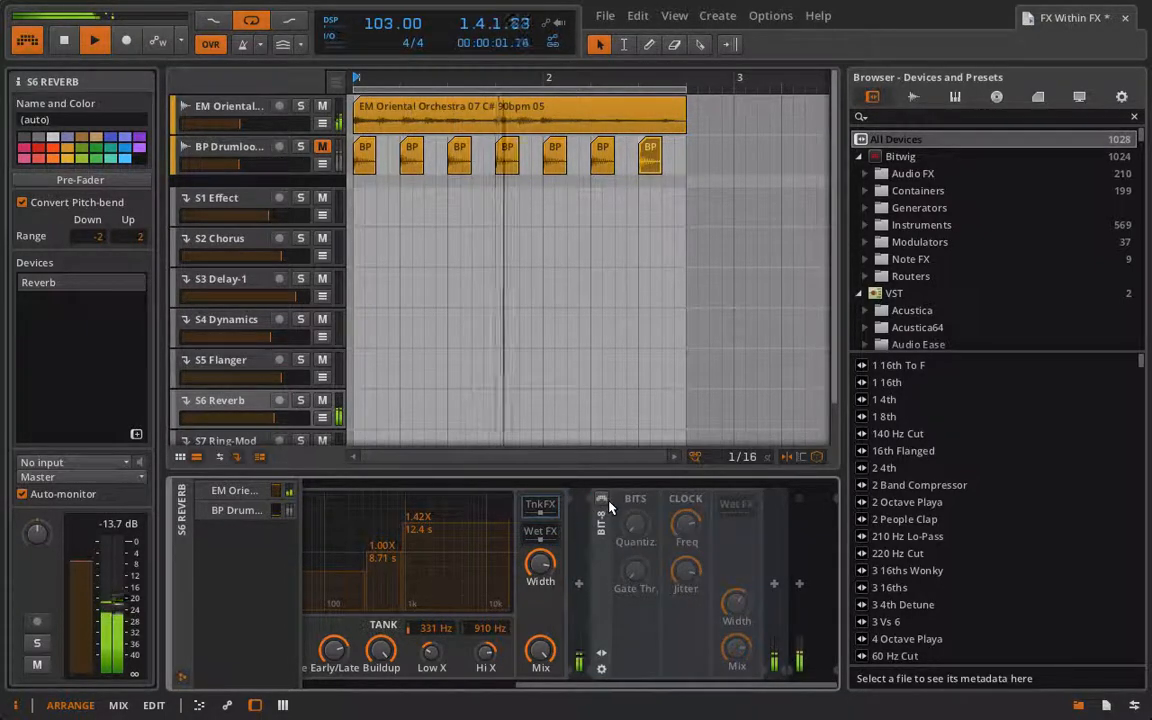
{"action": "left_click", "coordinate": [601, 499]}
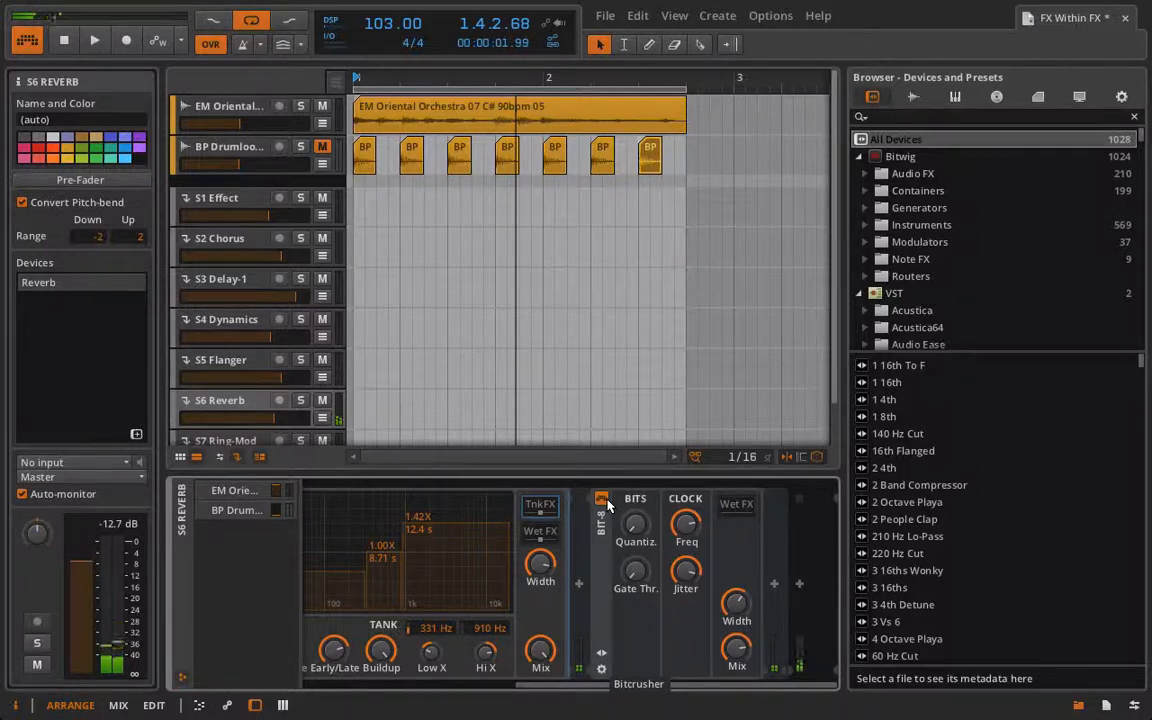
{"action": "scroll", "coordinate": [607, 503], "scroll_direction": "up", "scroll_amount": 5}
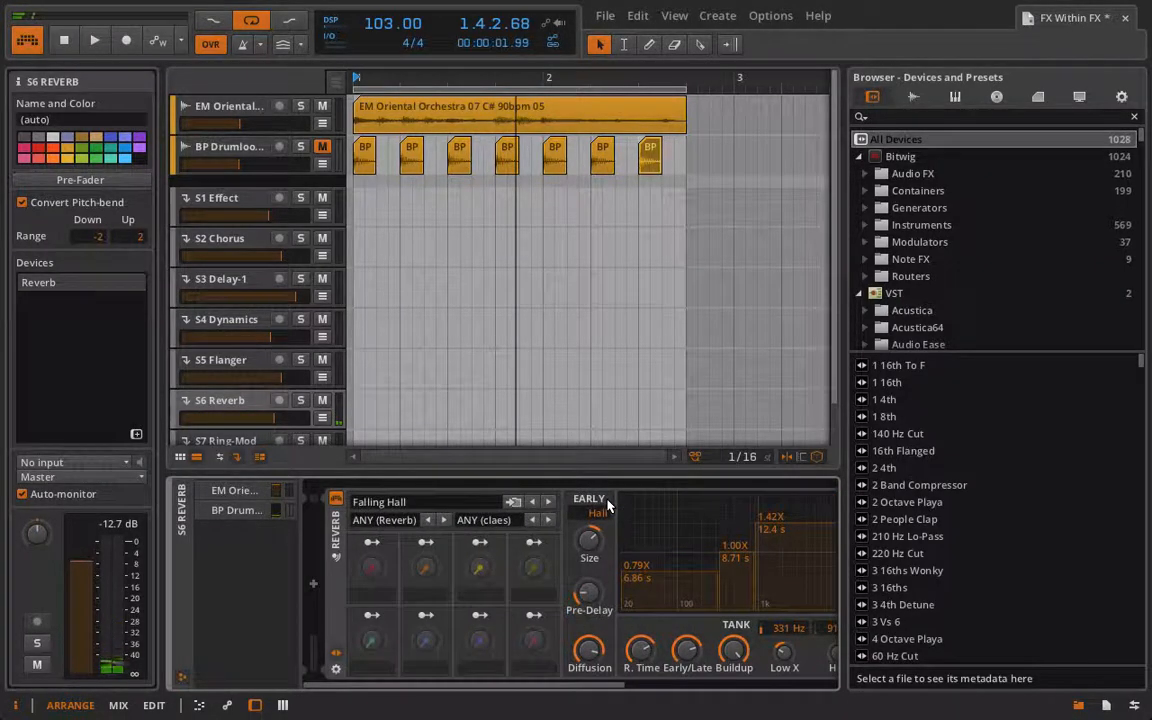
{"action": "scroll", "coordinate": [607, 503], "scroll_direction": "down", "scroll_amount": 5}
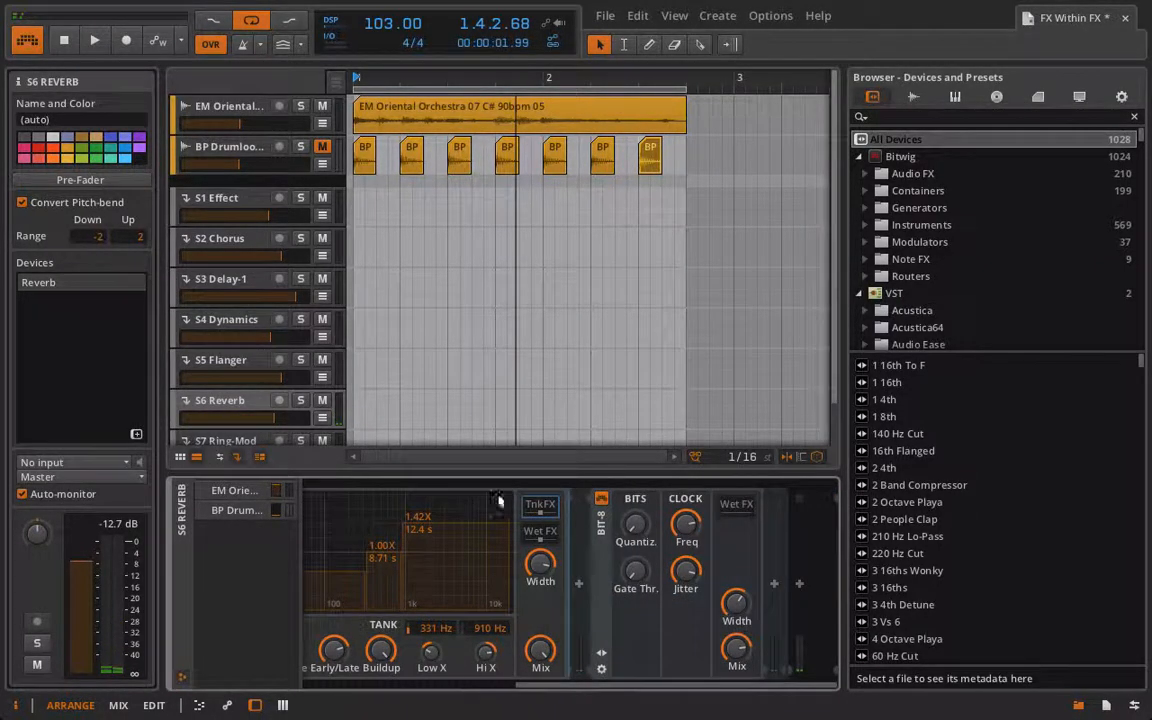
{"action": "scroll", "coordinate": [537, 570], "scroll_direction": "up", "scroll_amount": 3}
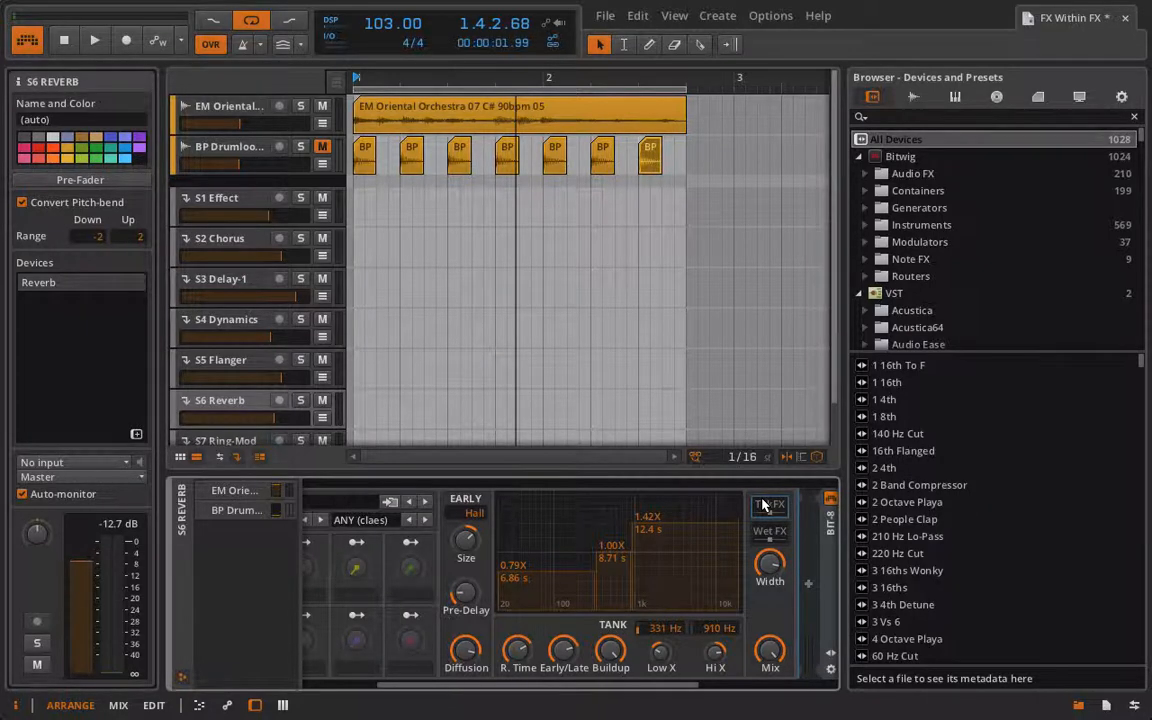
{"action": "scroll", "coordinate": [737, 542], "scroll_direction": "up", "scroll_amount": 2}
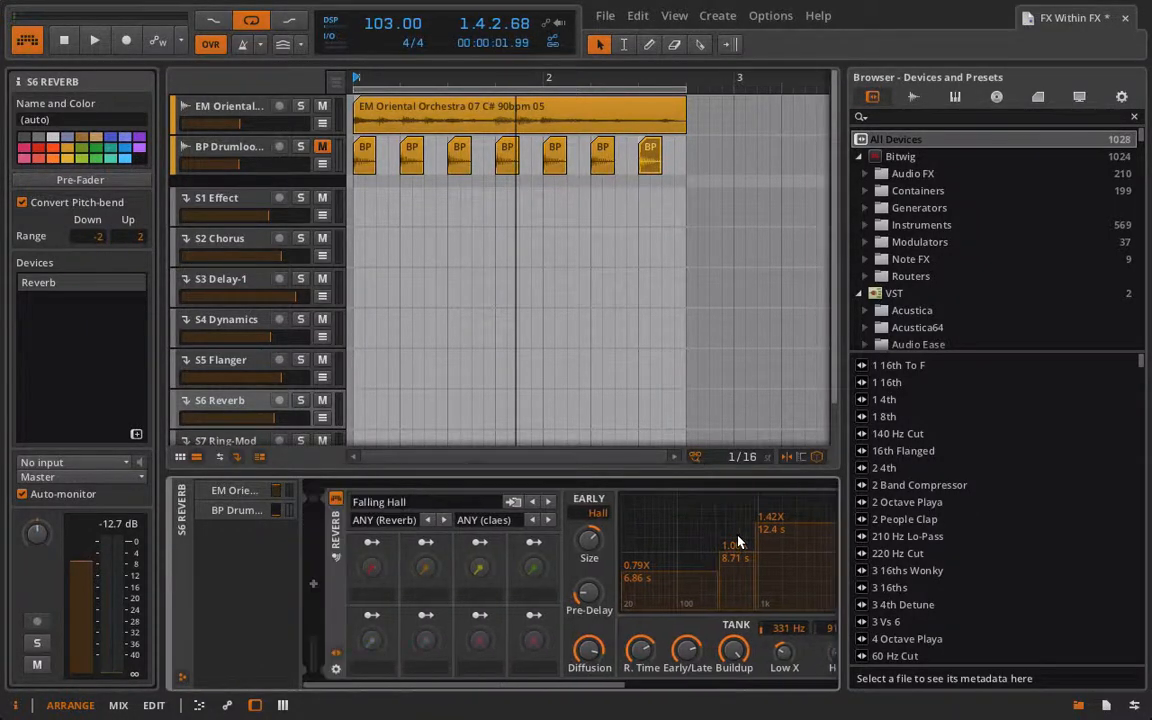
{"action": "left_click", "coordinate": [337, 541]}
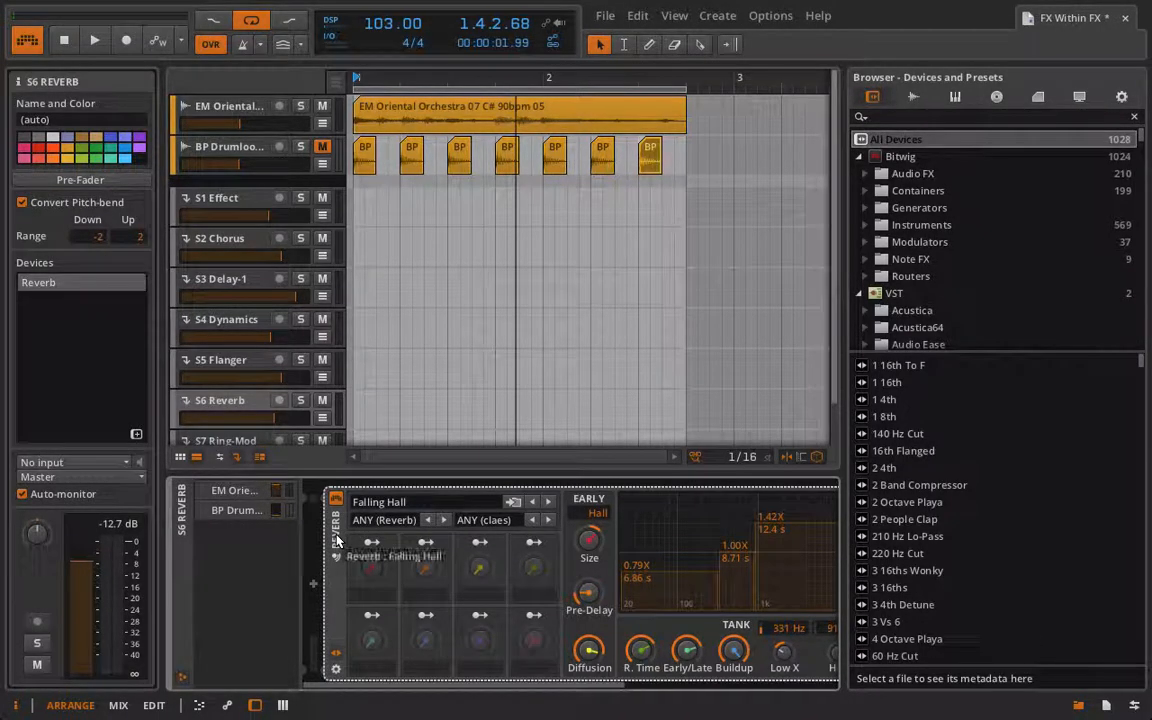
Step: Turn the EM Oriental Orchestra track's send to S6 Reverb all the way down
{"action": "left_click", "coordinate": [202, 104]}
{"action": "scroll", "coordinate": [80, 374], "scroll_direction": "down", "scroll_amount": 3}
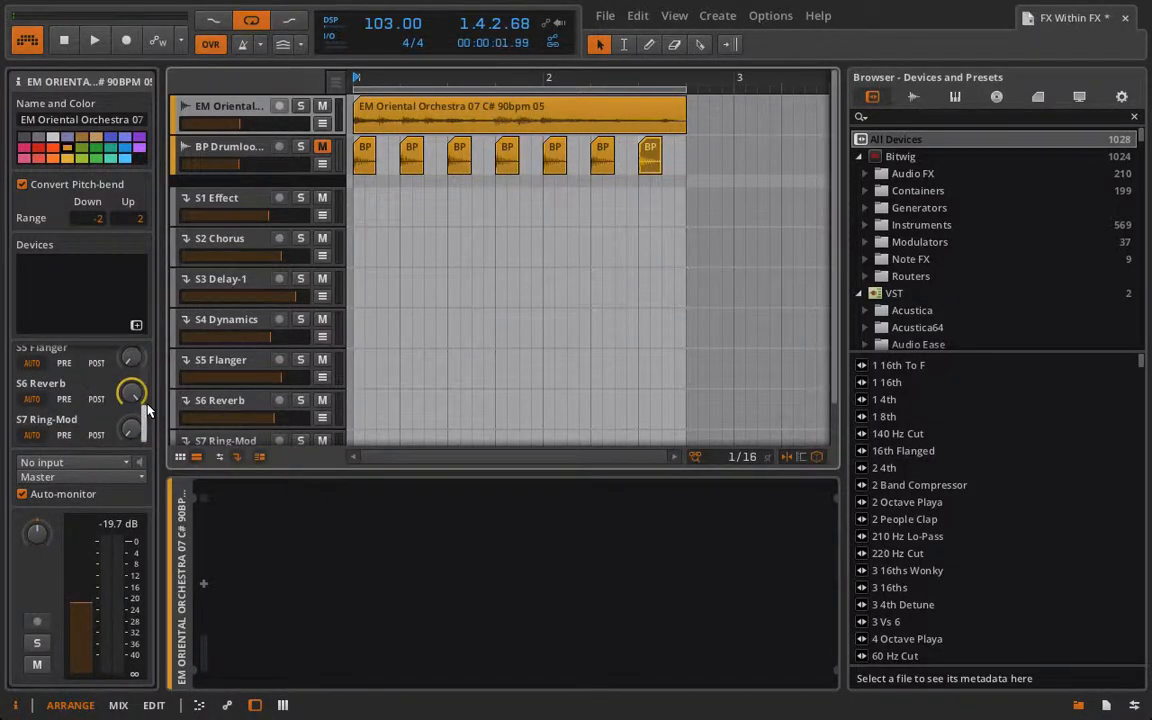
{"action": "scroll", "coordinate": [216, 274], "scroll_direction": "down", "scroll_amount": 2}
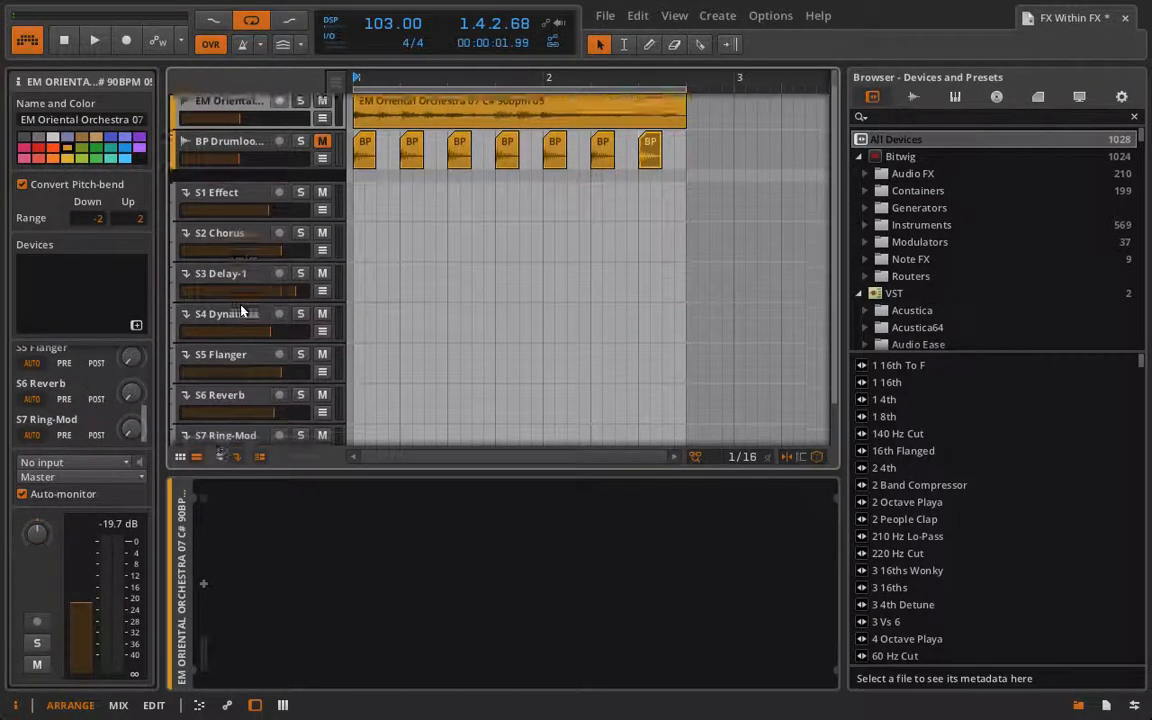
Step: Select the S7 Ring-Mod track and show the Ring-Mod's Pre FX chain
{"action": "left_click", "coordinate": [229, 373]}
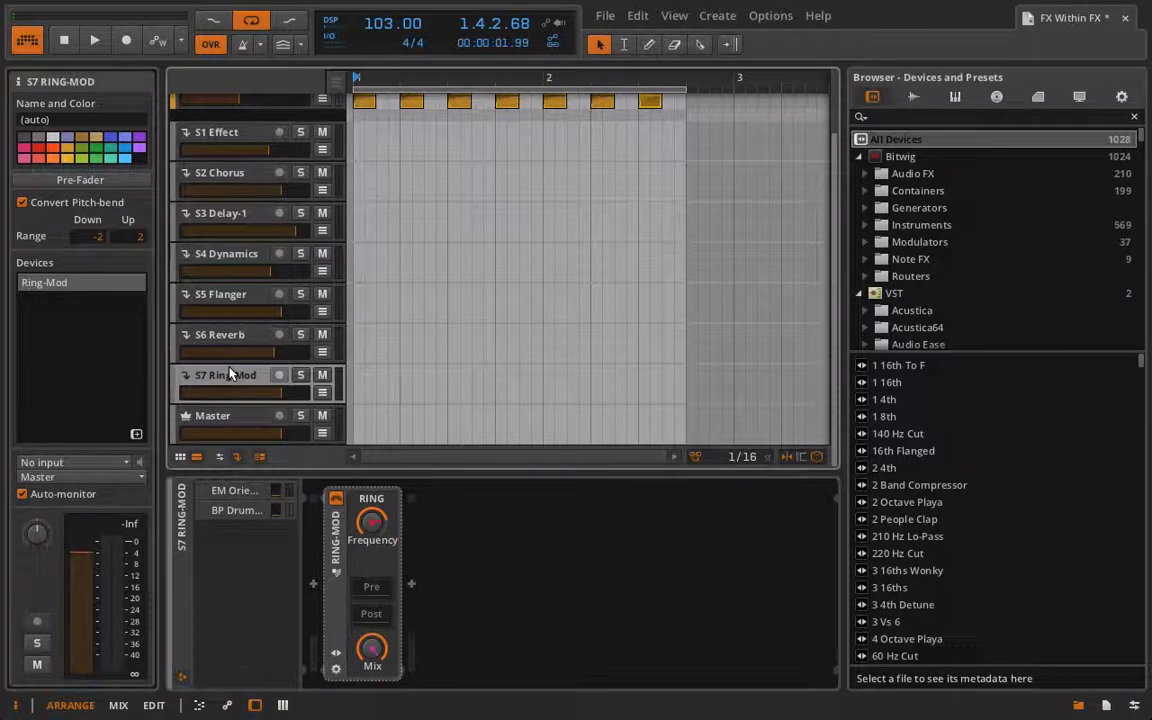
{"action": "left_click", "coordinate": [390, 594]}
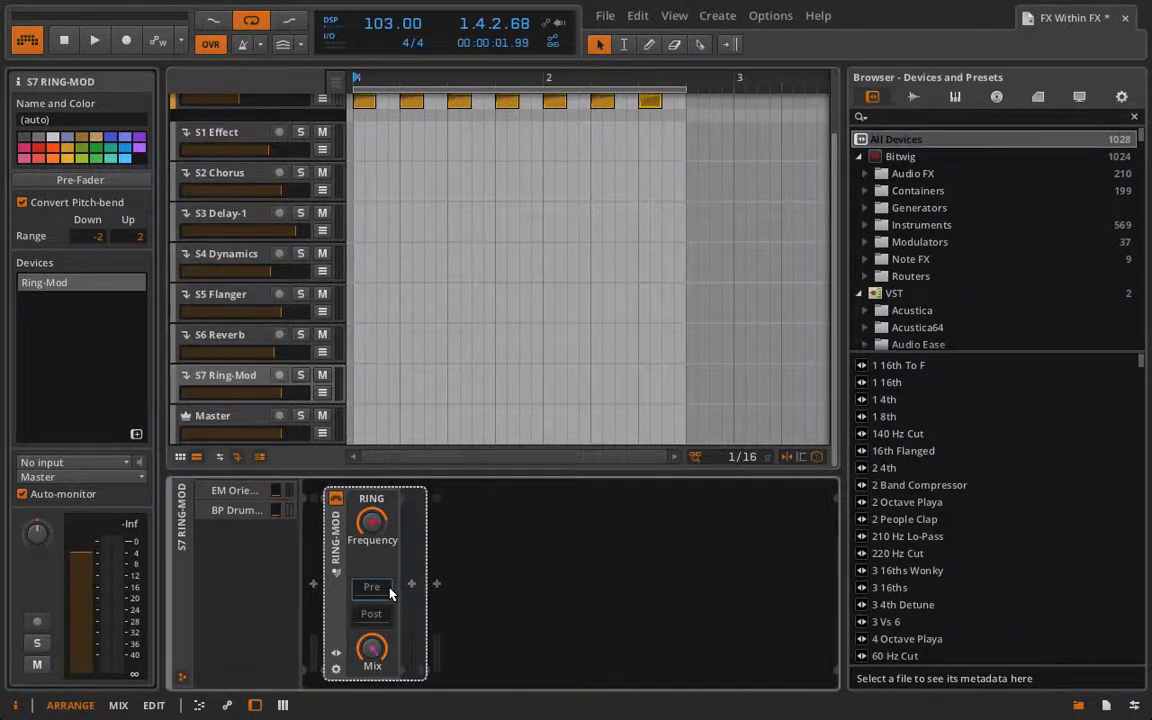
{"action": "left_click", "coordinate": [371, 615]}
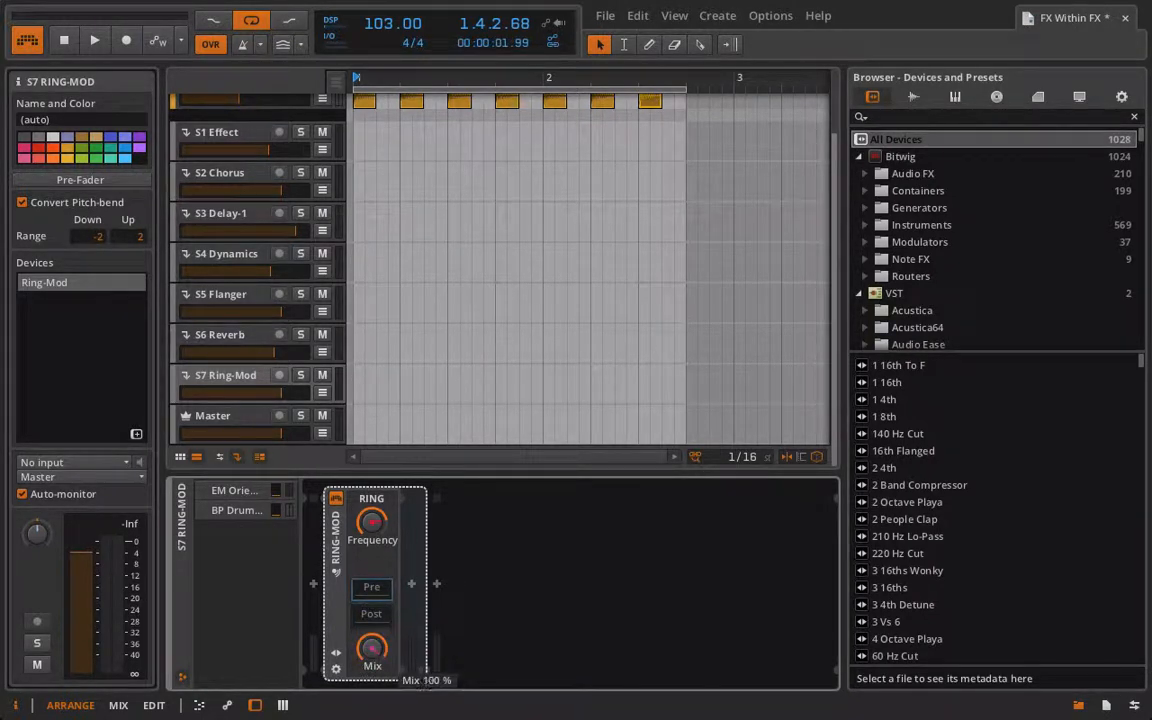
Step: Raise the EM Oriental Orchestra track's send to S7 Ring-Mod to 0 dB, and solo the S7 Ring-Mod track
{"action": "scroll", "coordinate": [403, 280], "scroll_direction": "up", "scroll_amount": 2}
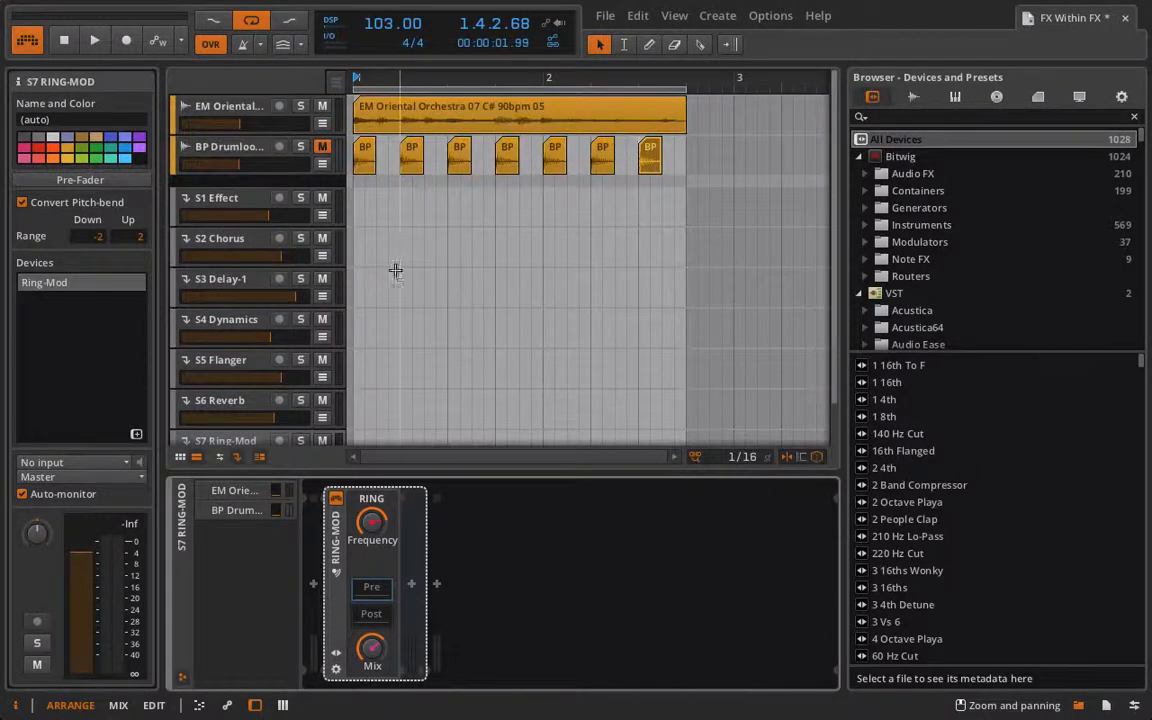
{"action": "left_click", "coordinate": [237, 108]}
{"action": "scroll", "coordinate": [88, 377], "scroll_direction": "down", "scroll_amount": 3}
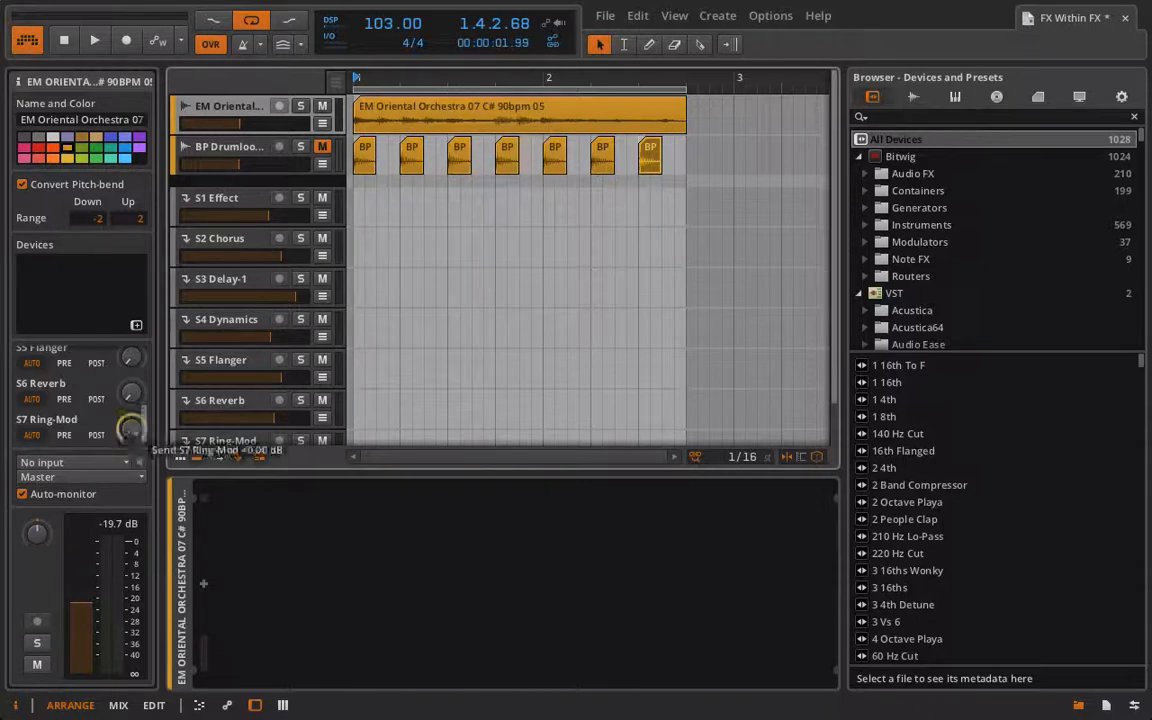
{"action": "scroll", "coordinate": [236, 167], "scroll_direction": "down", "scroll_amount": 2}
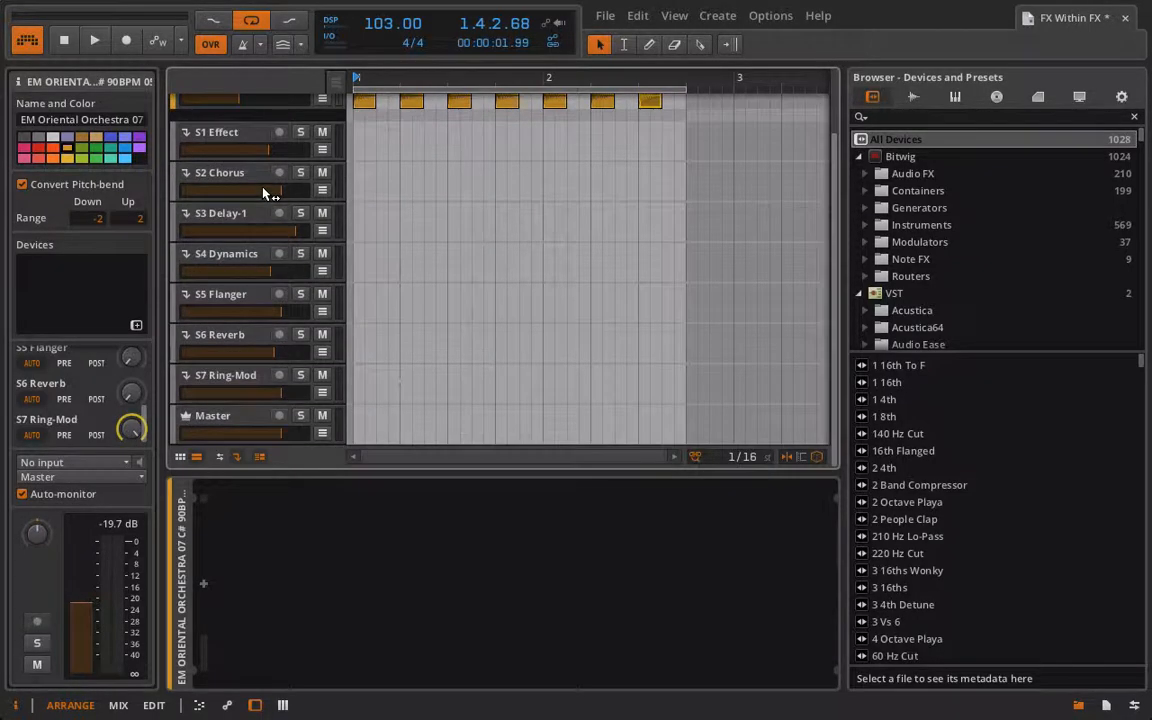
{"action": "left_click", "coordinate": [299, 374]}
{"action": "scroll", "coordinate": [268, 276], "scroll_direction": "up", "scroll_amount": 2}
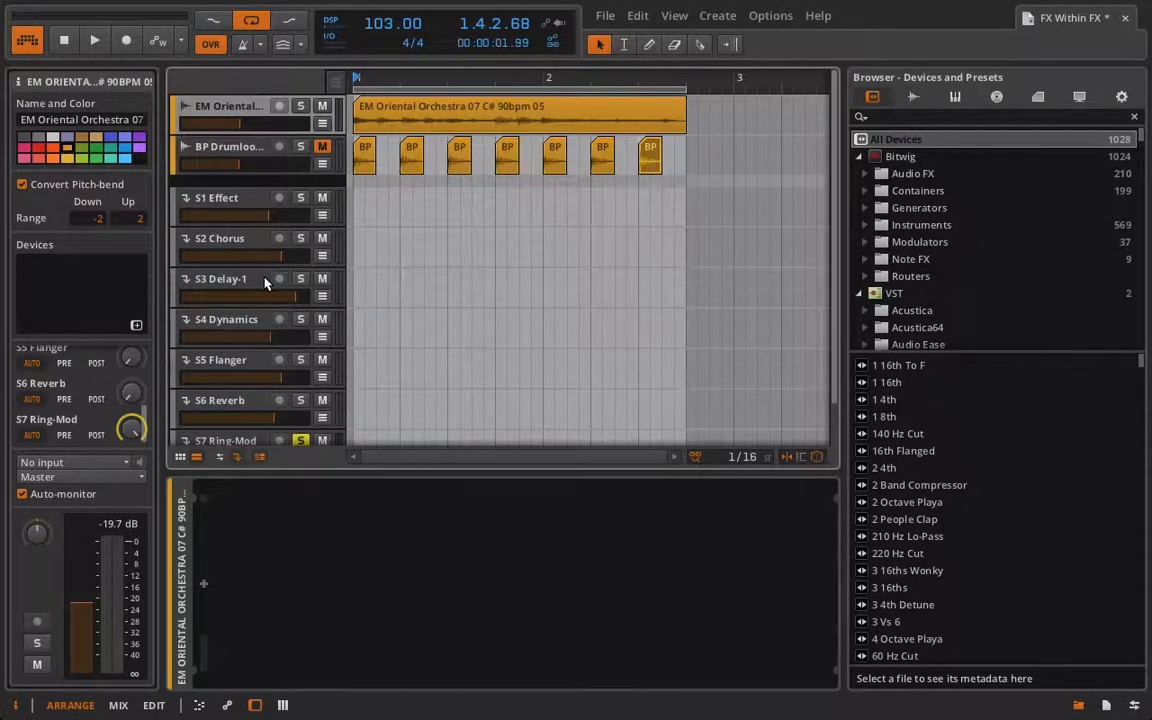
Step: Start playback and bring up the devices of the soloed S7 Ring-Mod track
{"action": "key", "text": "space"}
{"action": "scroll", "coordinate": [248, 233], "scroll_direction": "down", "scroll_amount": 1}
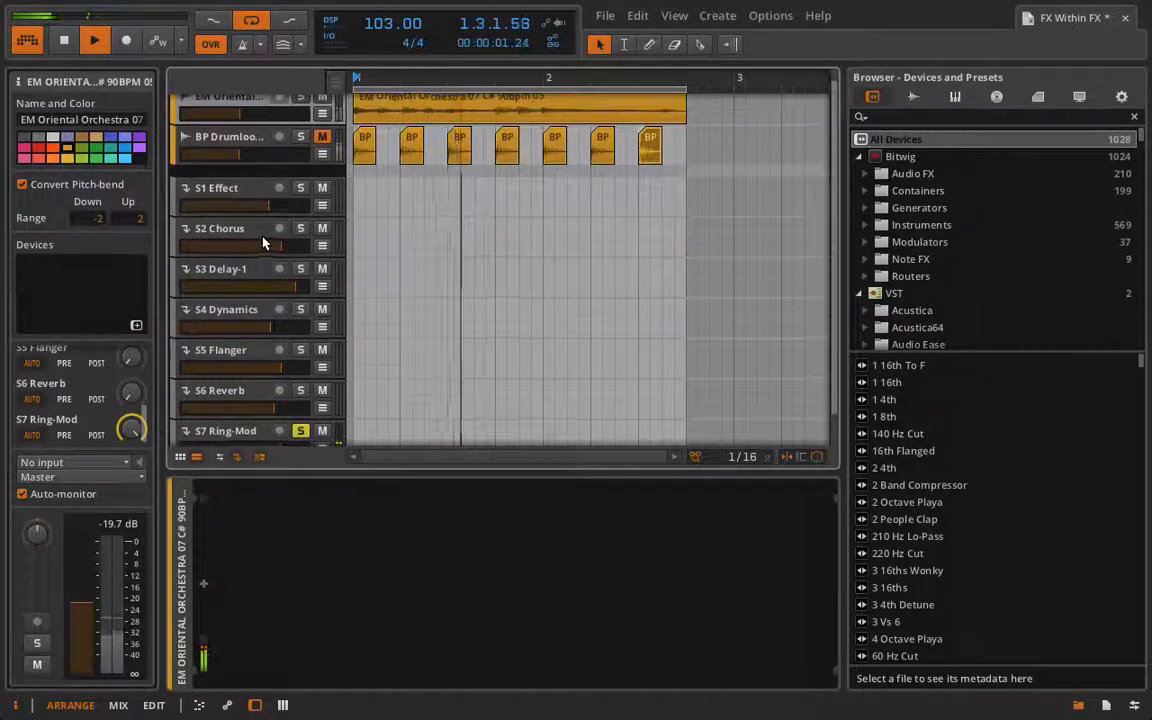
{"action": "scroll", "coordinate": [236, 212], "scroll_direction": "down", "scroll_amount": 1}
{"action": "left_click", "coordinate": [224, 378]}
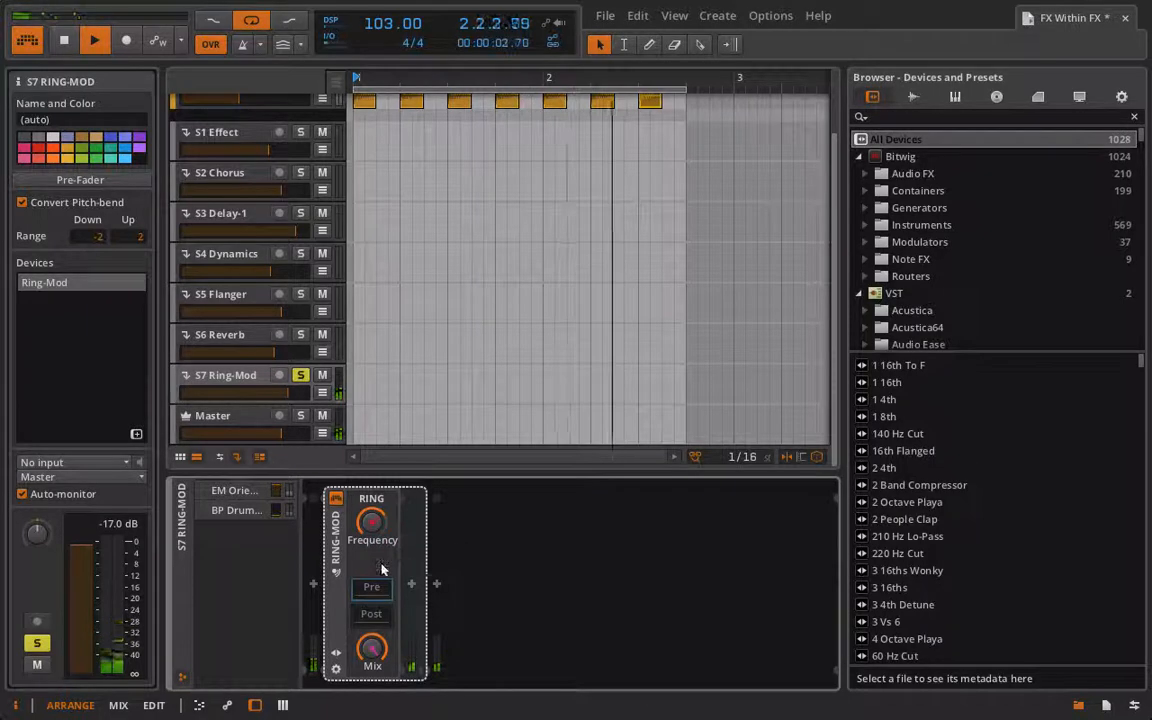
Step: Insert a Freq Shifter in the Ring-Mod's Pre FX chain, and adjust its Range and Shift during playback
{"action": "left_click", "coordinate": [411, 584]}
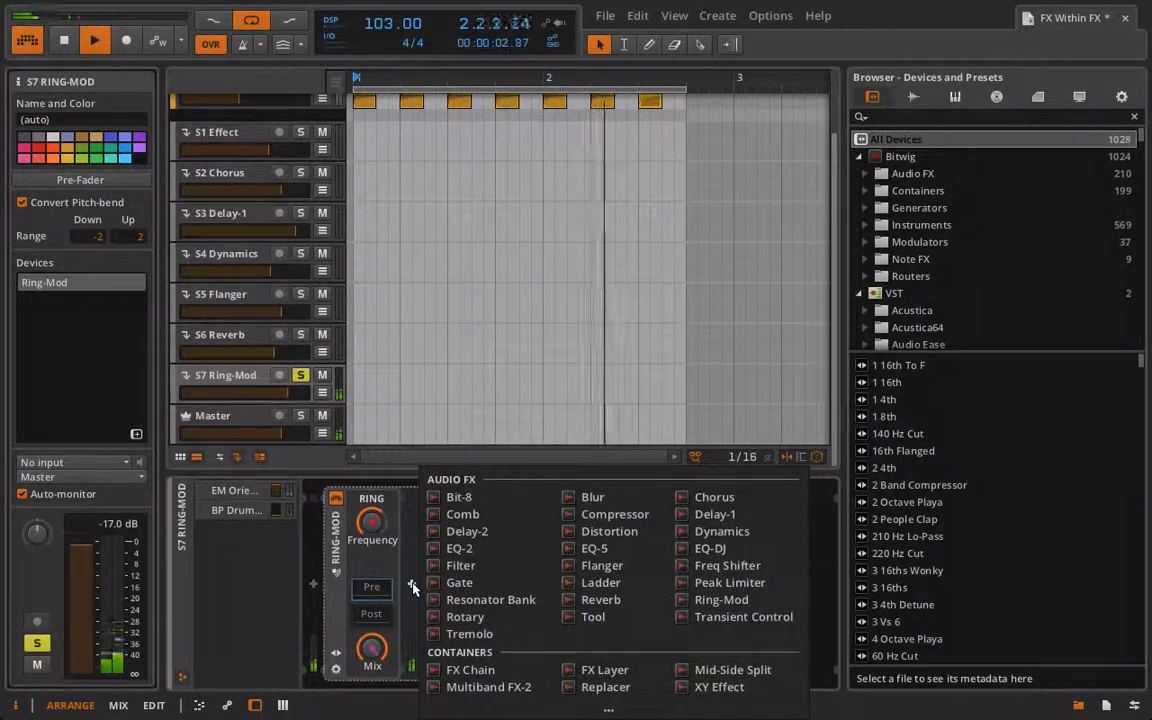
{"action": "left_click", "coordinate": [725, 566]}
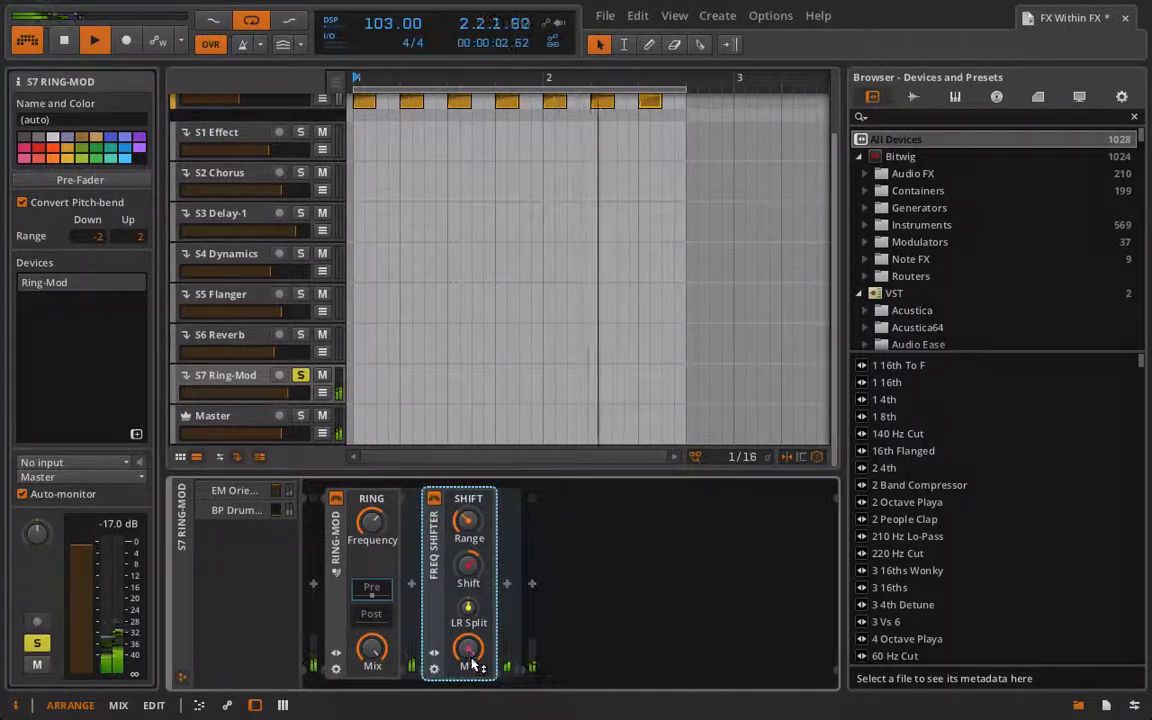
{"action": "left_click_drag", "start_coordinate": [469, 566], "coordinate": [468, 516]}
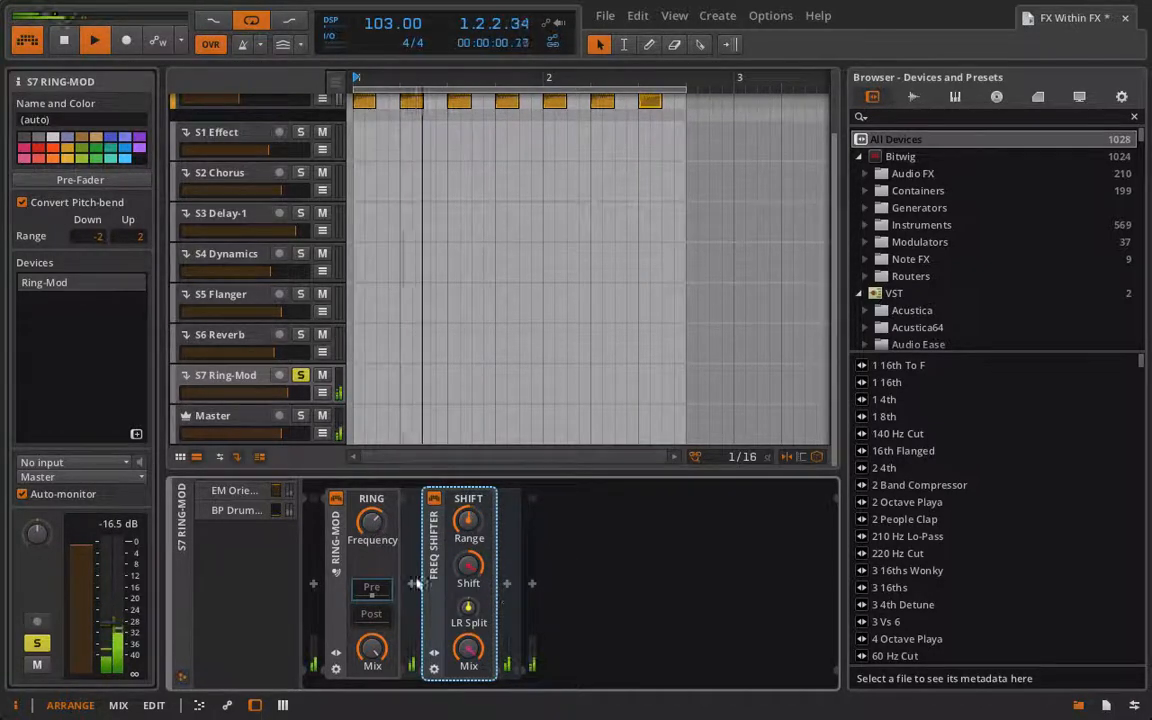
Step: Insert a Freq Shifter in the Ring-Mod's Post FX chain and adjust its LR Split during playback
{"action": "key", "text": "Delete"}
{"action": "left_click", "coordinate": [412, 583]}
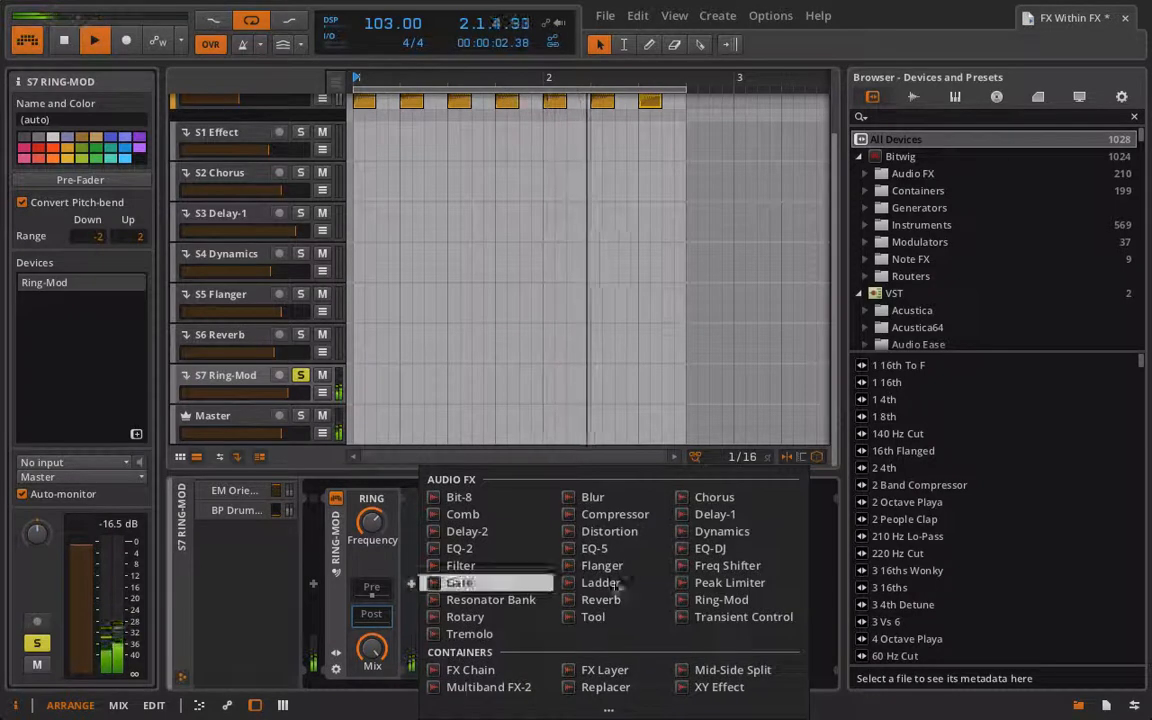
{"action": "left_click", "coordinate": [735, 565]}
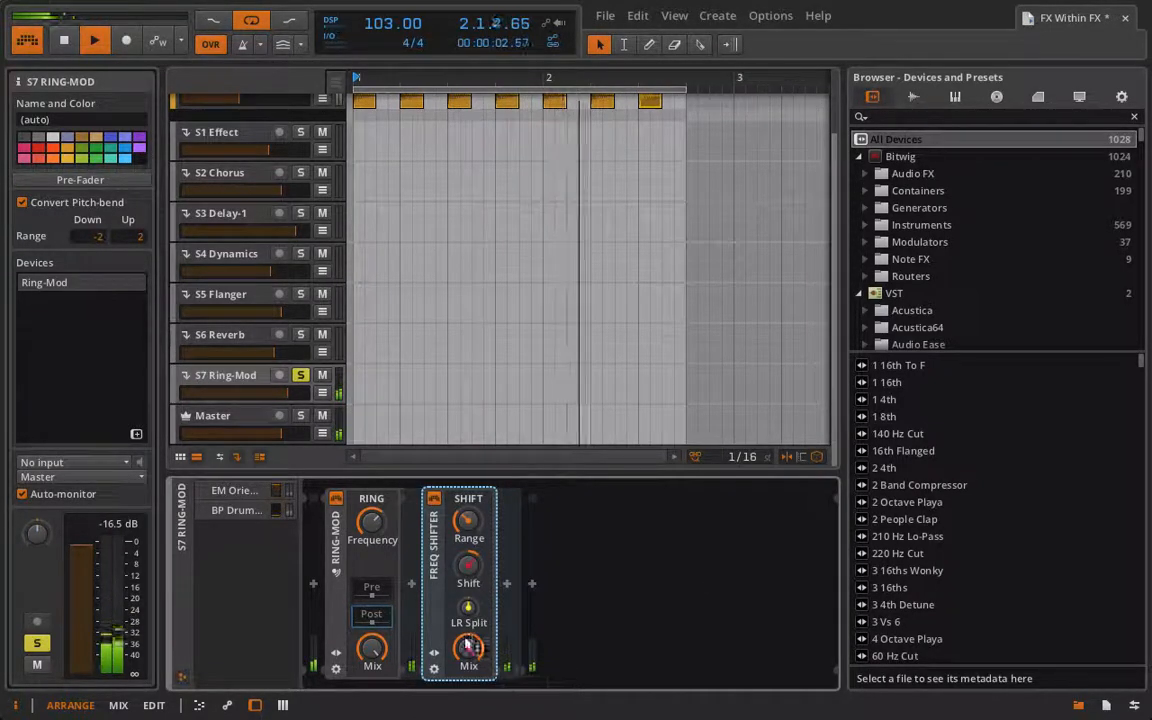
{"action": "left_click_drag", "start_coordinate": [468, 608], "coordinate": [468, 680]}
{"action": "left_click_drag", "start_coordinate": [468, 608], "coordinate": [468, 578]}
Step: Adjust the Range of the Pre chain's Freq Shifter, and set the Post chain's Freq Shifter to a new LR Split and -26.0 % Shift
{"action": "left_click", "coordinate": [371, 588]}
{"action": "mouse_move", "coordinate": [468, 521]}
{"action": "left_mouse_down"}
{"action": "mouse_move", "coordinate": [468, 498]}
{"action": "mouse_move", "coordinate": [445, 532]}
{"action": "mouse_move", "coordinate": [445, 518]}
{"action": "mouse_move", "coordinate": [468, 532]}
{"action": "left_mouse_up"}
{"action": "left_click", "coordinate": [366, 617]}
{"action": "left_click_drag", "start_coordinate": [468, 608], "coordinate": [468, 617]}
{"action": "left_click_drag", "start_coordinate": [469, 570], "coordinate": [469, 590]}
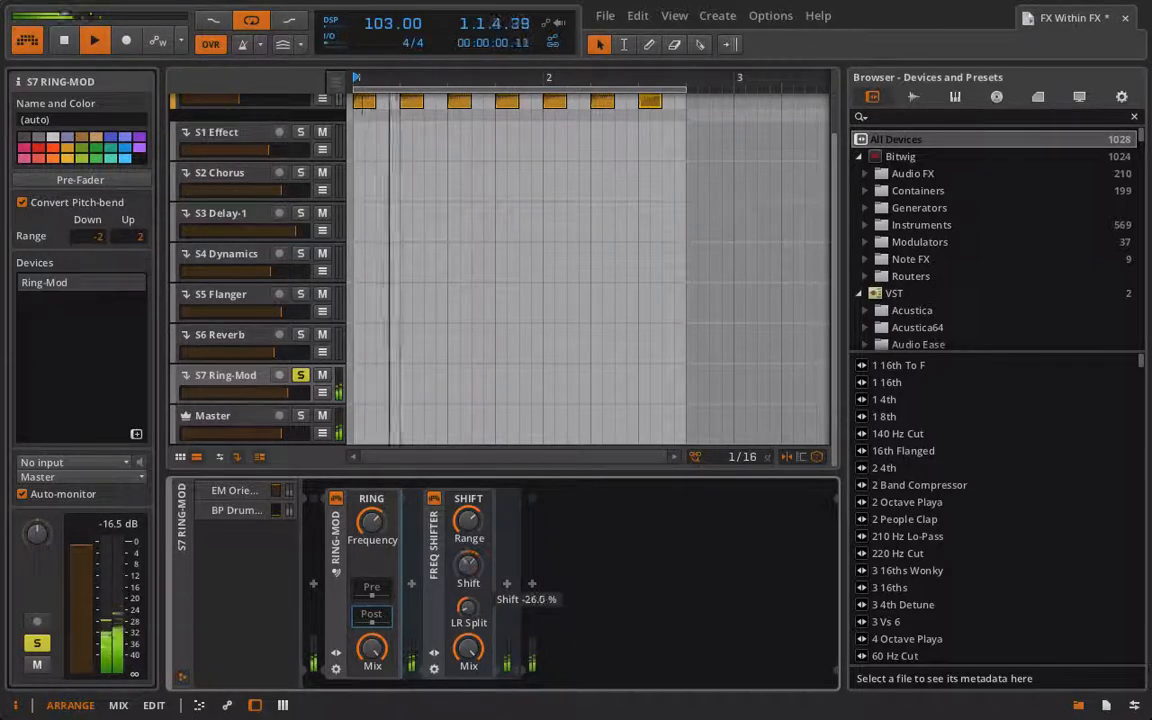
Step: Insert a Reverb after the Freq Shifter in the Ring-Mod's Post FX chain
{"action": "left_click", "coordinate": [506, 585]}
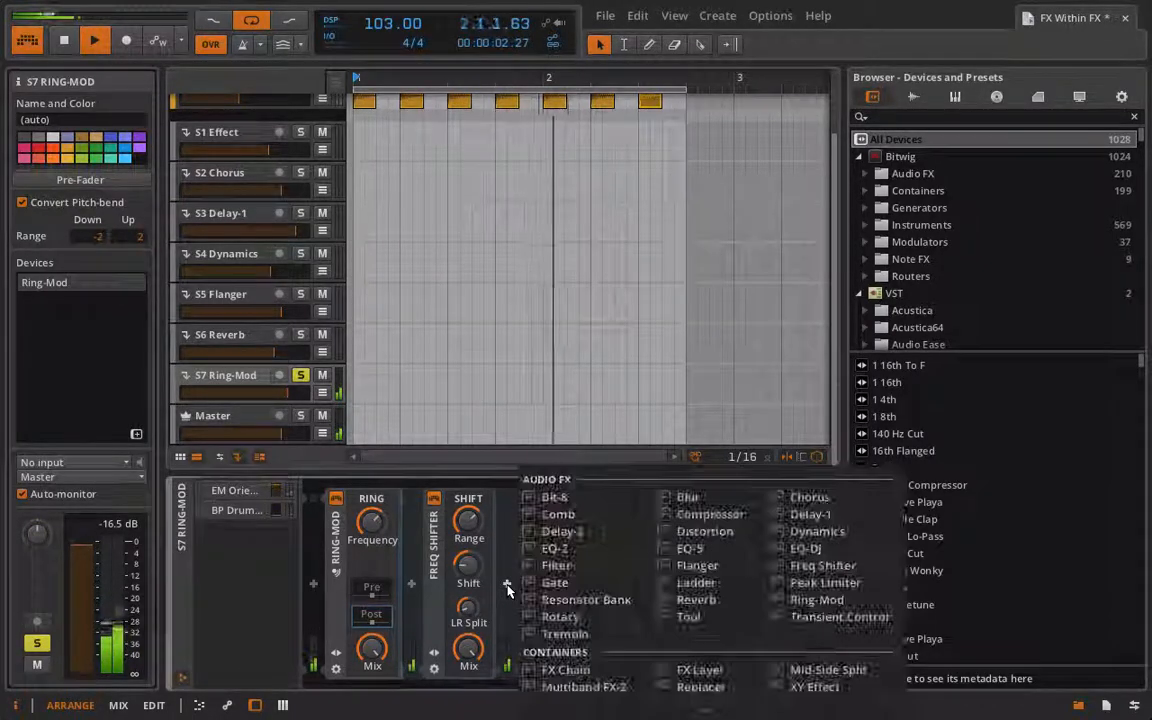
{"action": "left_click", "coordinate": [696, 599]}
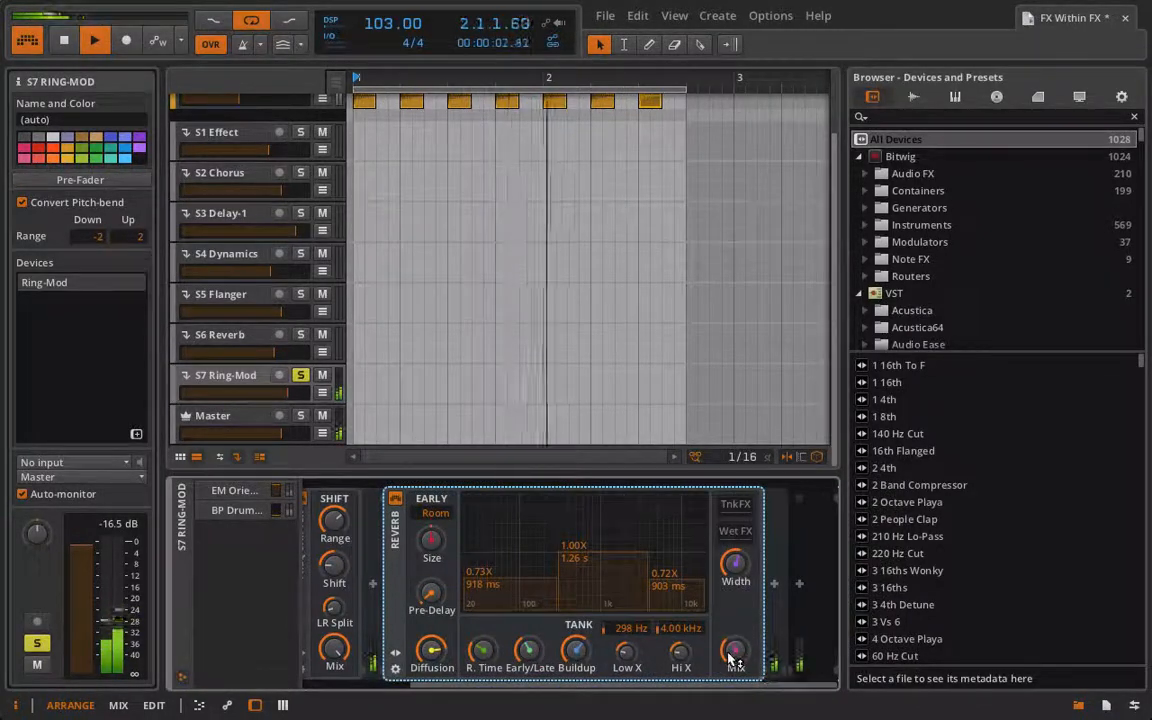
{"action": "scroll", "coordinate": [550, 630], "scroll_direction": "left", "scroll_amount": 3}
Step: Show the Ring-Mod's Pre FX chain and insert a Delay-2 after its Freq Shifter
{"action": "key", "text": "Delete"}
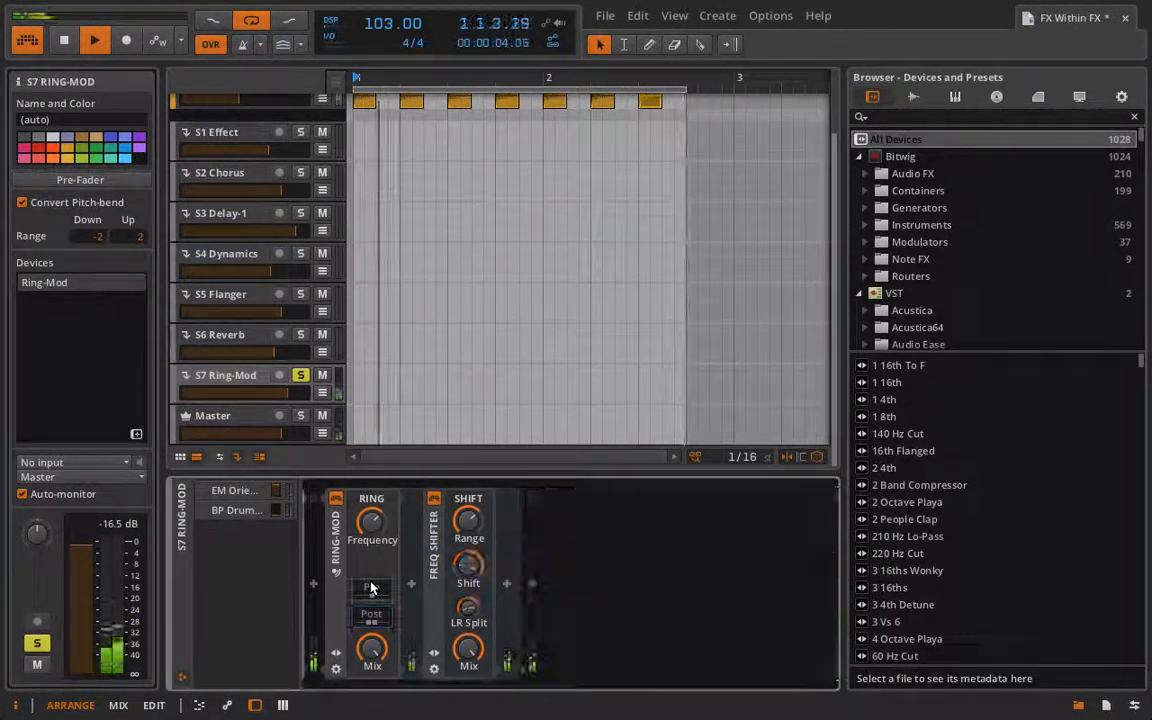
{"action": "left_click", "coordinate": [507, 584]}
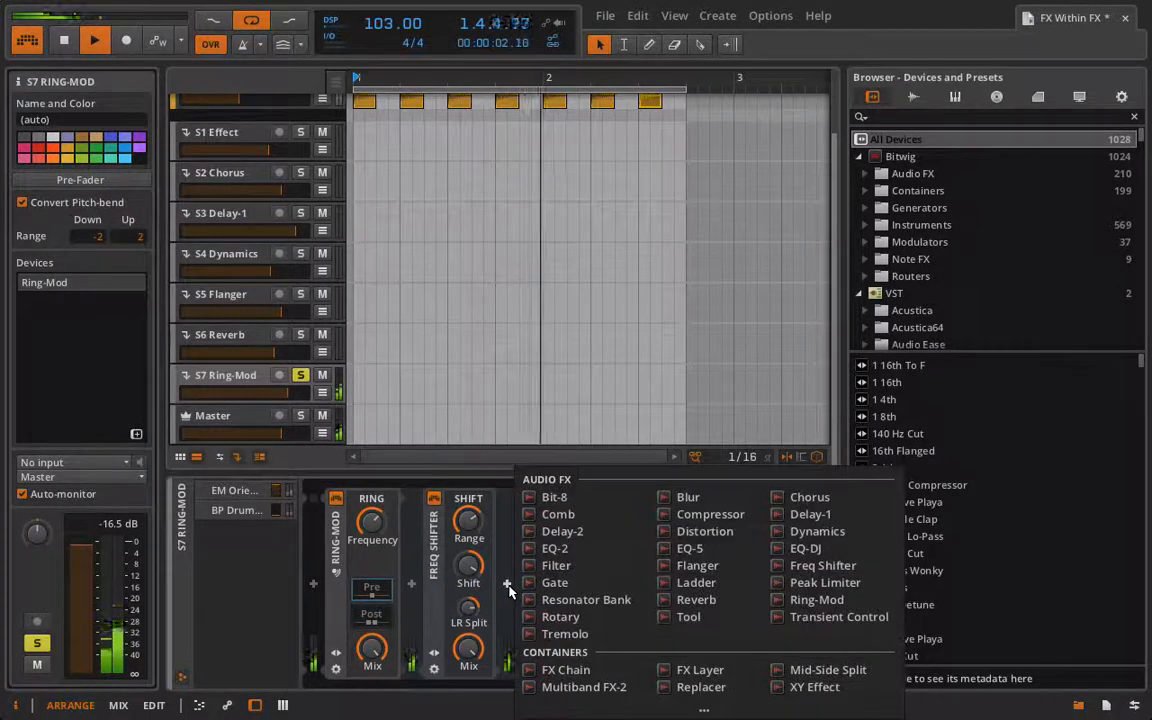
{"action": "left_click", "coordinate": [562, 531]}
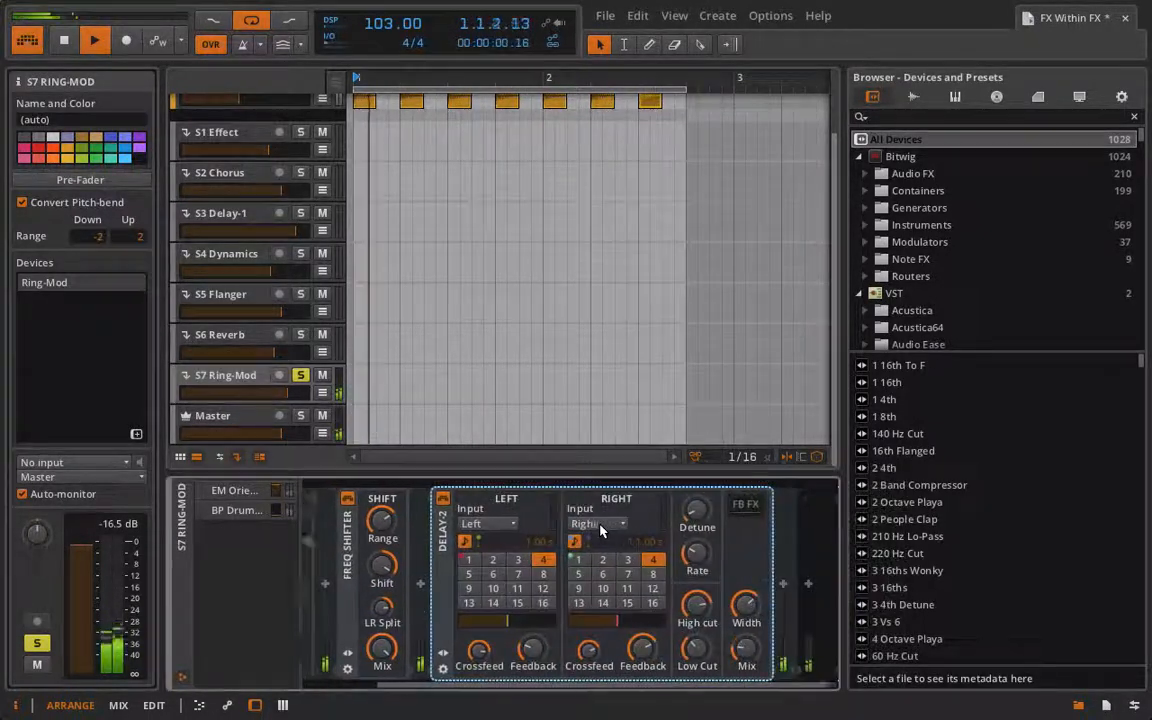
{"action": "scroll", "coordinate": [602, 532], "scroll_direction": "left", "scroll_amount": 3}
{"action": "scroll", "coordinate": [766, 652], "scroll_direction": "left", "scroll_amount": 2}
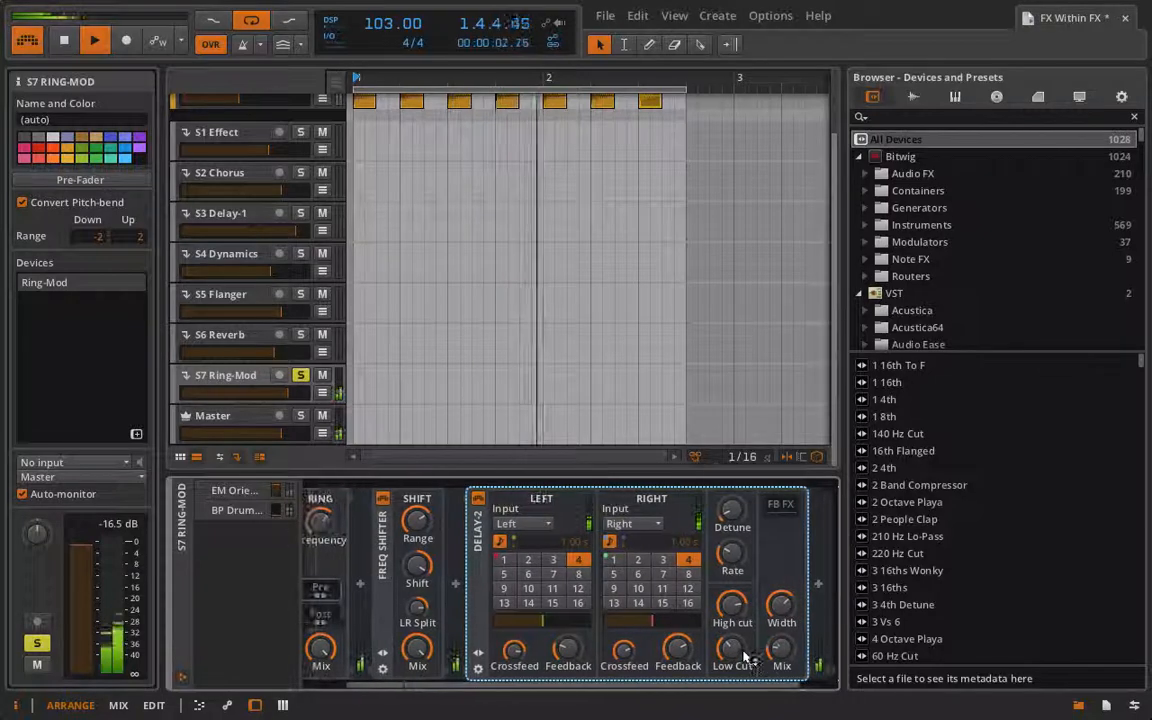
{"action": "scroll", "coordinate": [710, 640], "scroll_direction": "left", "scroll_amount": 2}
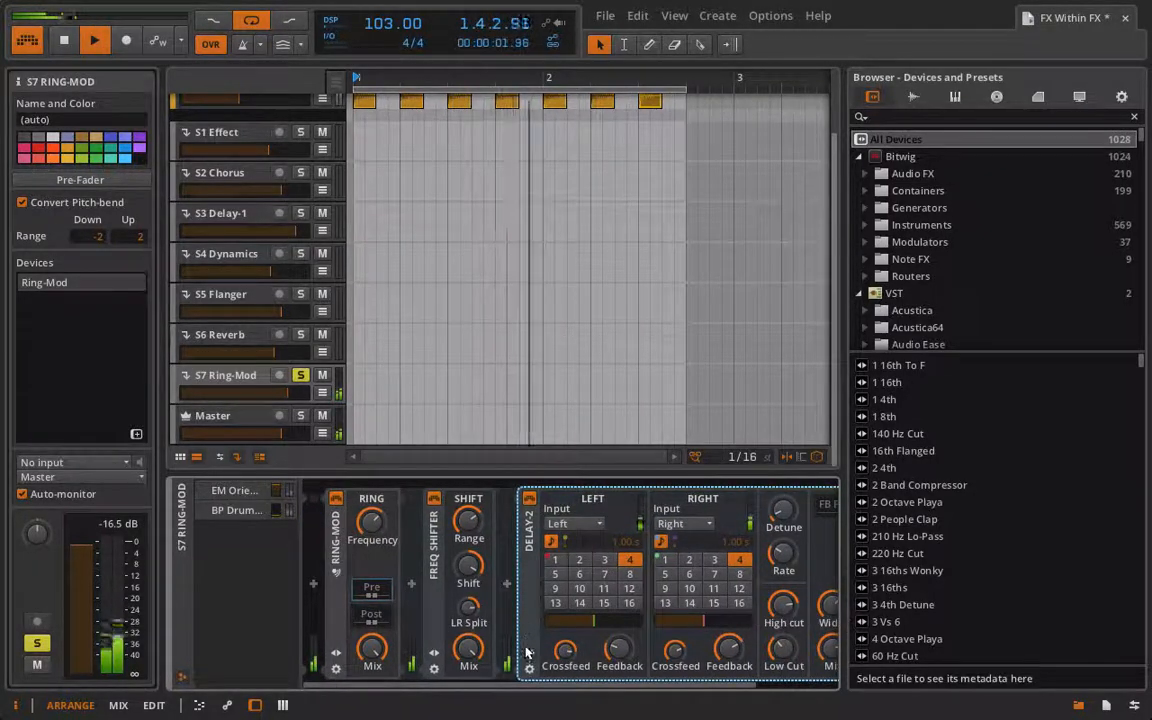
{"action": "scroll", "coordinate": [528, 655], "scroll_direction": "right", "scroll_amount": 4}
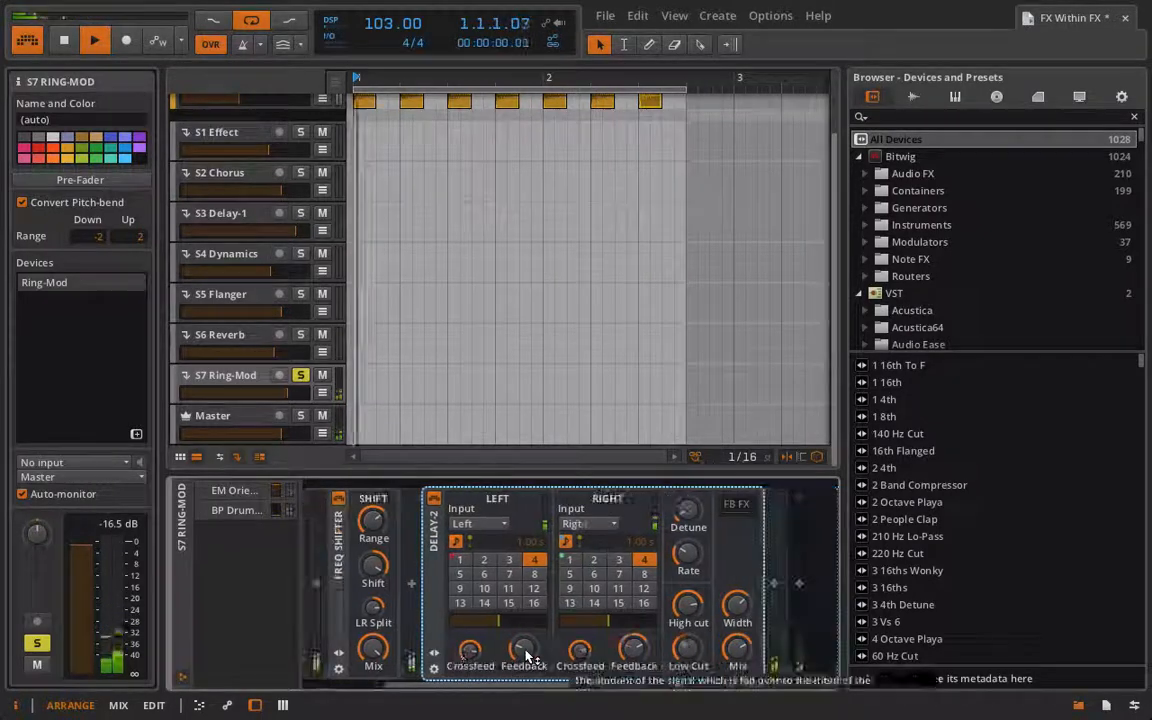
{"action": "scroll", "coordinate": [528, 655], "scroll_direction": "left", "scroll_amount": 4}
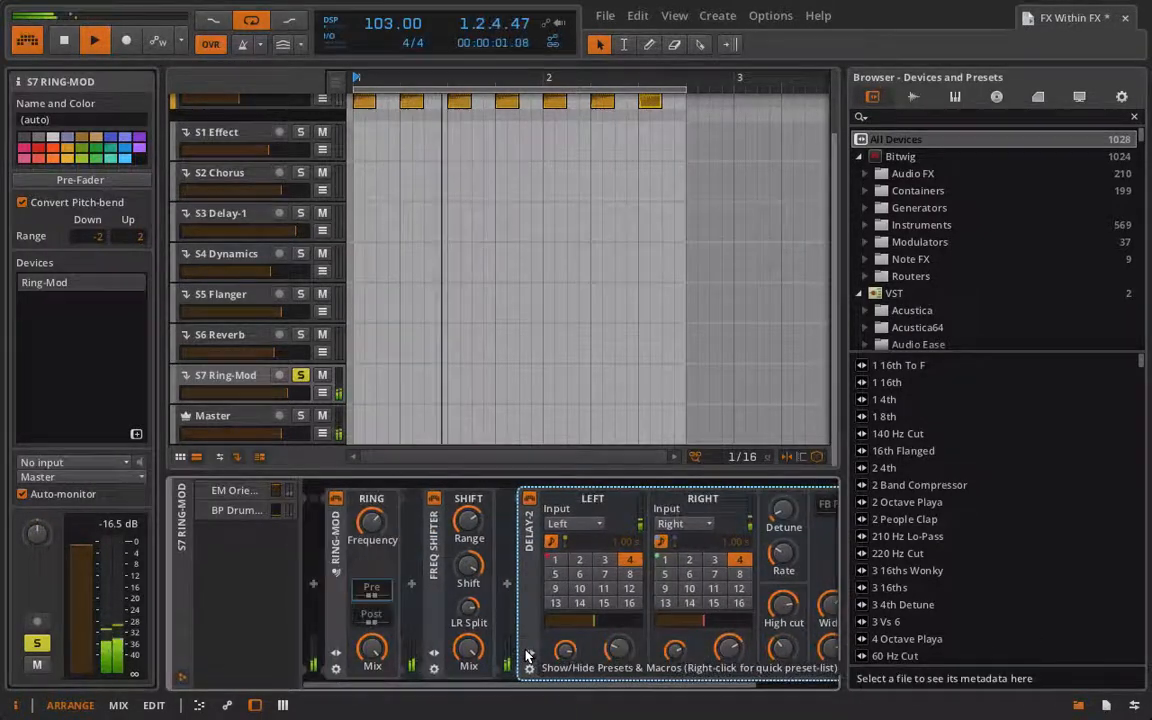
Step: Collapse the Freq Shifter and Delay-2 devices, and hide the Ring-Mod's Pre FX chain
{"action": "left_click", "coordinate": [436, 552]}
{"action": "left_click", "coordinate": [479, 553]}
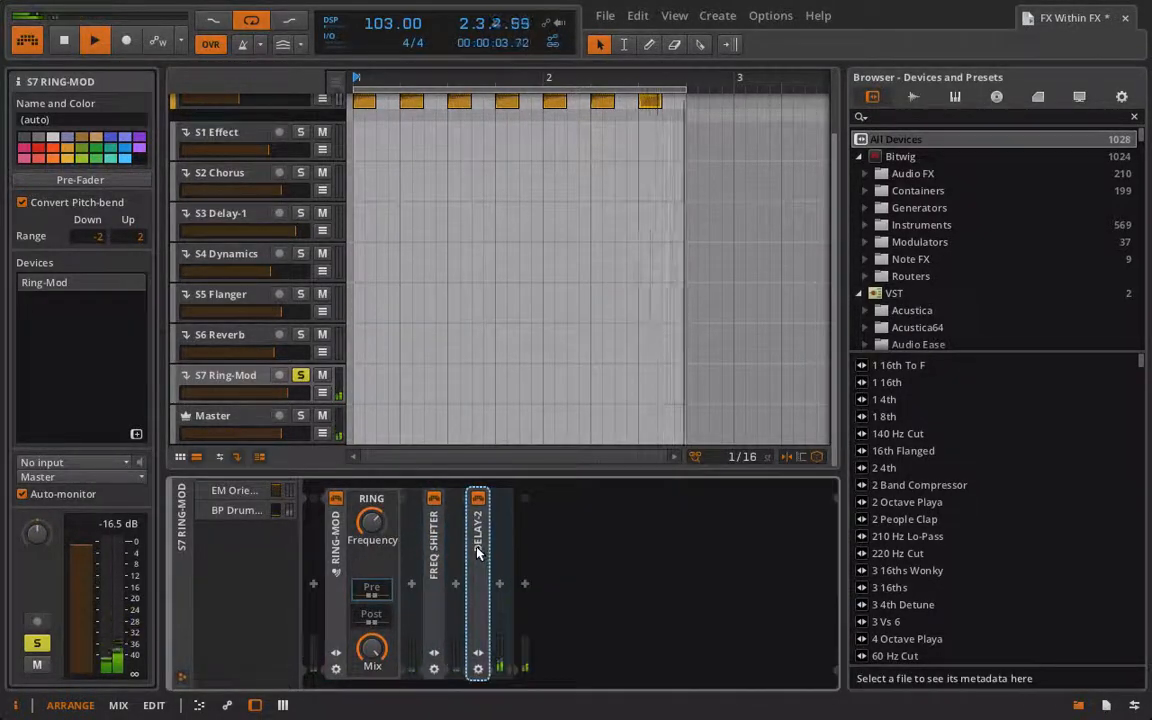
{"action": "left_click", "coordinate": [383, 590]}
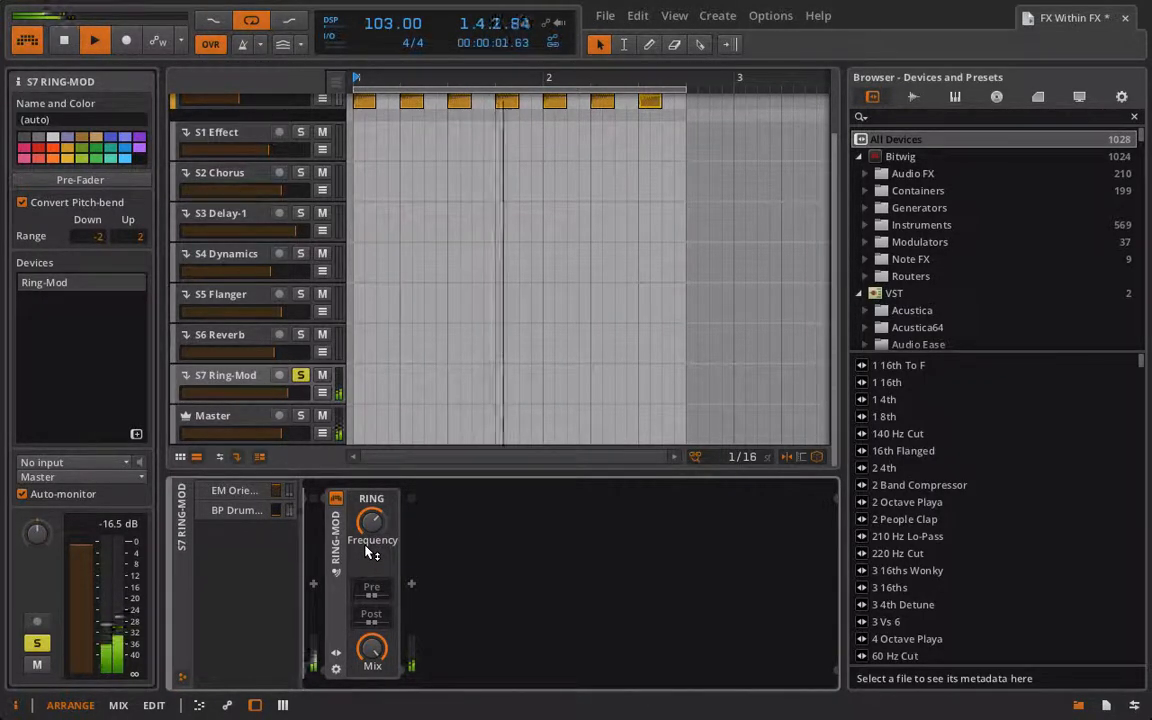
Step: Show the Ring-Mod's Post FX chain and insert another Ring-Mod in its Reverb's Wet FX chain
{"action": "left_click", "coordinate": [372, 622]}
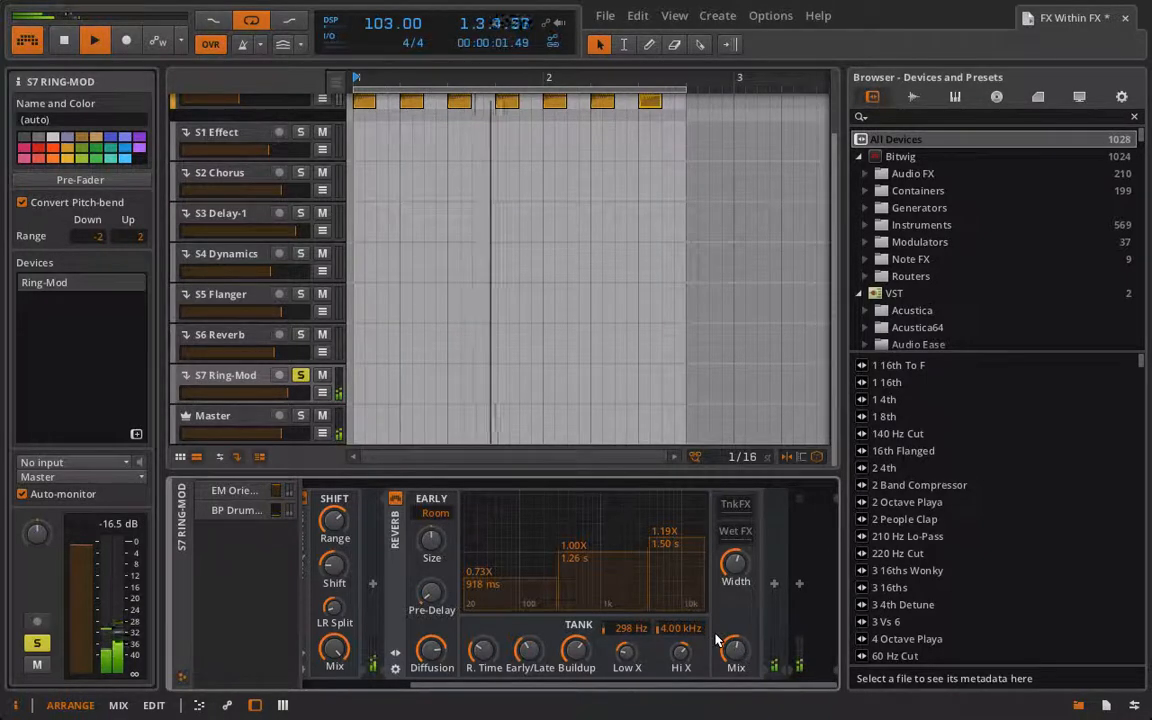
{"action": "scroll", "coordinate": [716, 640], "scroll_direction": "left", "scroll_amount": 3}
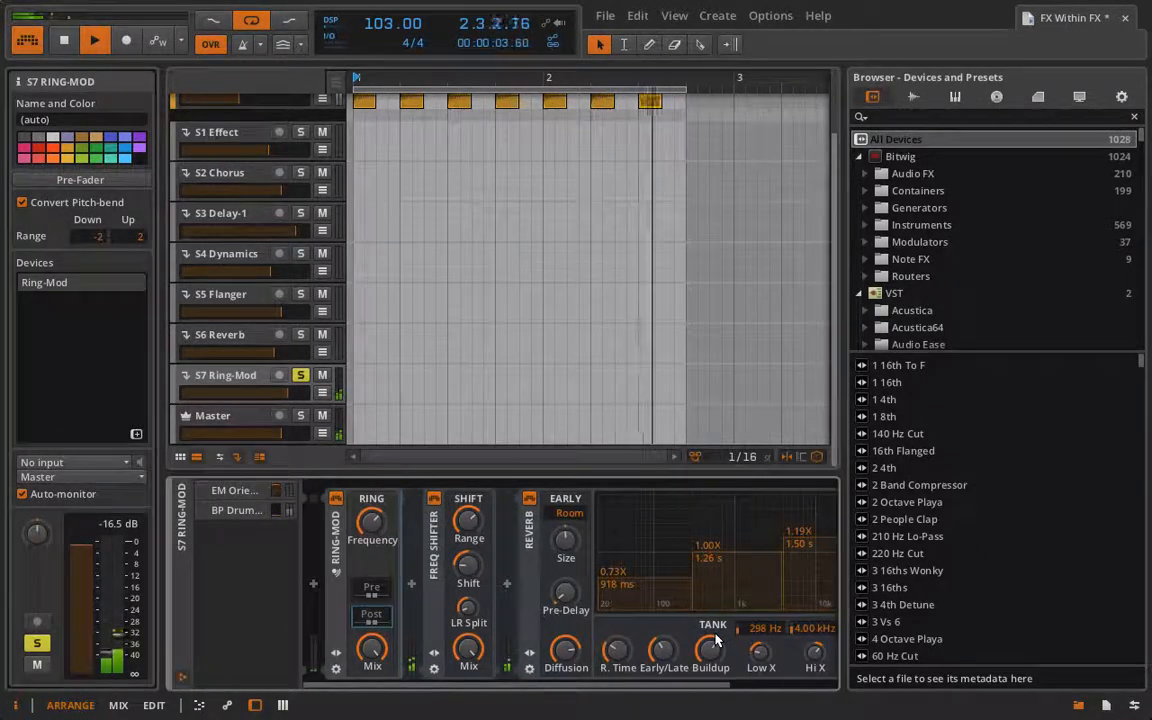
{"action": "scroll", "coordinate": [716, 640], "scroll_direction": "right", "scroll_amount": 3}
{"action": "scroll", "coordinate": [740, 560], "scroll_direction": "right", "scroll_amount": 1}
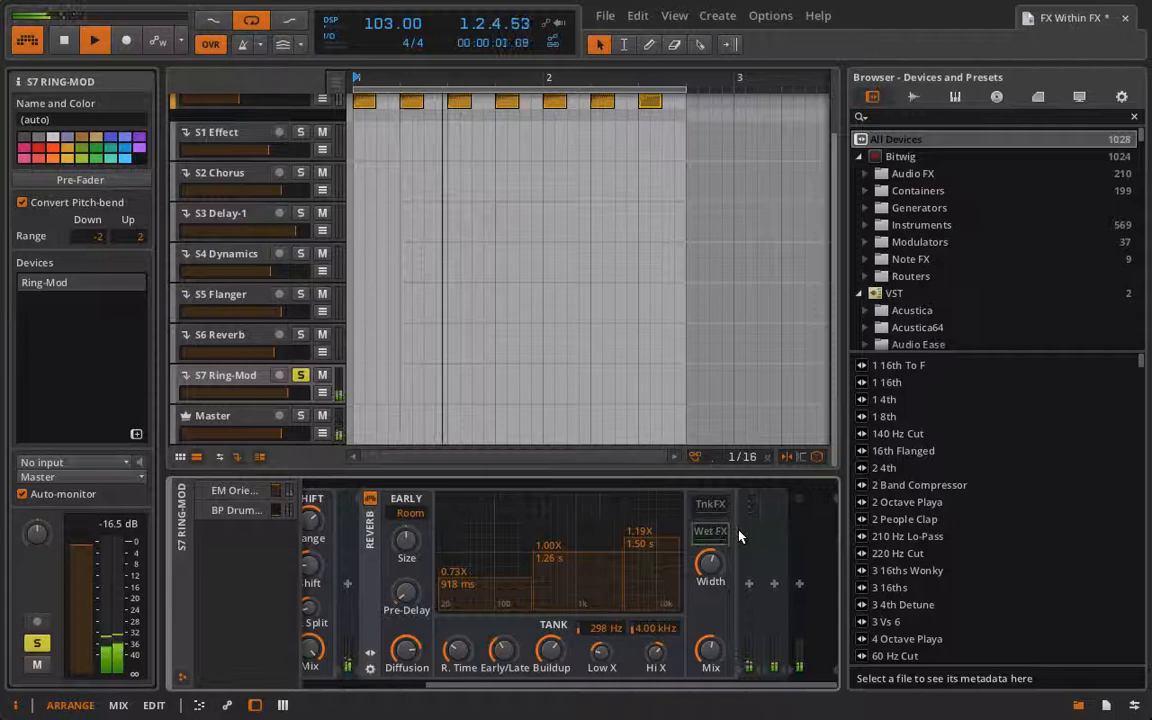
{"action": "left_click", "coordinate": [748, 586]}
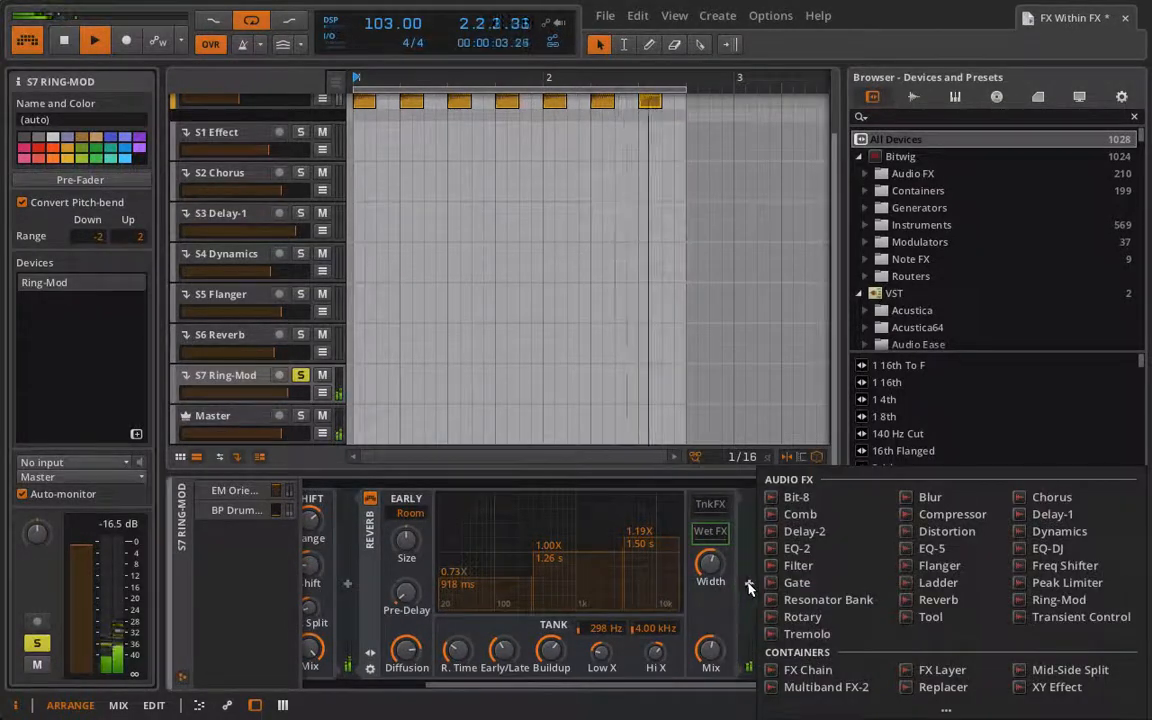
{"action": "left_click", "coordinate": [1060, 600]}
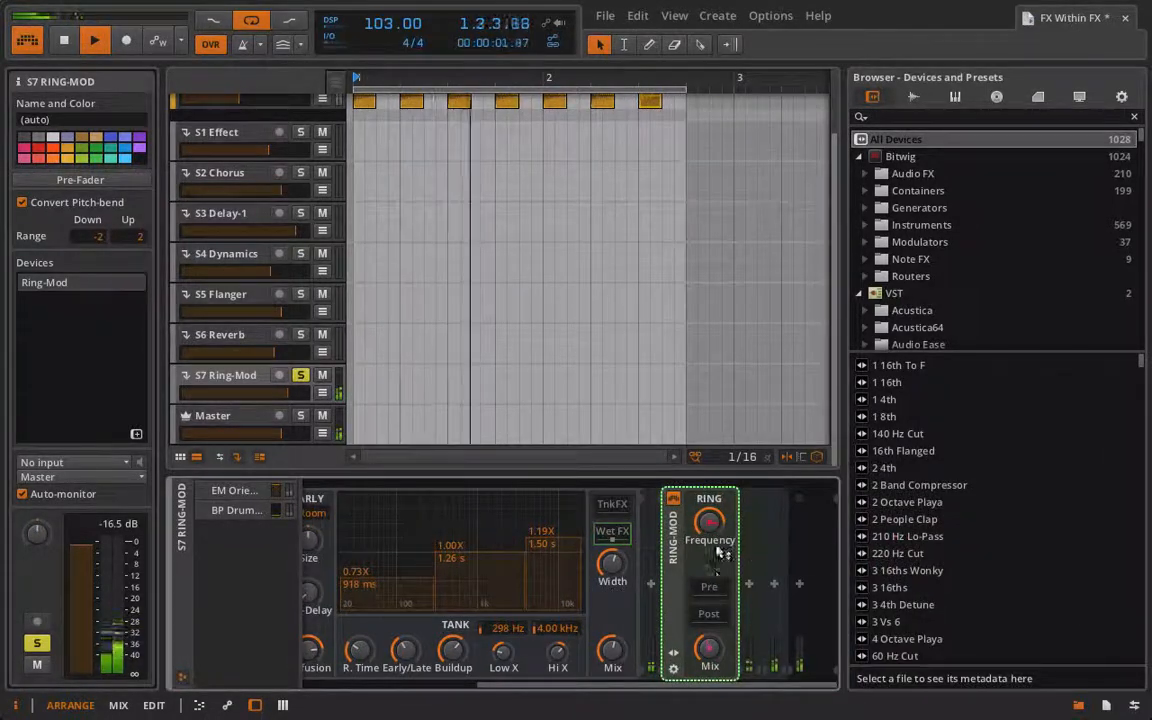
Step: Adjust the nested Ring-Mod's Mix and Frequency, and insert a Freq Shifter in its Post FX chain
{"action": "mouse_move", "coordinate": [709, 649]}
{"action": "left_mouse_down"}
{"action": "mouse_move", "coordinate": [709, 680]}
{"action": "mouse_move", "coordinate": [709, 662]}
{"action": "left_mouse_up"}
{"action": "left_click_drag", "start_coordinate": [709, 523], "coordinate": [709, 490]}
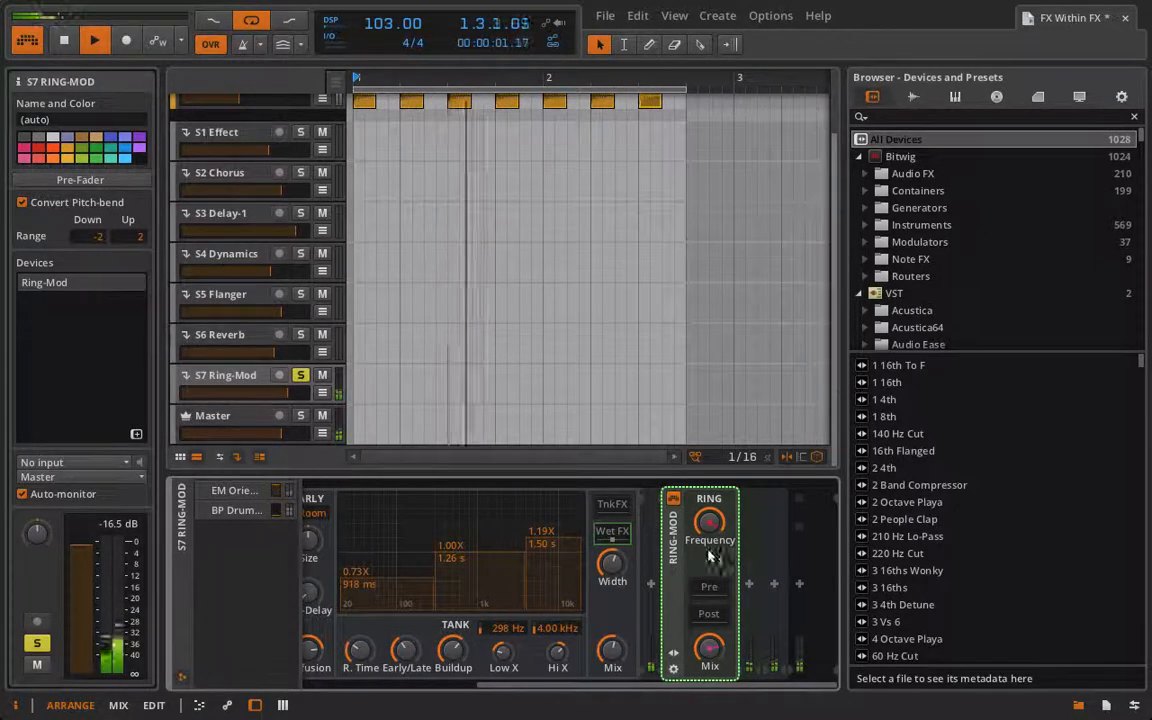
{"action": "mouse_move", "coordinate": [716, 548]}
{"action": "left_mouse_down"}
{"action": "mouse_move", "coordinate": [716, 580]}
{"action": "mouse_move", "coordinate": [710, 545]}
{"action": "left_mouse_up"}
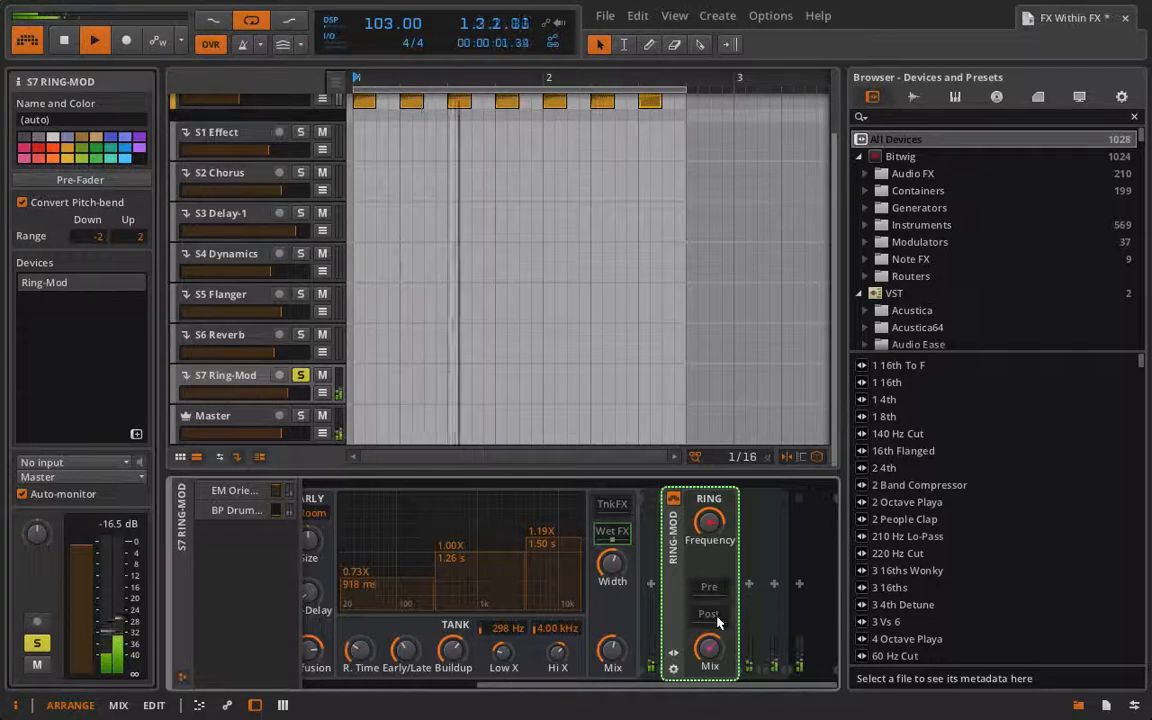
{"action": "left_click", "coordinate": [749, 584]}
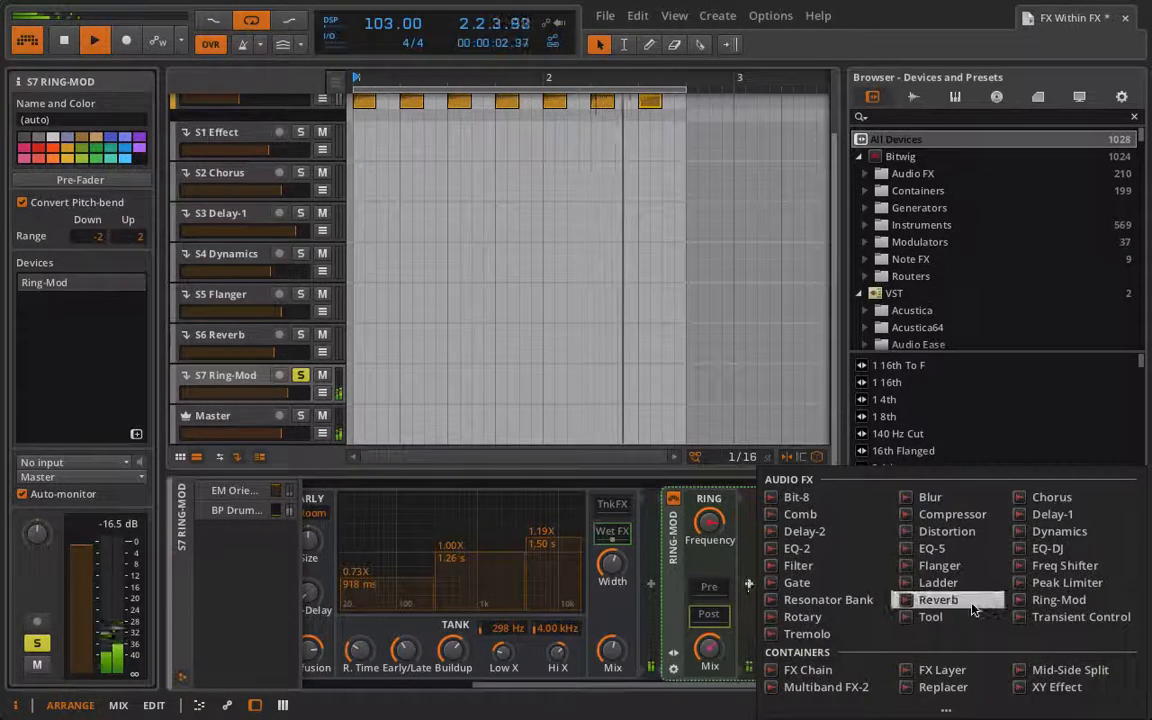
{"action": "left_click", "coordinate": [1063, 565]}
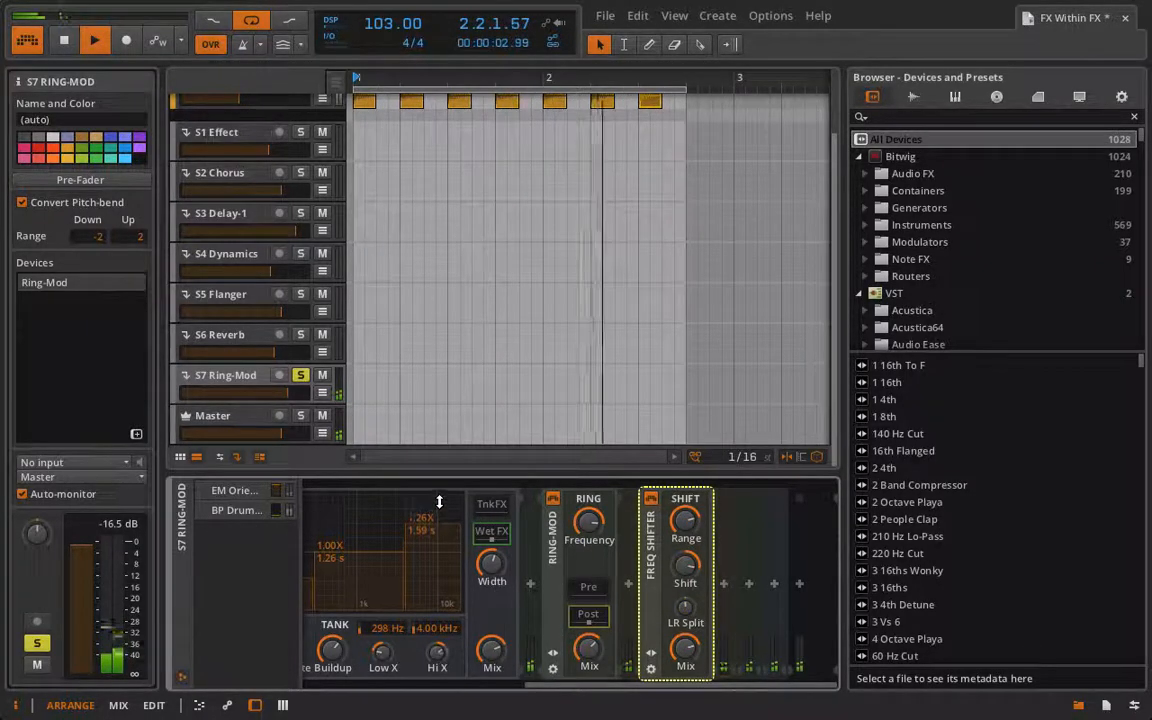
Step: Lengthen the Reverb's tank time, and set its Early/Late to 78.0 % and its Mix to 63.0 %
{"action": "scroll", "coordinate": [484, 627], "scroll_direction": "left", "scroll_amount": 2}
{"action": "scroll", "coordinate": [484, 627], "scroll_direction": "left", "scroll_amount": 1}
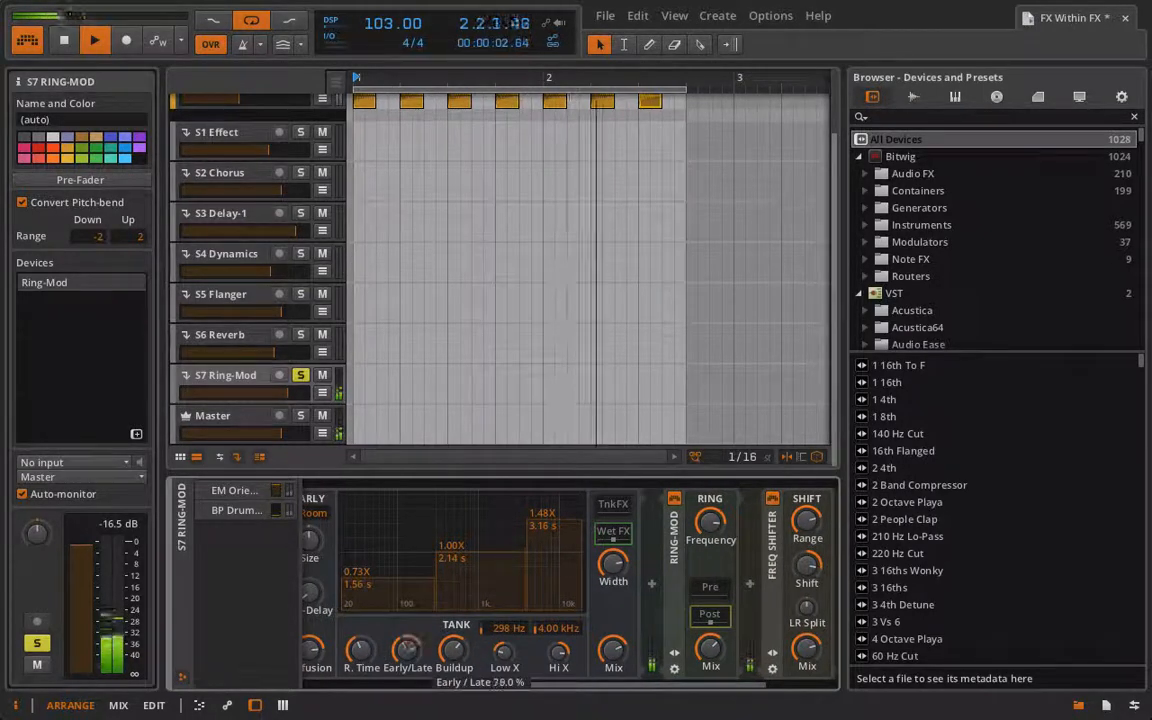
{"action": "scroll", "coordinate": [413, 651], "scroll_direction": "left", "scroll_amount": 3}
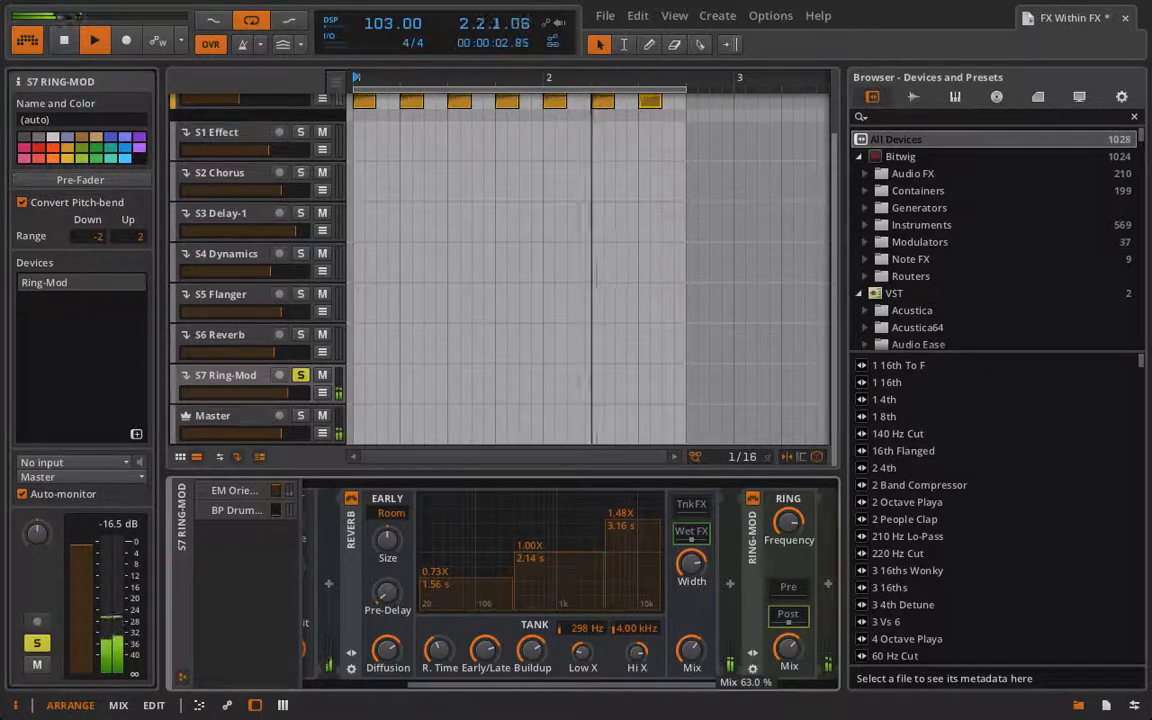
{"action": "scroll", "coordinate": [684, 643], "scroll_direction": "left", "scroll_amount": 6}
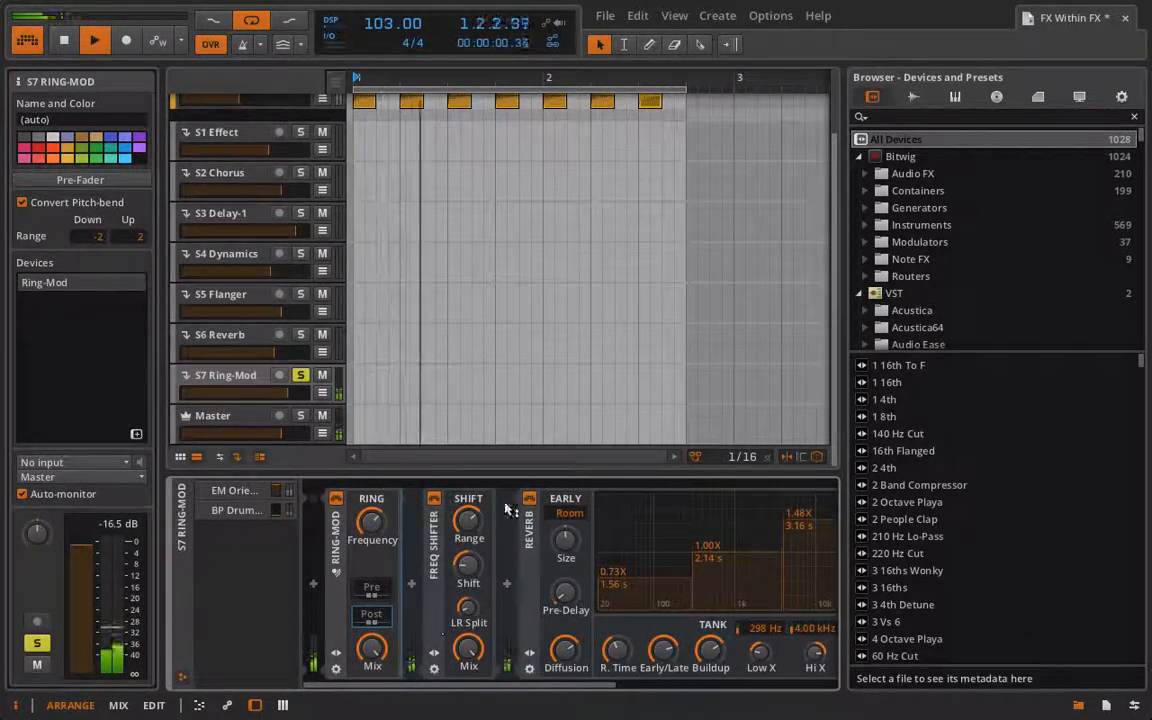
Step: Hide the outer Ring-Mod's Post FX chain, and sweep its Mix between 0 % and 100 % during playback with the solo off
{"action": "left_click", "coordinate": [333, 662]}
{"action": "left_click", "coordinate": [333, 662]}
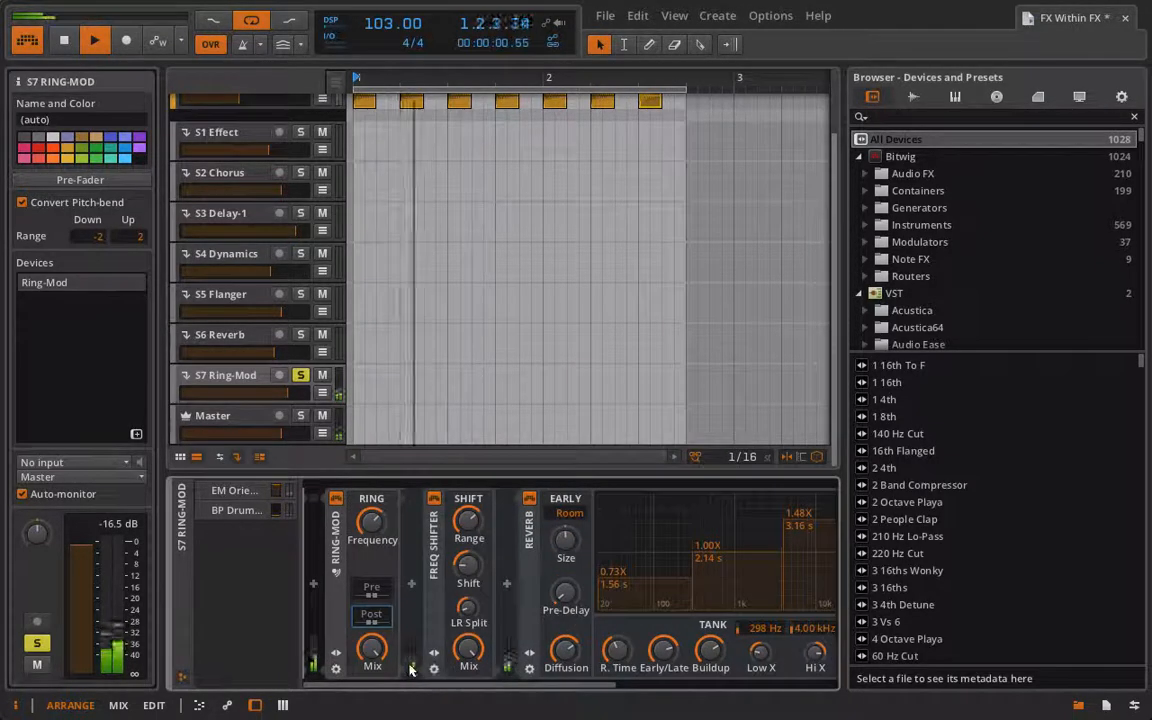
{"action": "left_click", "coordinate": [371, 614]}
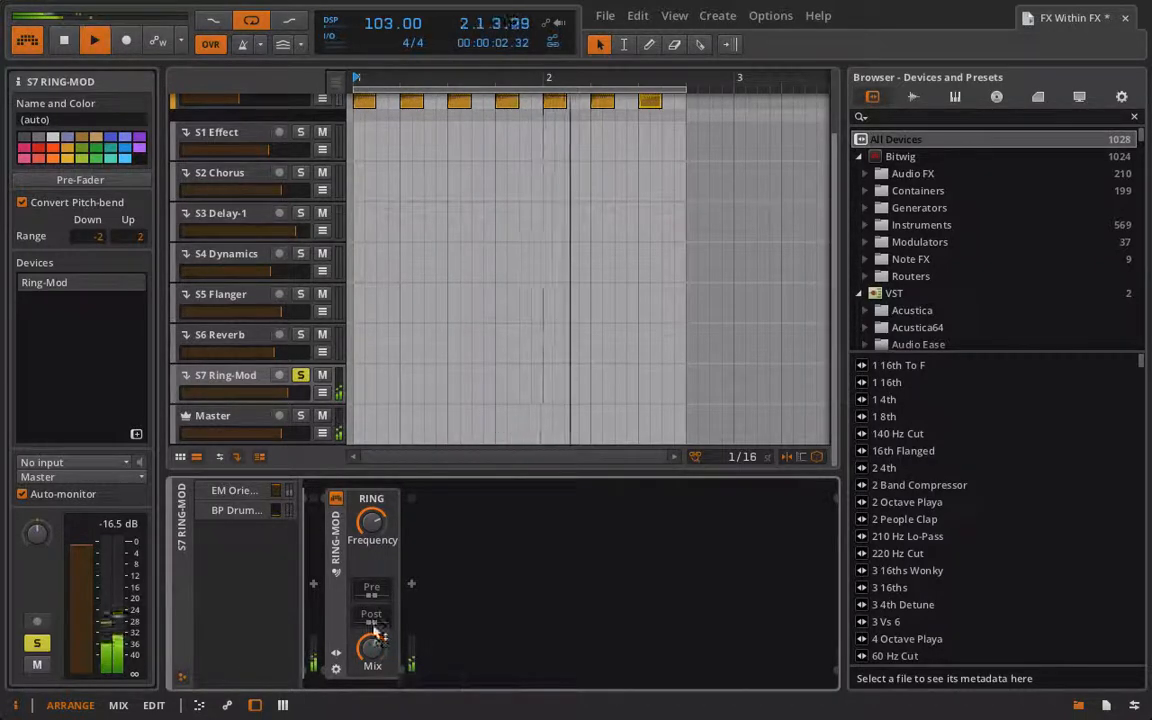
{"action": "left_click_drag", "start_coordinate": [373, 645], "coordinate": [373, 715]}
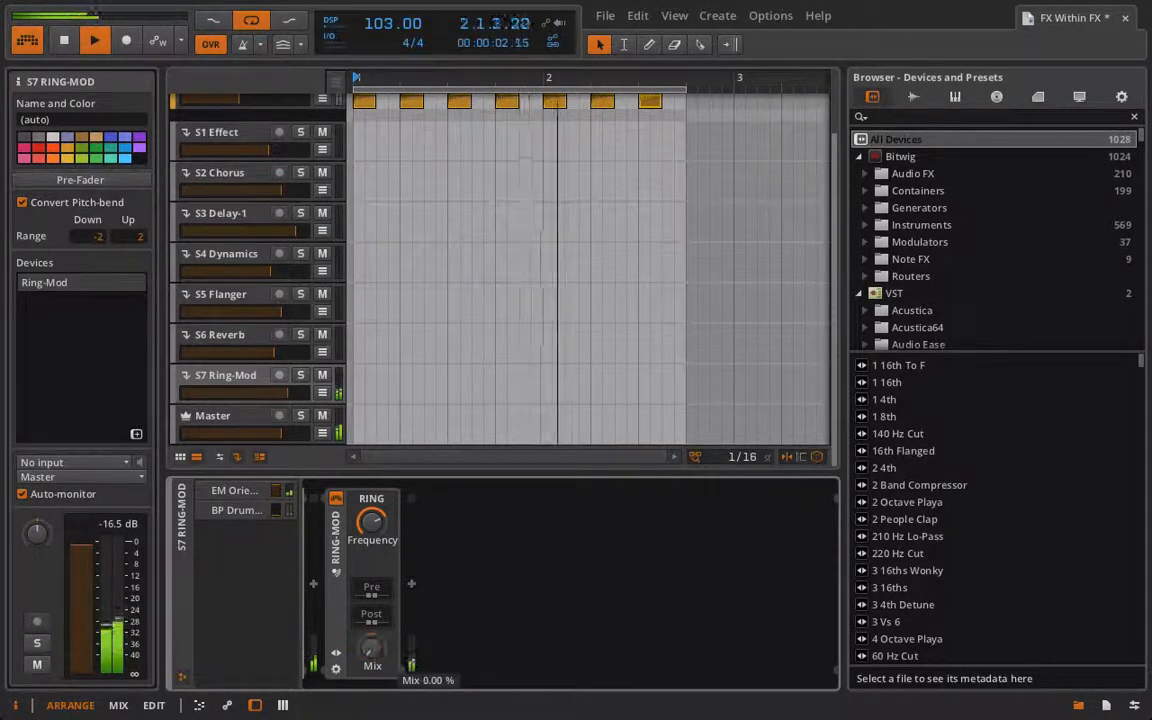
{"action": "mouse_move", "coordinate": [372, 648]}
{"action": "left_mouse_down"}
{"action": "mouse_move", "coordinate": [372, 715]}
{"action": "mouse_move", "coordinate": [372, 648]}
{"action": "left_mouse_up"}
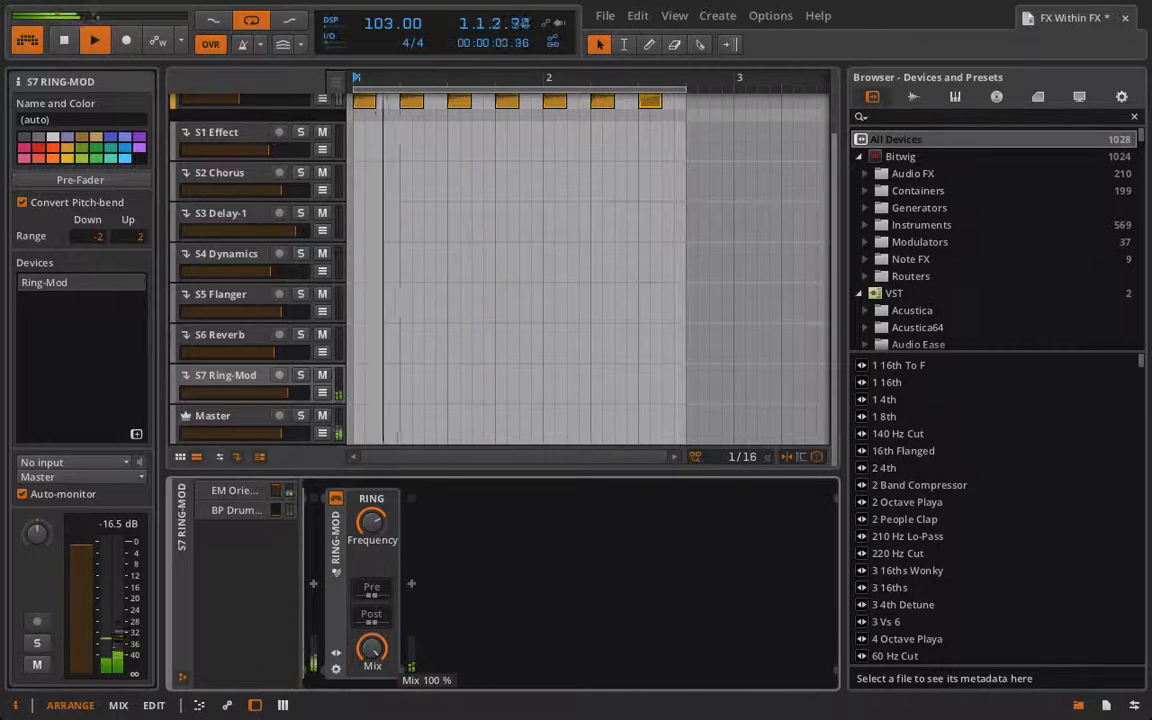
{"action": "left_click_drag", "start_coordinate": [372, 648], "coordinate": [372, 581]}
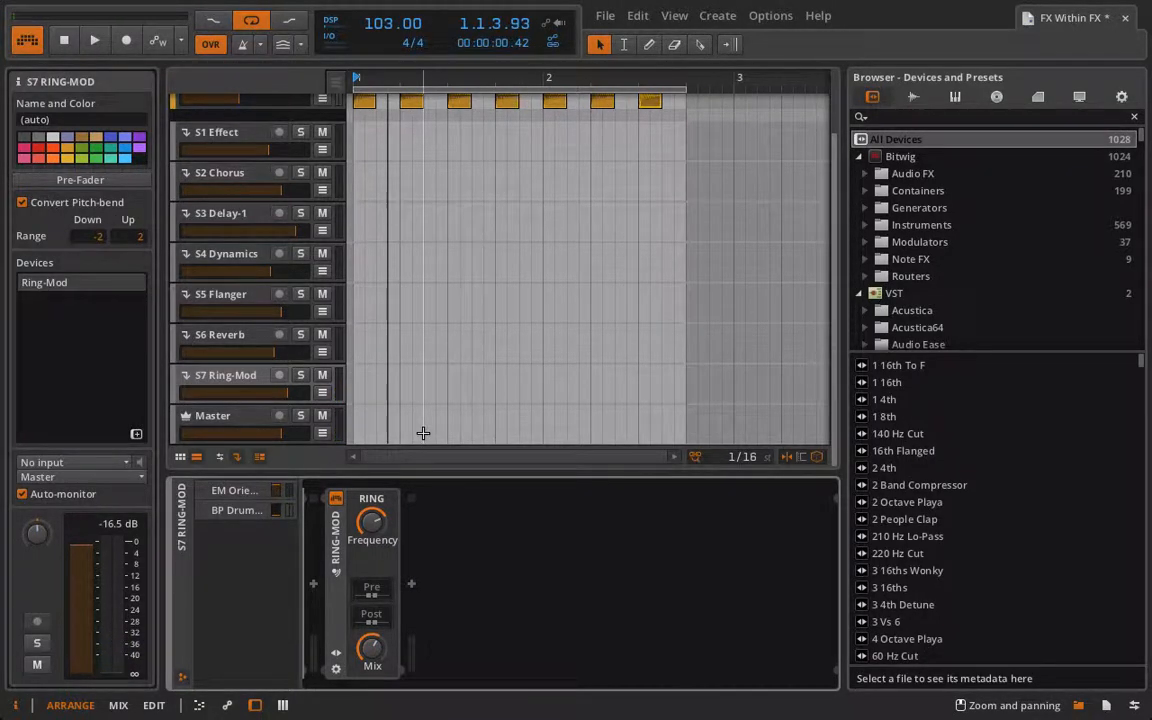
Step: Delete all seven effect tracks, from S1 Effect to S7 Ring-Mod
{"action": "scroll", "coordinate": [272, 254], "scroll_direction": "up", "scroll_amount": 2}
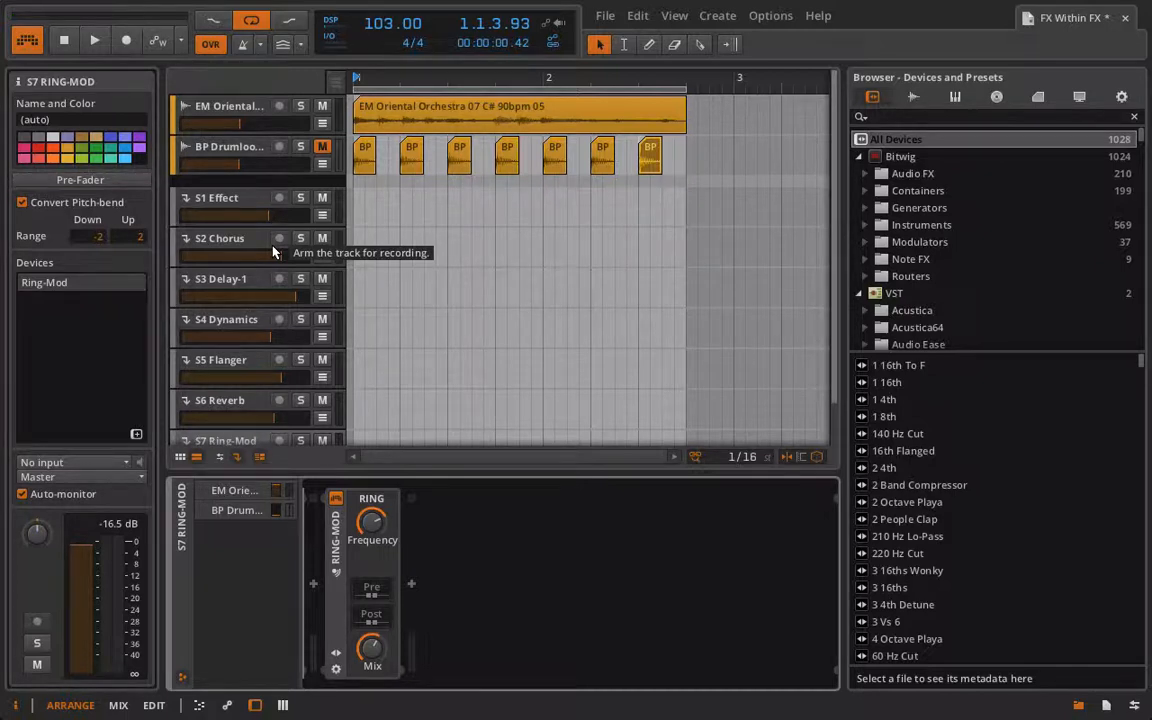
{"action": "left_click", "coordinate": [240, 203]}
{"action": "key", "text": "Delete"}
{"action": "key", "text": "Delete"}
{"action": "key", "text": "Delete"}
{"action": "key", "text": "Delete"}
{"action": "key", "text": "Delete"}
{"action": "key", "text": "Delete"}
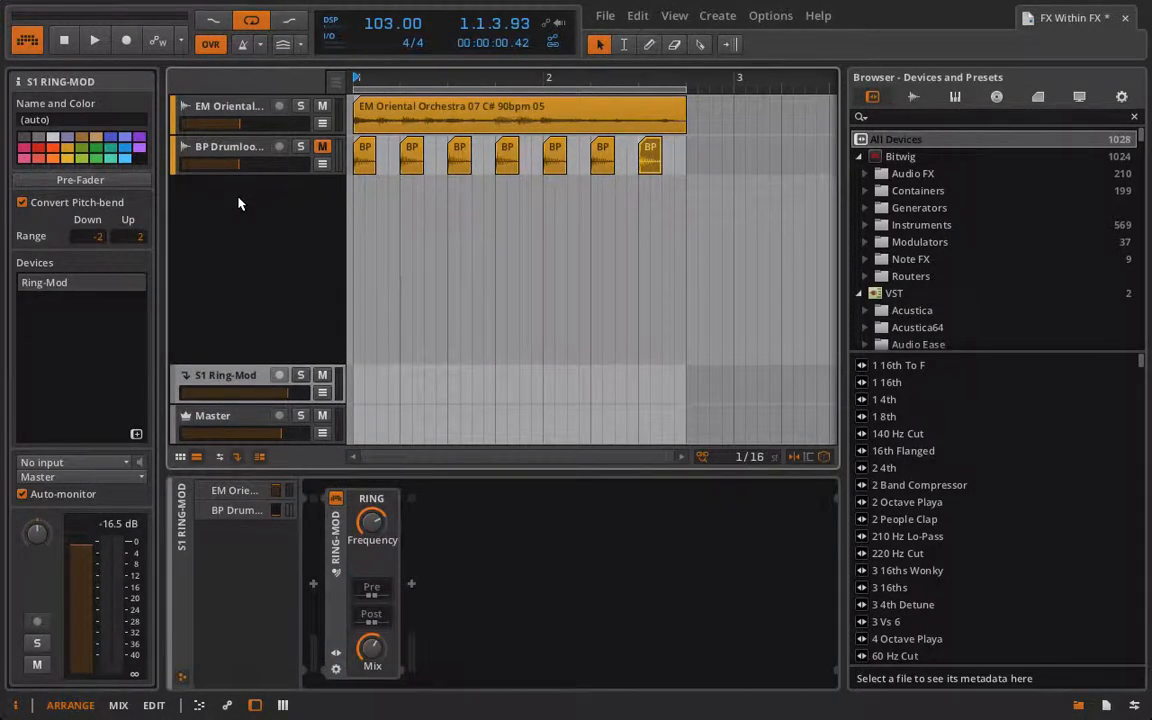
{"action": "key", "text": "Delete"}
Step: Insert a Dynamics device on the EM Oriental Orchestra audio track
{"action": "left_click", "coordinate": [220, 112]}
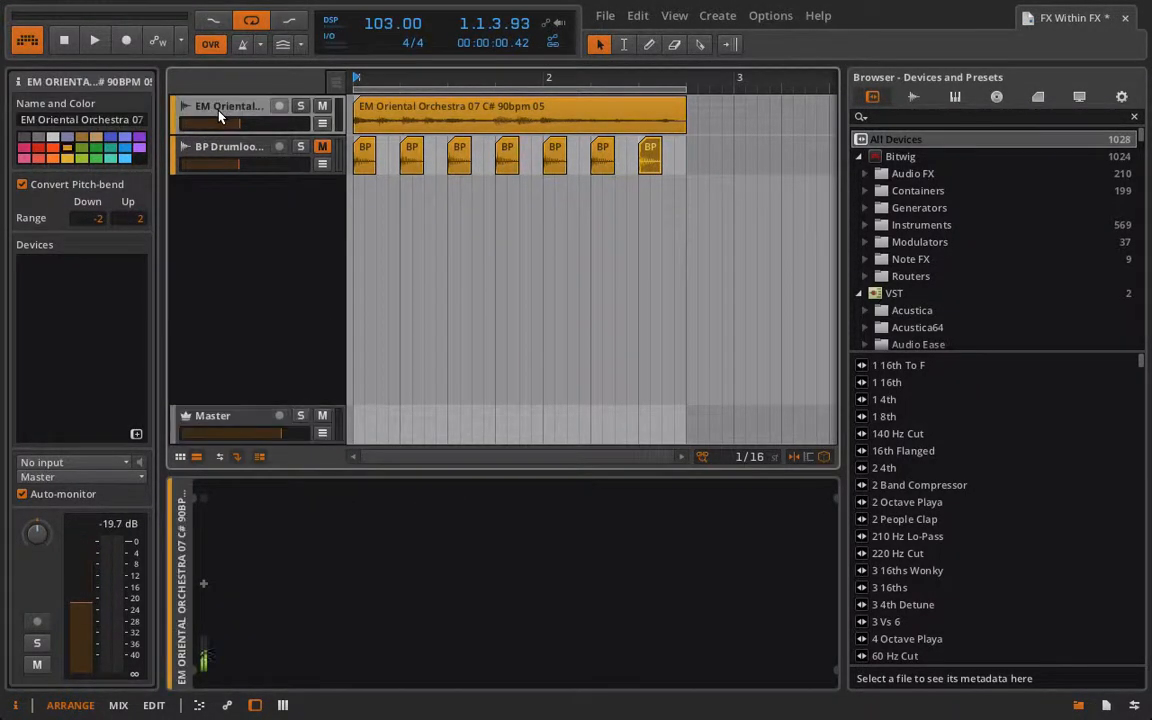
{"action": "left_click", "coordinate": [204, 583]}
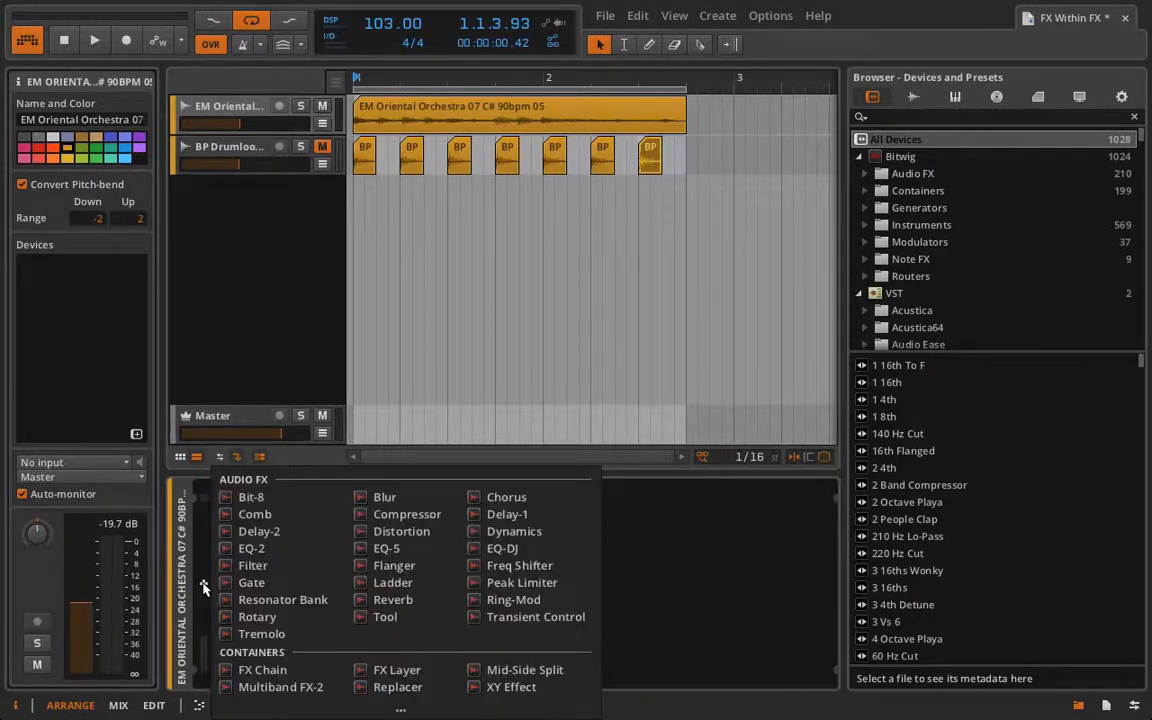
{"action": "left_click", "coordinate": [514, 531]}
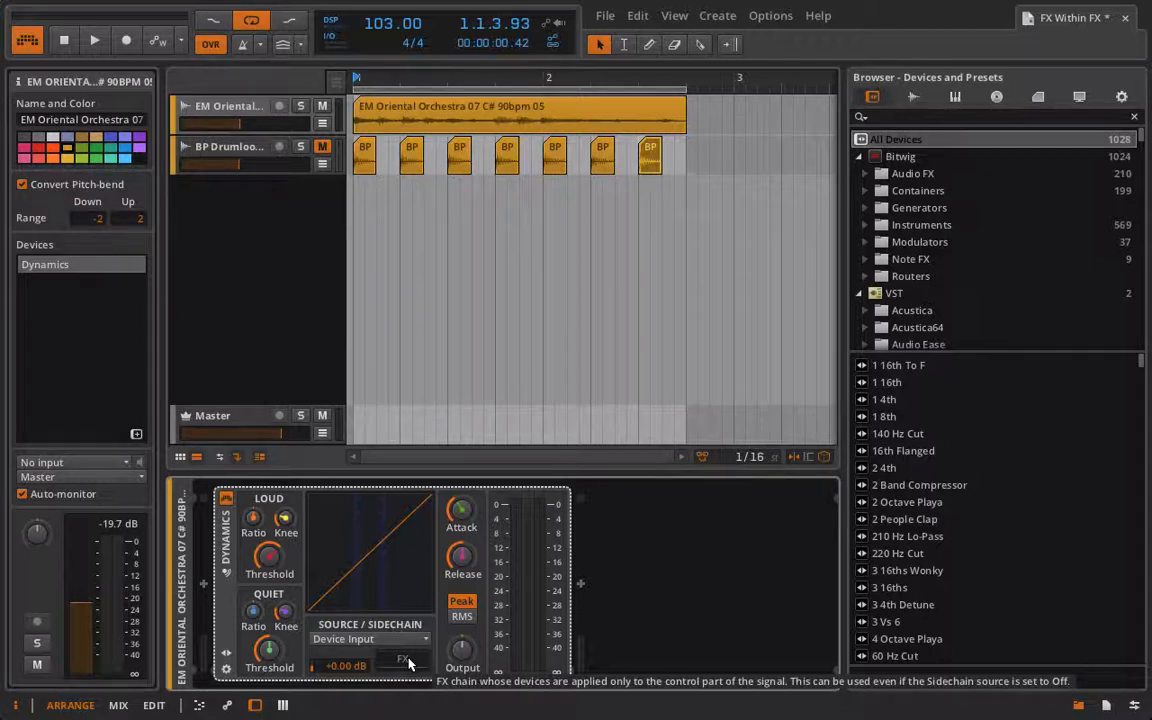
Step: During playback, raise the Dynamics device's loud Ratio, set its Attack to 0.10 ms and shorten its Release
{"action": "key", "text": "space"}
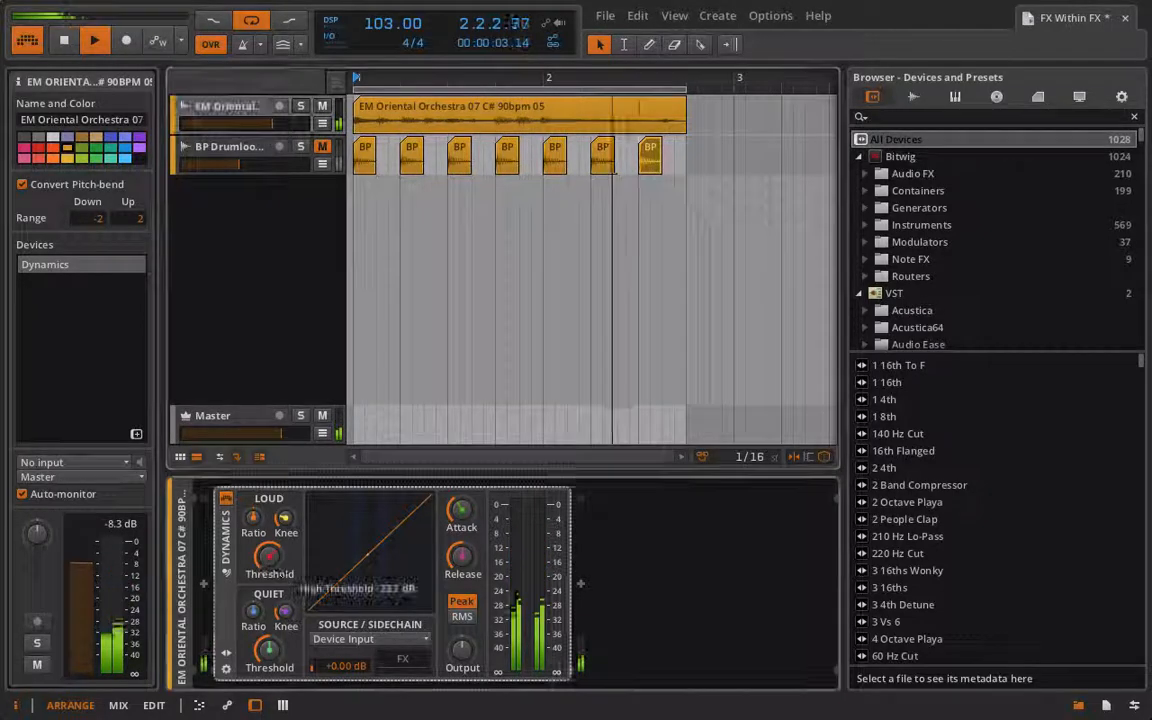
{"action": "left_click_drag", "start_coordinate": [253, 518], "coordinate": [253, 494]}
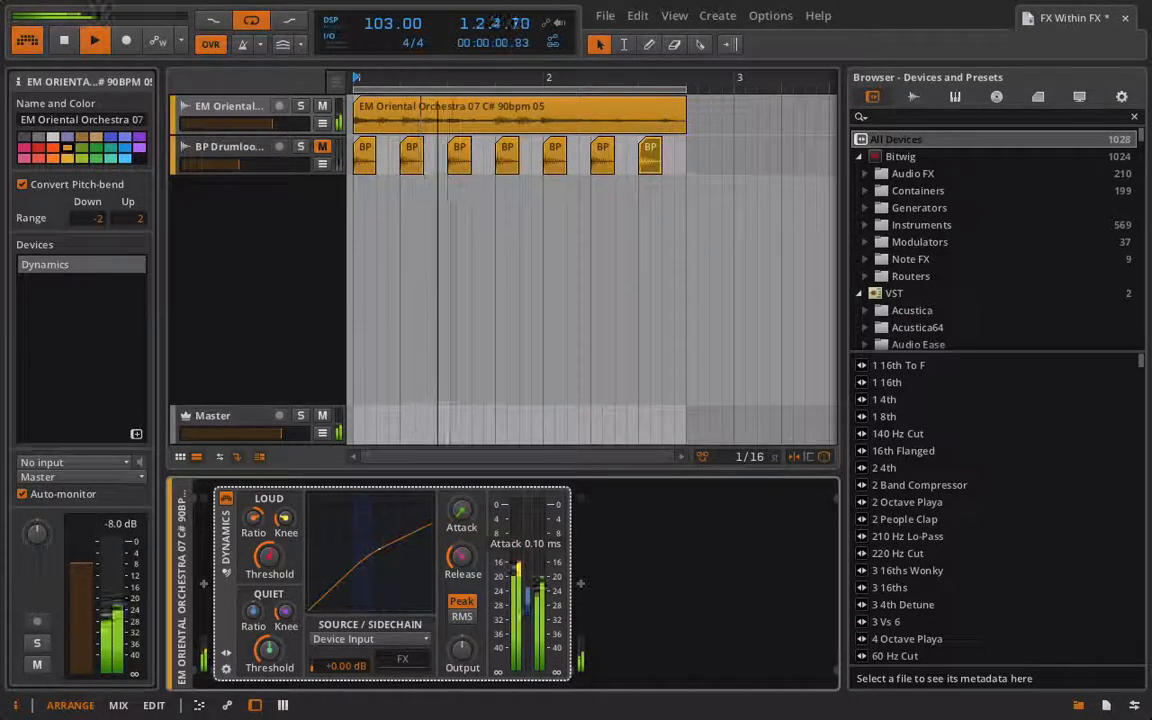
{"action": "left_click_drag", "start_coordinate": [467, 555], "coordinate": [467, 560]}
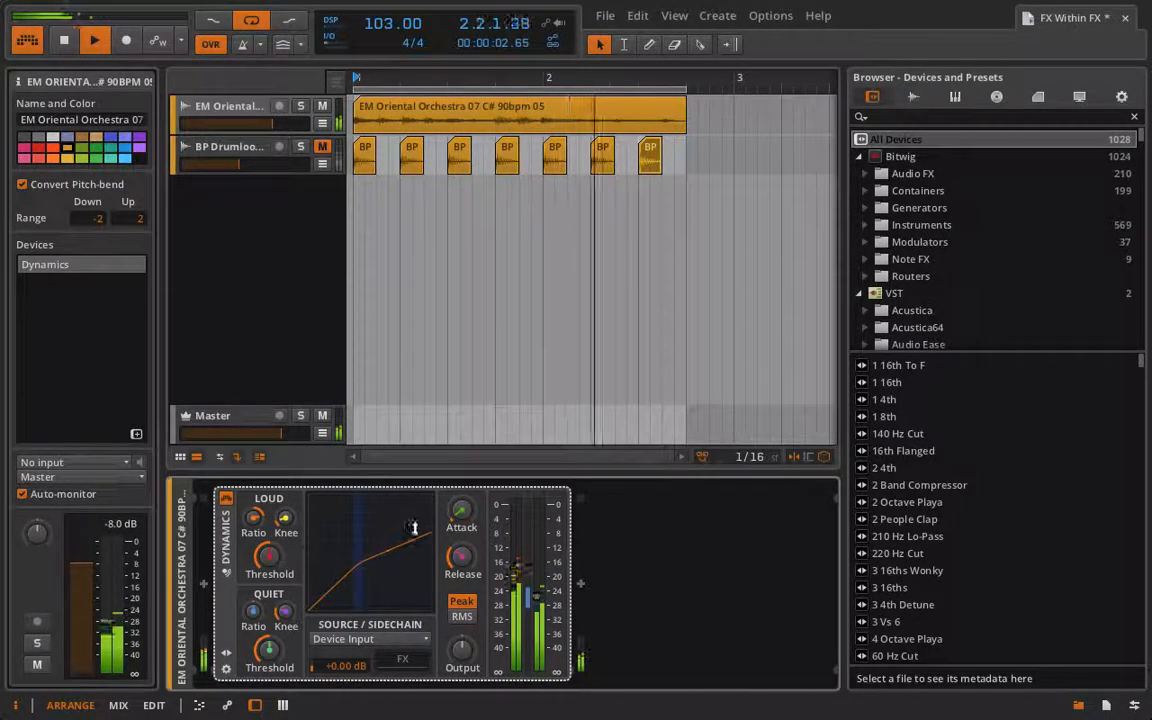
{"action": "left_click_drag", "start_coordinate": [466, 562], "coordinate": [460, 562]}
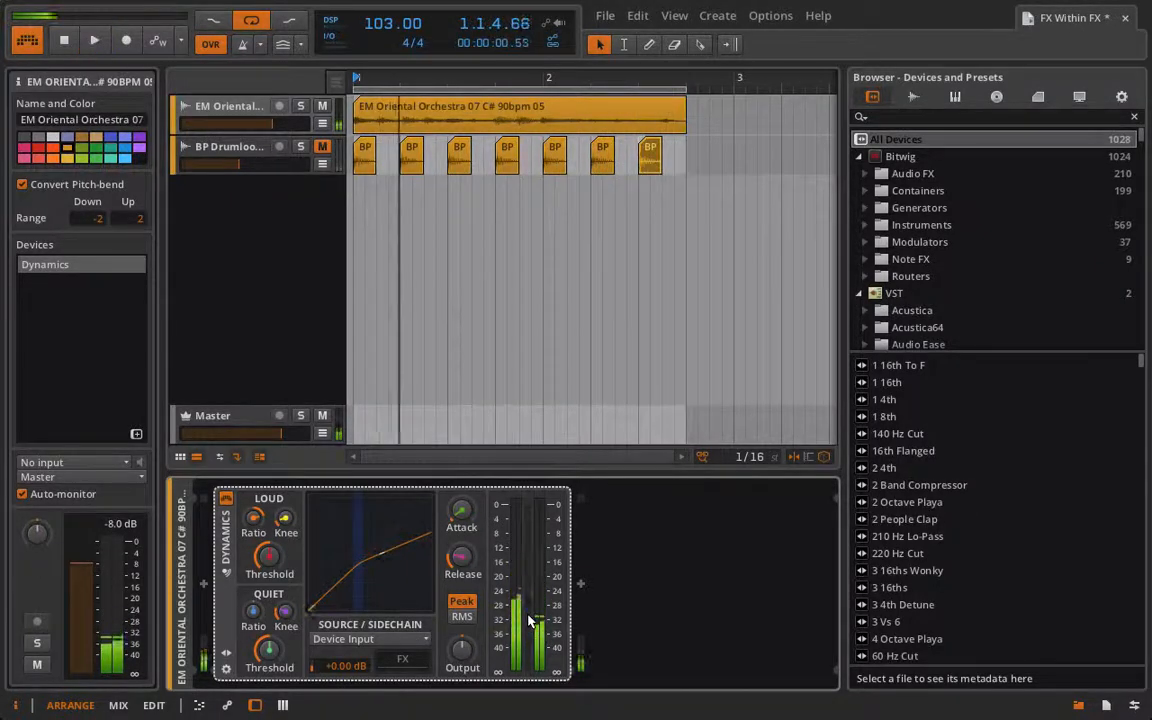
Step: Show the FX chain of the Dynamics device's sidechain and insert a Reverb in it
{"action": "left_click", "coordinate": [401, 664]}
{"action": "left_click", "coordinate": [581, 583]}
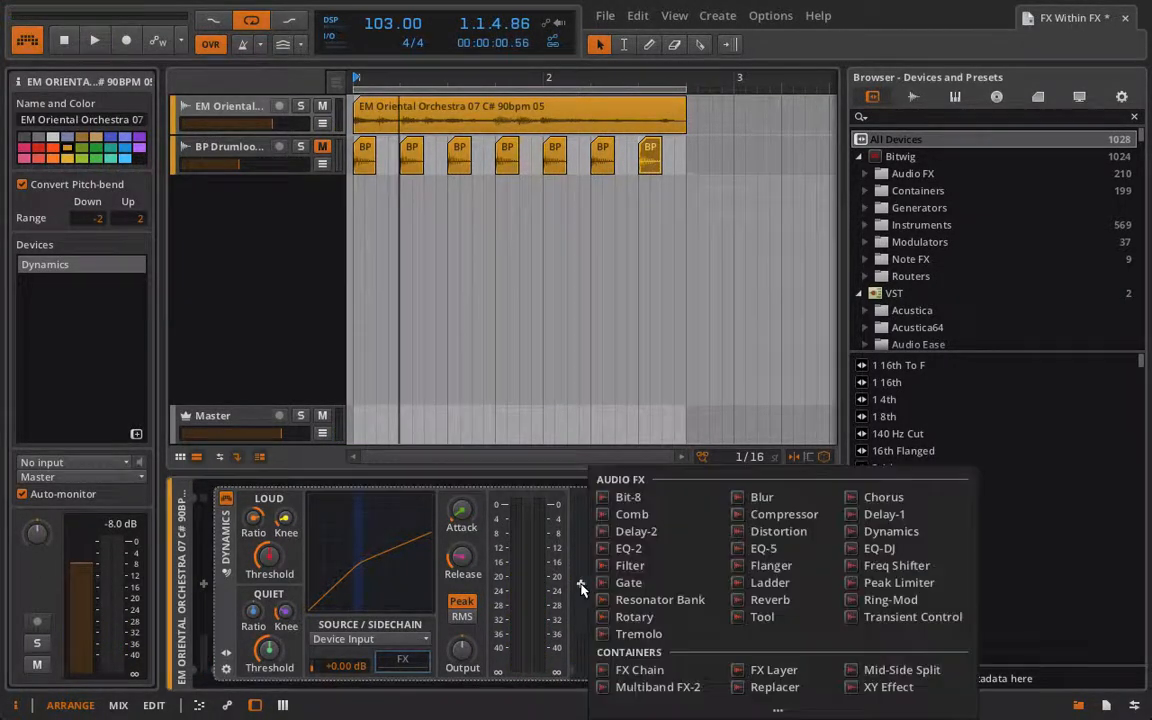
{"action": "left_click", "coordinate": [760, 616]}
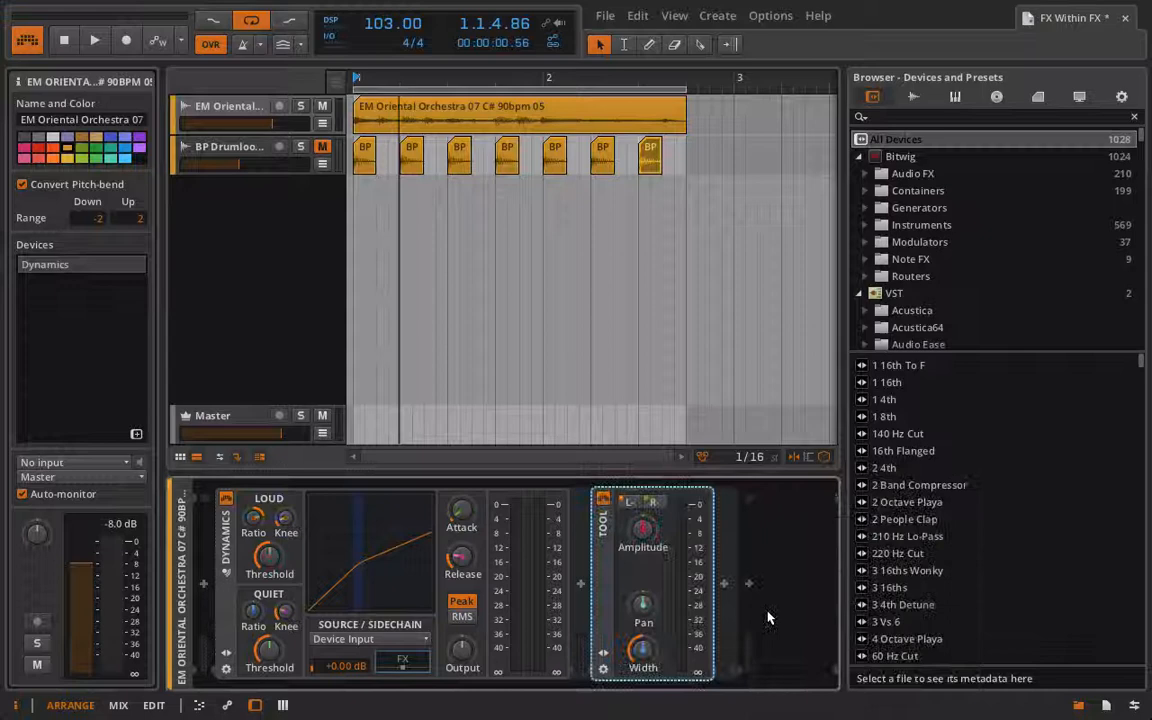
{"action": "left_click", "coordinate": [581, 586]}
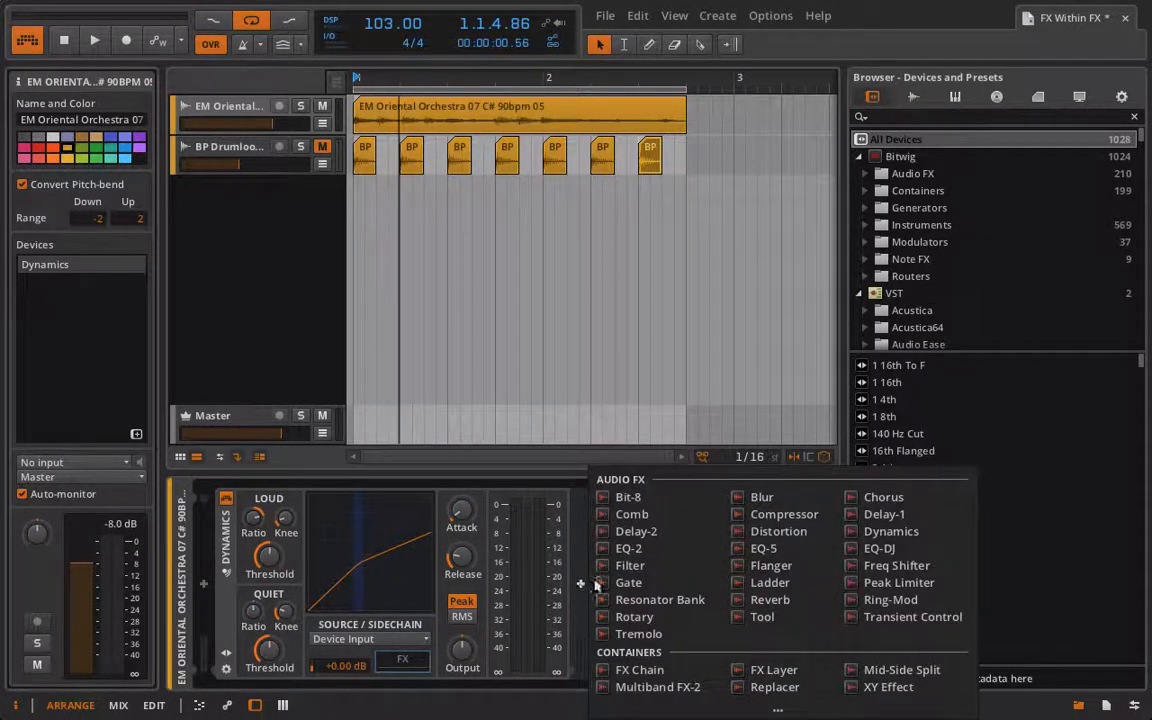
{"action": "left_click", "coordinate": [745, 604]}
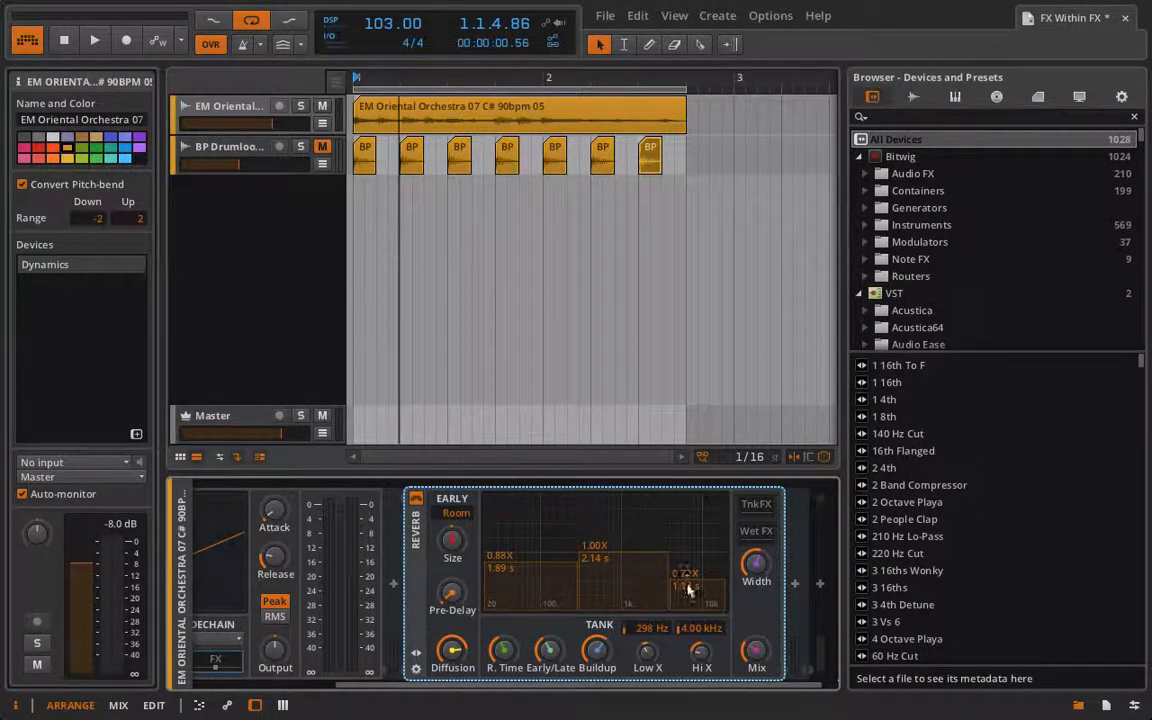
Step: Lengthen the nested Reverb's tank time to 5.37 s, comparing playback with the Reverb bypassed and enabled
{"action": "scroll", "coordinate": [445, 553], "scroll_direction": "left", "scroll_amount": 3}
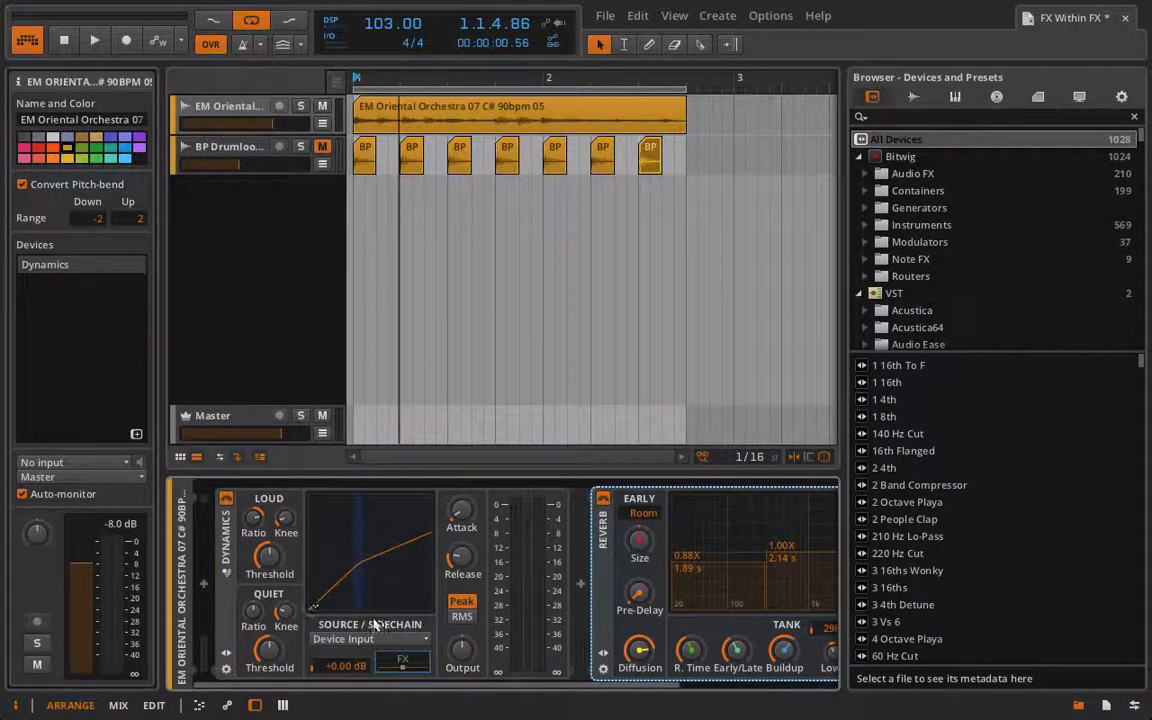
{"action": "left_click", "coordinate": [602, 499]}
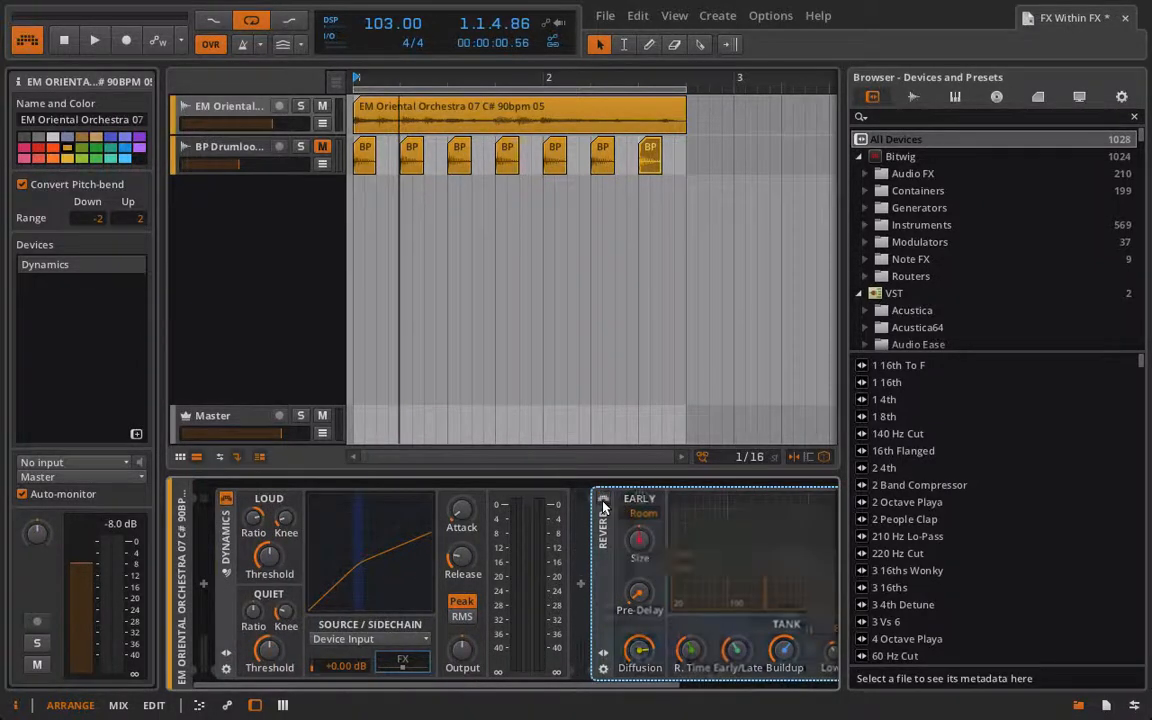
{"action": "key", "text": "space"}
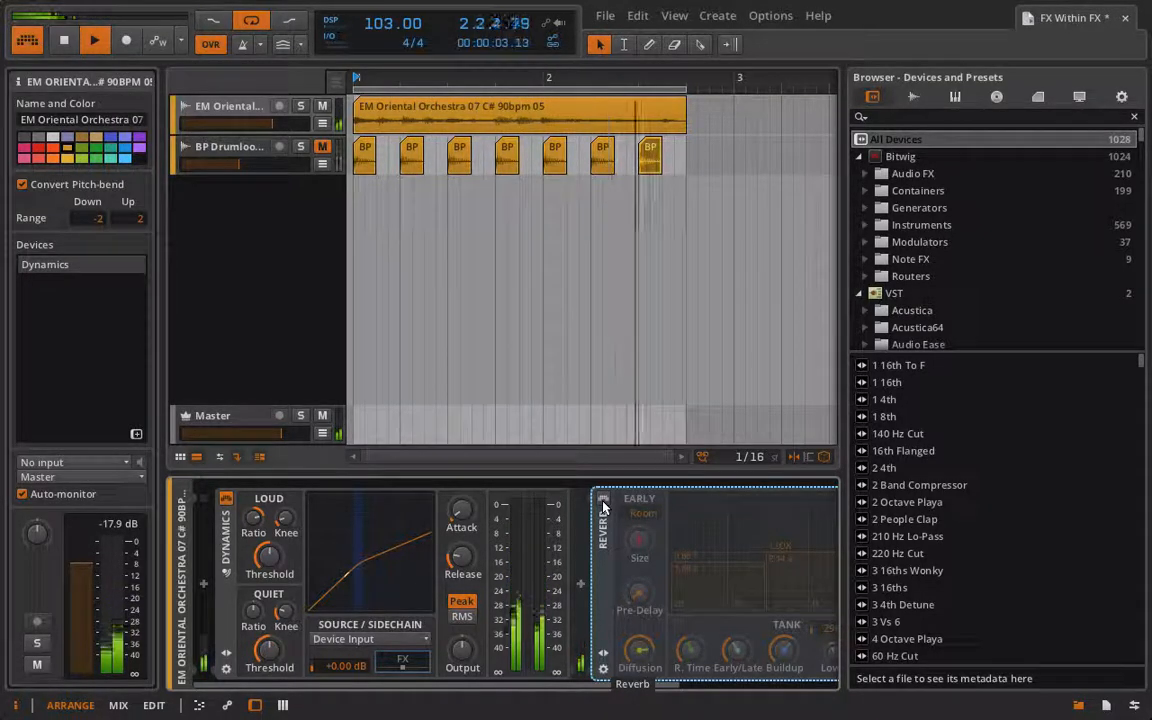
{"action": "left_click", "coordinate": [688, 650]}
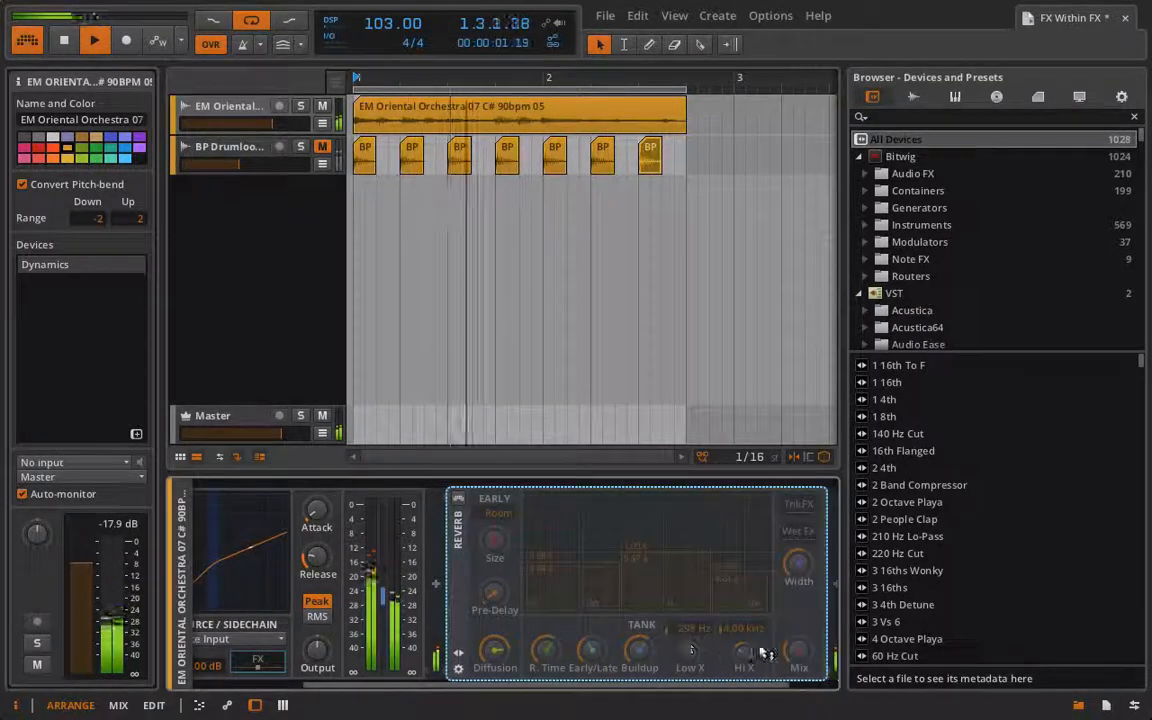
{"action": "scroll", "coordinate": [571, 519], "scroll_direction": "left", "scroll_amount": 3}
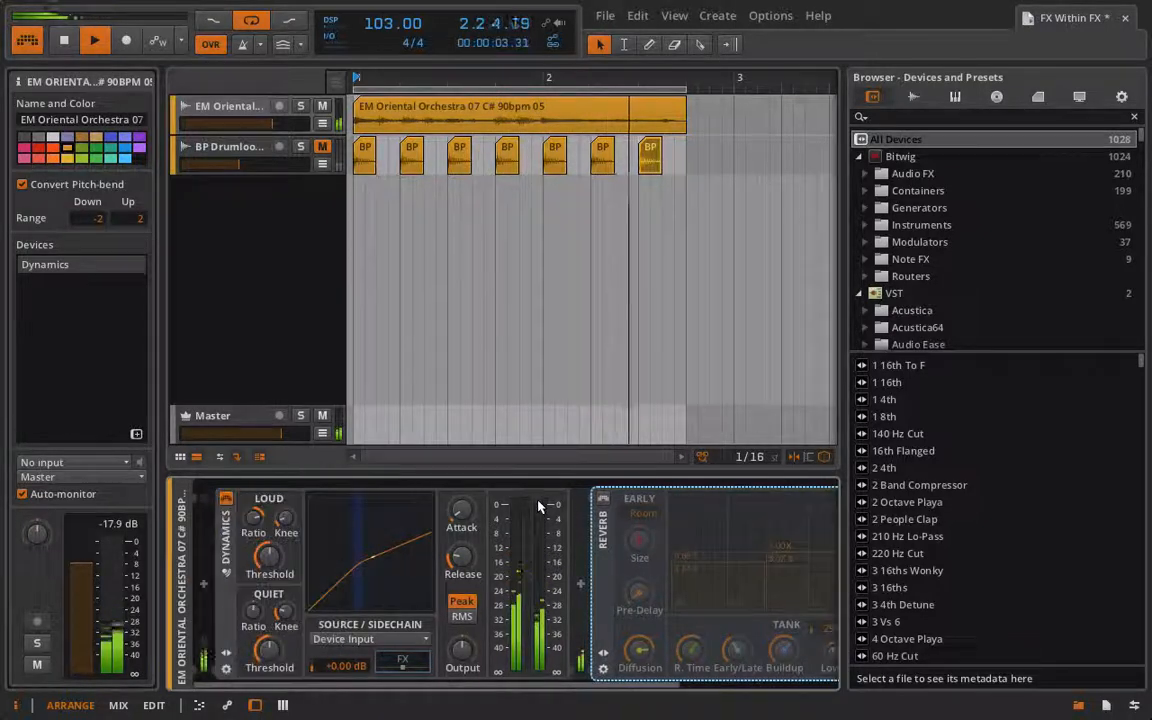
{"action": "left_click", "coordinate": [604, 499]}
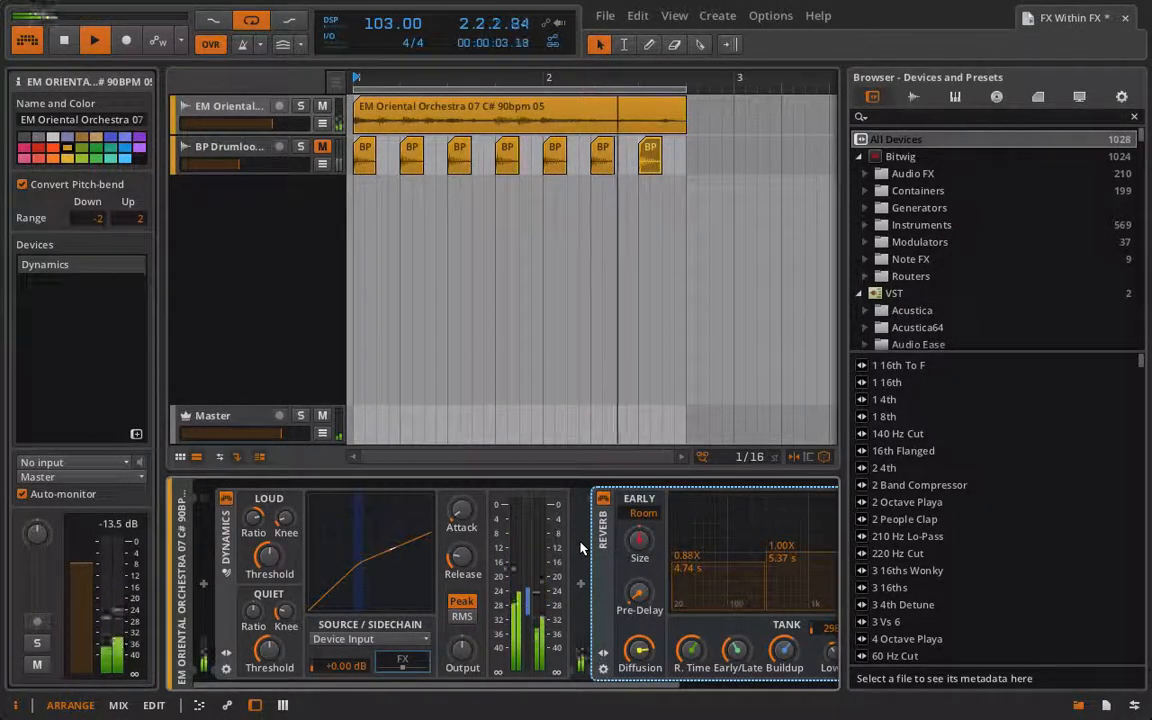
Step: Set the Dynamics sidechain source to BP Drumloop 32 128bpm (Post-Fader) and unmute the BP Drumloop track
{"action": "left_click", "coordinate": [393, 642]}
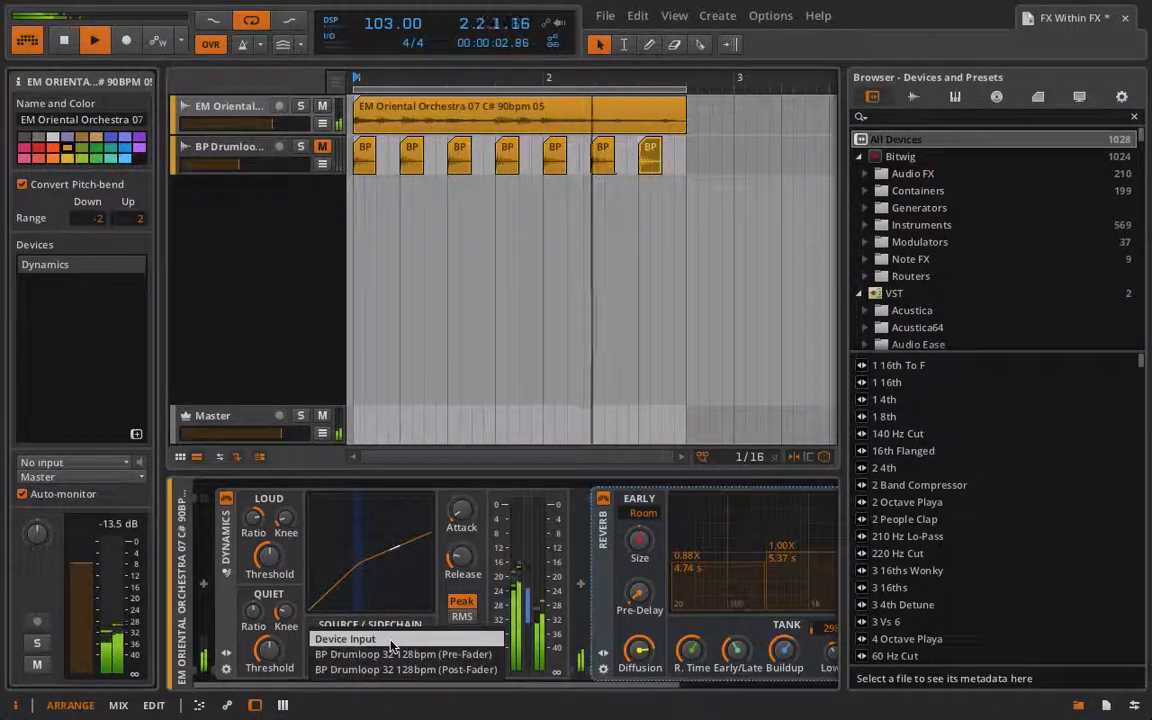
{"action": "left_click", "coordinate": [390, 669]}
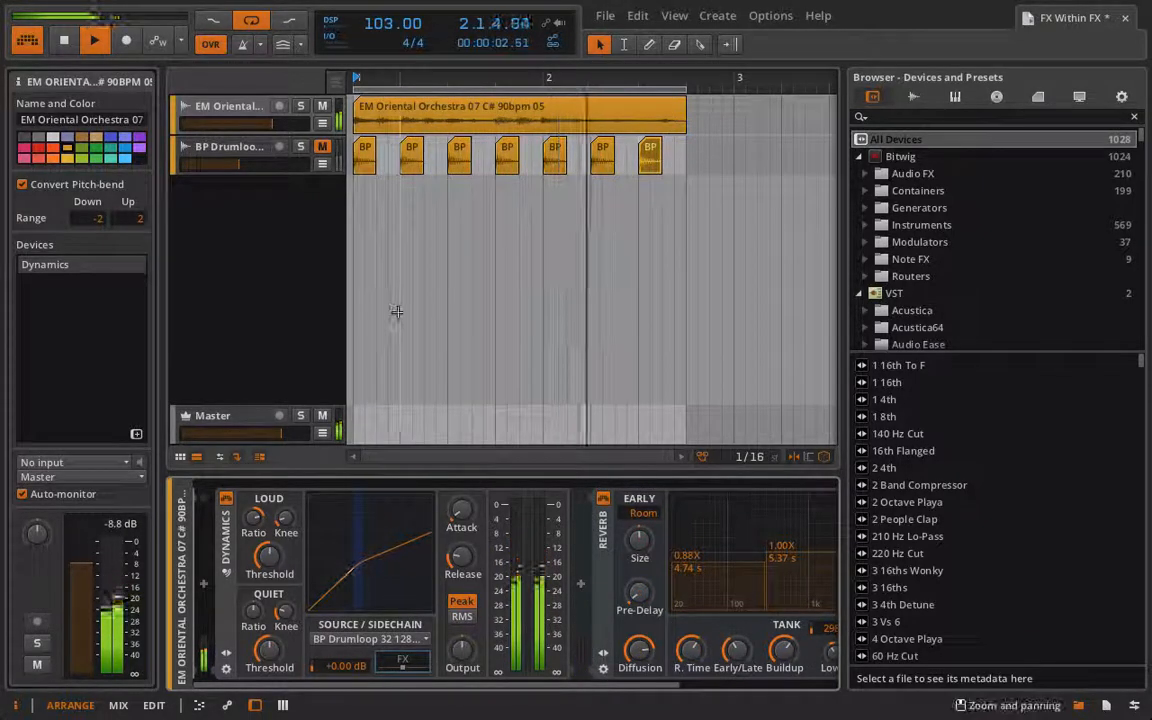
{"action": "left_click", "coordinate": [322, 147]}
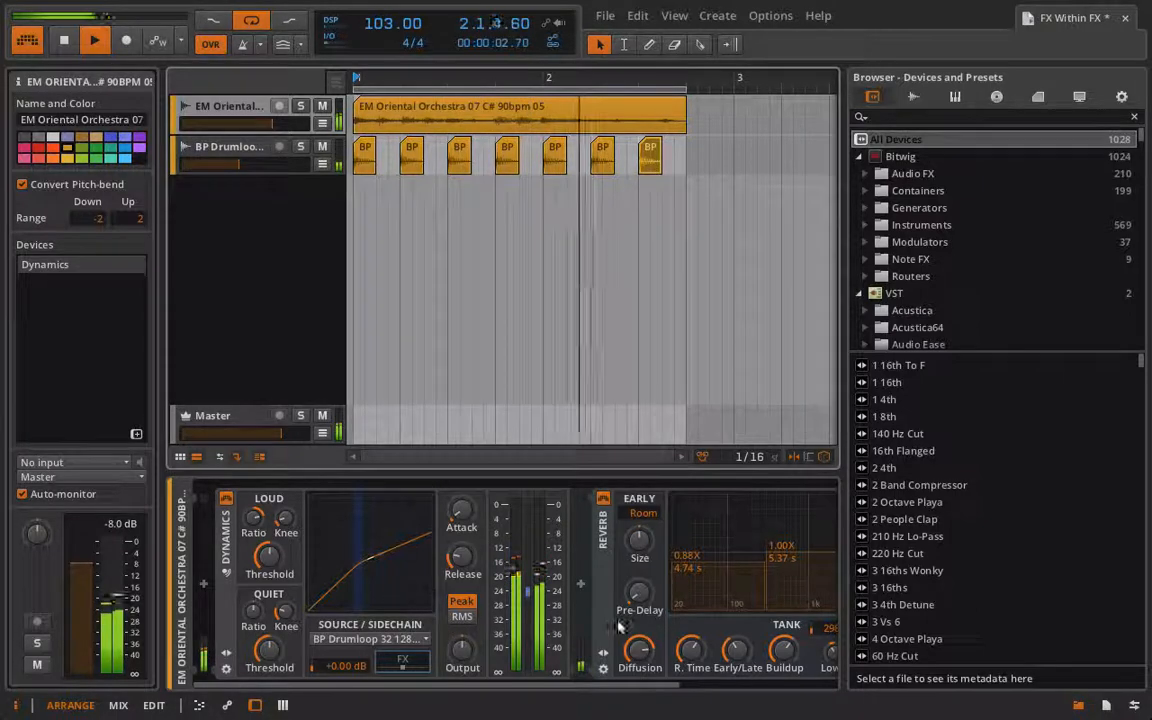
Step: With the nested Reverb bypassed, lower the Dynamics' loud Threshold, and set its loud Ratio to 1:2.99 and Release to 24.9 ms
{"action": "left_click", "coordinate": [603, 498]}
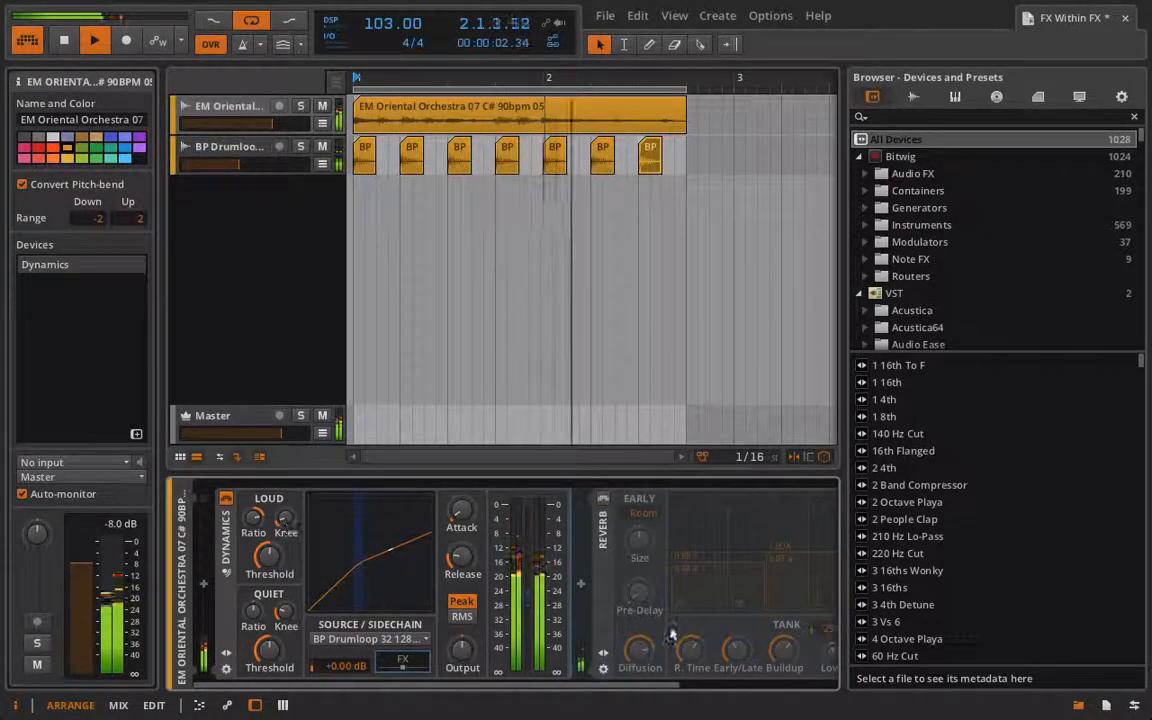
{"action": "mouse_move", "coordinate": [370, 560]}
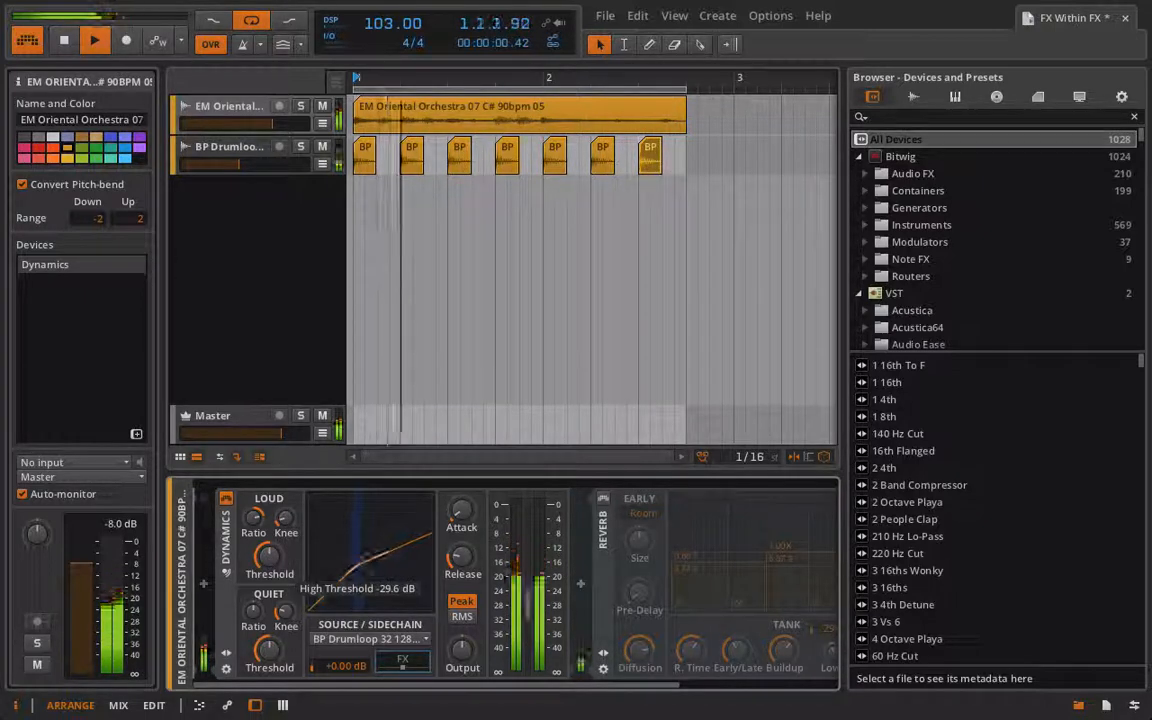
{"action": "left_click_drag", "start_coordinate": [370, 560], "coordinate": [362, 568]}
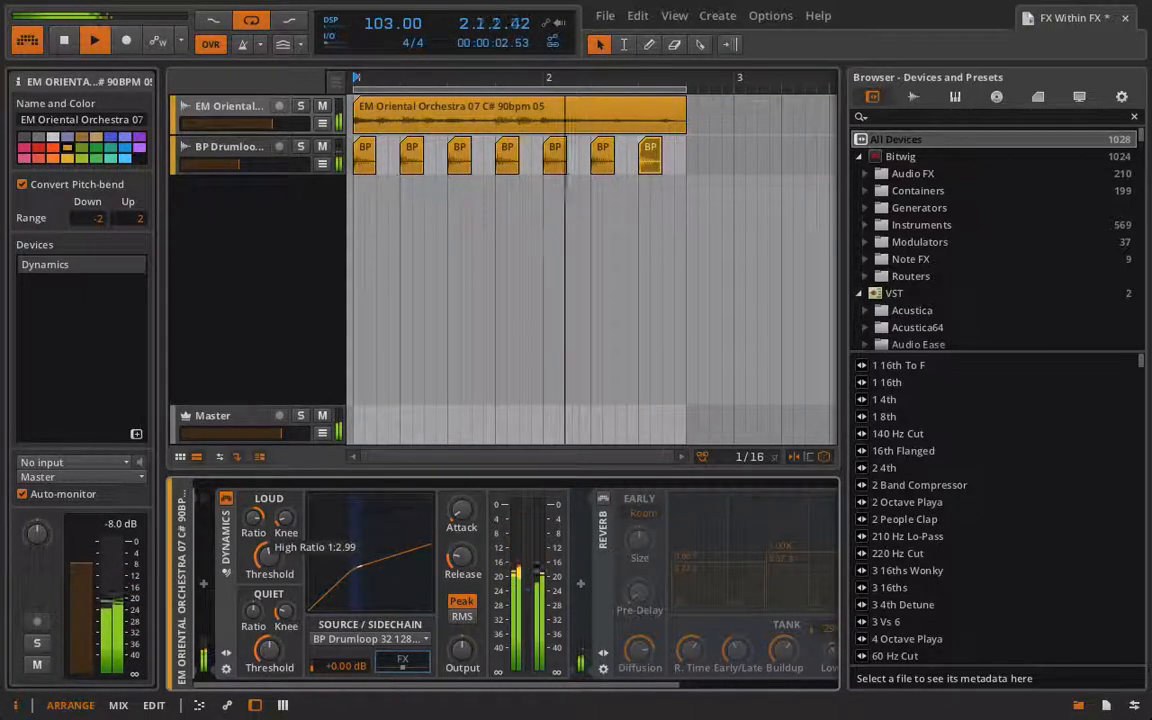
{"action": "mouse_move", "coordinate": [462, 558]}
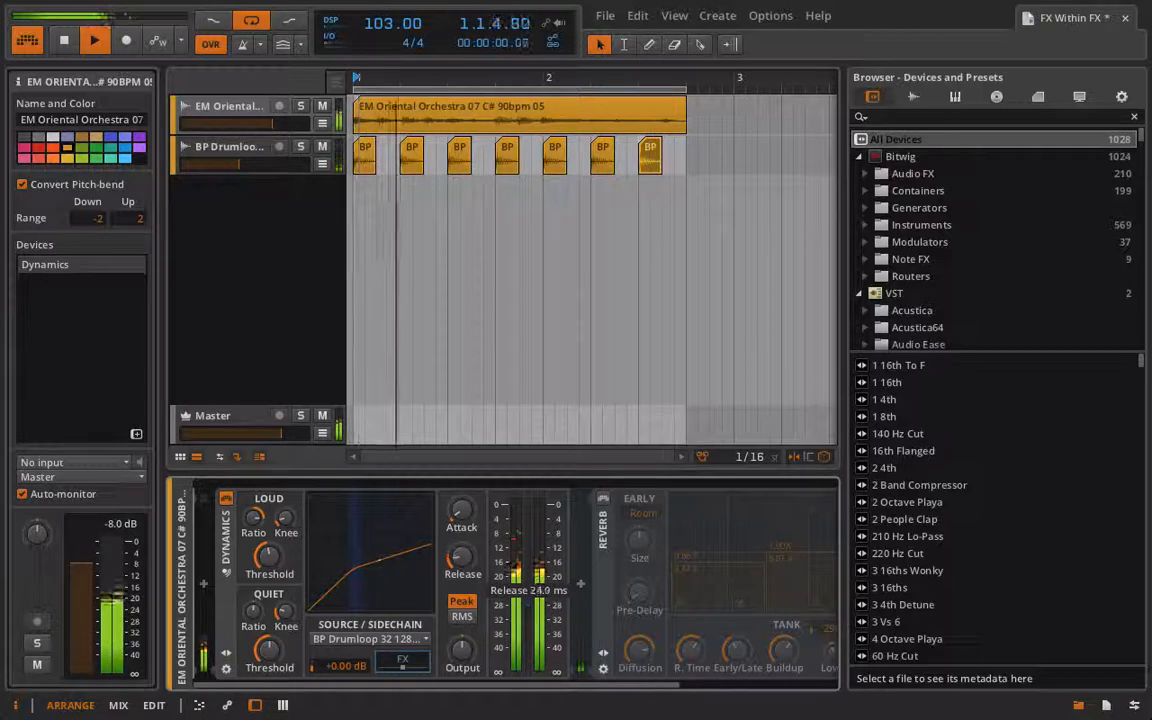
{"action": "mouse_move", "coordinate": [461, 512]}
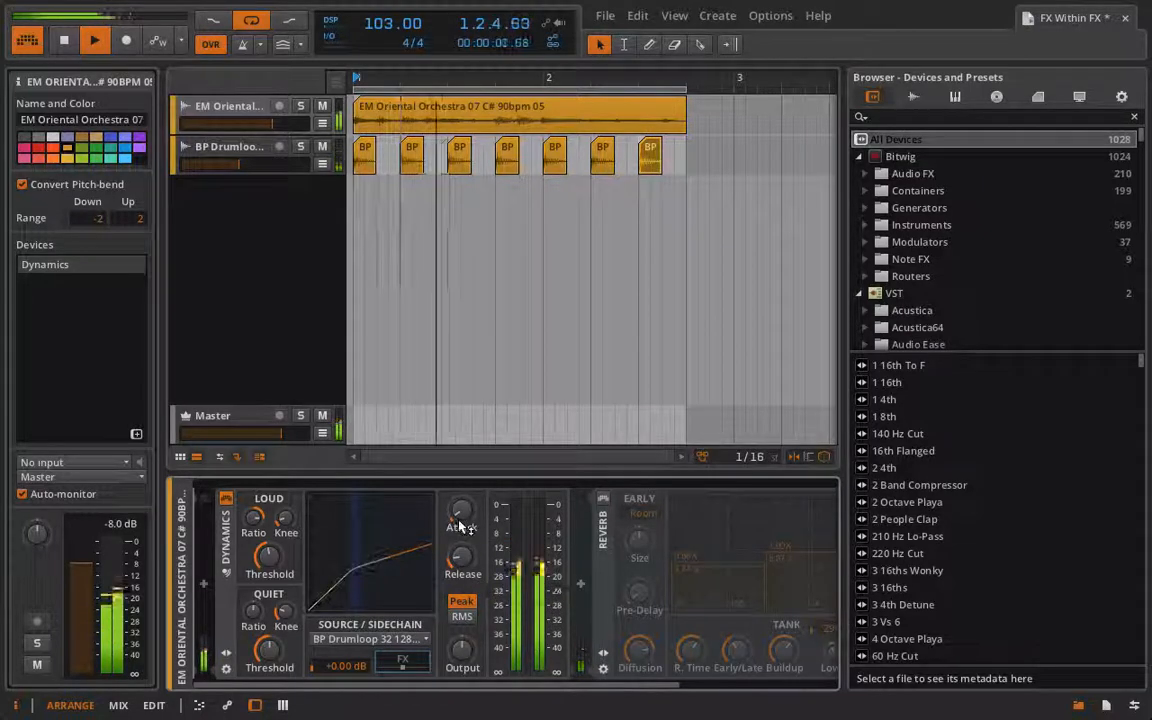
Step: Shorten the Dynamics' Release, raise its loud Threshold and reduce its loud Knee, comparing the sound with the nested Reverb on and off
{"action": "left_click", "coordinate": [603, 501]}
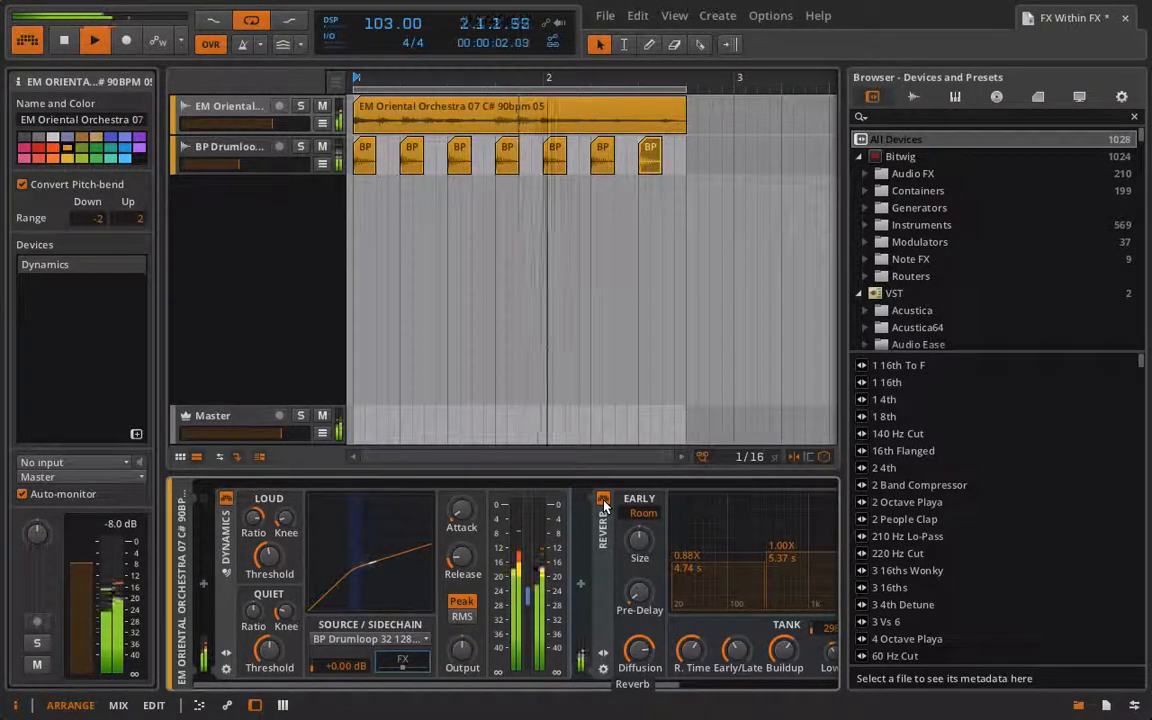
{"action": "left_click_drag", "start_coordinate": [457, 562], "coordinate": [457, 582]}
{"action": "left_click_drag", "start_coordinate": [361, 565], "coordinate": [371, 551]}
{"action": "left_click_drag", "start_coordinate": [269, 560], "coordinate": [285, 505]}
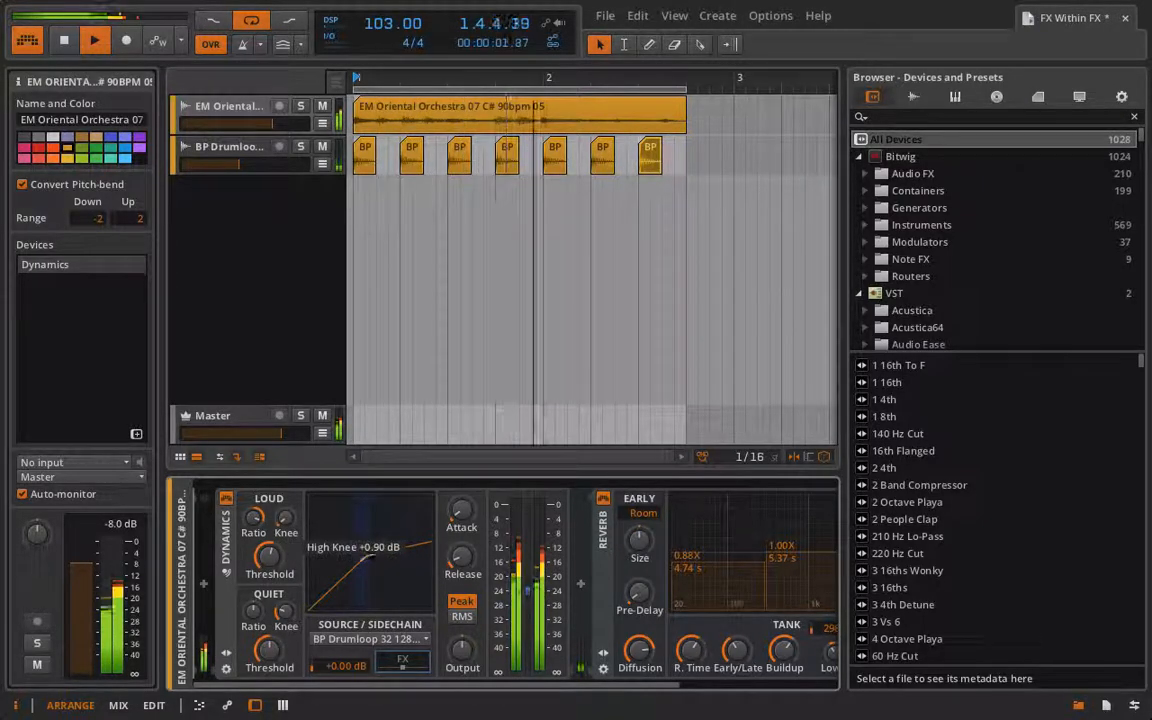
{"action": "left_click", "coordinate": [601, 499]}
{"action": "left_click", "coordinate": [601, 499]}
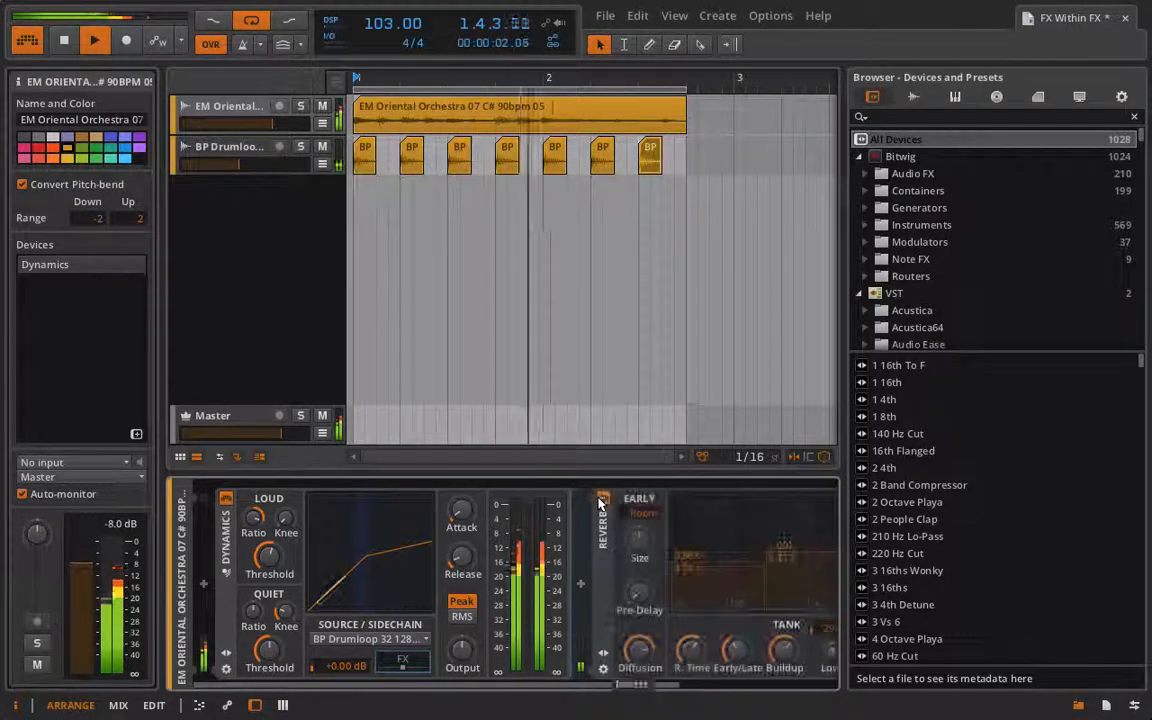
Step: Replace the Dynamics device and its nested Reverb with a Gate on the EM Oriental Orchestra track
{"action": "scroll", "coordinate": [595, 521], "scroll_direction": "right", "scroll_amount": 3}
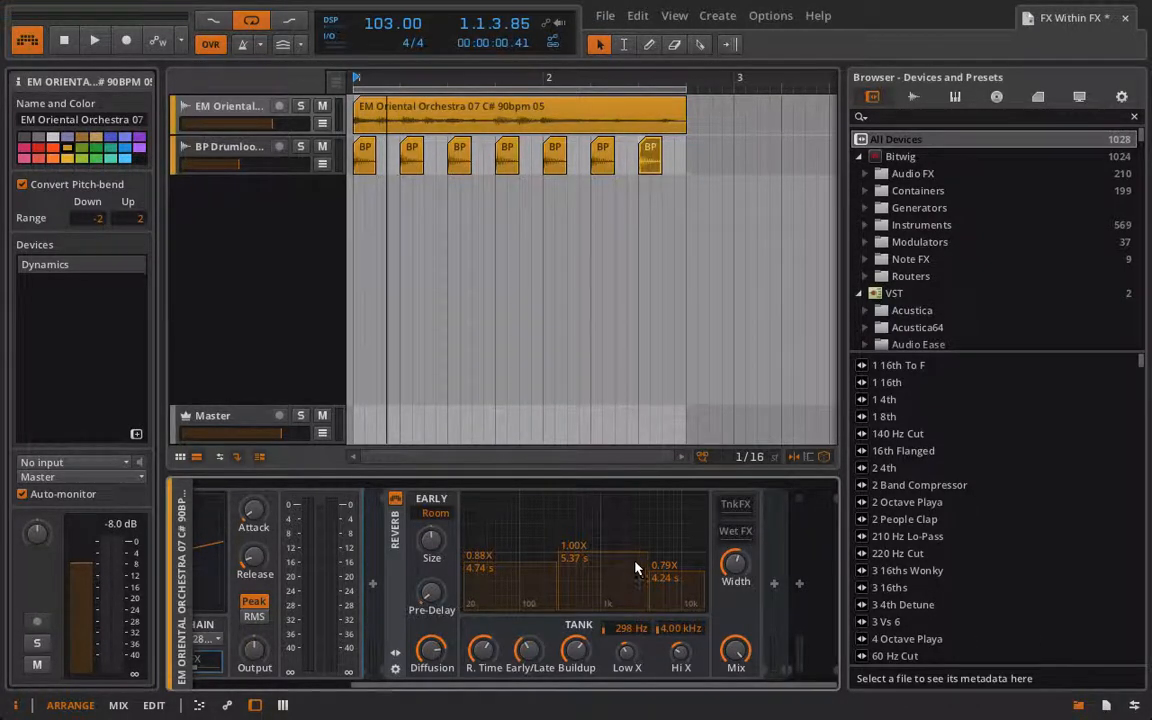
{"action": "scroll", "coordinate": [363, 607], "scroll_direction": "left", "scroll_amount": 2}
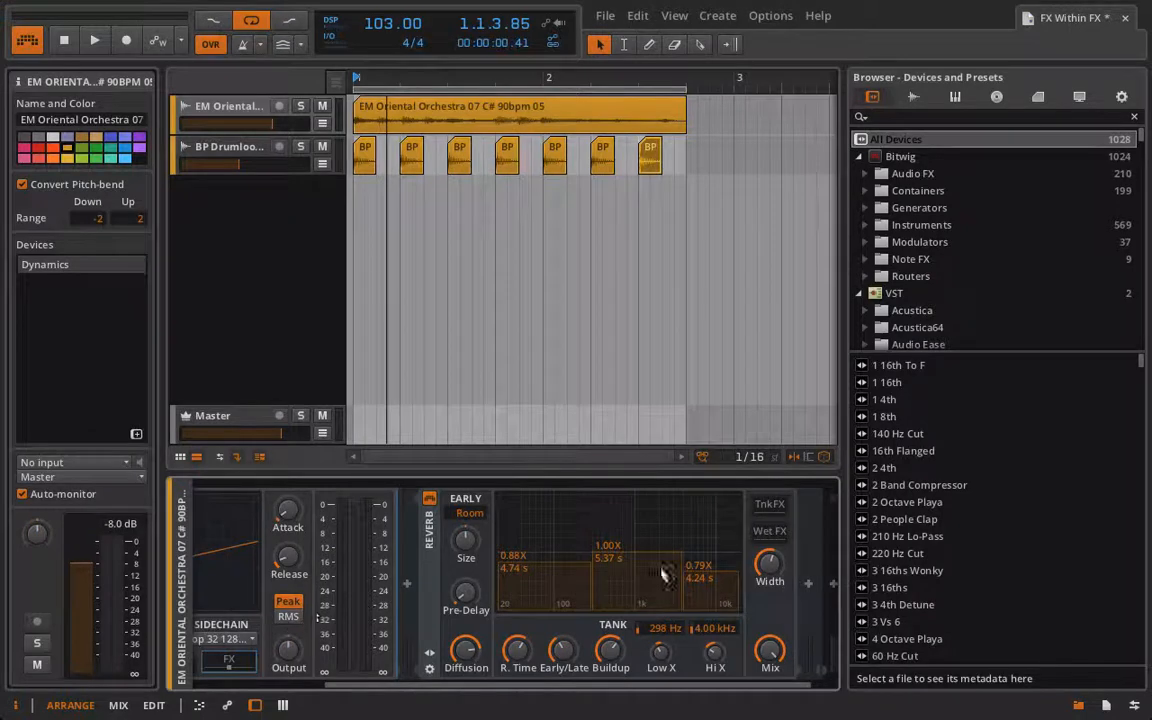
{"action": "scroll", "coordinate": [449, 585], "scroll_direction": "left", "scroll_amount": 5}
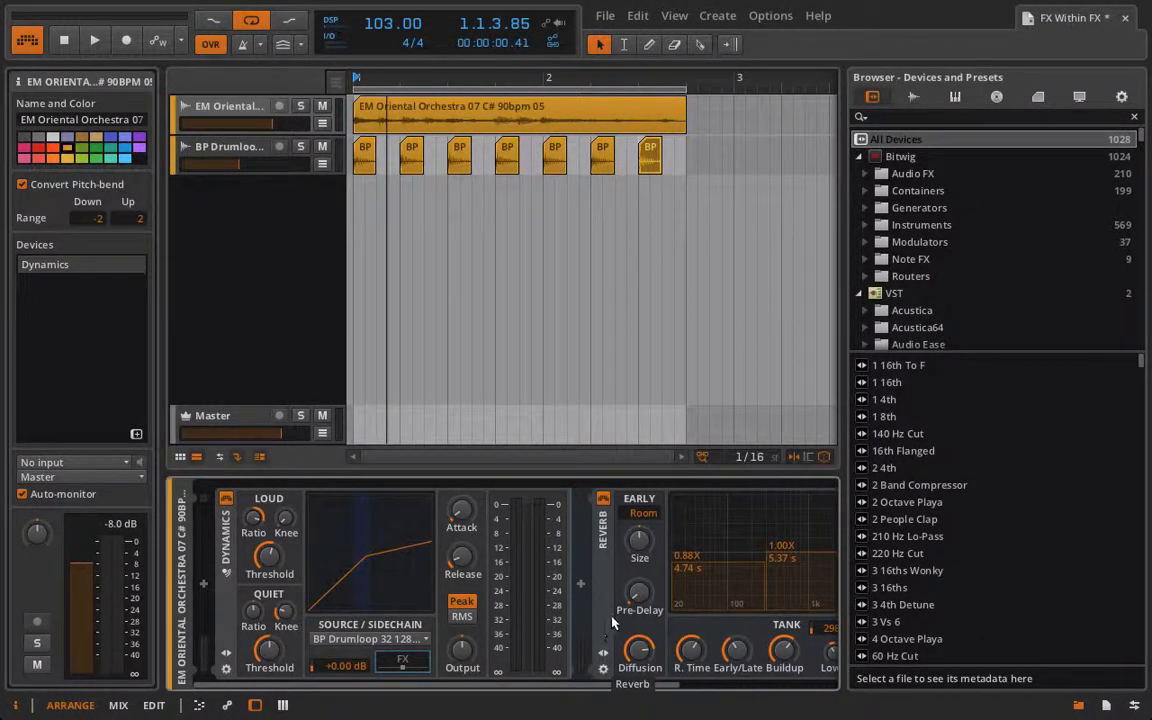
{"action": "key", "text": "Delete"}
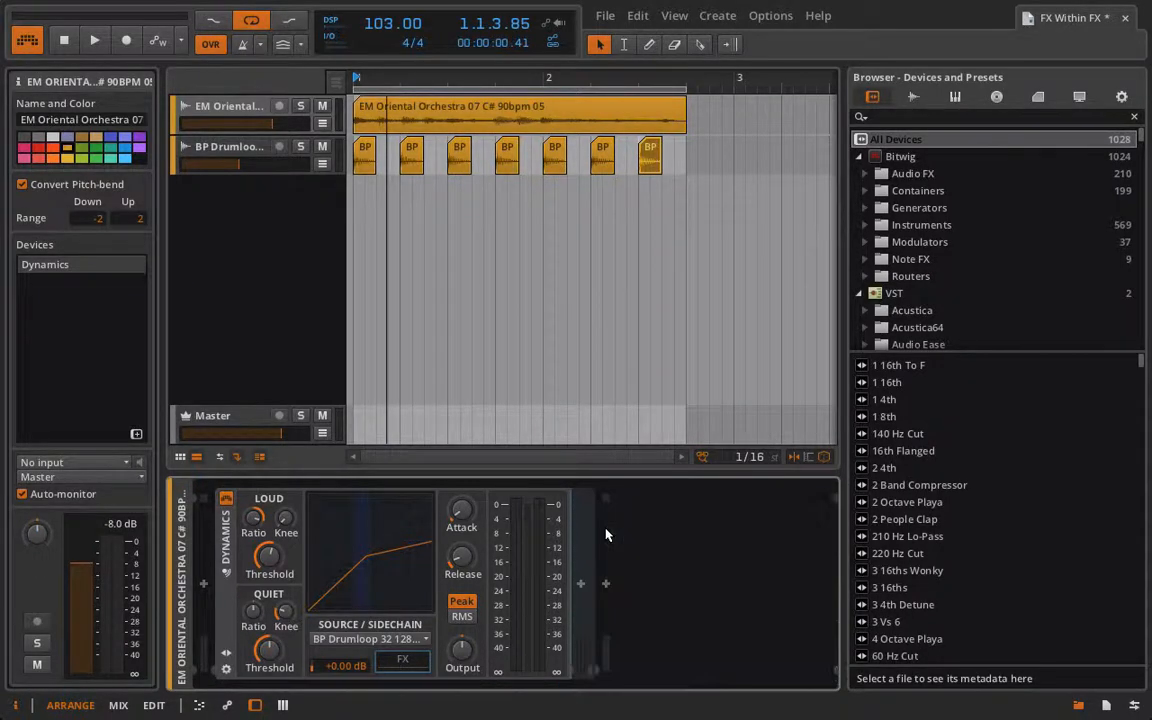
{"action": "left_click", "coordinate": [215, 550]}
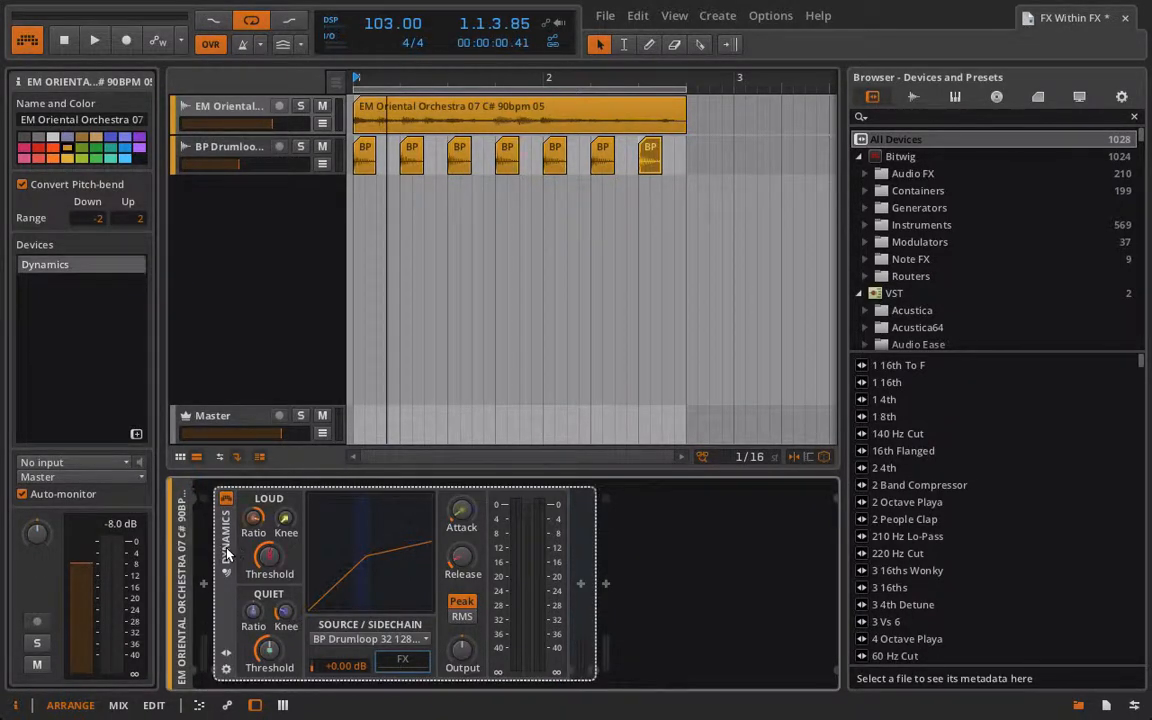
{"action": "key", "text": "Delete"}
{"action": "left_click", "coordinate": [205, 581]}
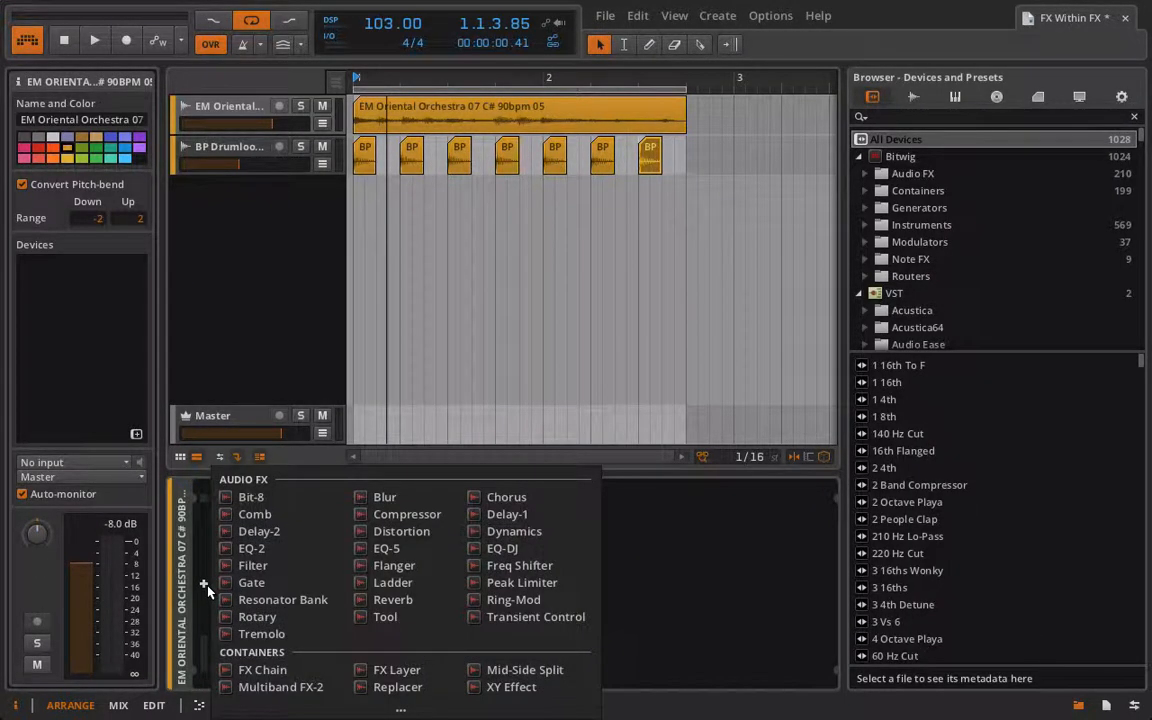
{"action": "left_click", "coordinate": [251, 582]}
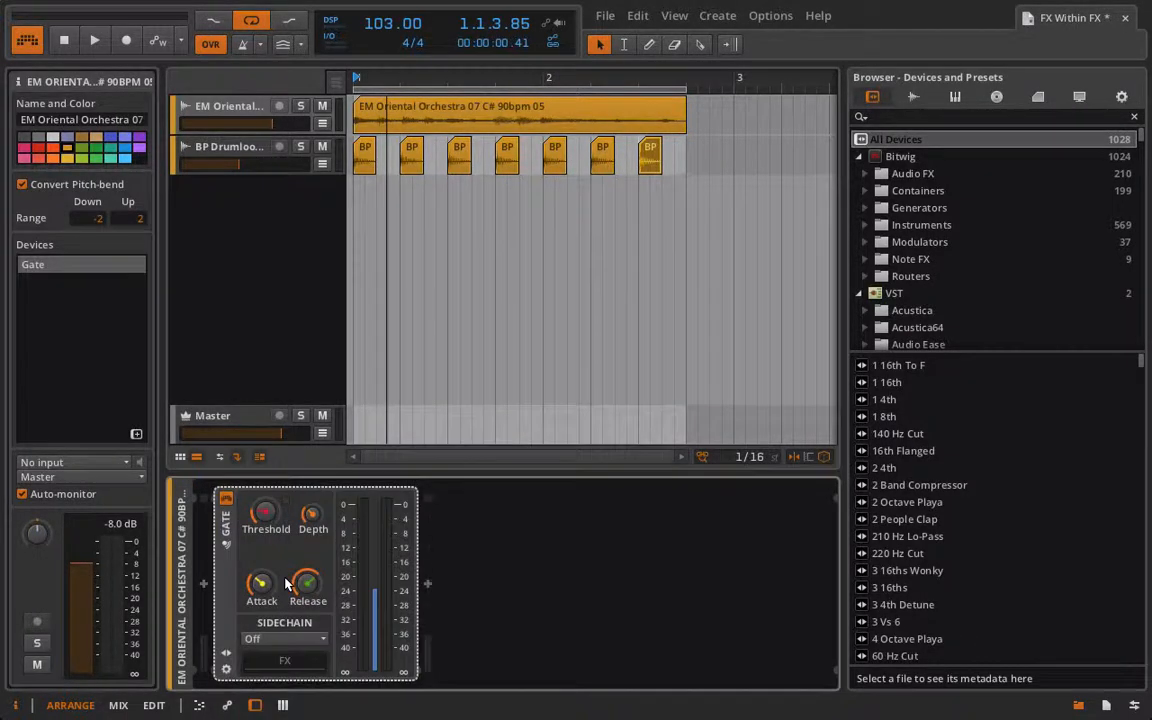
Step: Set the Gate's sidechain source to BP Drumloop 32 128bpm (Post-Fader) and start playback
{"action": "left_click", "coordinate": [255, 638]}
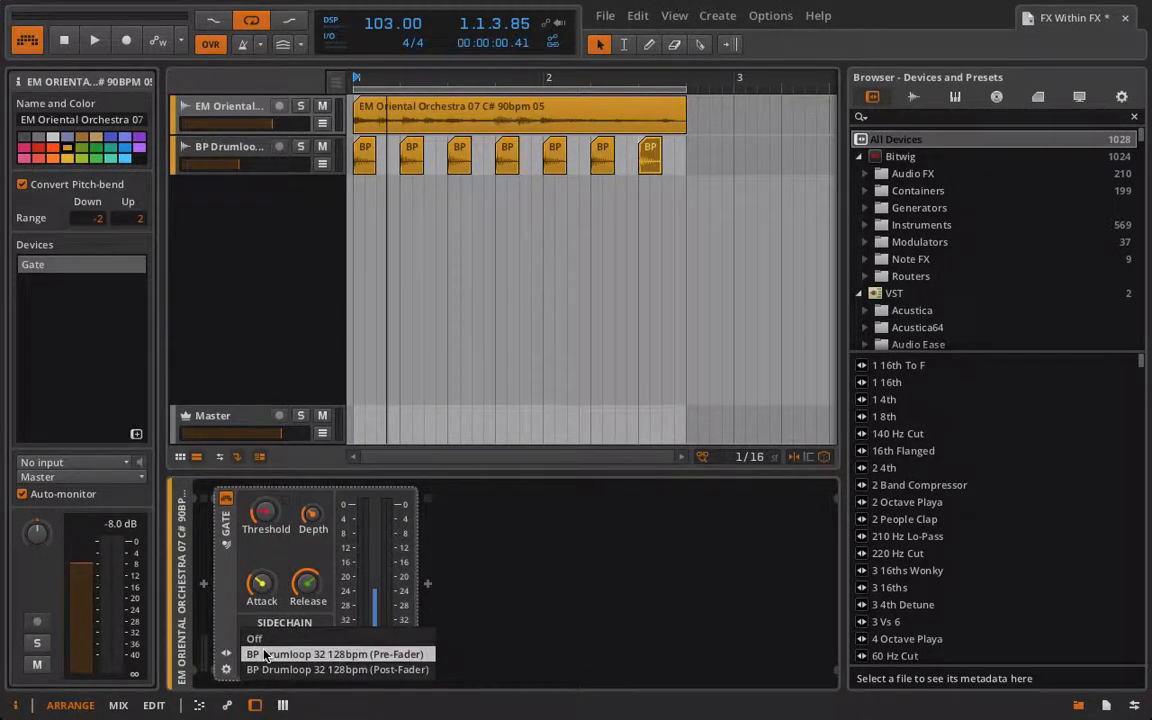
{"action": "left_click", "coordinate": [265, 668]}
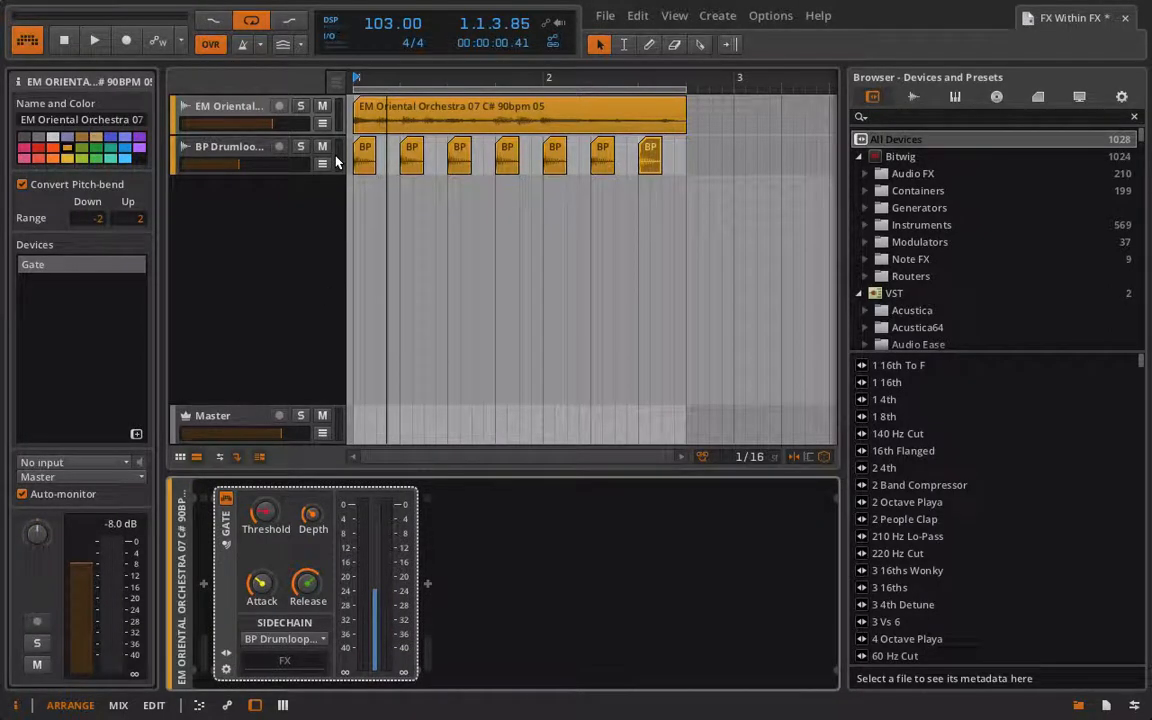
{"action": "key", "text": "space"}
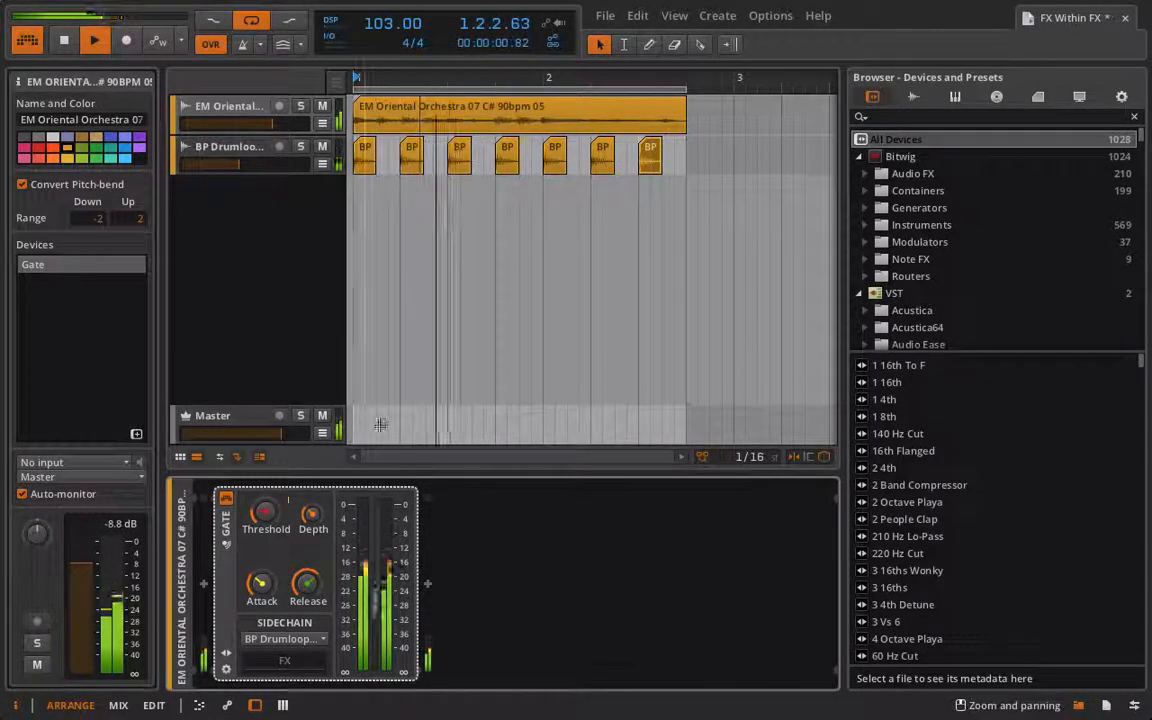
Step: Increase the Gate's Depth and shorten its Release while the loop plays
{"action": "left_click_drag", "start_coordinate": [312, 515], "coordinate": [312, 488]}
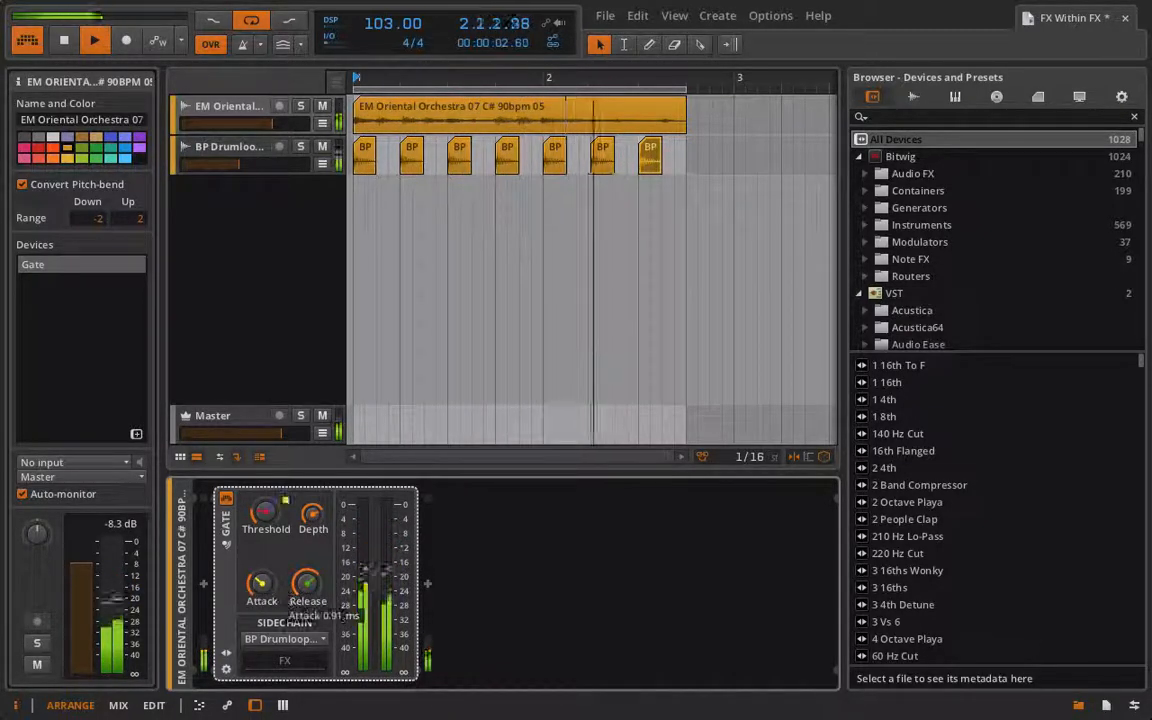
{"action": "left_click_drag", "start_coordinate": [307, 583], "coordinate": [307, 580]}
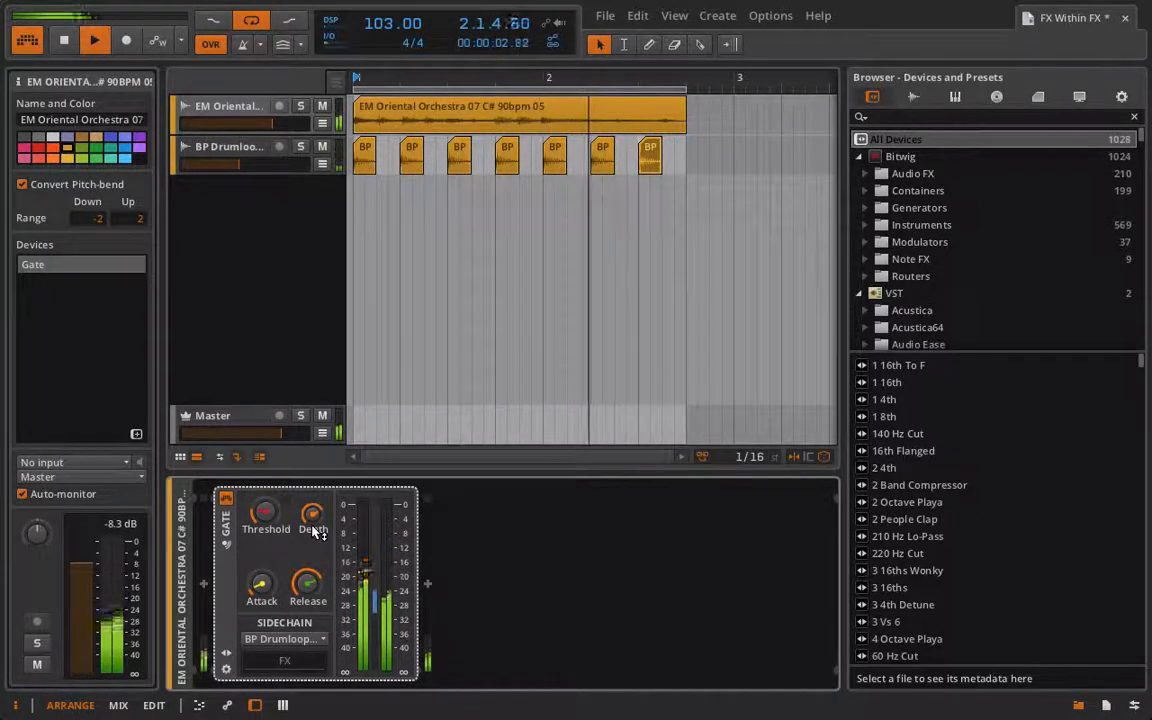
{"action": "left_click_drag", "start_coordinate": [312, 513], "coordinate": [312, 506]}
{"action": "left_click_drag", "start_coordinate": [311, 587], "coordinate": [311, 626]}
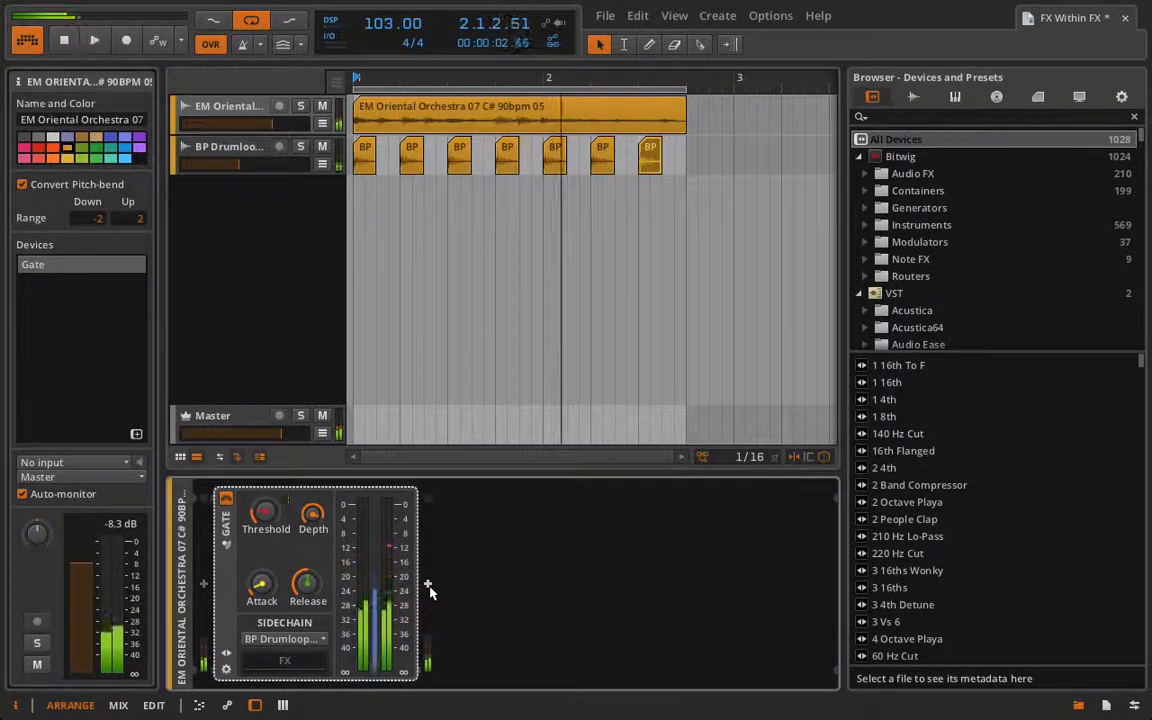
Step: Open the Gate's sidechain FX chain and insert a Reverb in it
{"action": "left_click", "coordinate": [428, 584]}
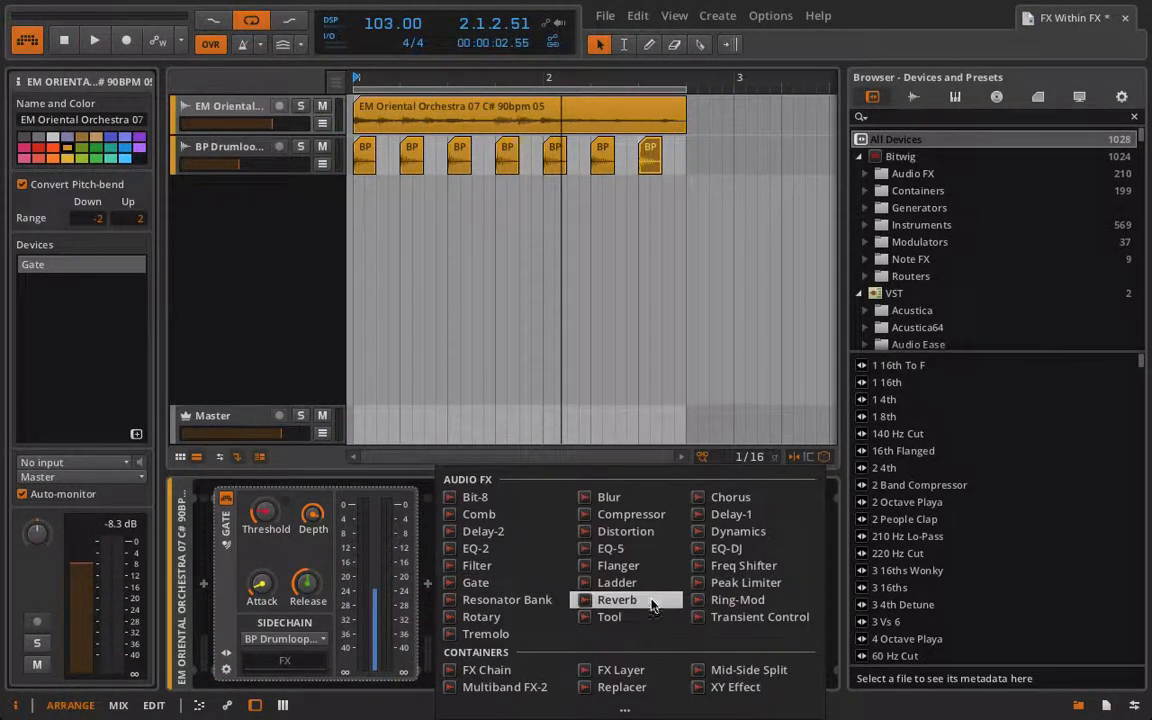
{"action": "left_click", "coordinate": [276, 669]}
{"action": "left_click", "coordinate": [282, 662]}
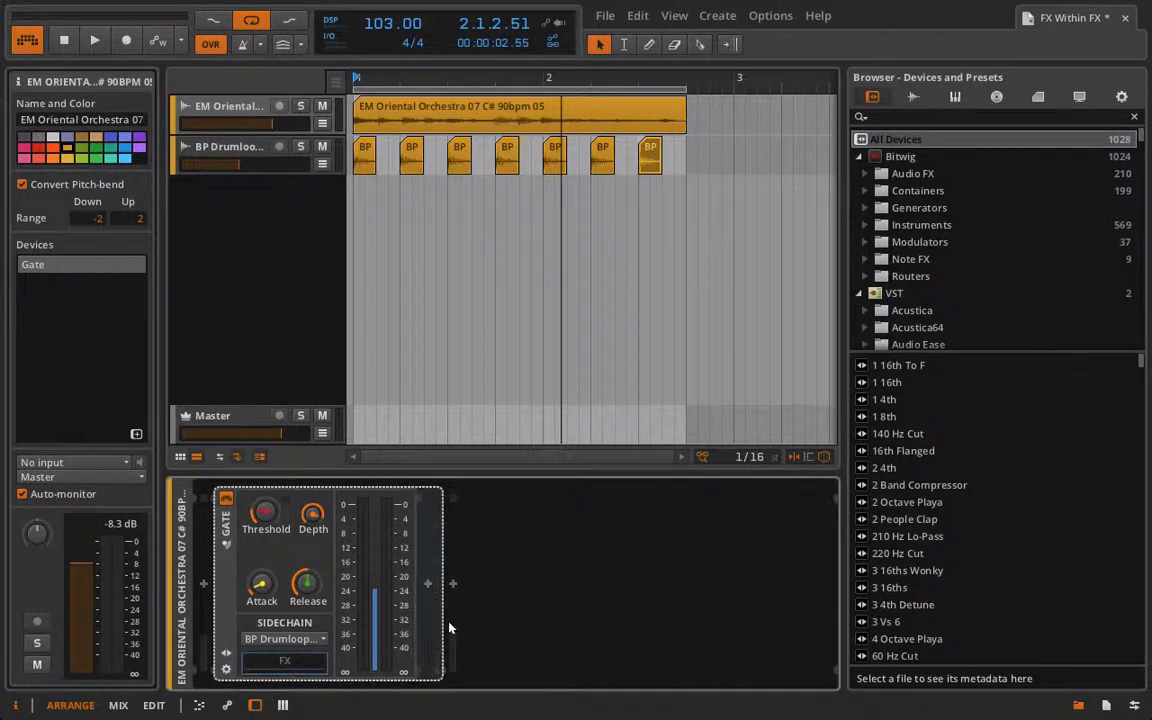
{"action": "left_click", "coordinate": [422, 583]}
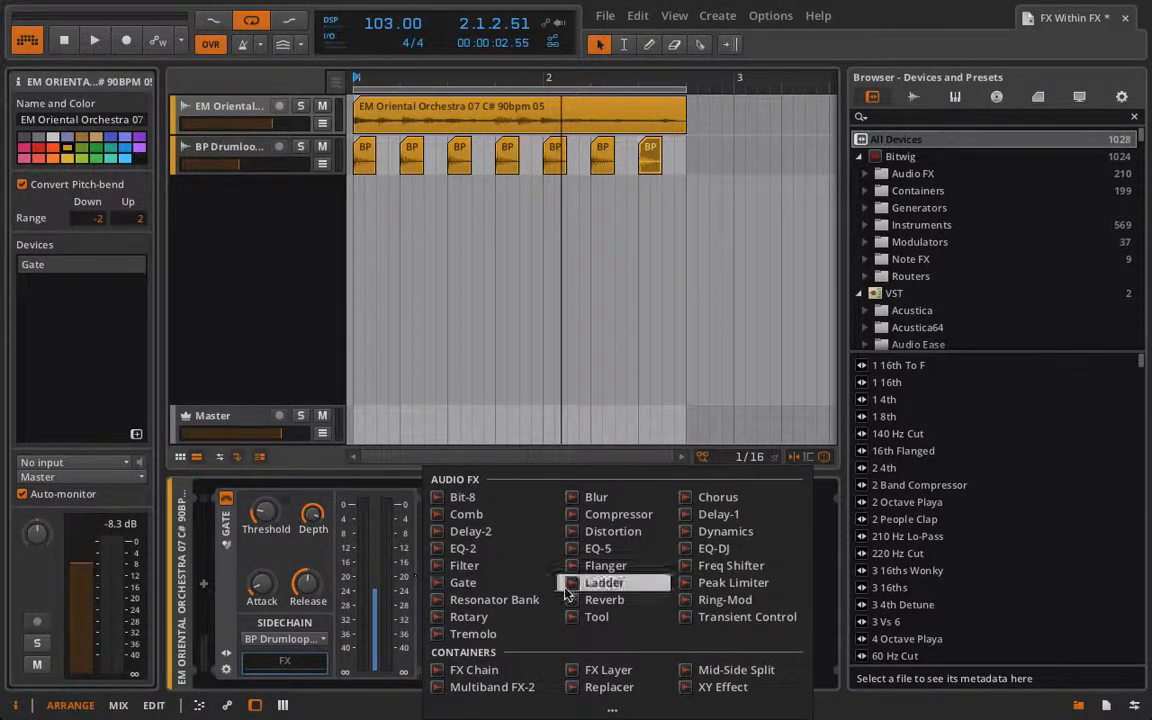
{"action": "left_click", "coordinate": [602, 599]}
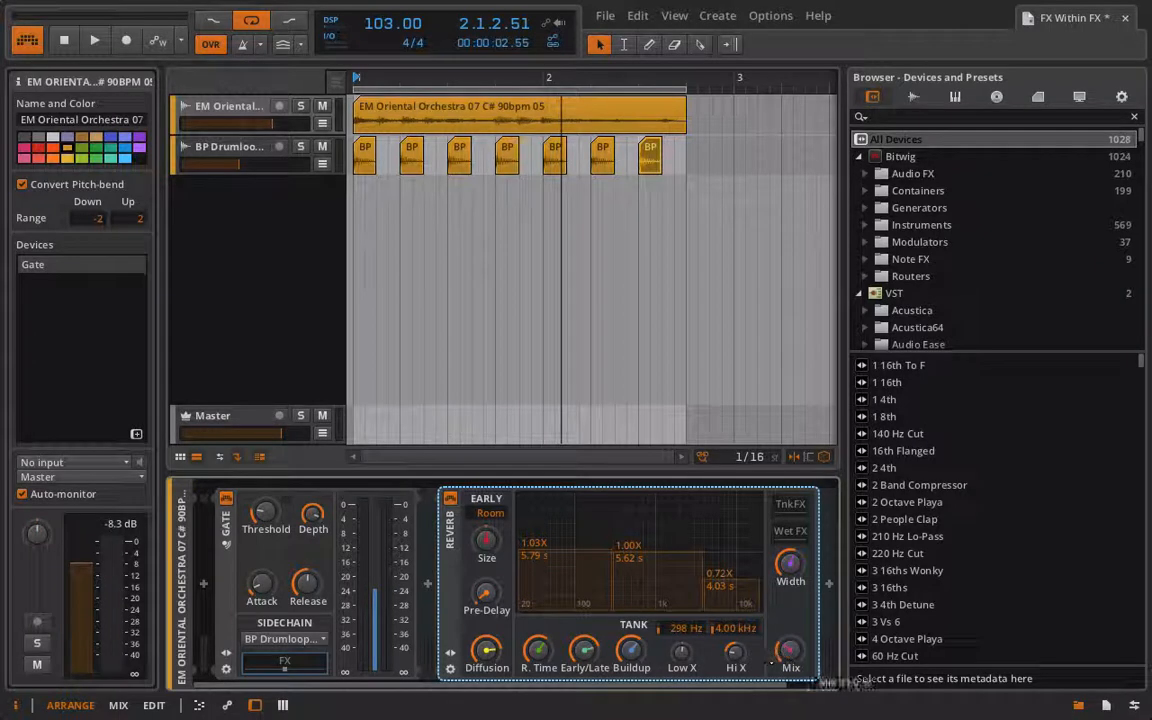
Step: During playback, raise the Gate's Threshold and shorten its Release to suit the nested Reverb
{"action": "key", "text": "space"}
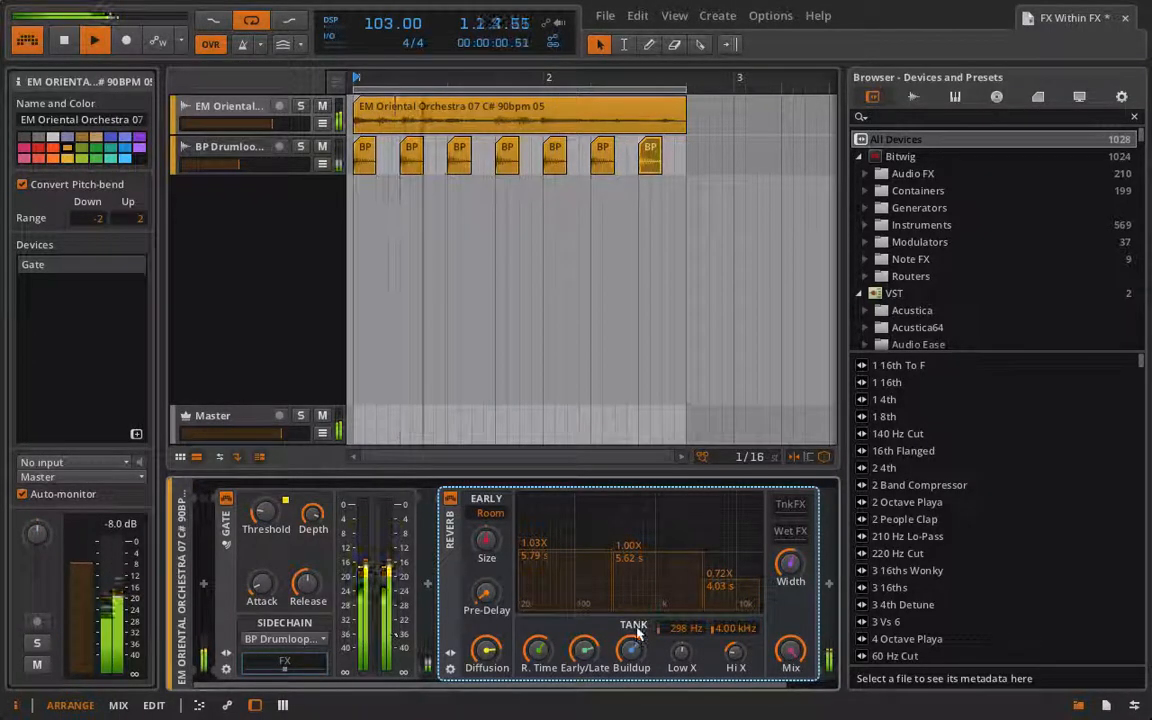
{"action": "left_click_drag", "start_coordinate": [250, 513], "coordinate": [250, 534]}
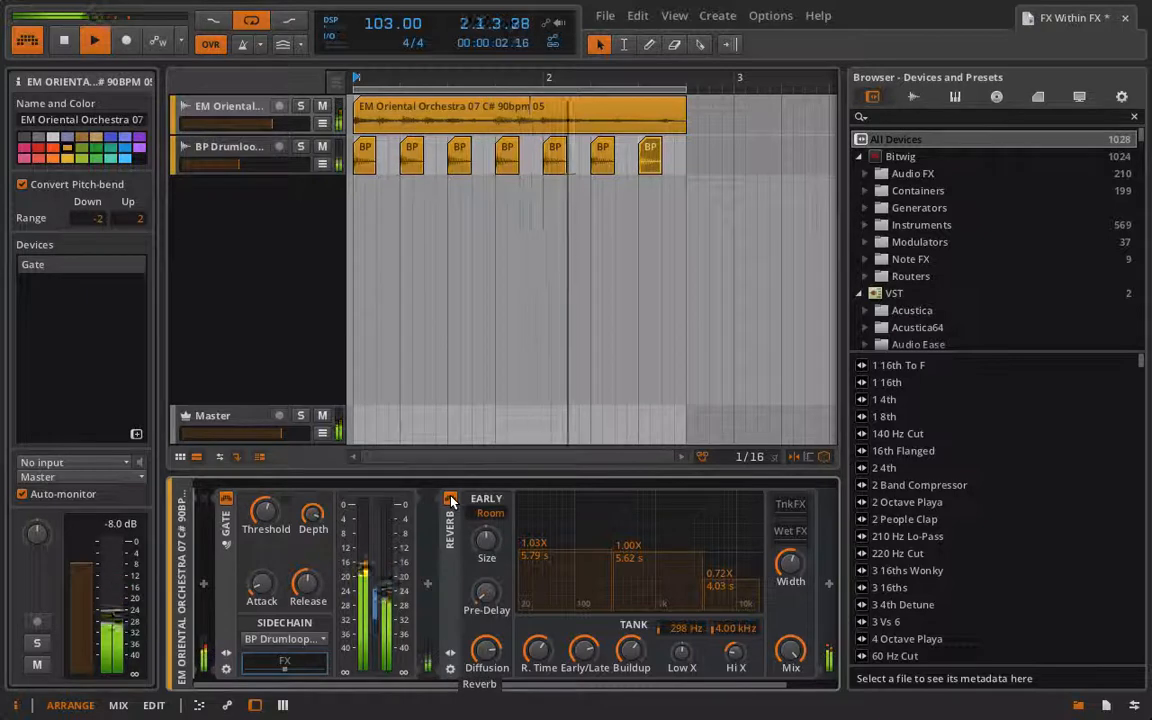
{"action": "left_click_drag", "start_coordinate": [307, 584], "coordinate": [262, 568]}
{"action": "left_click_drag", "start_coordinate": [265, 517], "coordinate": [313, 517]}
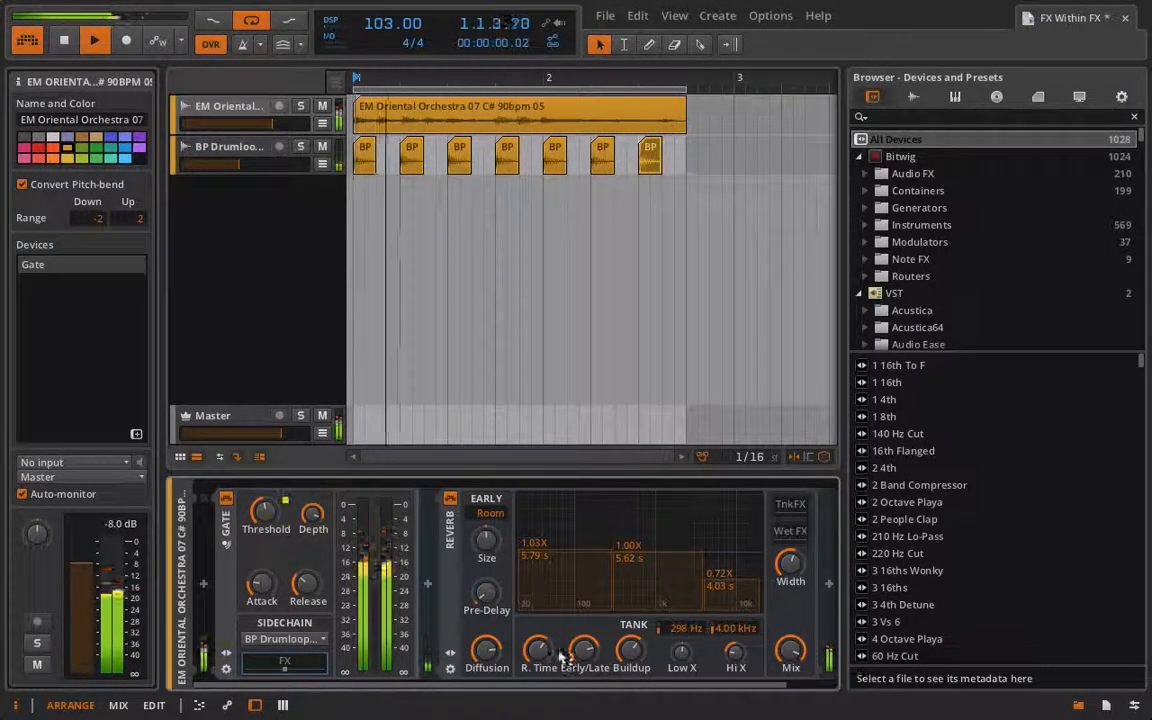
Step: Lengthen the nested Reverb's R. Time to 7.94 s, adjust its Buildup and stop playback
{"action": "left_click_drag", "start_coordinate": [538, 650], "coordinate": [492, 634]}
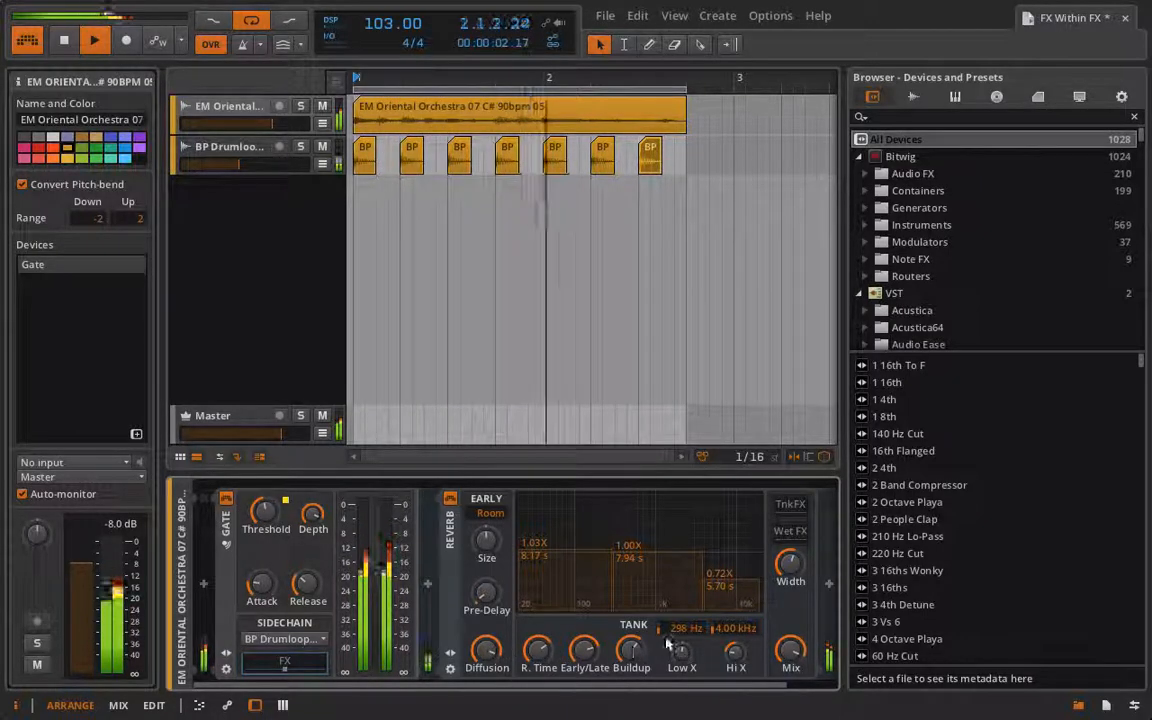
{"action": "left_click_drag", "start_coordinate": [631, 650], "coordinate": [631, 646]}
{"action": "key", "text": "space"}
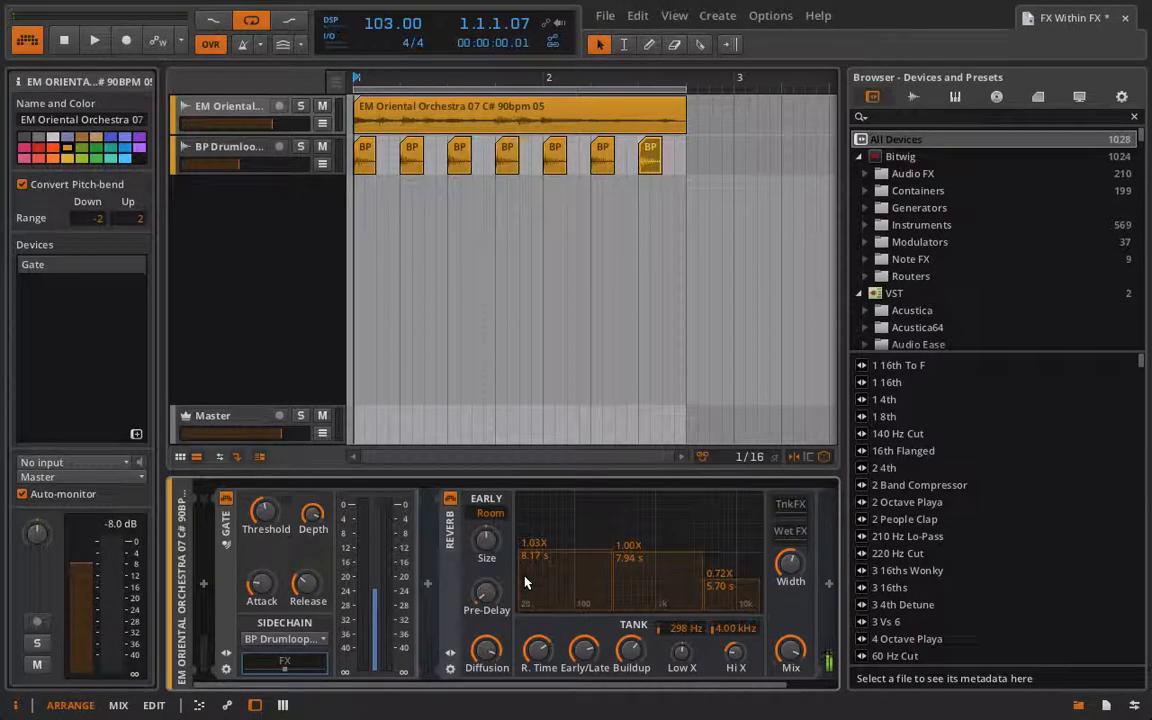
Step: Delete the Reverb from the Gate's sidechain FX chain, add a new Reverb after the Gate and play the loop
{"action": "left_click", "coordinate": [449, 550]}
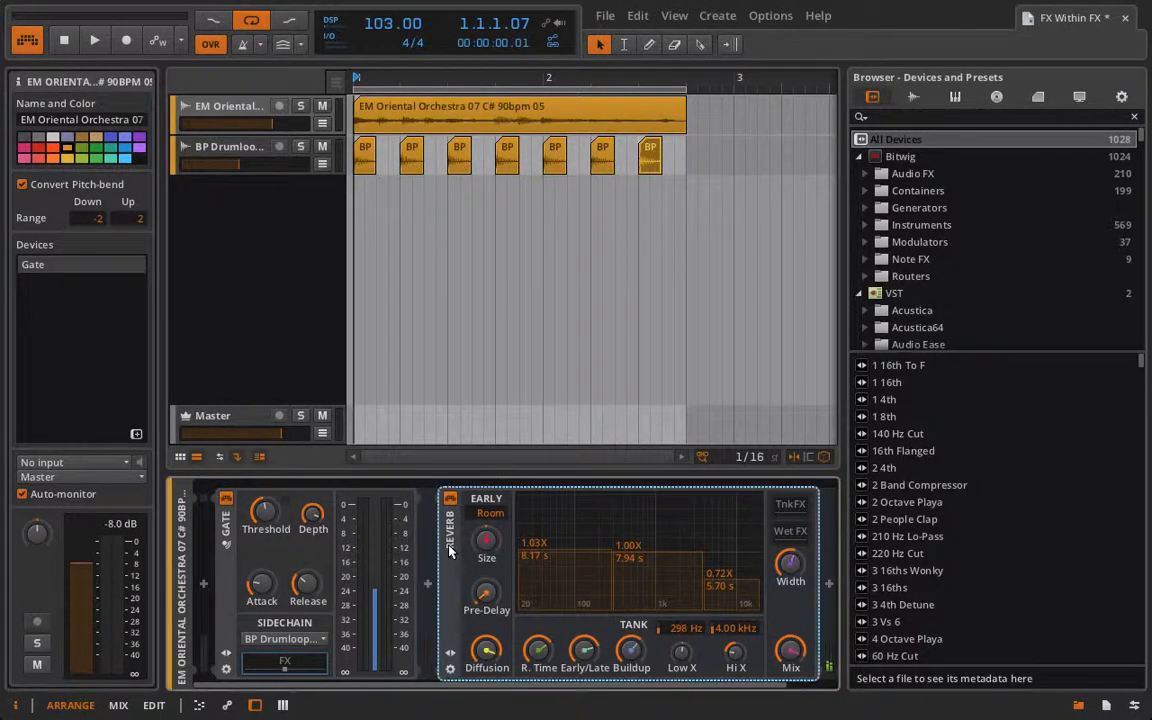
{"action": "key", "text": "Delete"}
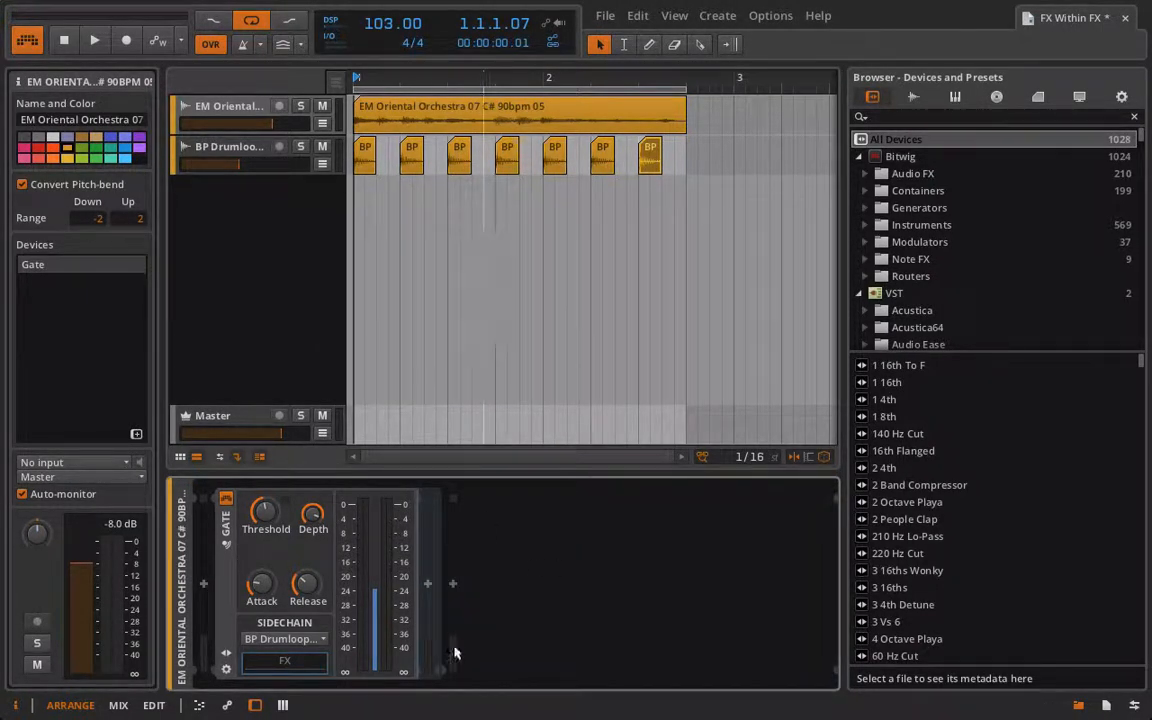
{"action": "left_click", "coordinate": [453, 585]}
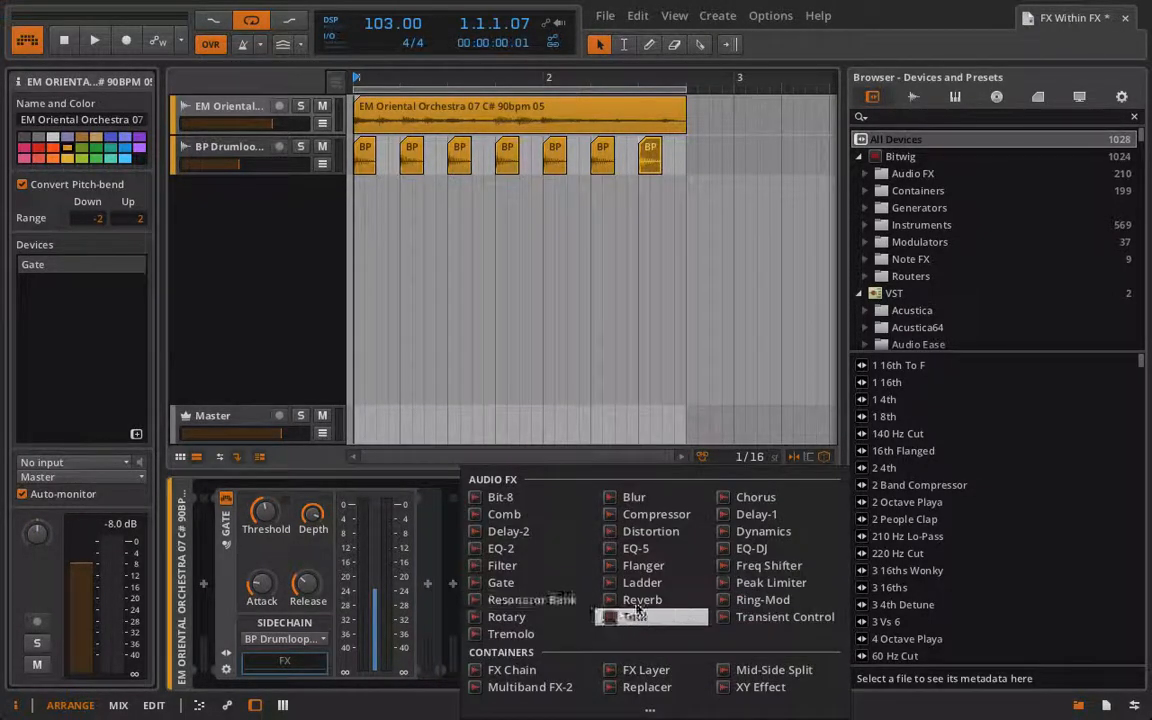
{"action": "double_click", "coordinate": [630, 596]}
{"action": "key", "text": "space"}
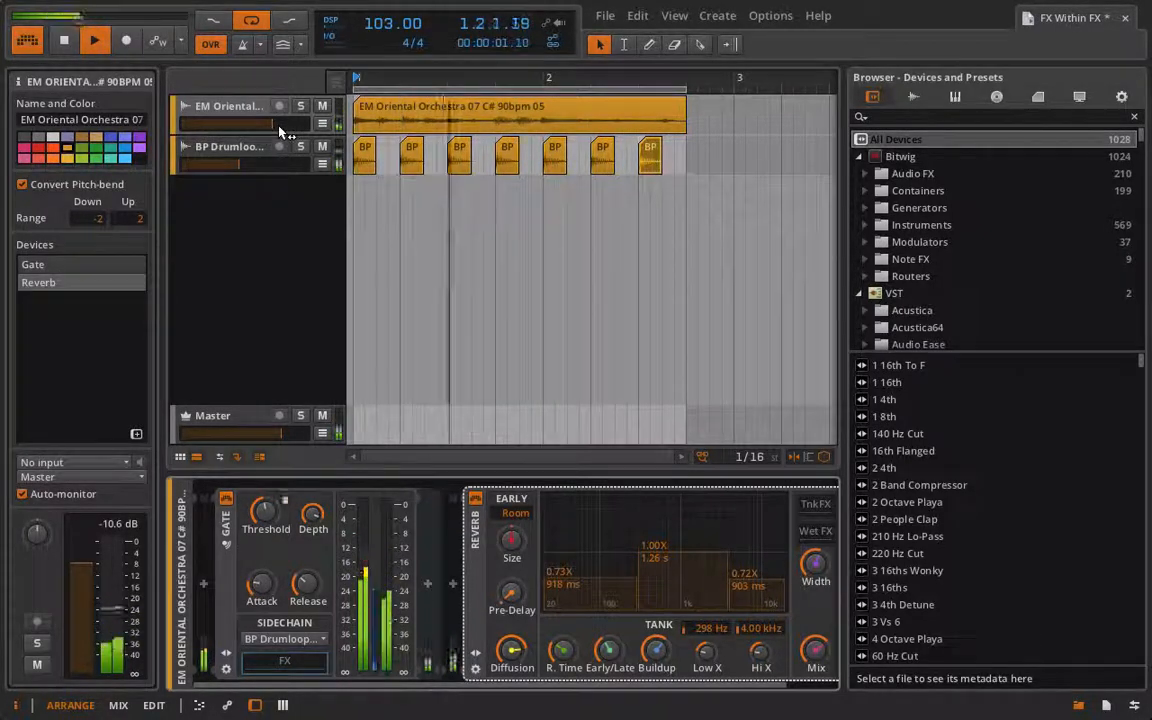
Step: Solo the EM Oriental Orchestra track and set the Reverb's R. Time to 2.40 s
{"action": "left_click", "coordinate": [301, 106]}
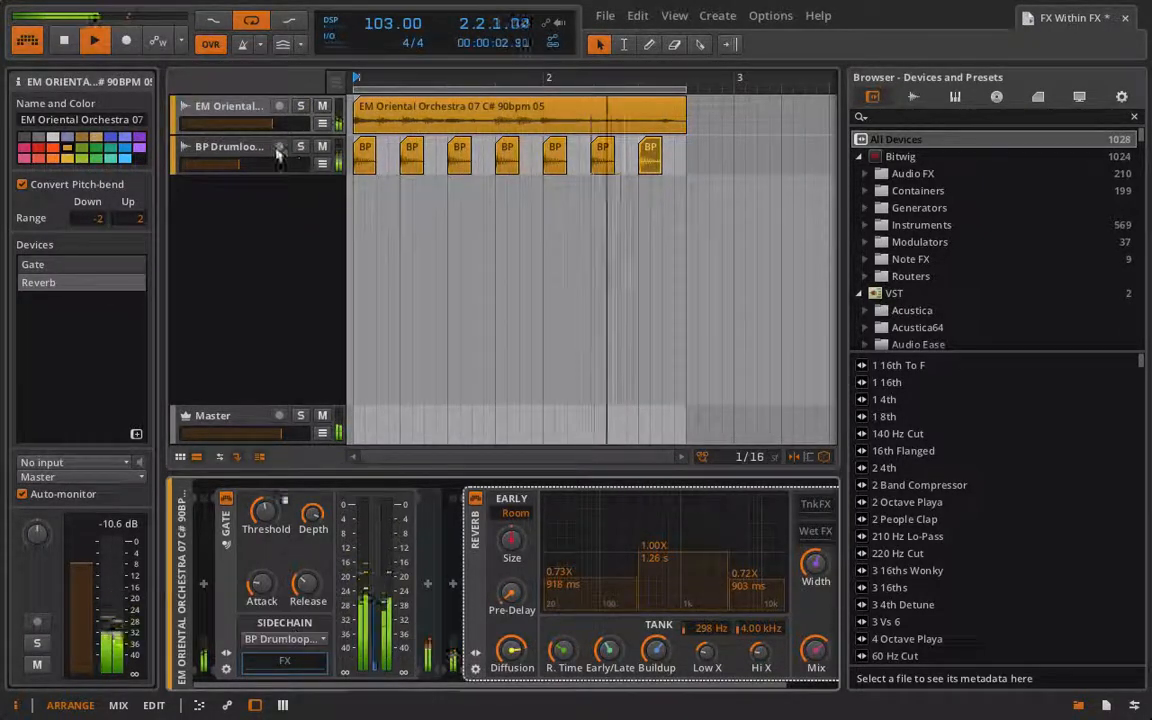
{"action": "left_click", "coordinate": [301, 107]}
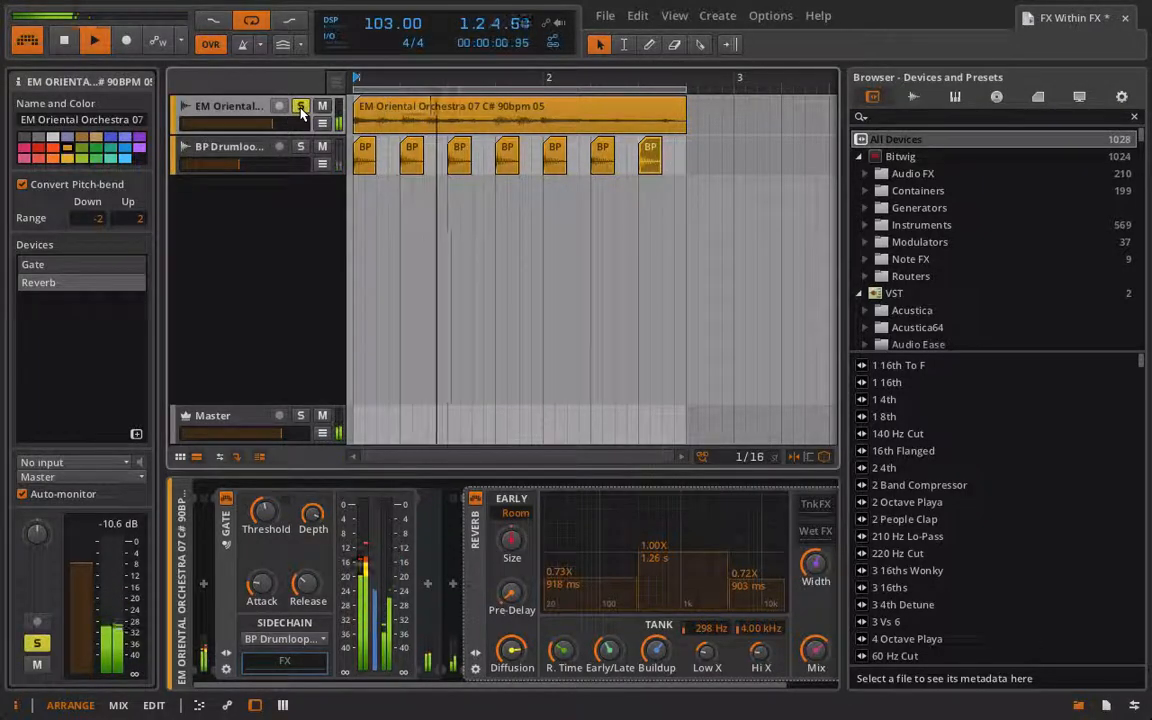
{"action": "left_click_drag", "start_coordinate": [547, 458], "coordinate": [575, 467]}
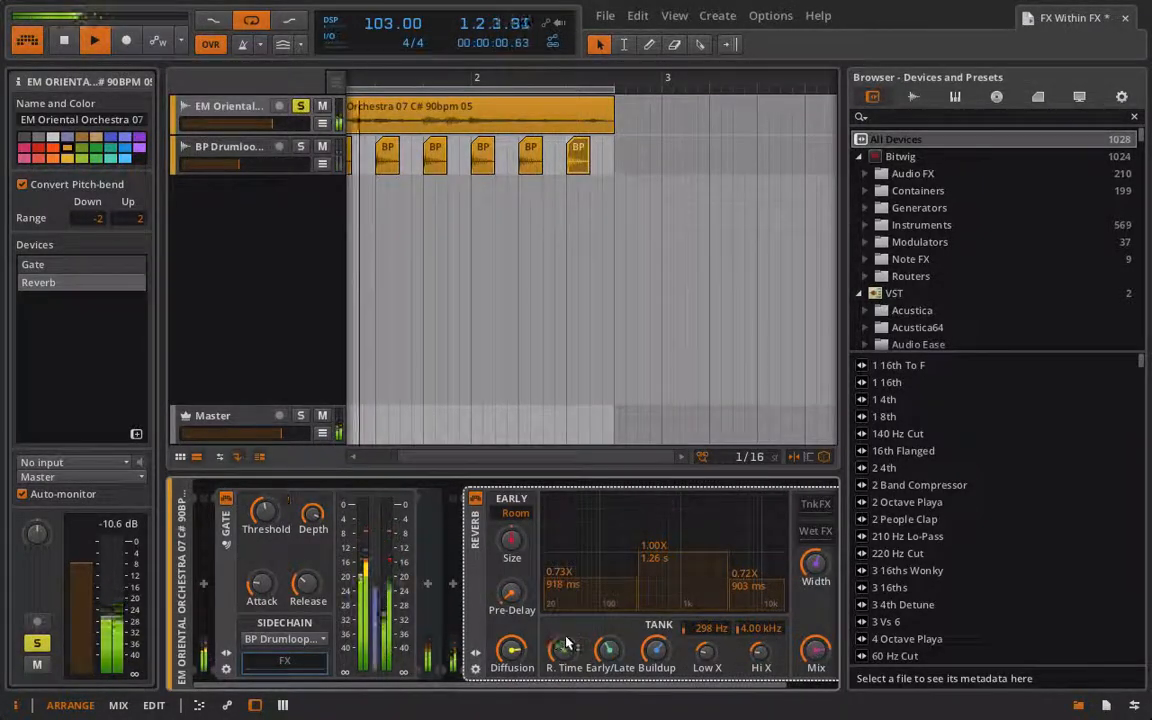
{"action": "left_click_drag", "start_coordinate": [557, 643], "coordinate": [569, 651]}
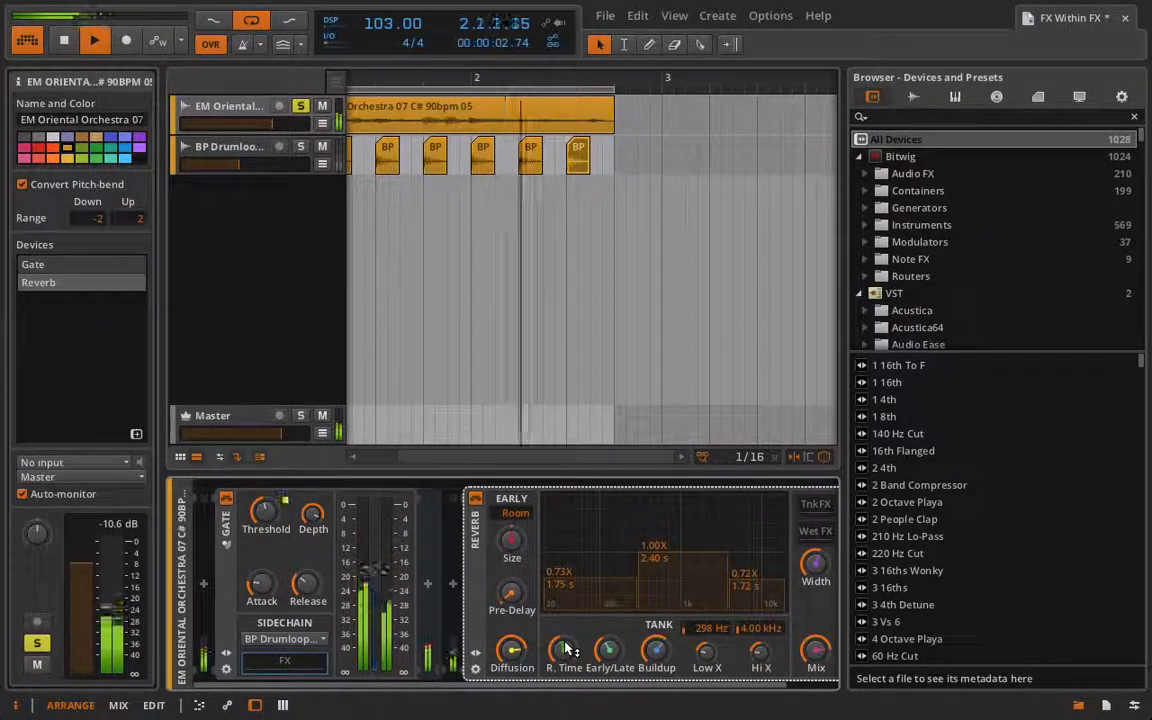
{"action": "key", "text": "space"}
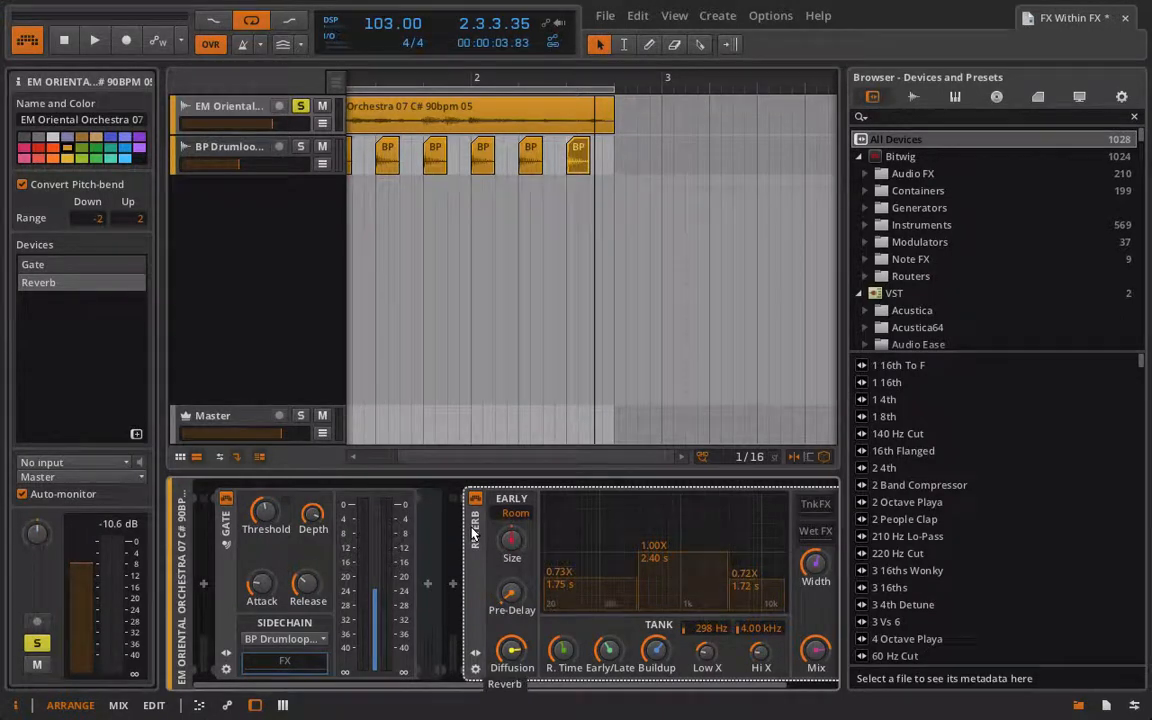
Step: Move the Reverb in front of the Gate, raise its Mix and lengthen the Gate's Release during playback
{"action": "left_click_drag", "start_coordinate": [478, 534], "coordinate": [200, 493]}
{"action": "key", "text": "space"}
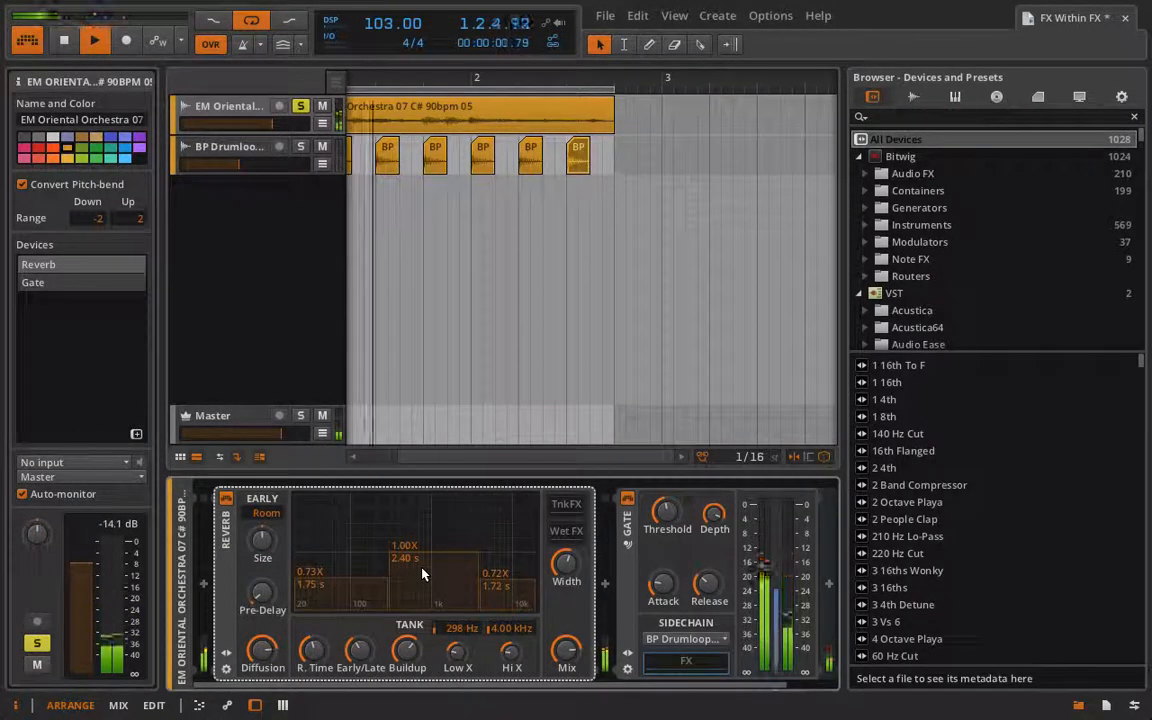
{"action": "left_click_drag", "start_coordinate": [566, 650], "coordinate": [566, 570]}
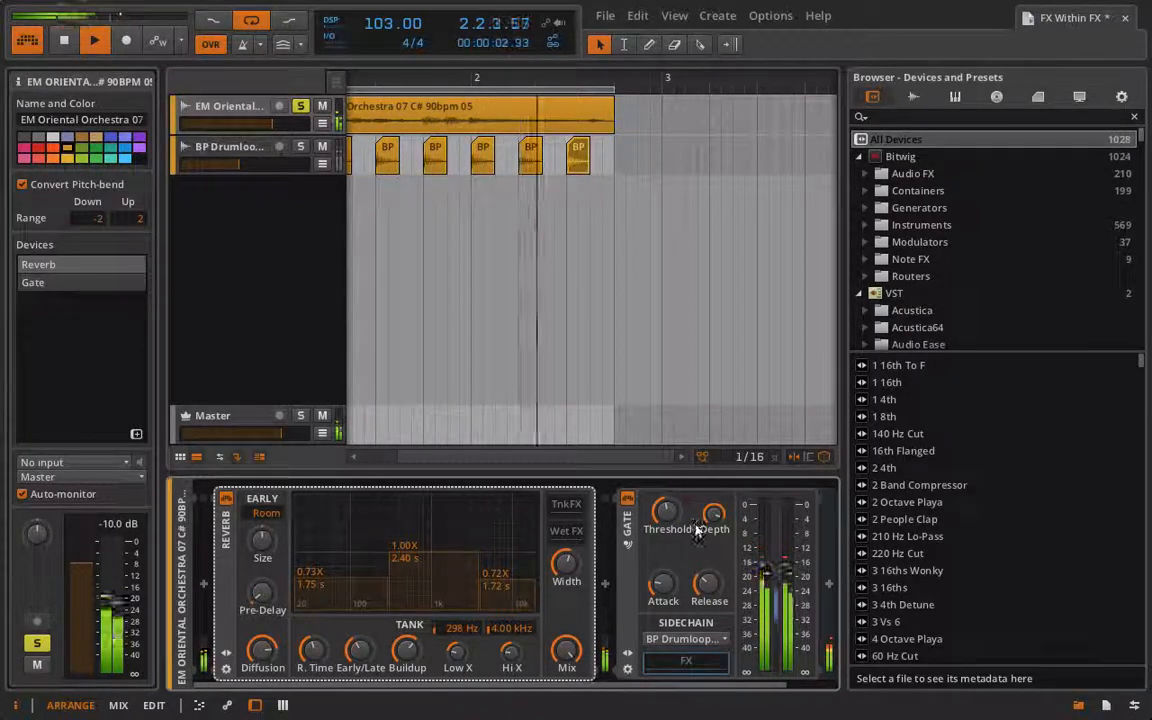
{"action": "left_click_drag", "start_coordinate": [709, 584], "coordinate": [709, 558]}
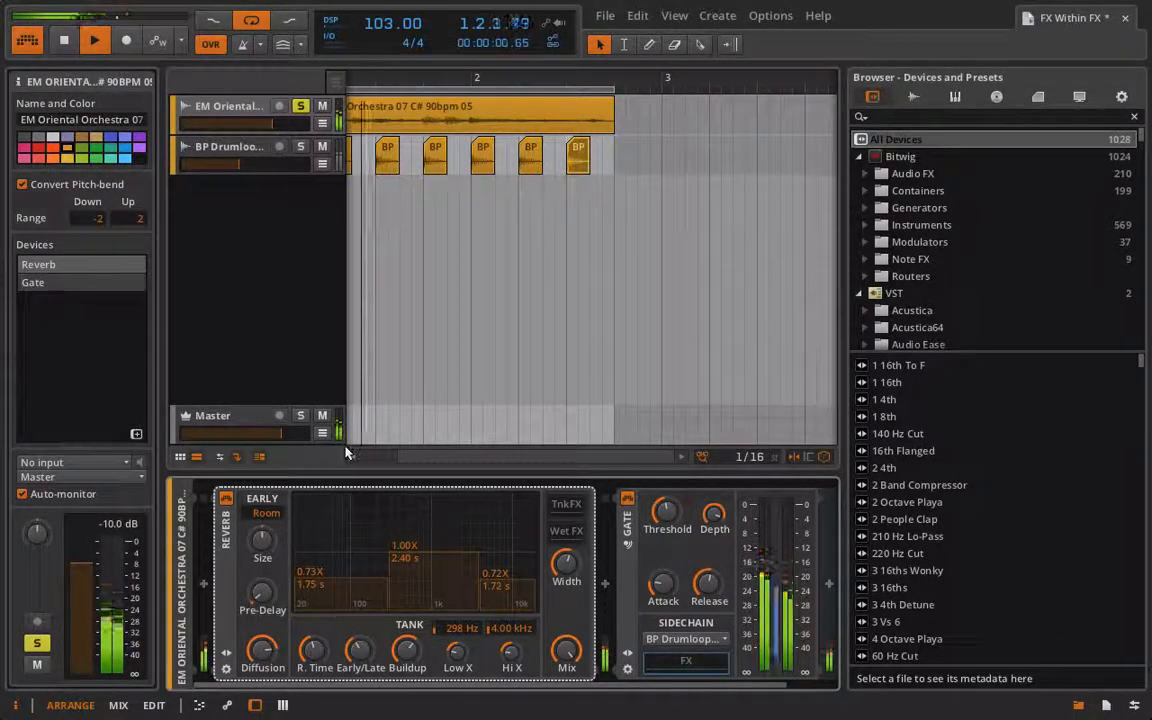
{"action": "key", "text": "space"}
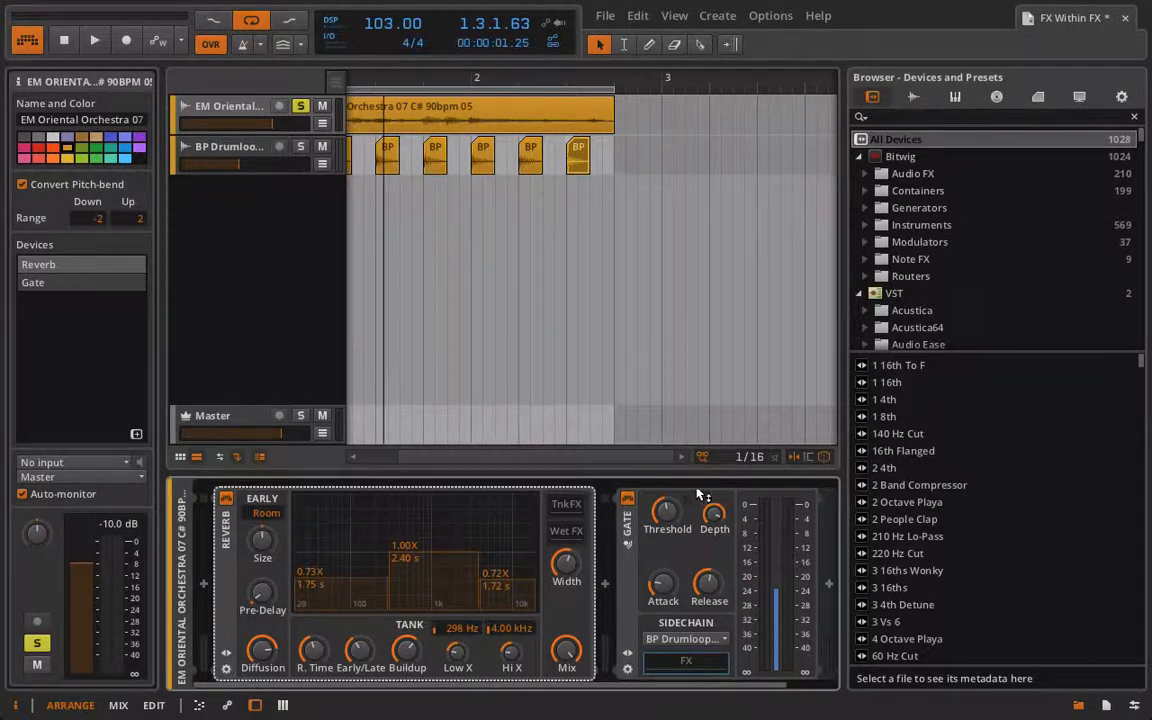
Step: Shorten the kick clip at 2.1.1 to a length of 0.0.1.00, duplicate it three times and play the result
{"action": "left_click", "coordinate": [485, 156]}
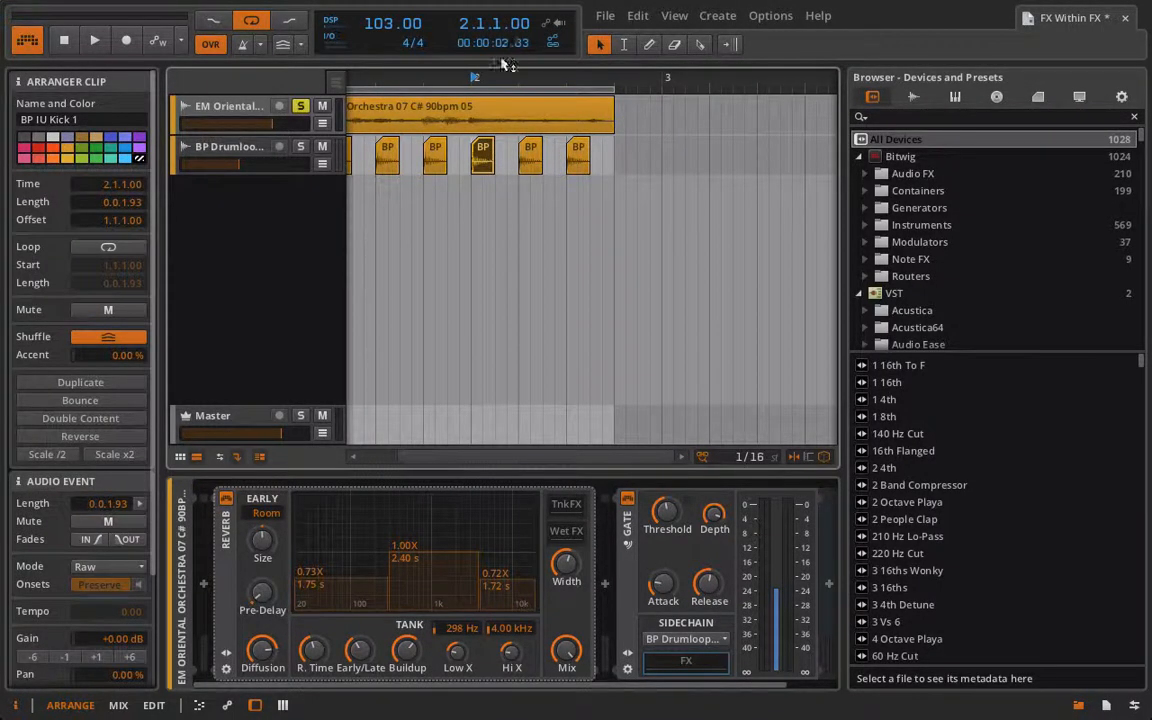
{"action": "left_click_drag", "start_coordinate": [502, 76], "coordinate": [502, 160]}
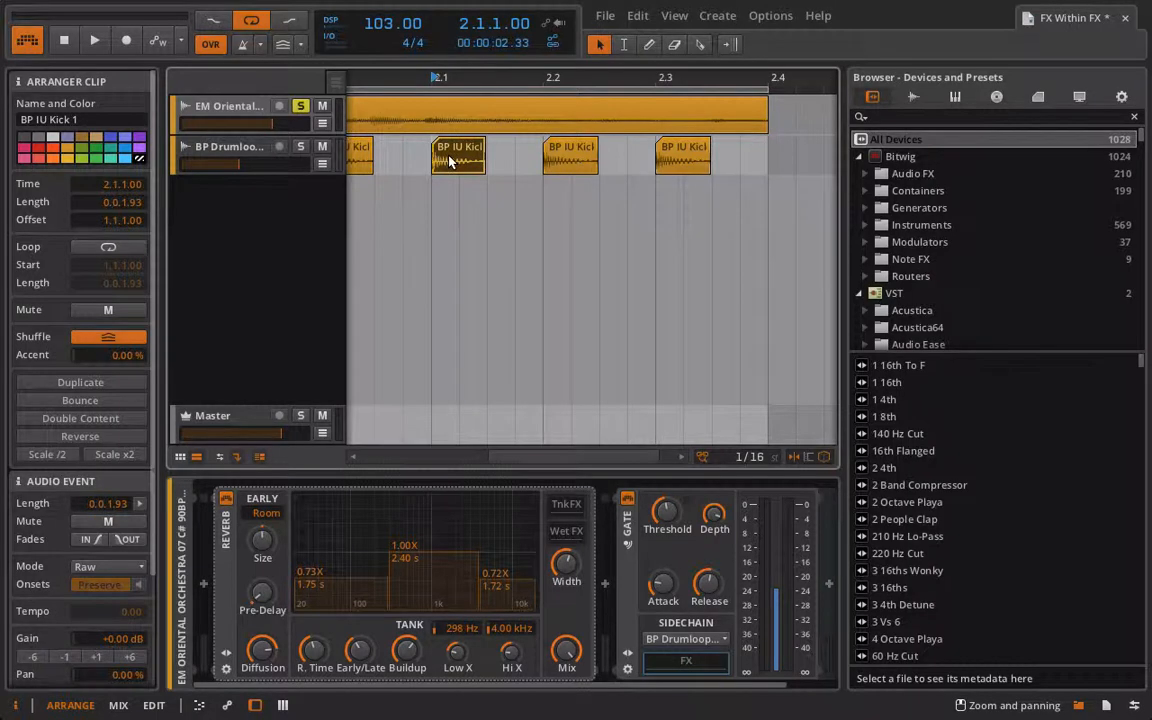
{"action": "left_click_drag", "start_coordinate": [484, 142], "coordinate": [460, 142]}
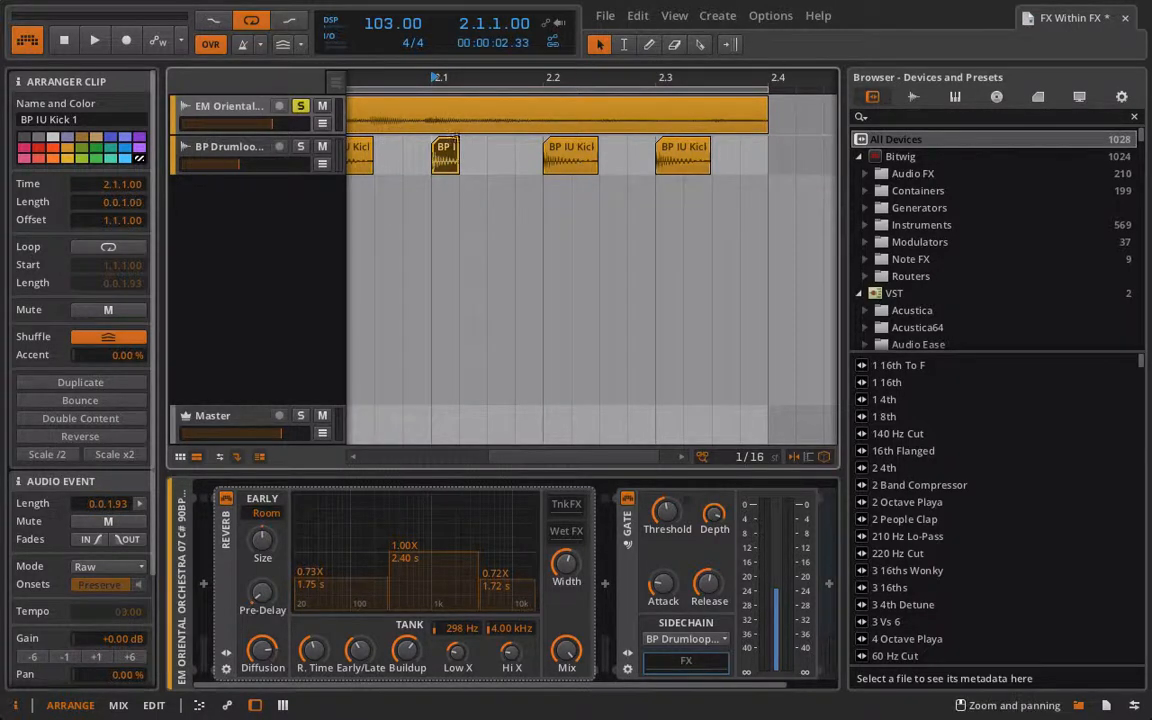
{"action": "key", "text": "ctrl+d"}
{"action": "key", "text": "ctrl+d"}
{"action": "key", "text": "ctrl+d"}
{"action": "key", "text": "space"}
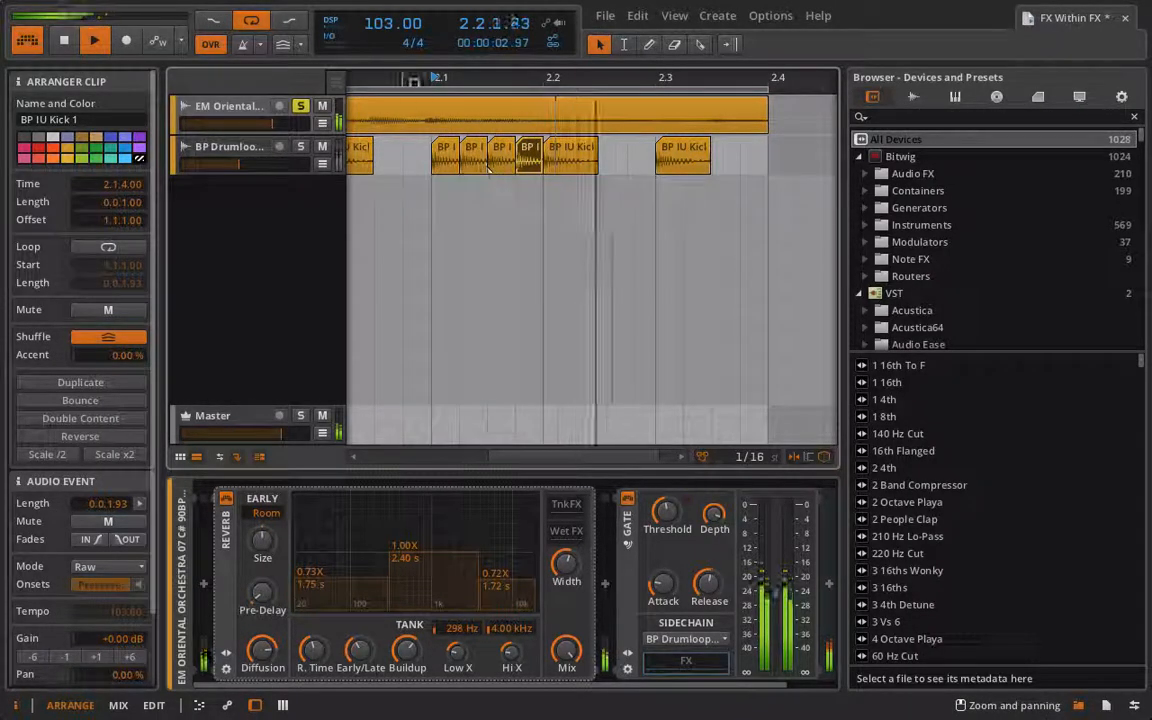
{"action": "key", "text": "space"}
{"action": "left_click", "coordinate": [64, 40]}
{"action": "key", "text": "space"}
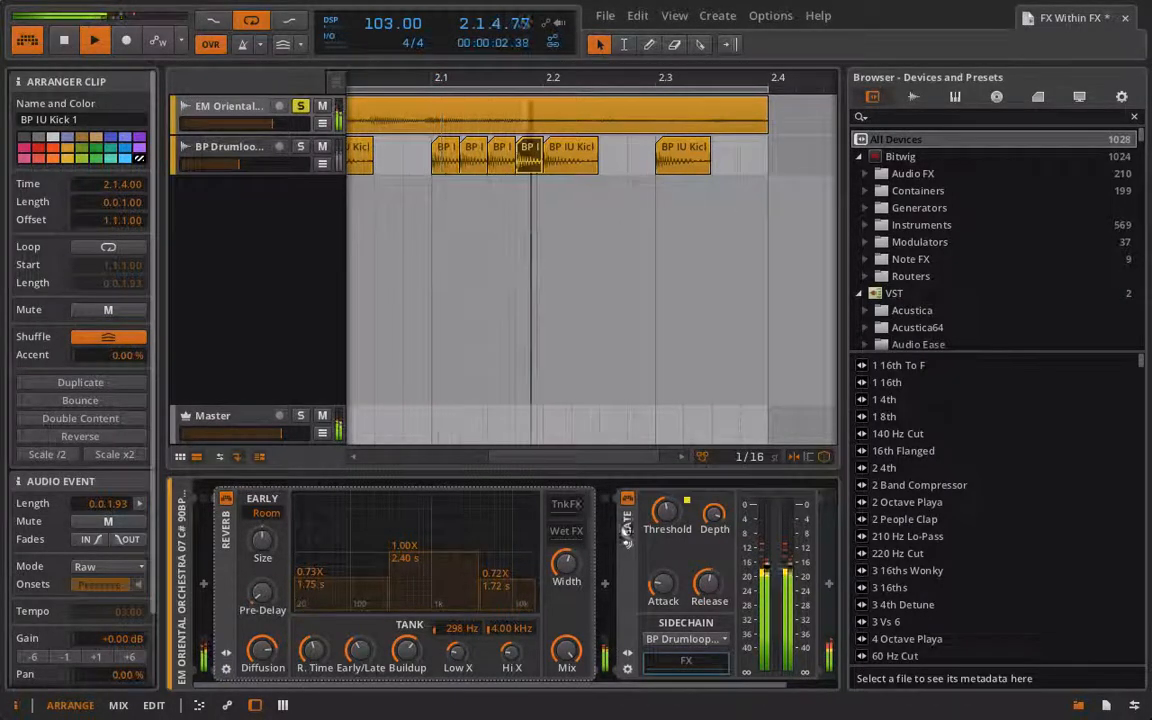
Step: Delete the short kick clips at 2.1.2 and 2.1.4 on the BP Drumloop track
{"action": "left_click", "coordinate": [467, 170]}
{"action": "key", "text": "Delete"}
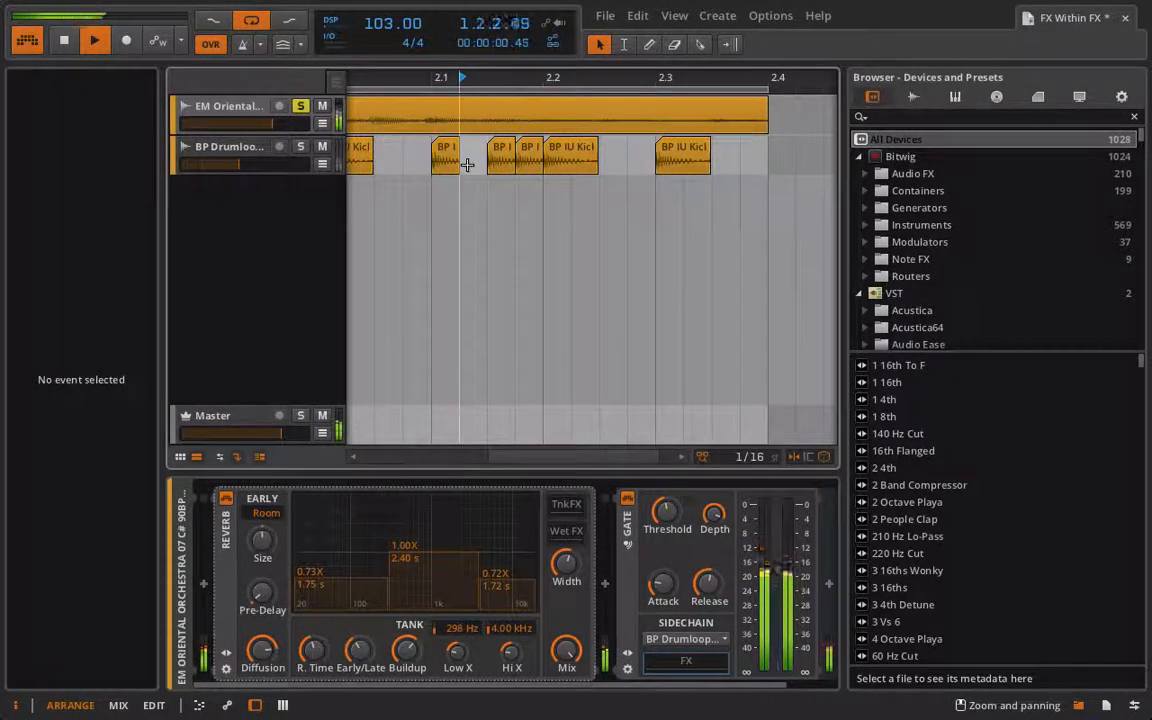
{"action": "left_click", "coordinate": [534, 166]}
{"action": "key", "text": "Delete"}
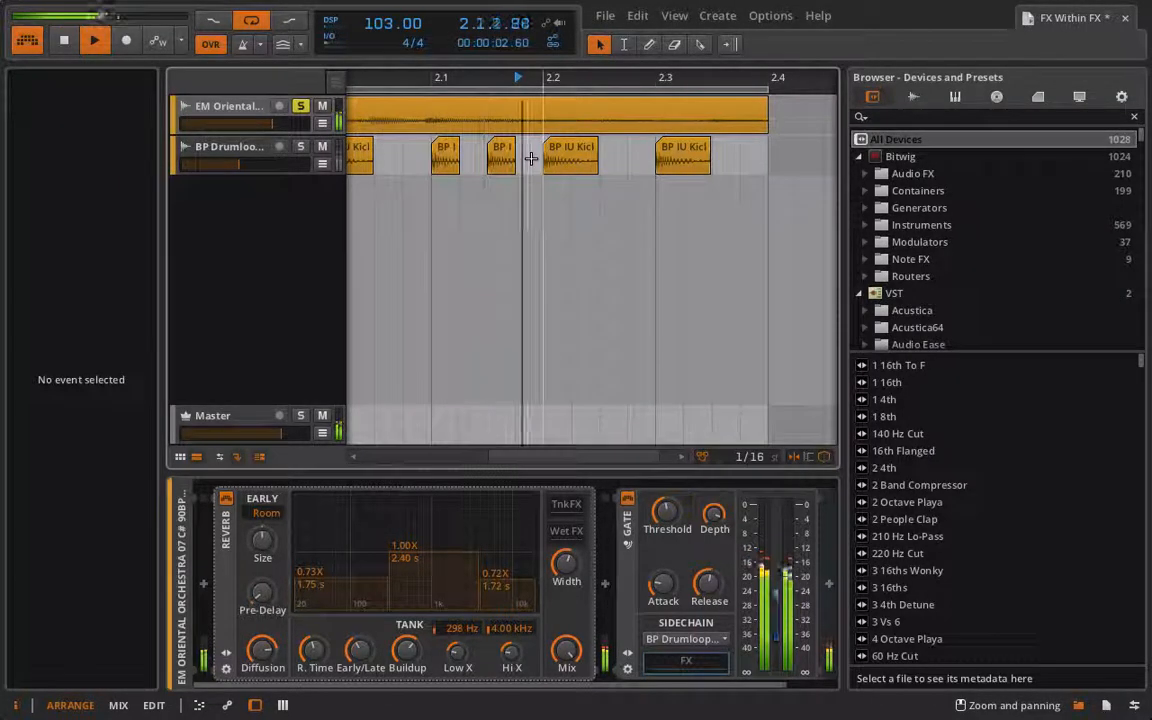
Step: Set the Reverb's R. Time to 10.2 s and lower its Mix while the soloed orchestra track plays
{"action": "left_click", "coordinate": [718, 518]}
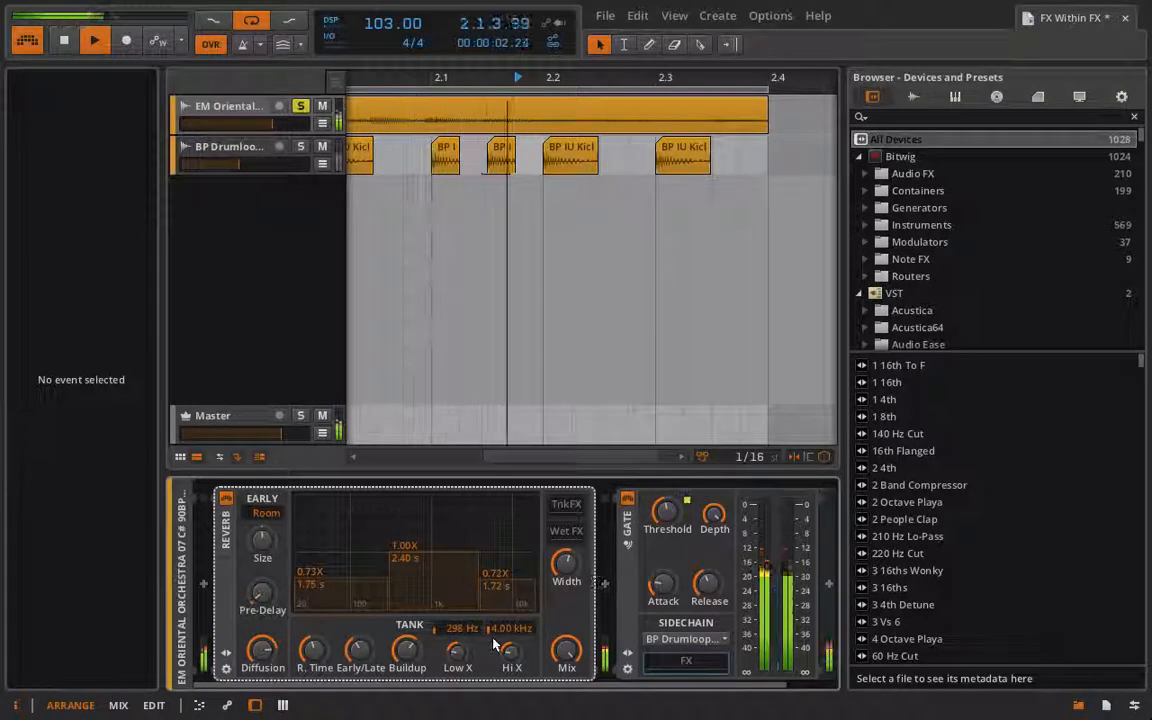
{"action": "left_click_drag", "start_coordinate": [333, 652], "coordinate": [333, 590]}
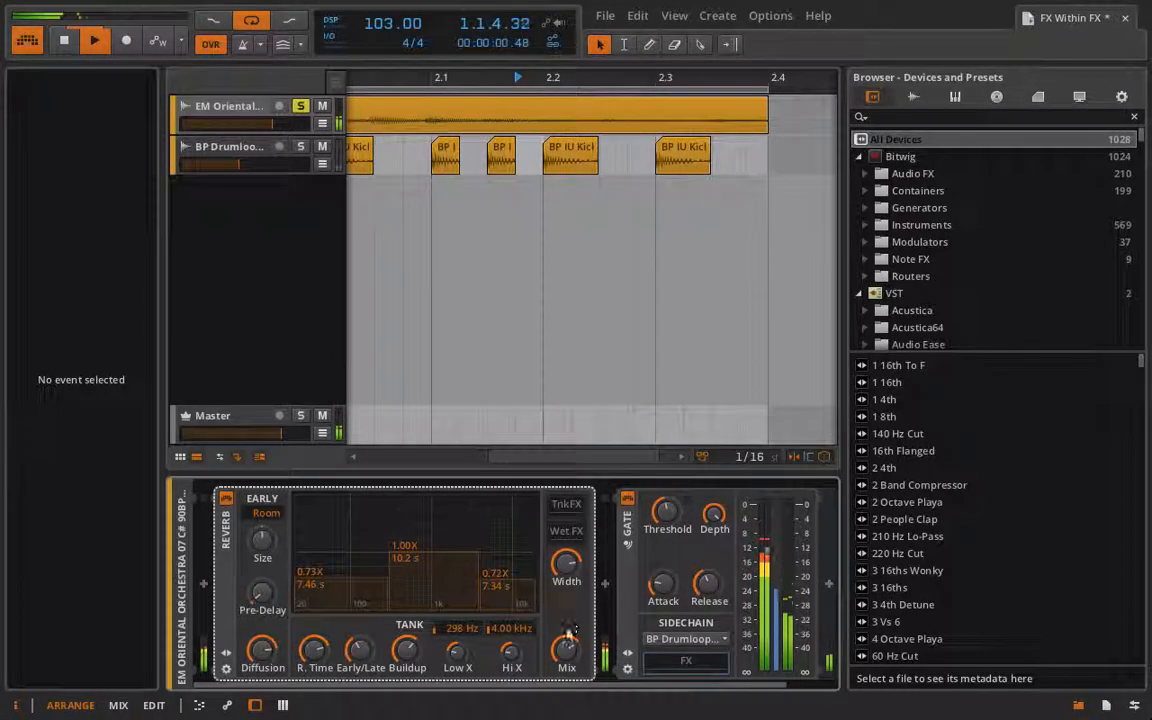
{"action": "left_click_drag", "start_coordinate": [567, 640], "coordinate": [567, 672]}
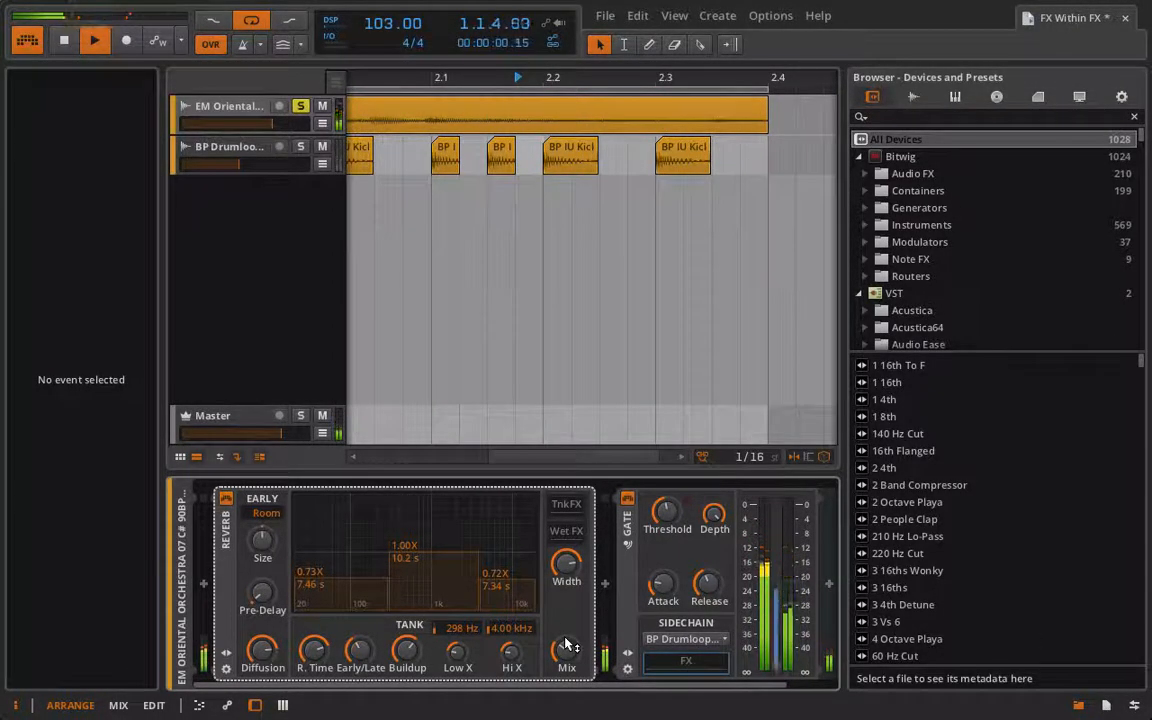
Step: Unsolo the EM Oriental Orchestra track, adjust the Gate's Release against the kick pattern, and stop playback
{"action": "left_click", "coordinate": [300, 105]}
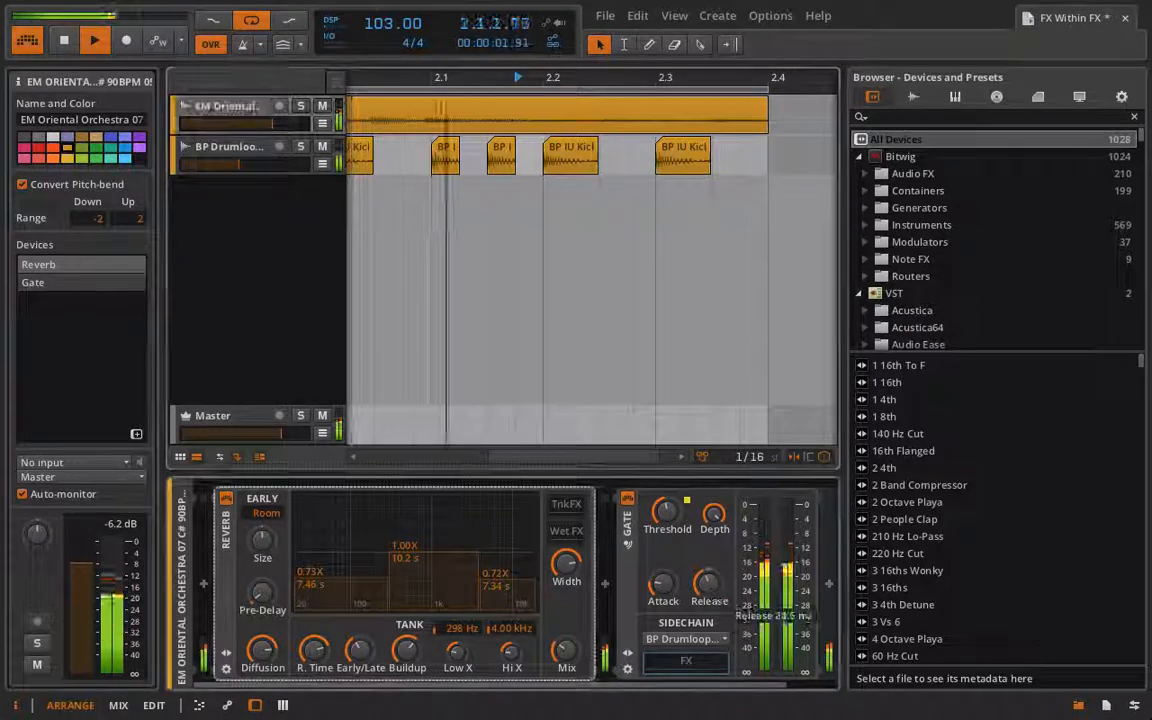
{"action": "left_click_drag", "start_coordinate": [712, 597], "coordinate": [721, 525]}
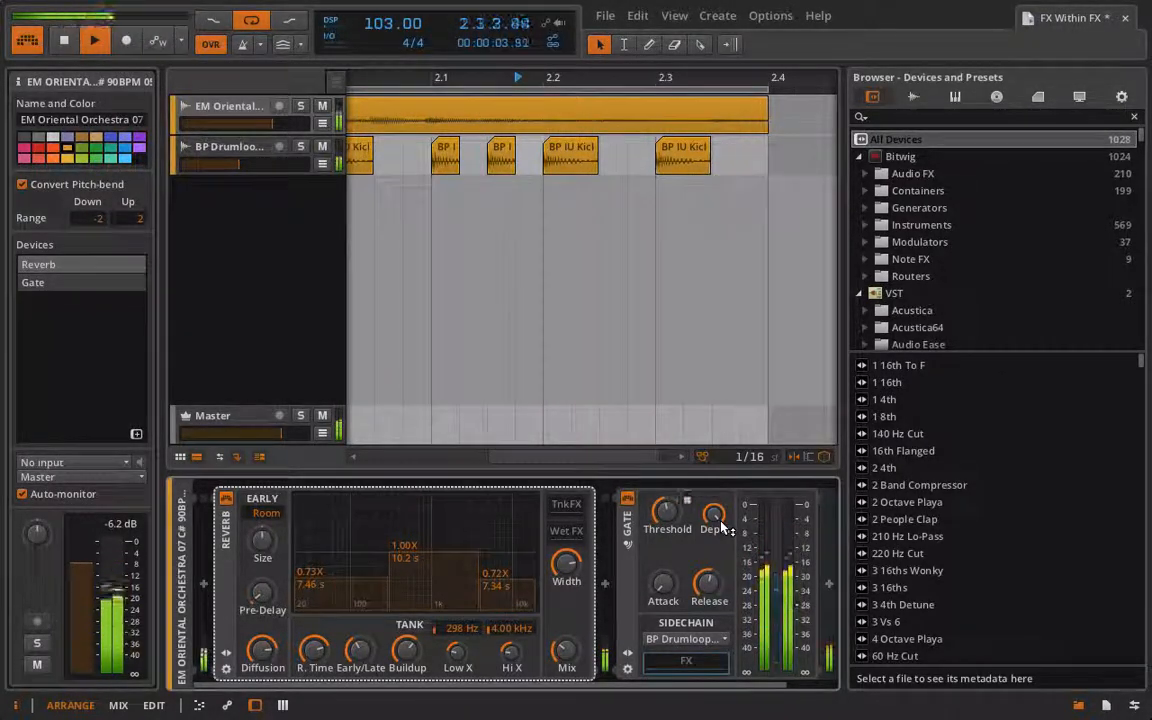
{"action": "key", "text": "space"}
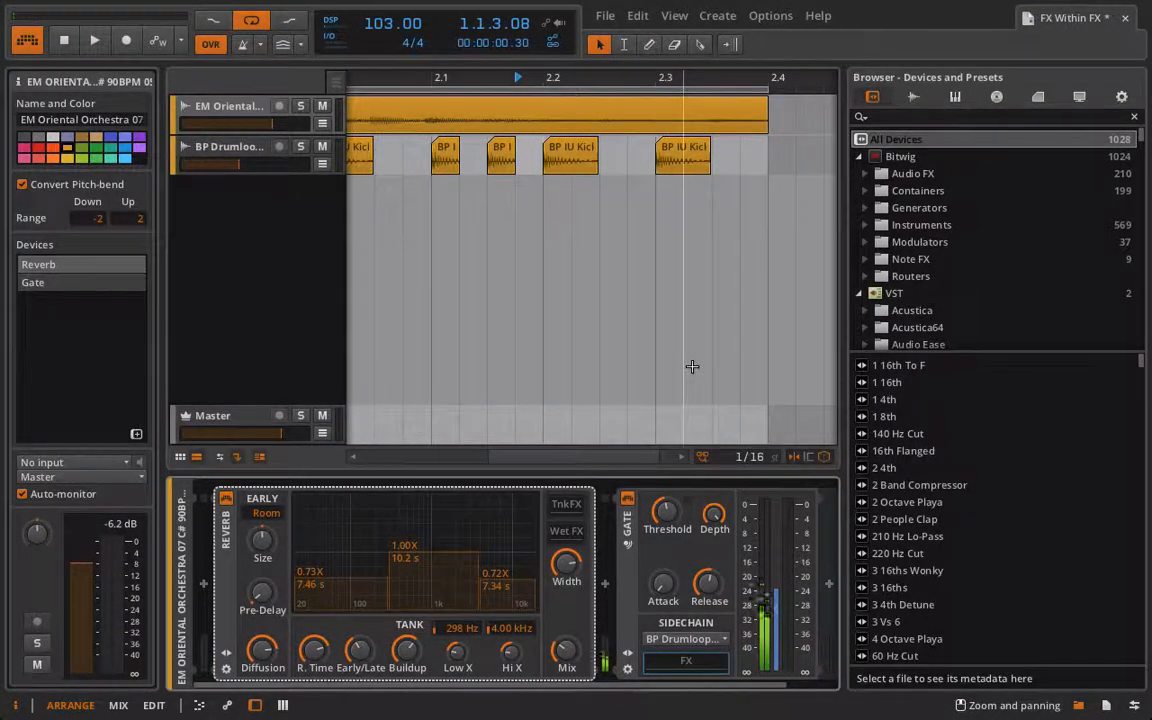
Step: Open the Reverb's Wet FX chain on the EM Oriental Orchestra track
{"action": "scroll", "coordinate": [530, 677], "scroll_direction": "down", "scroll_amount": 1}
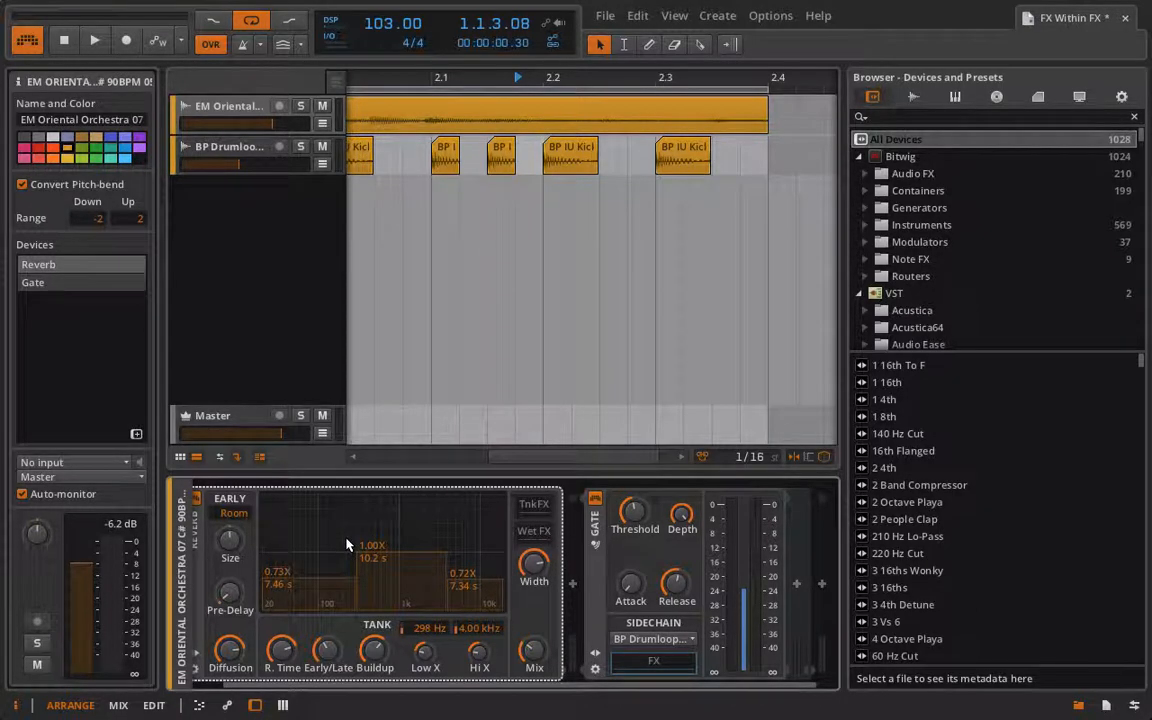
{"action": "left_click", "coordinate": [535, 539]}
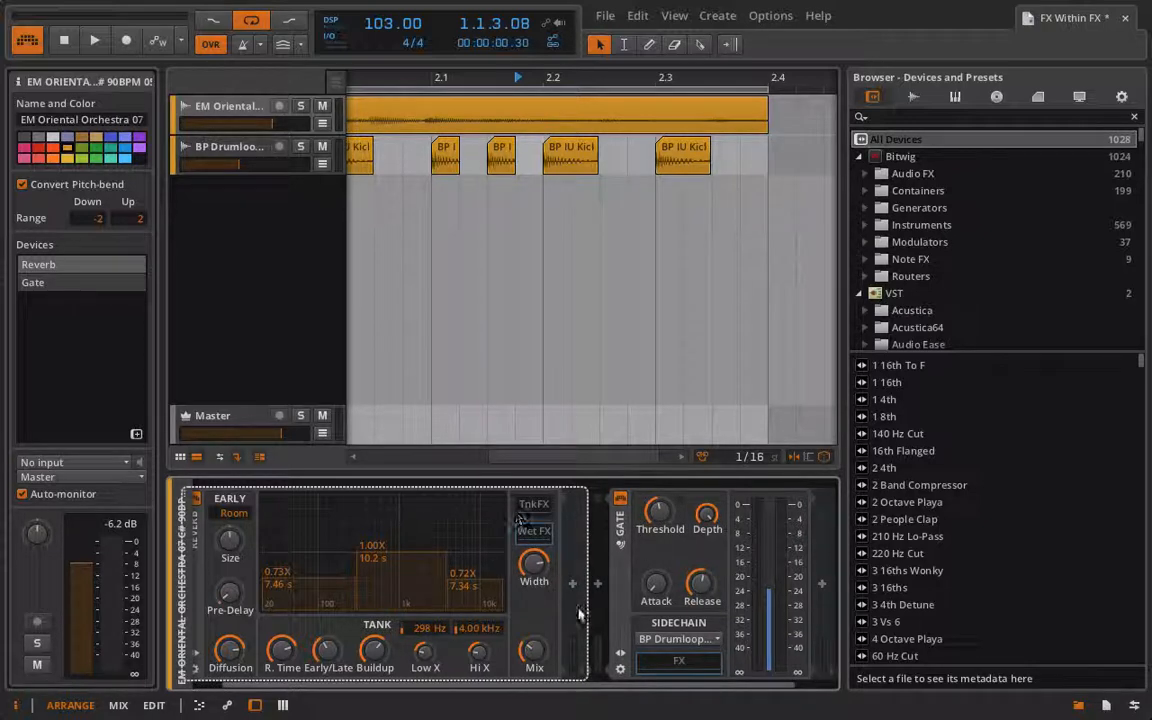